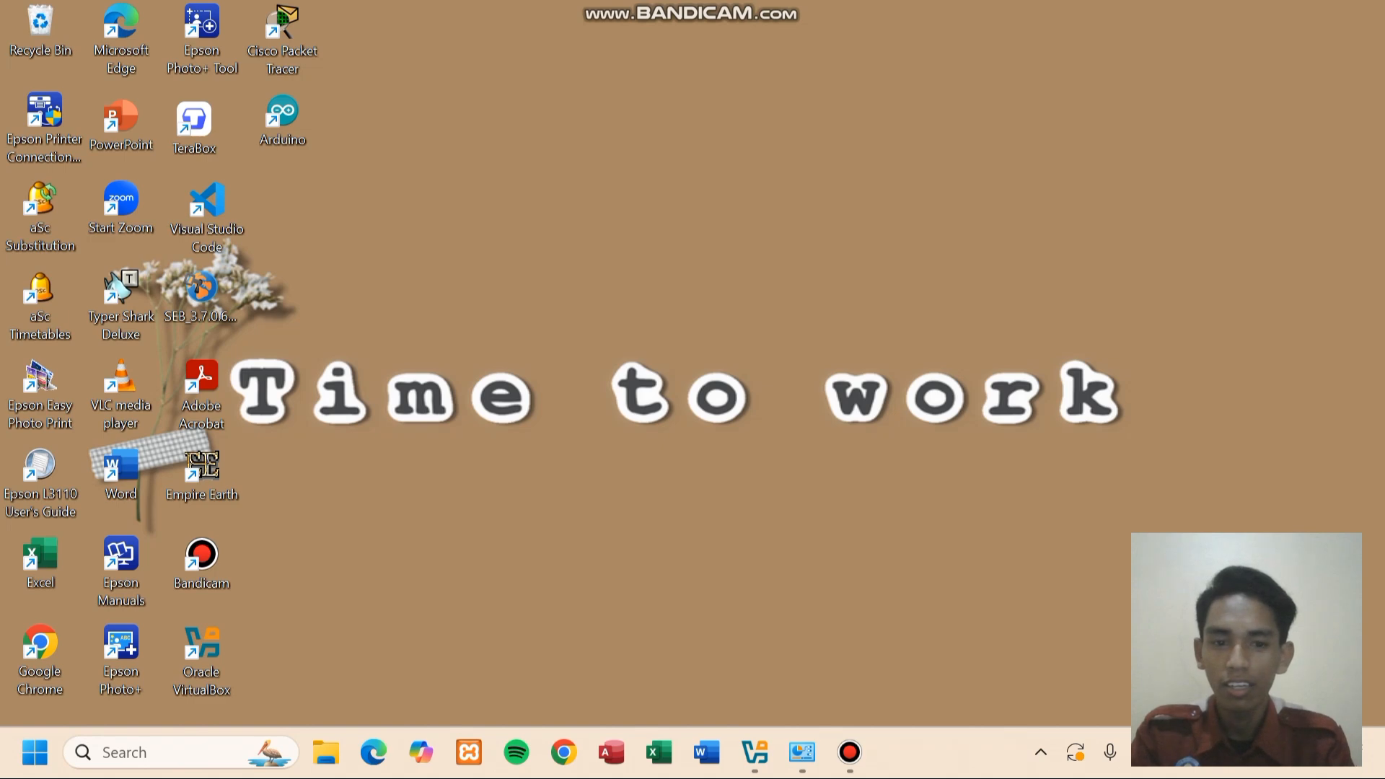
- Bring the VirtualBox Manager showing the powered-off mikrotik VM to the front
mouse_move(803, 752)
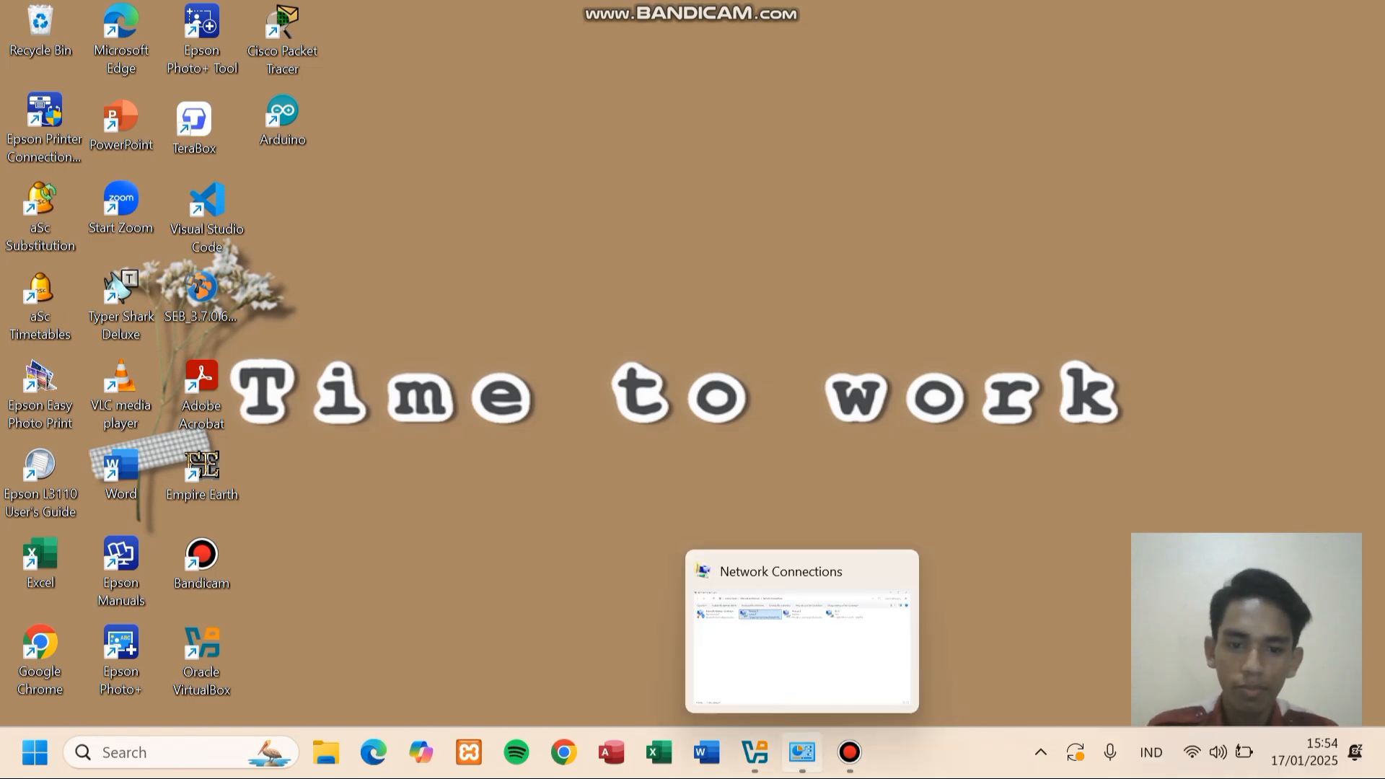
left_click(754, 753)
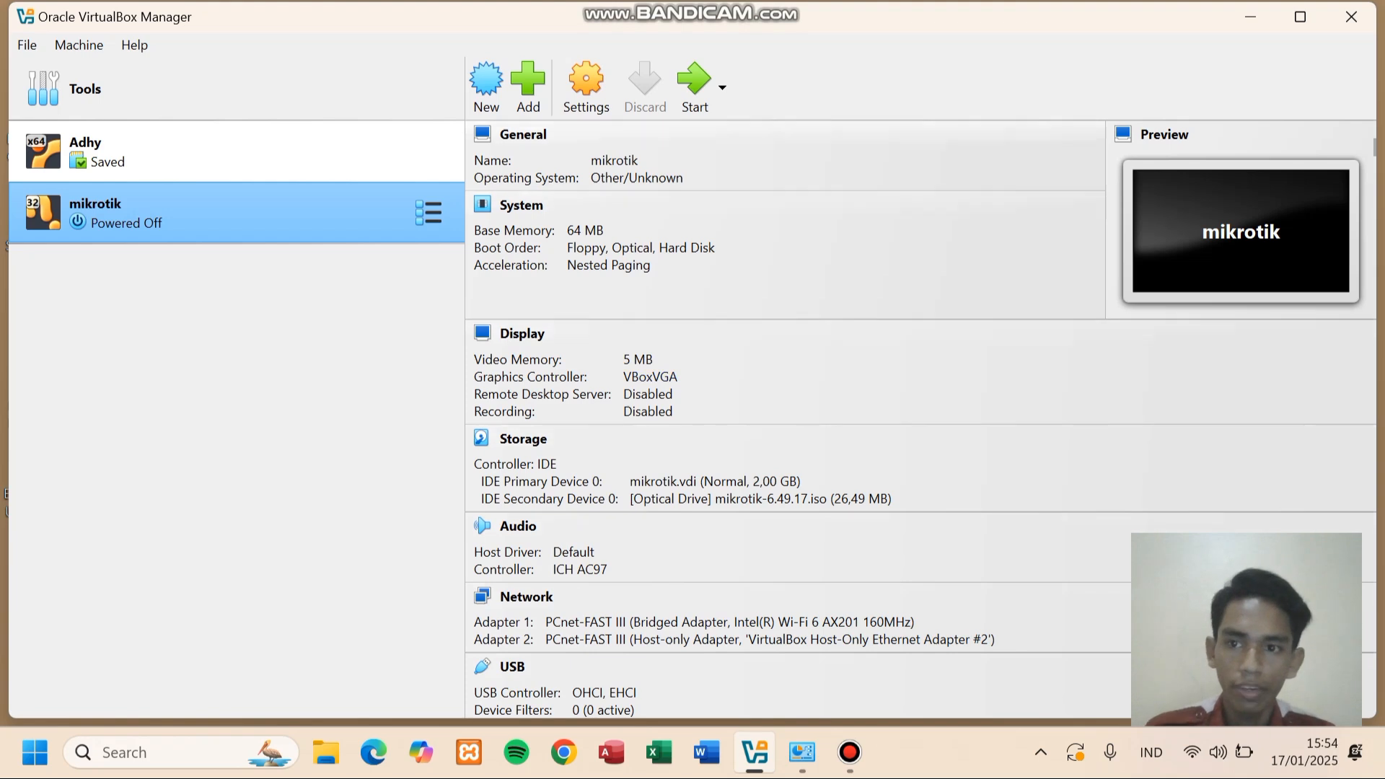
- Boot the mikrotik VM and install RouterOS 6.49.17 with all packages, erasing the disk
left_click(693, 85)
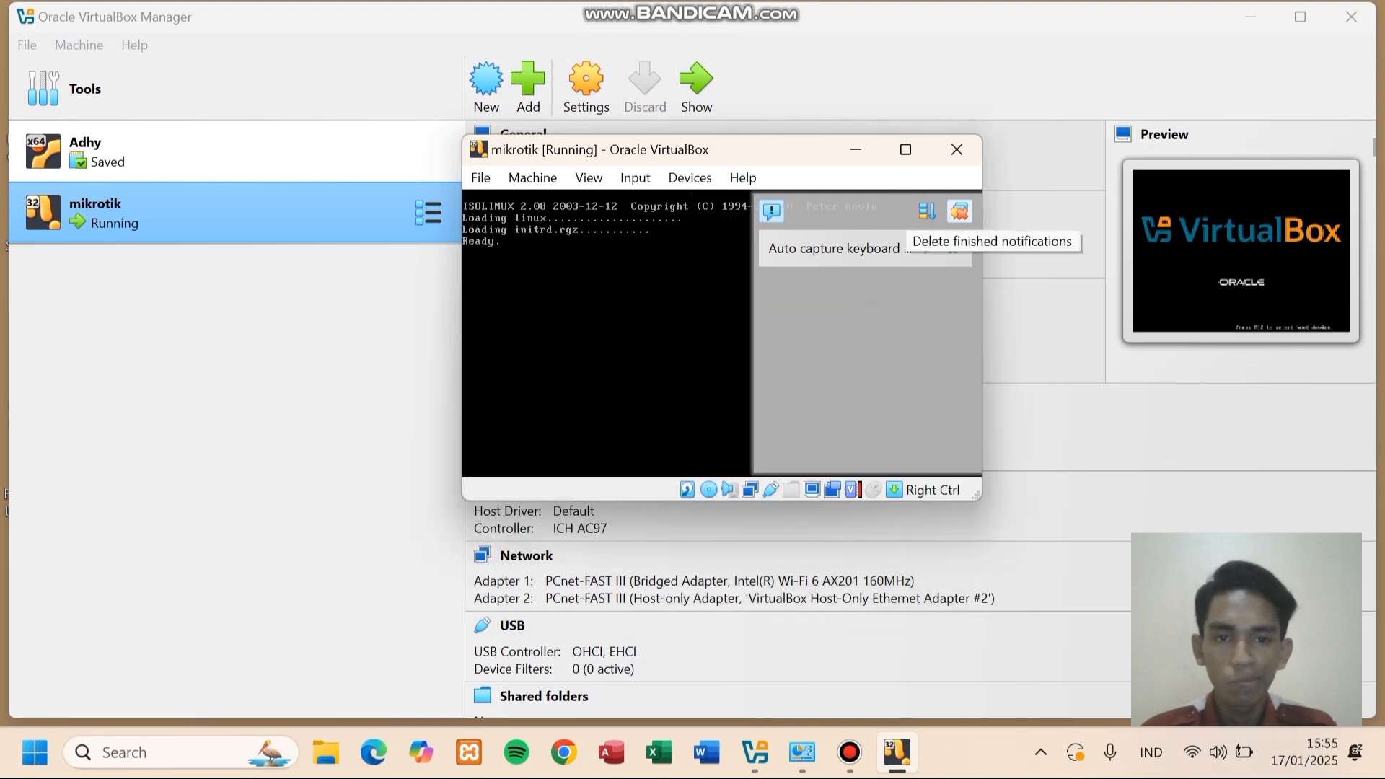
left_click(960, 211)
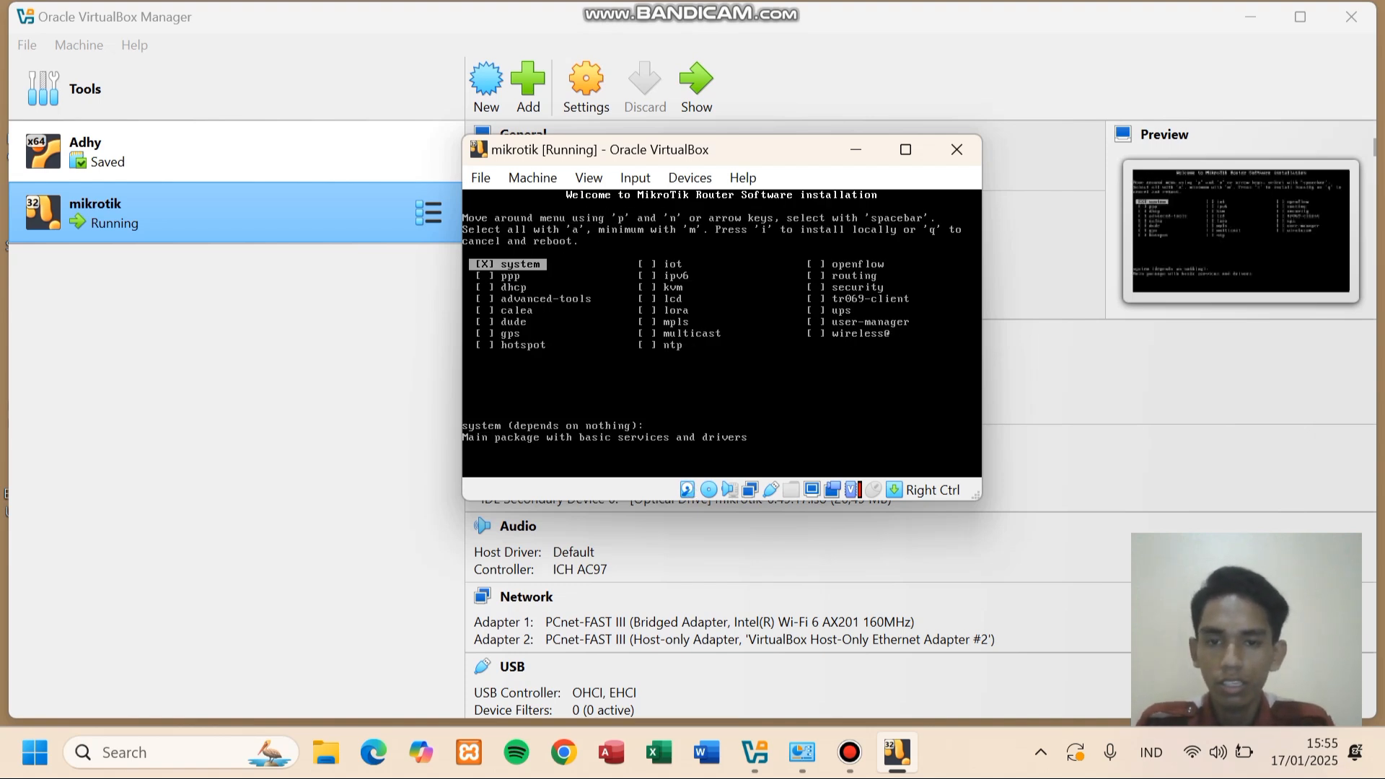
key("a")
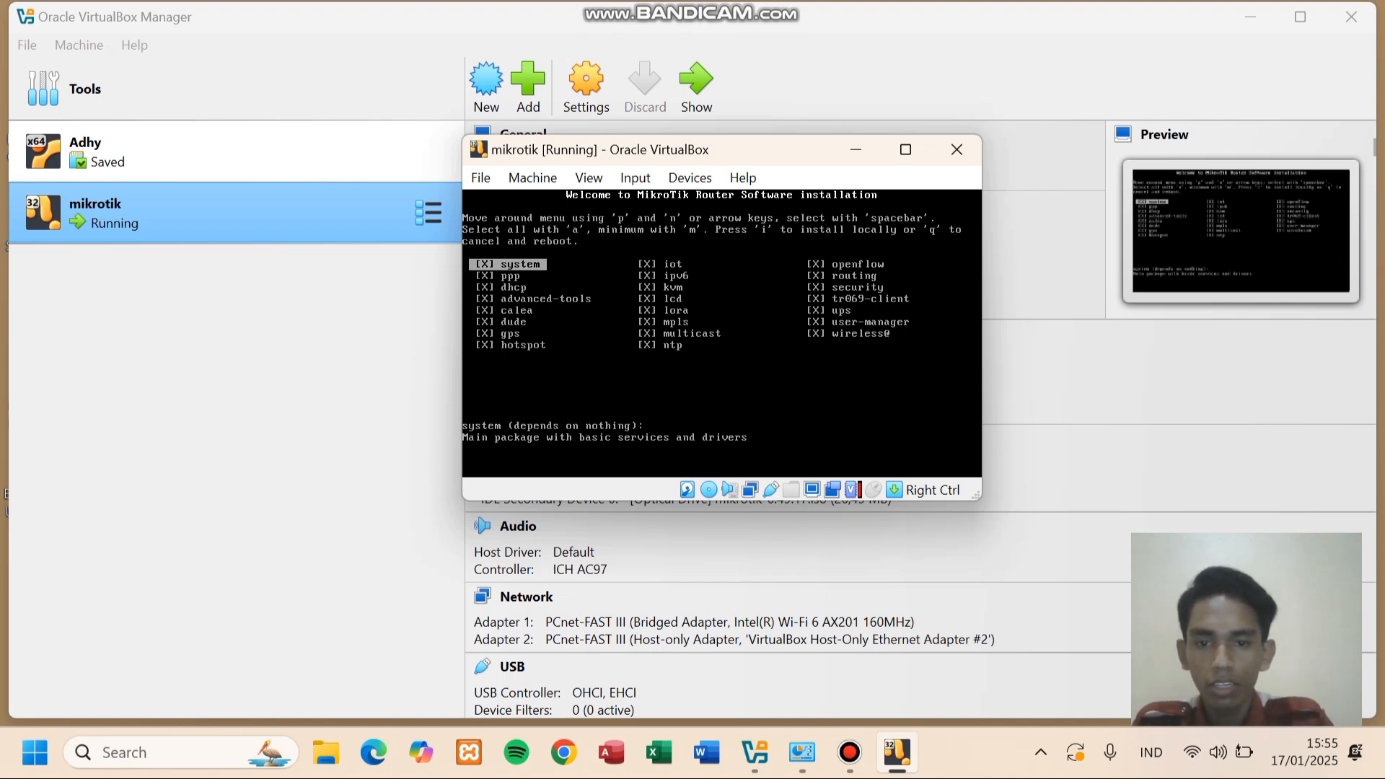
key("i")
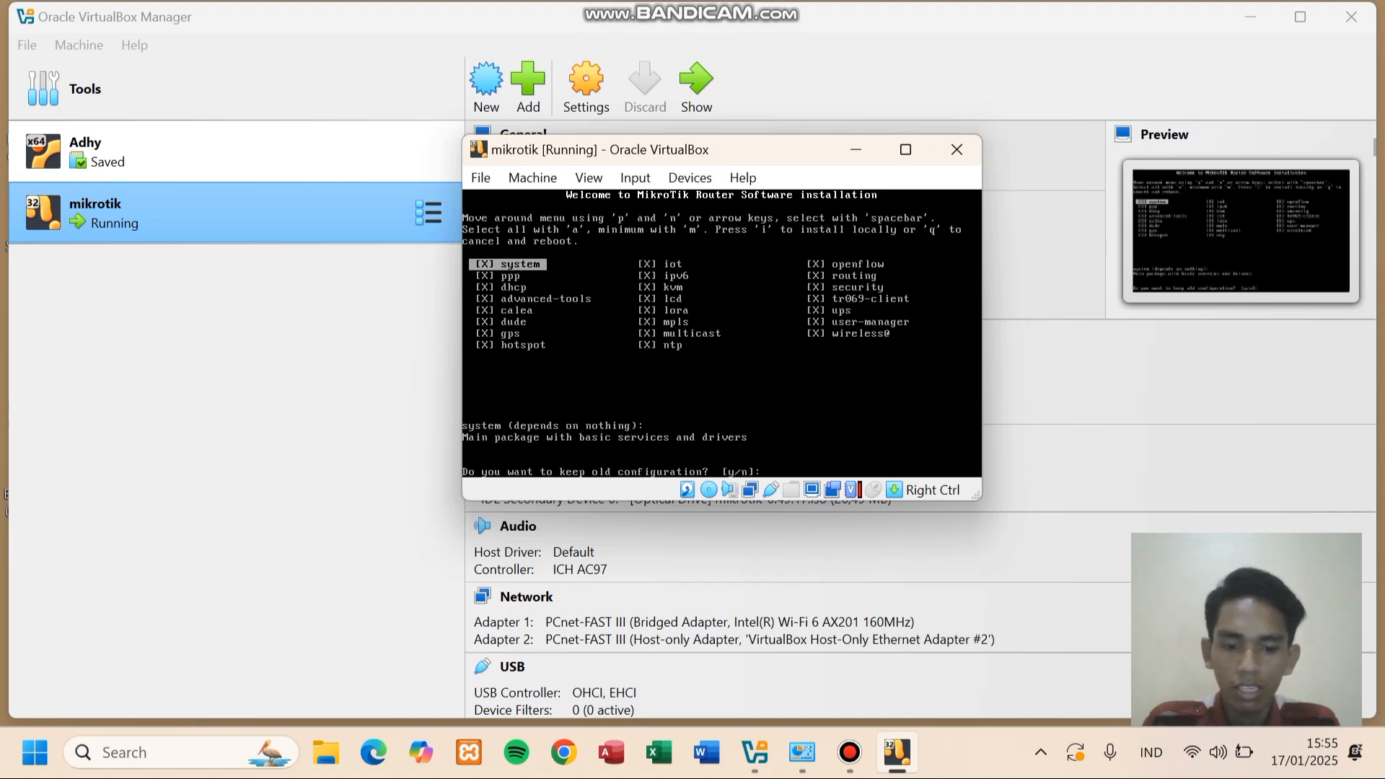
key("n")
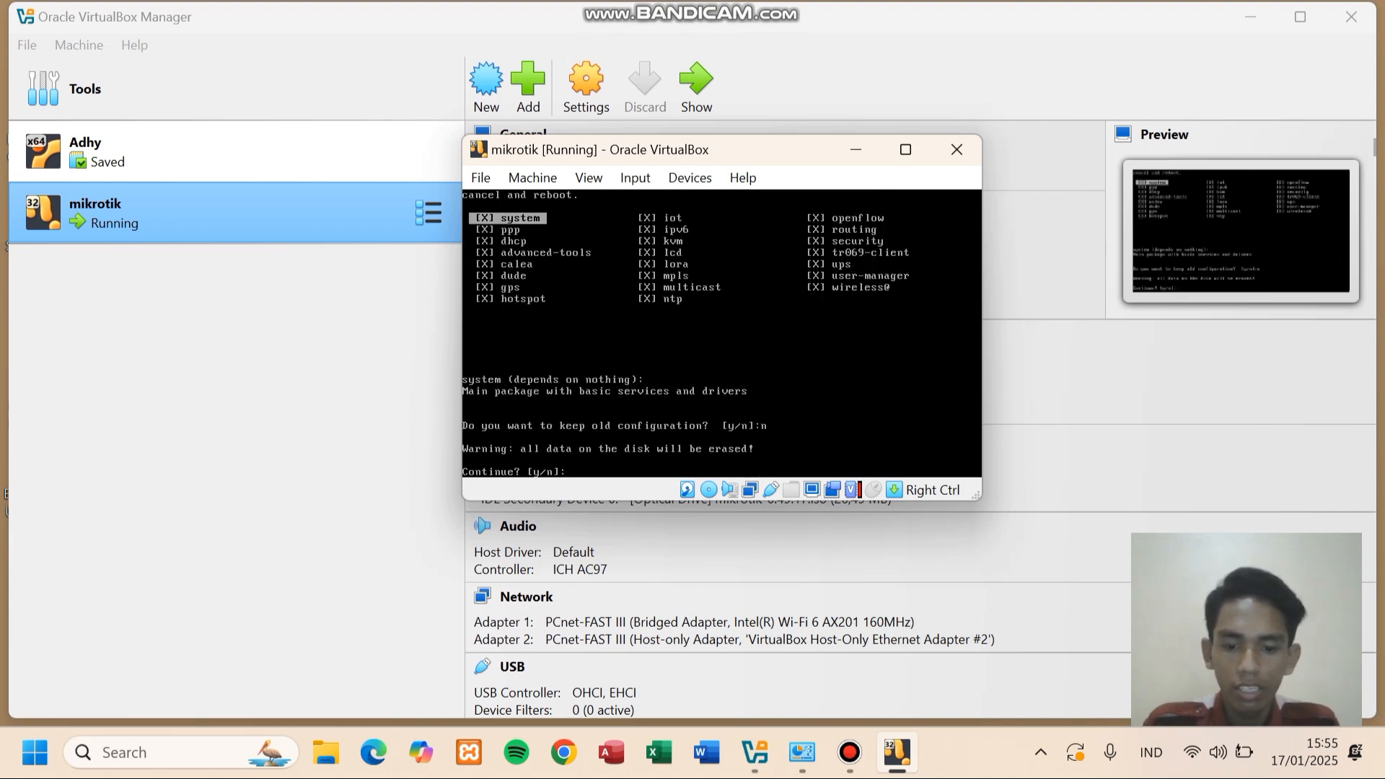
key("y")
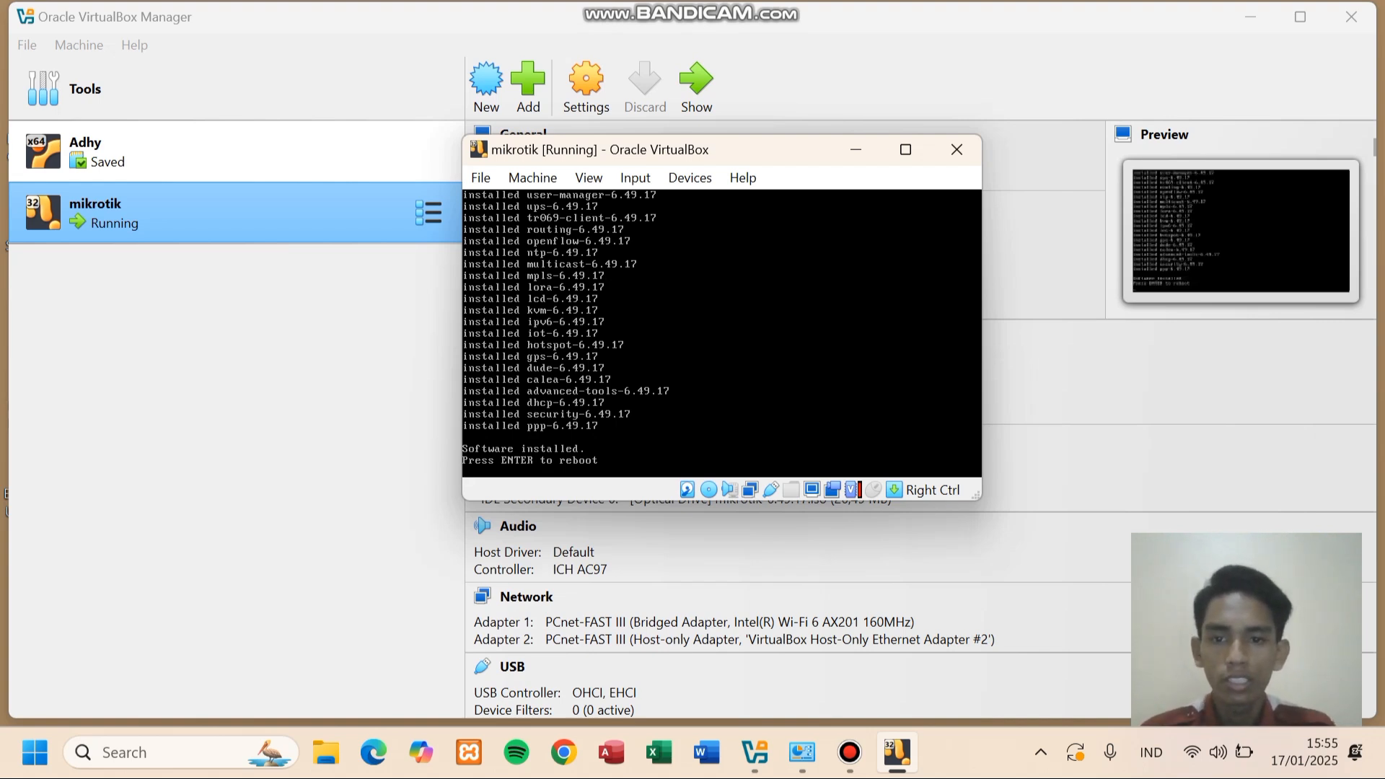
- Force-eject the installer disc from the VM's optical drive and reboot the router
left_click(689, 177)
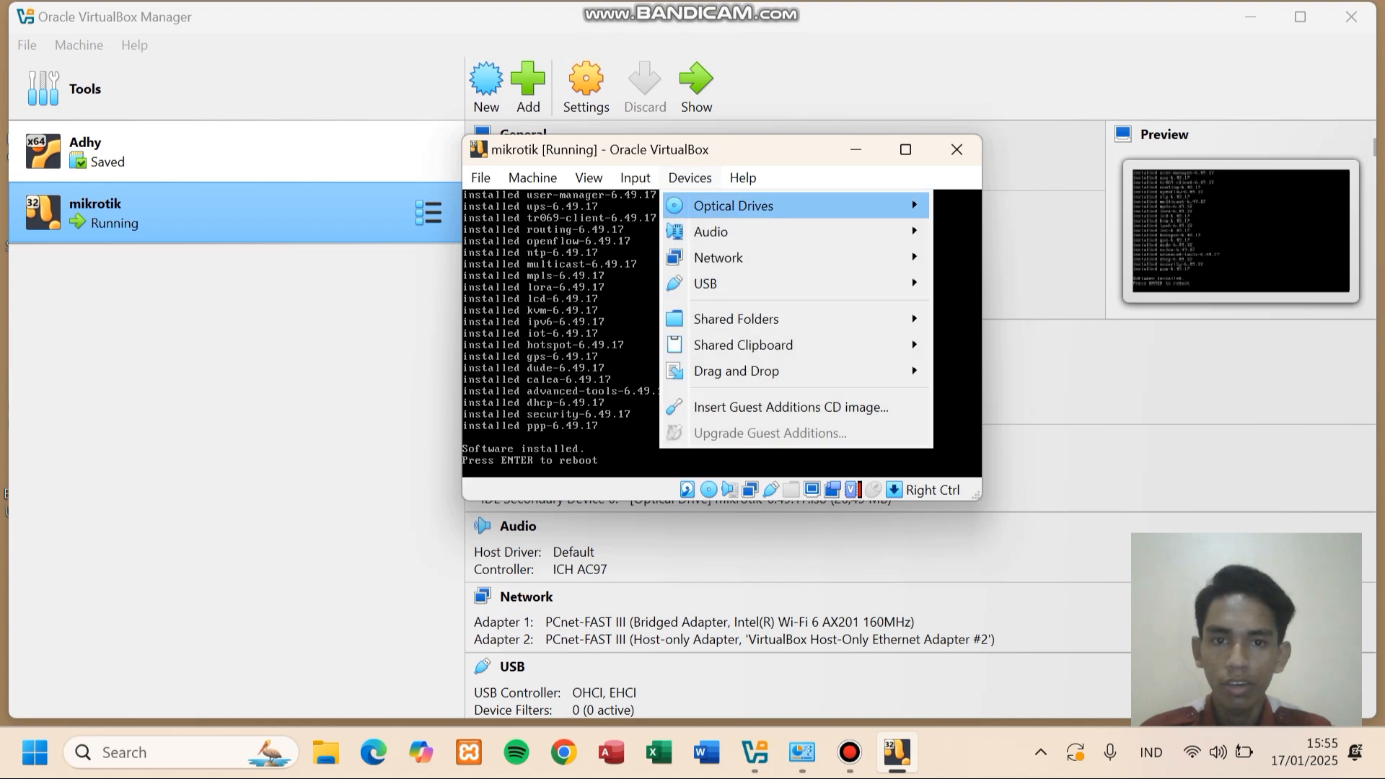
mouse_move(734, 206)
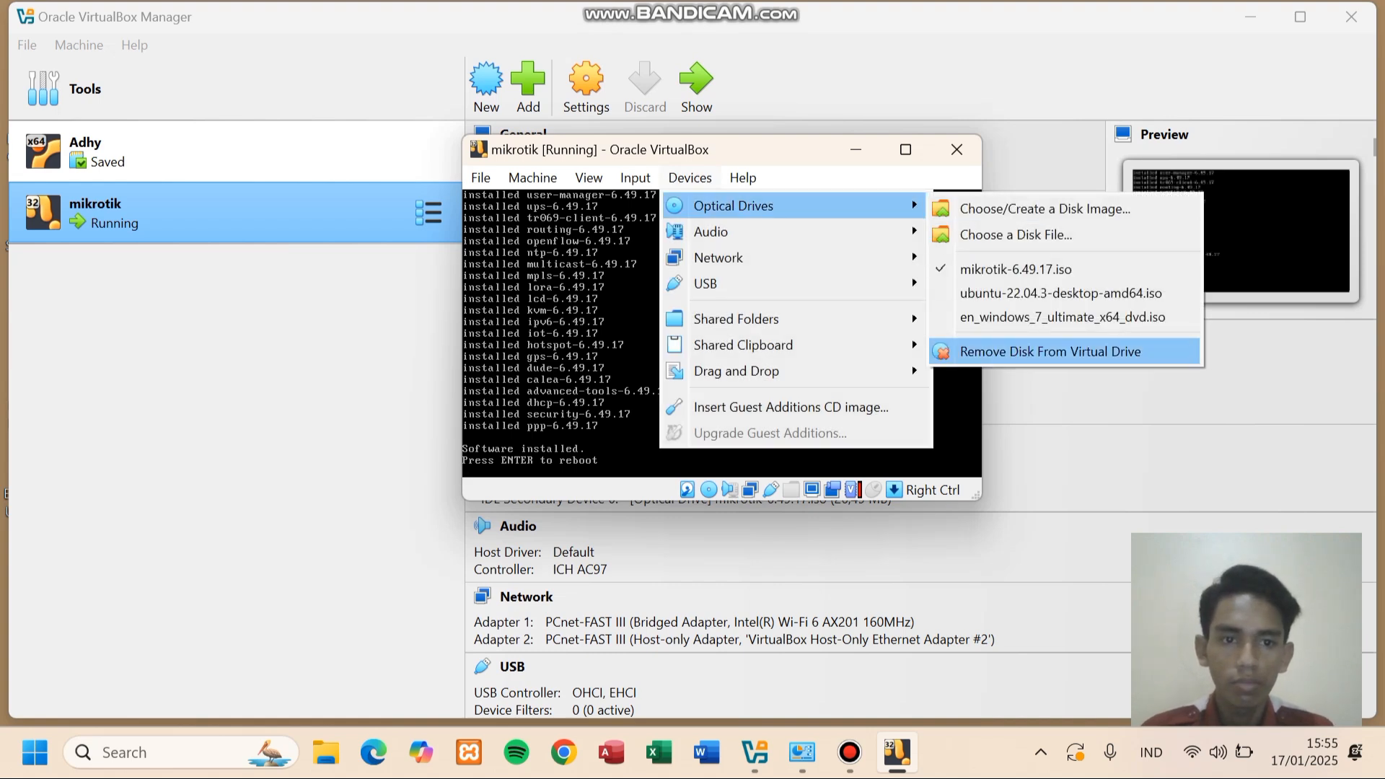
left_click(1050, 351)
left_click(677, 409)
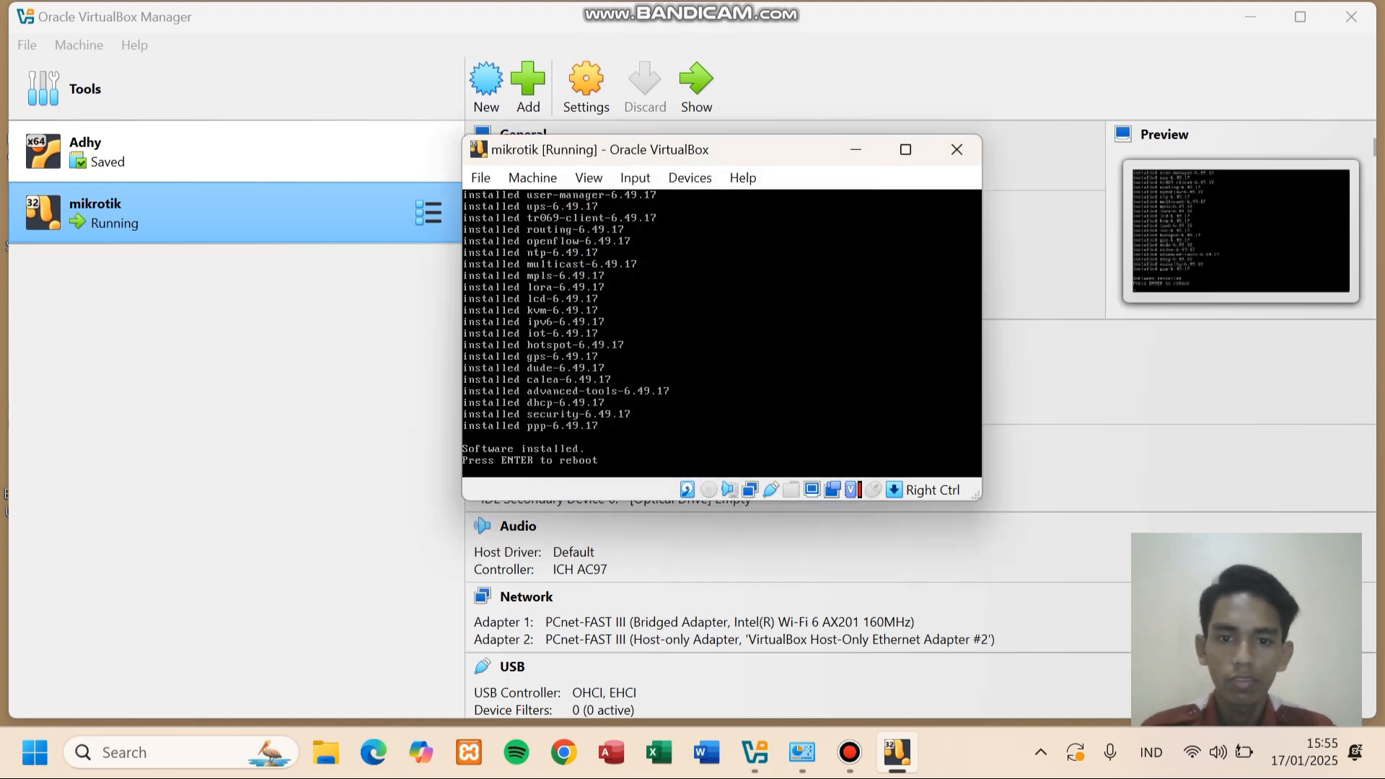
key("Return")
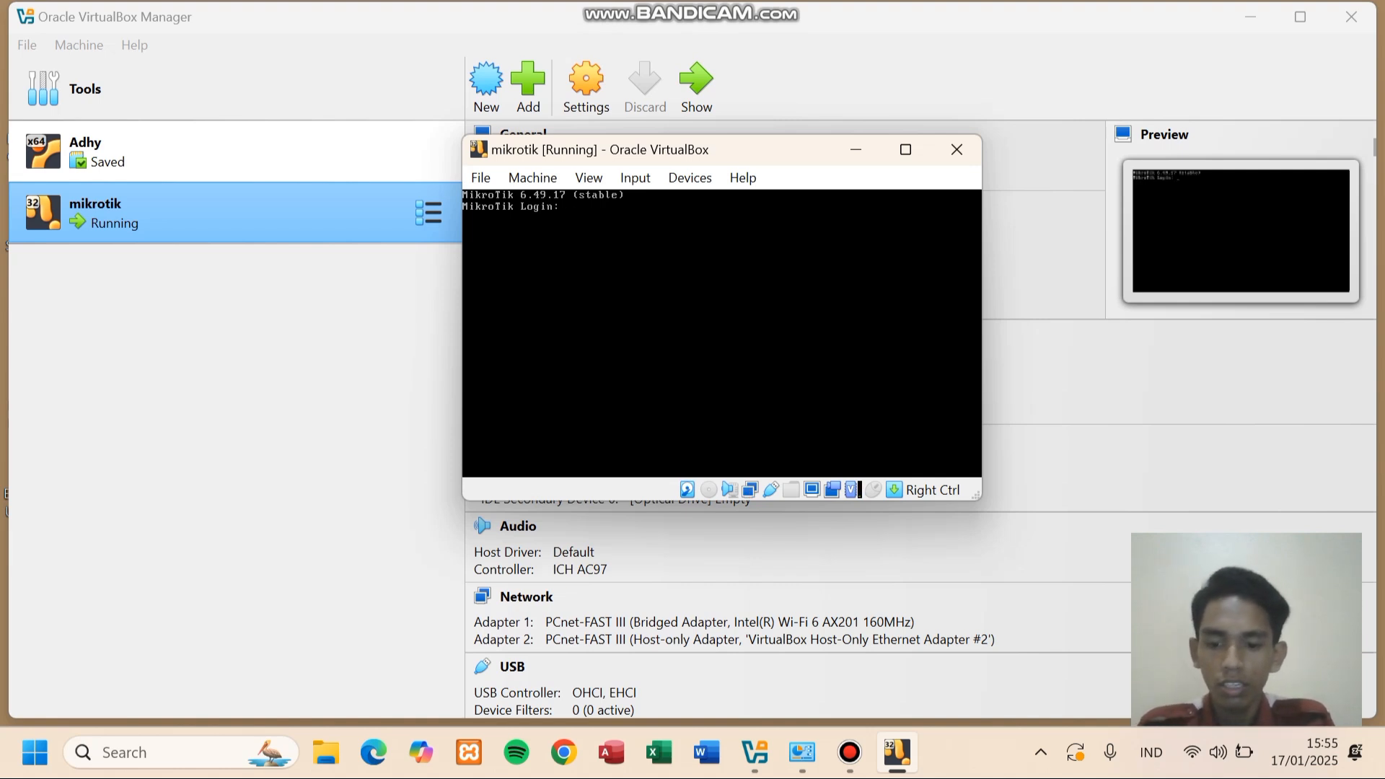
- Log in as admin with the blank default password and skip the license
type("admin")
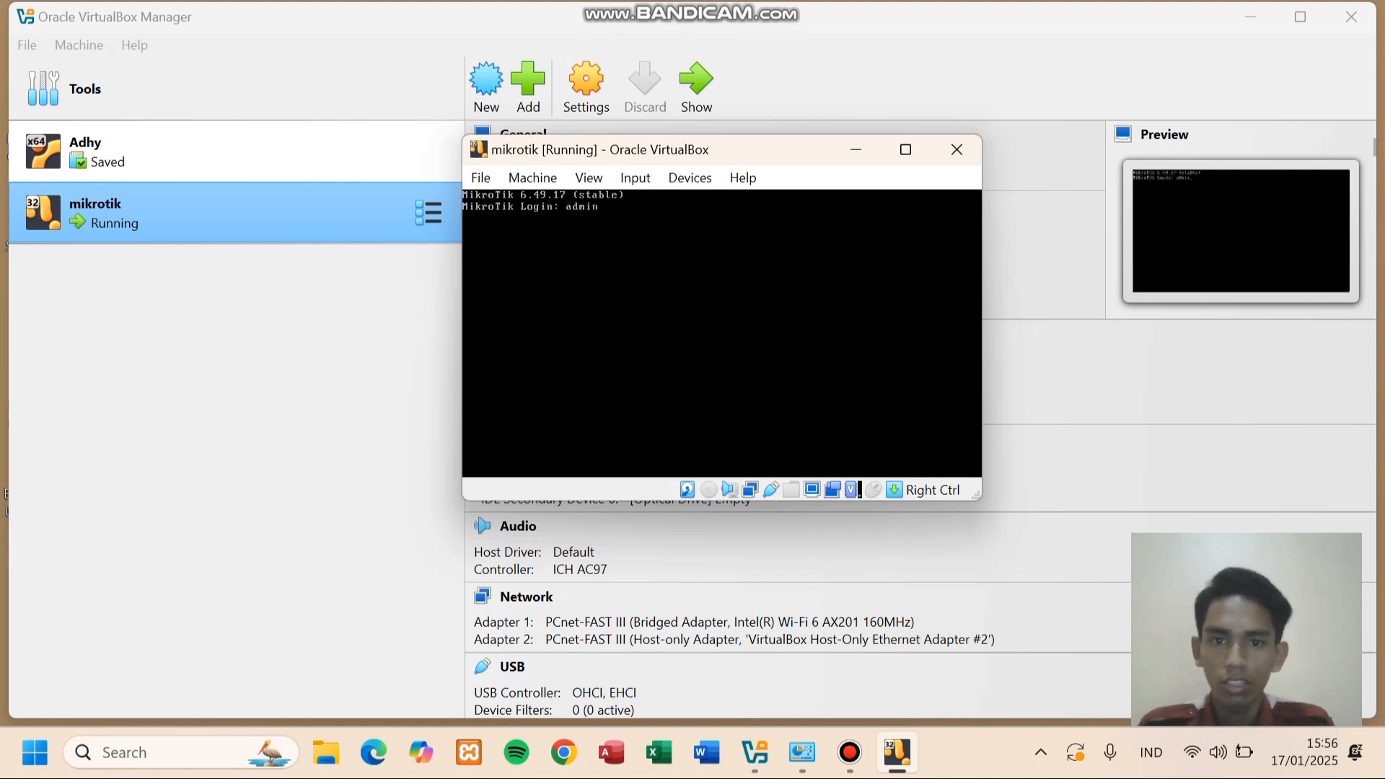
key("Return")
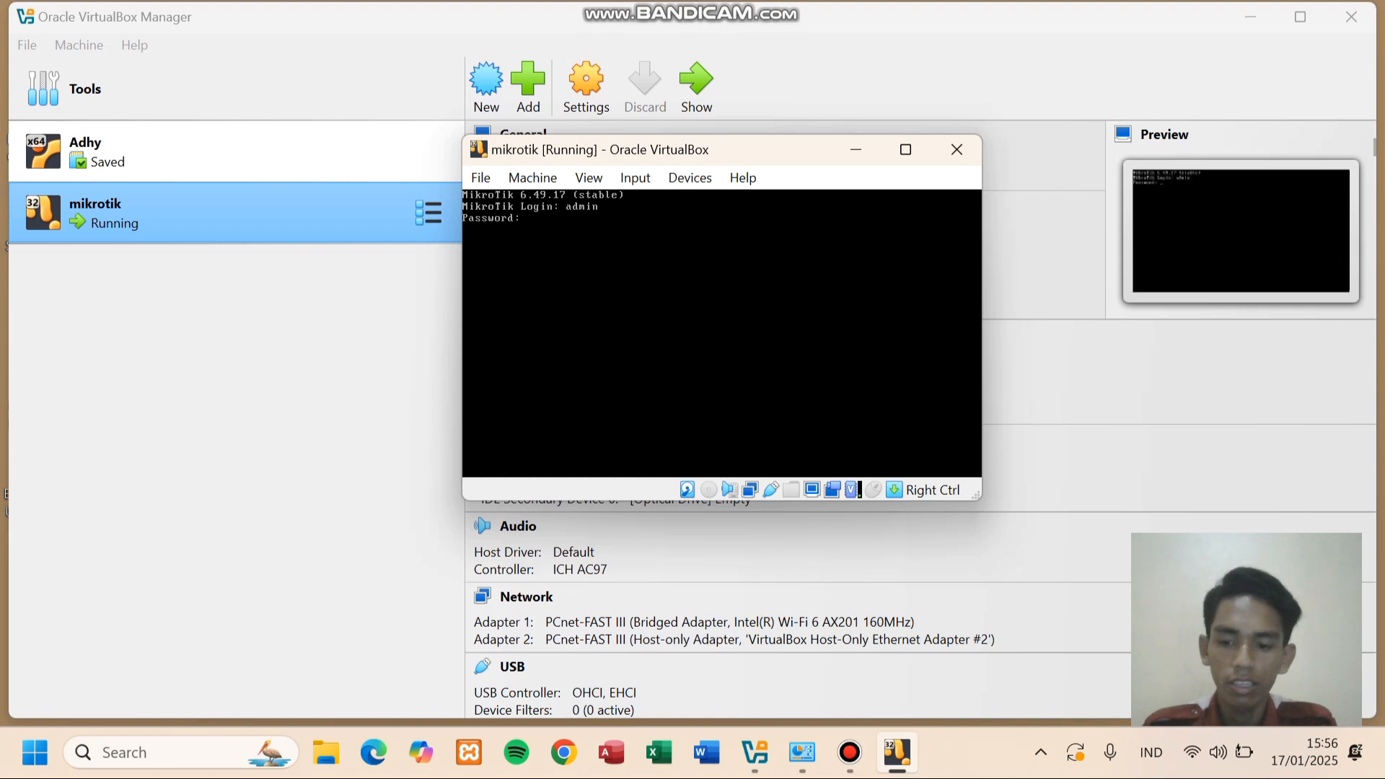
key("Return")
type("n")
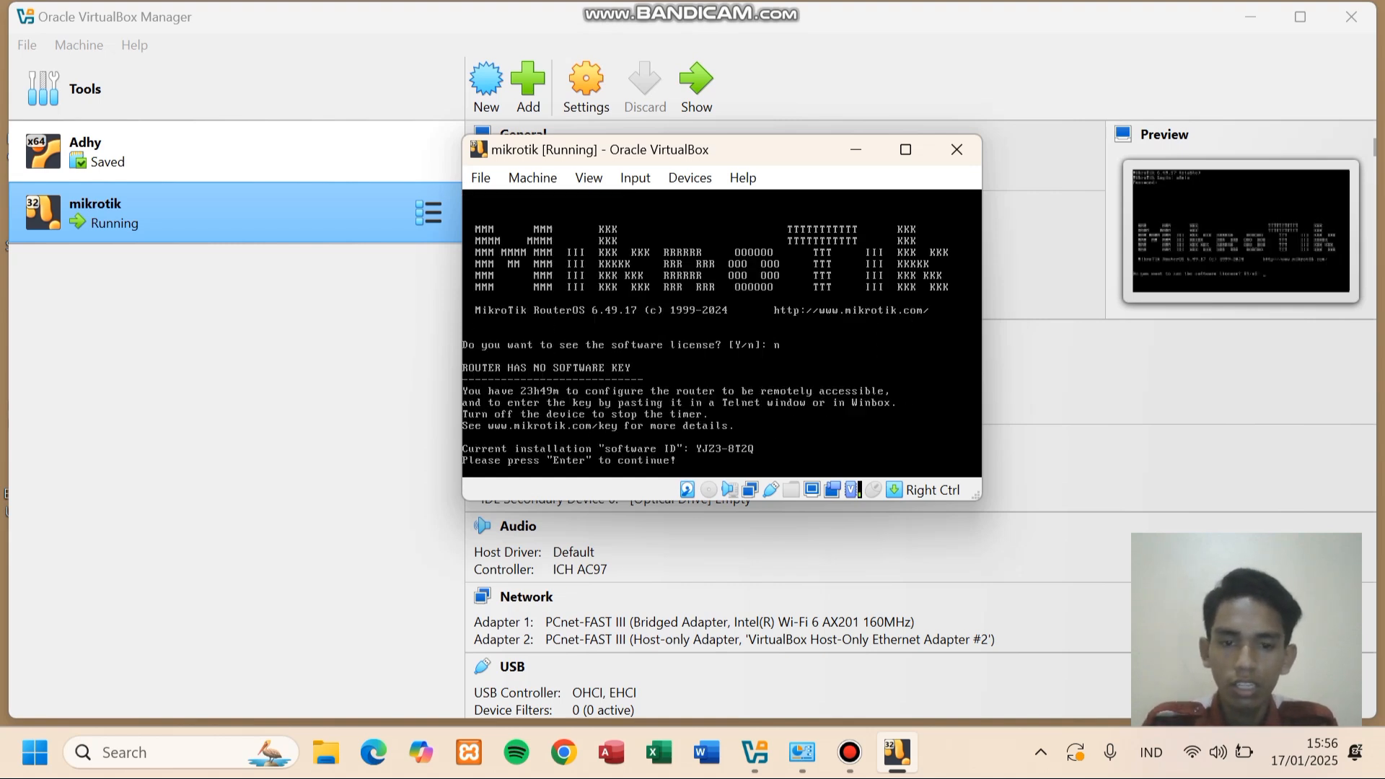
key("Return")
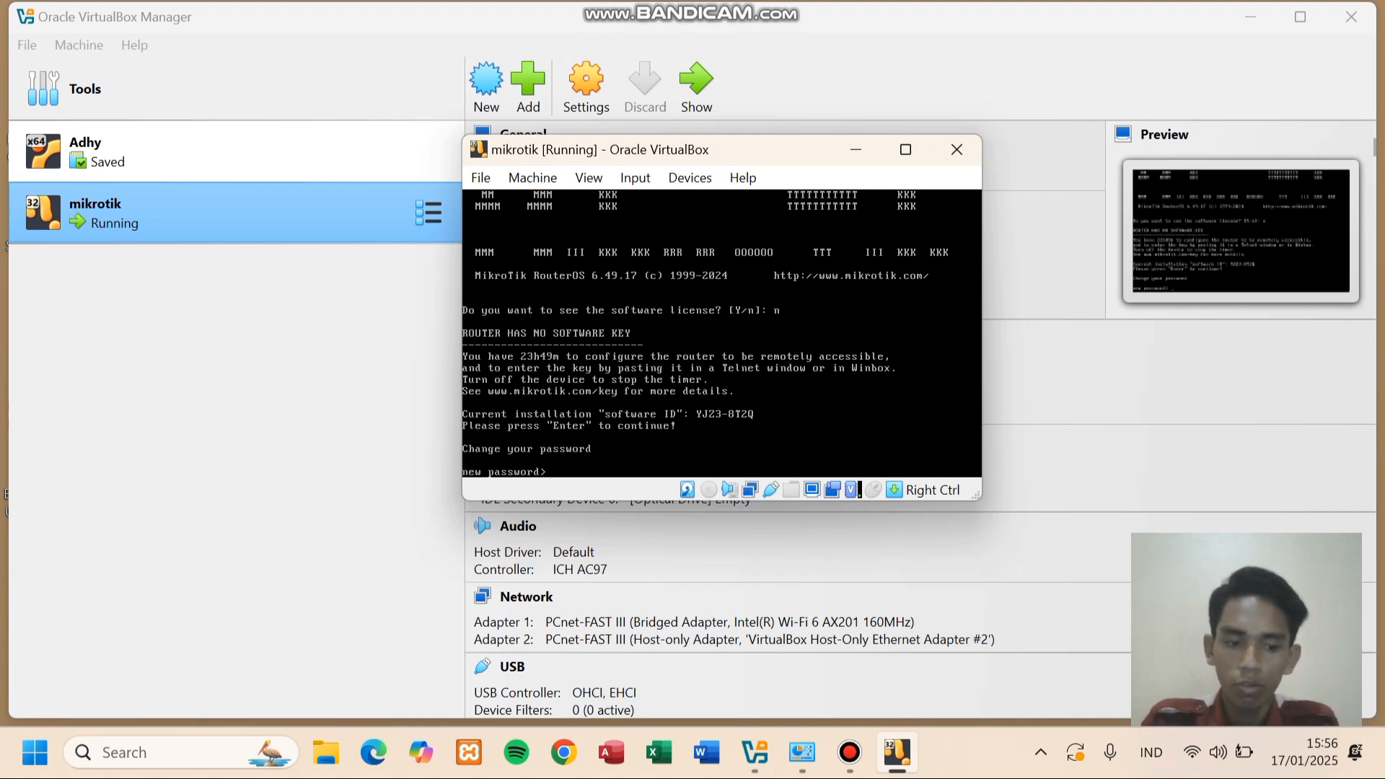
- Set and confirm a new admin password, then enter the 'ip address print' command
type("*")
key("Return")
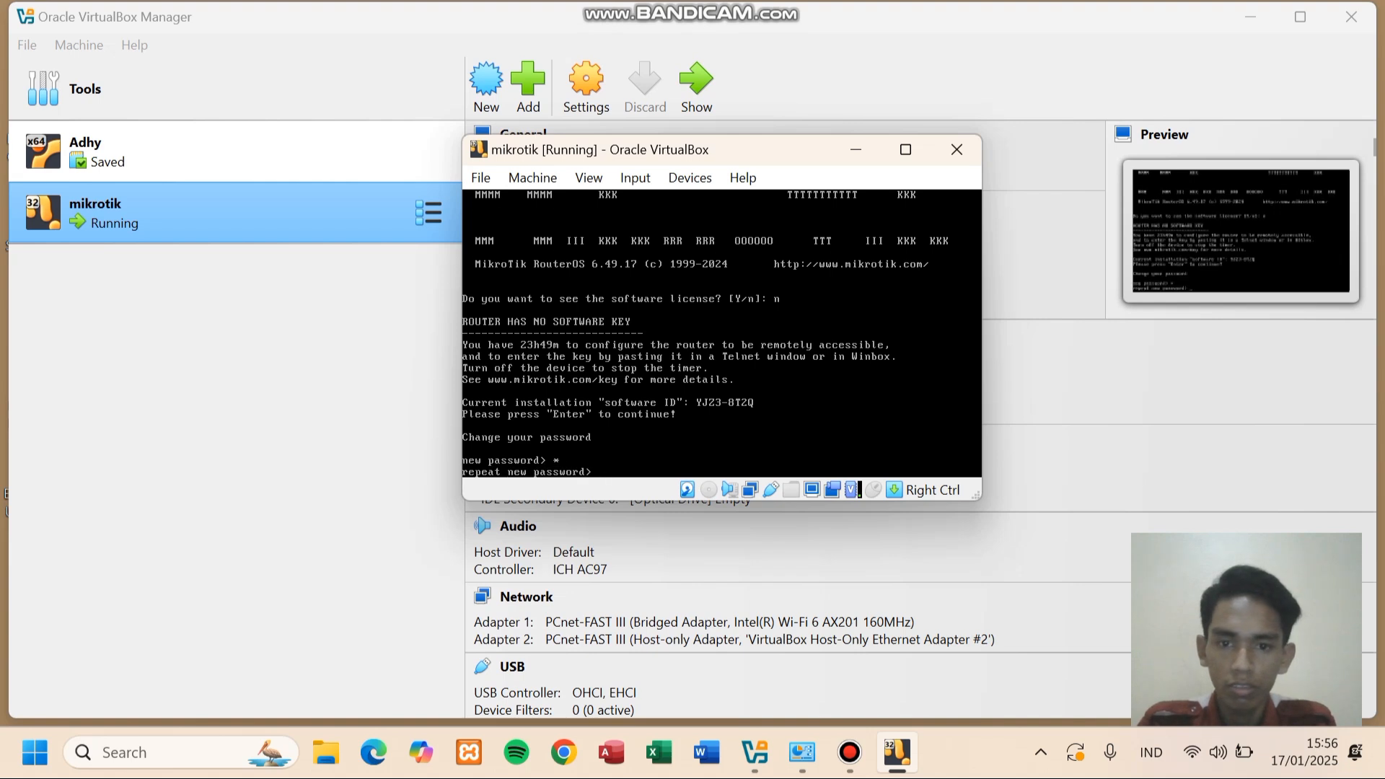
type("*")
key("Return")
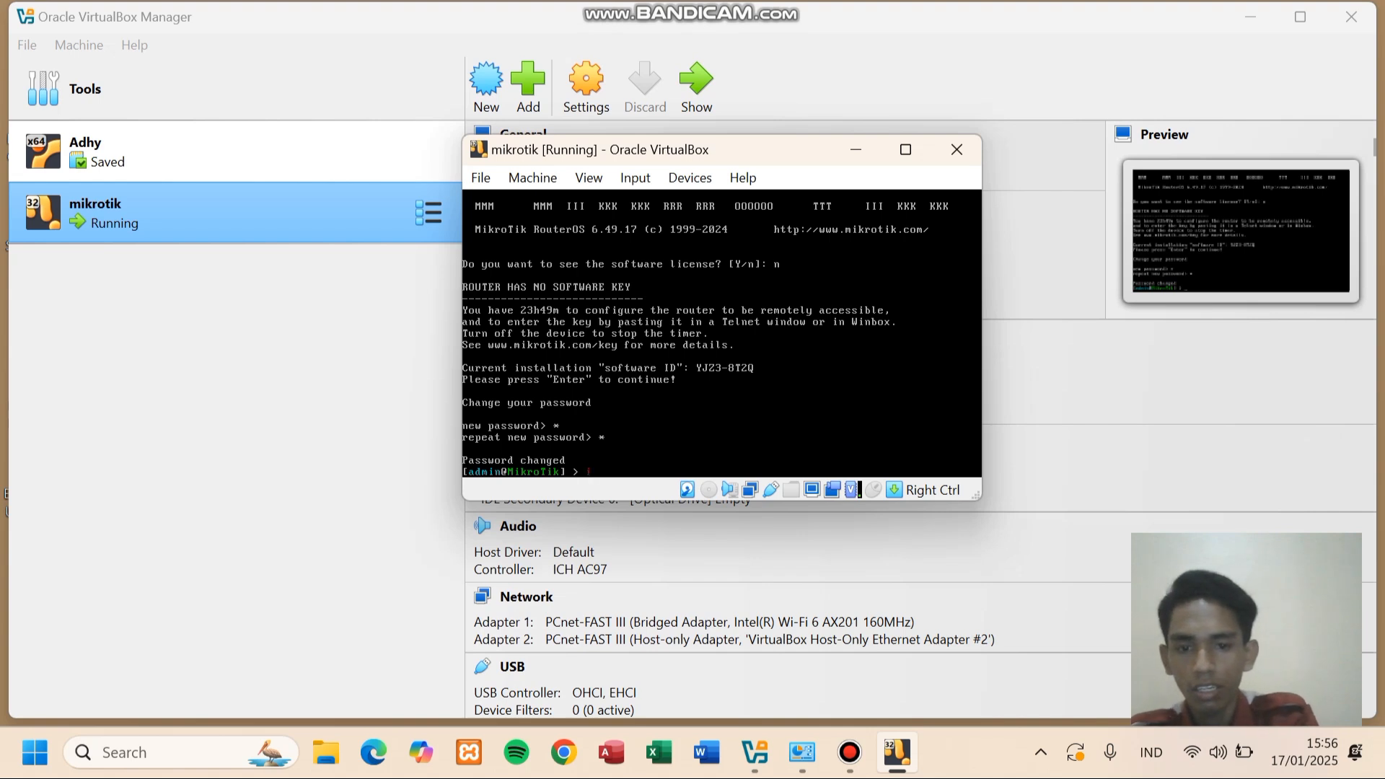
type("ip addres")
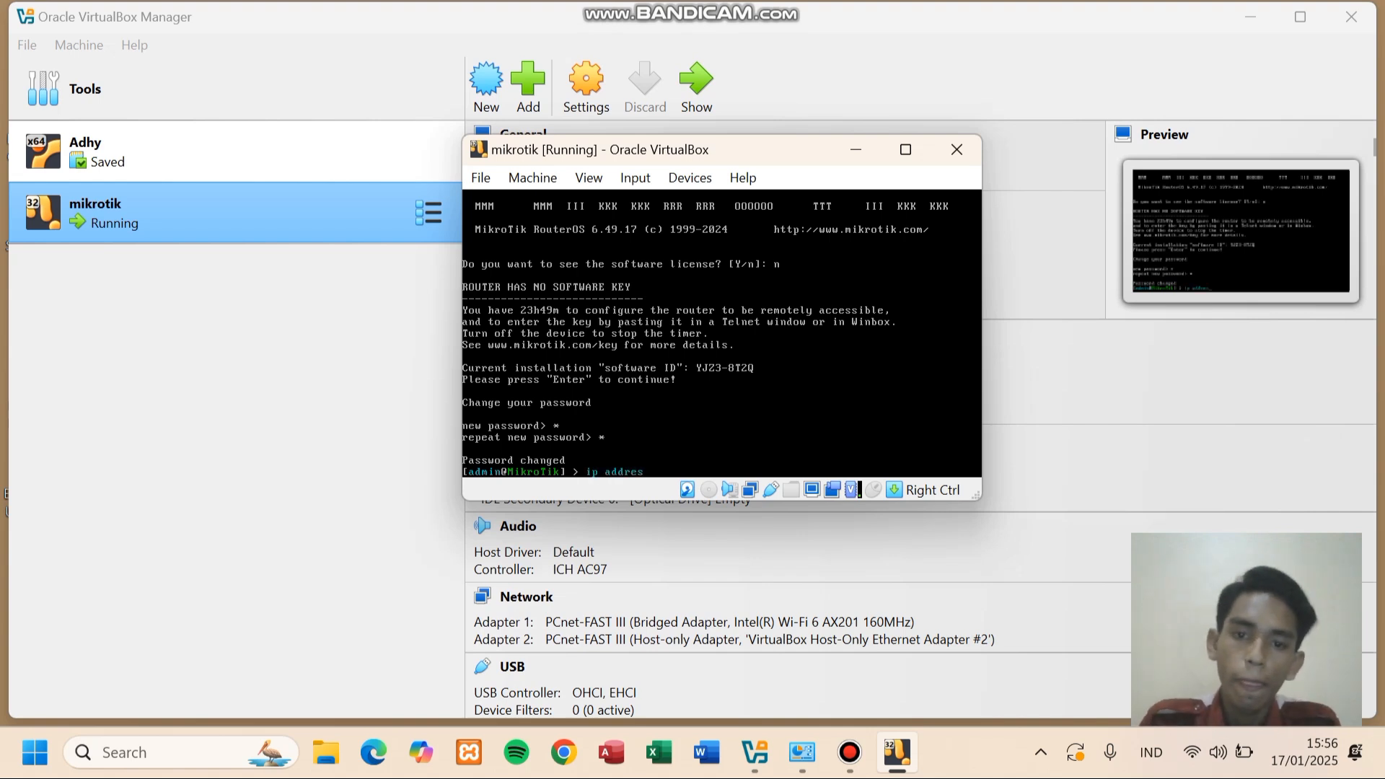
type("s print")
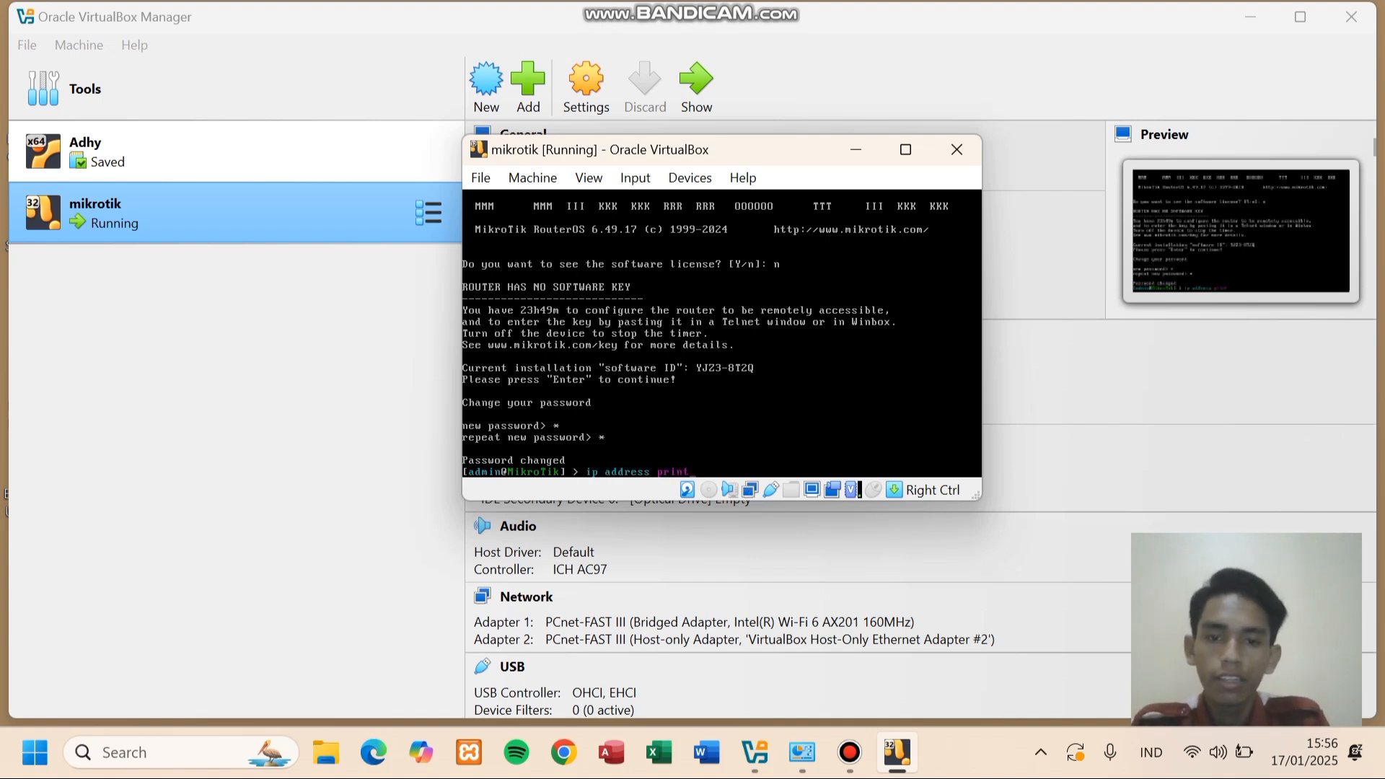
- Add an enabled DHCP client on ether1 and verify it received 192.168.43.31/24
key("Return")
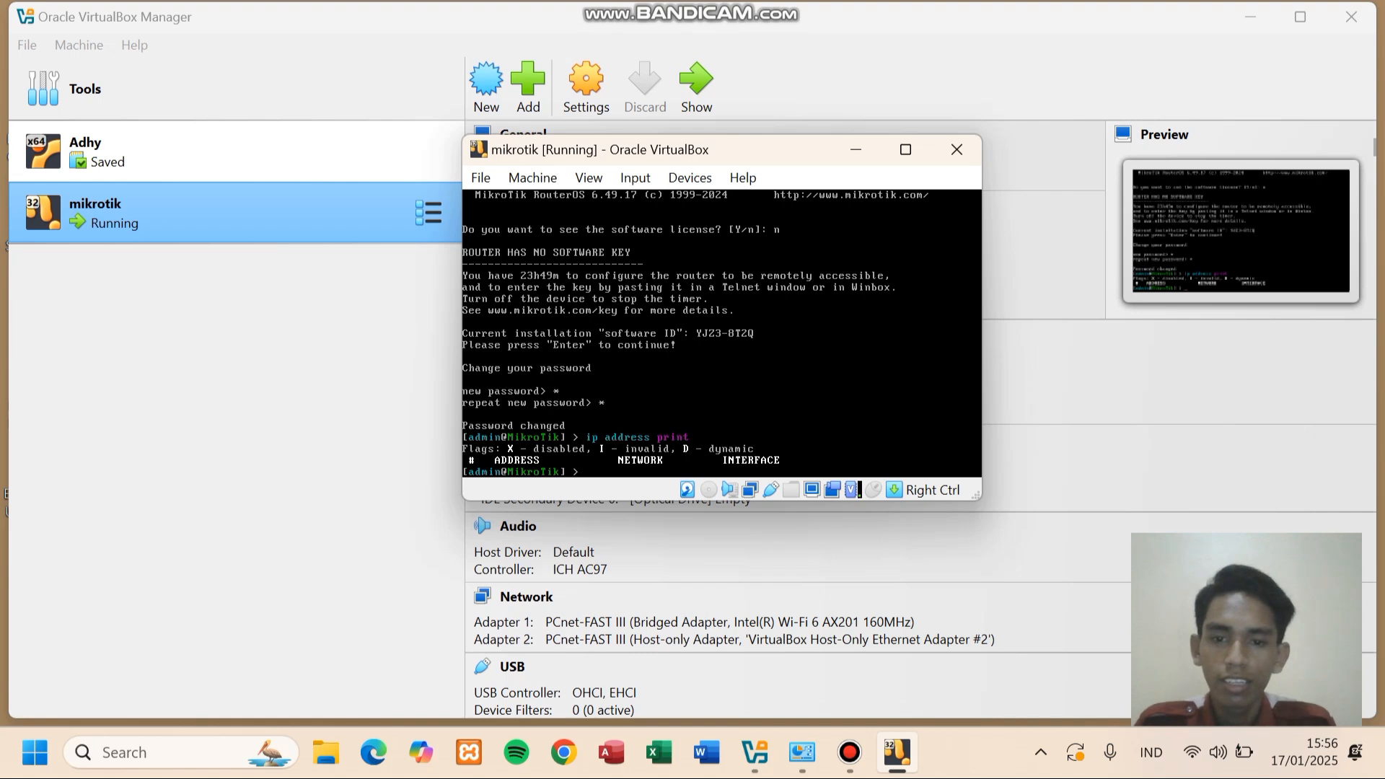
type("ip")
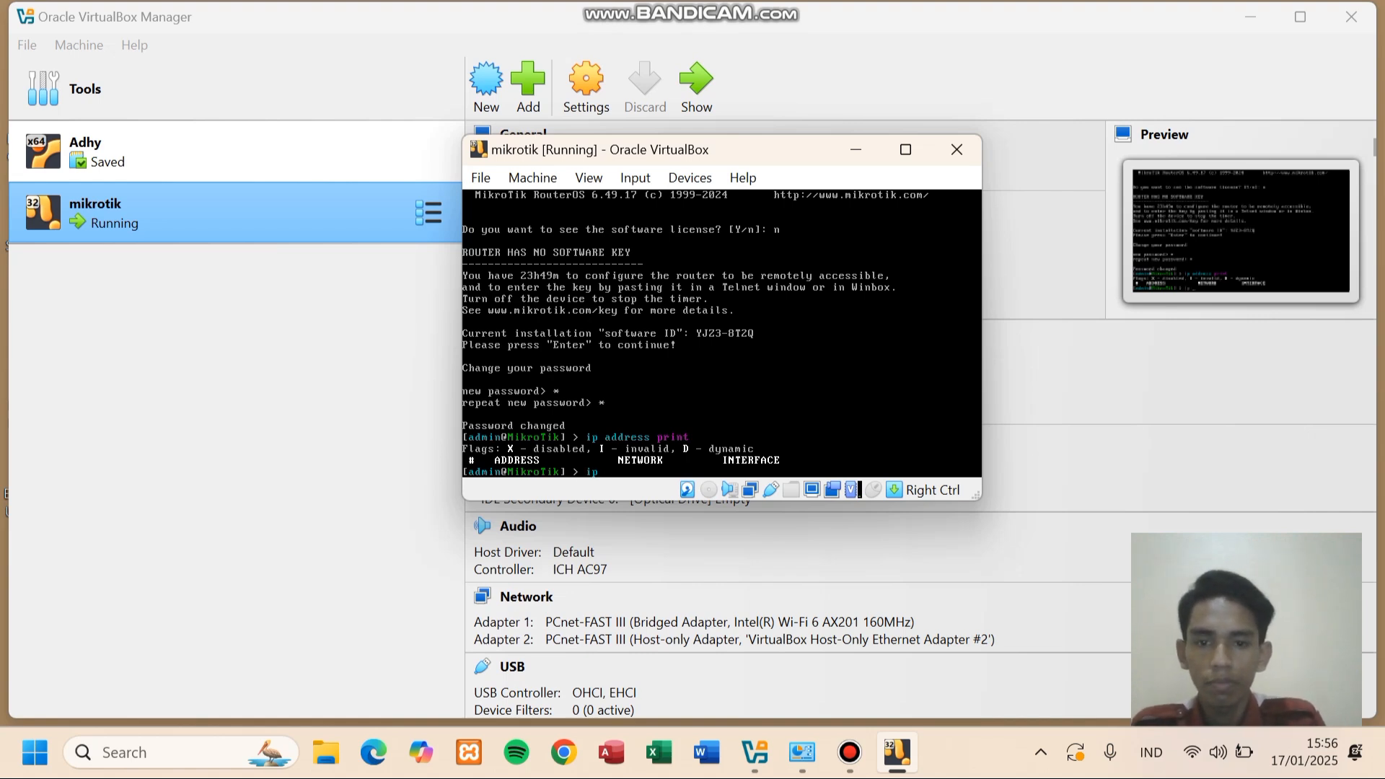
type(" dhcp")
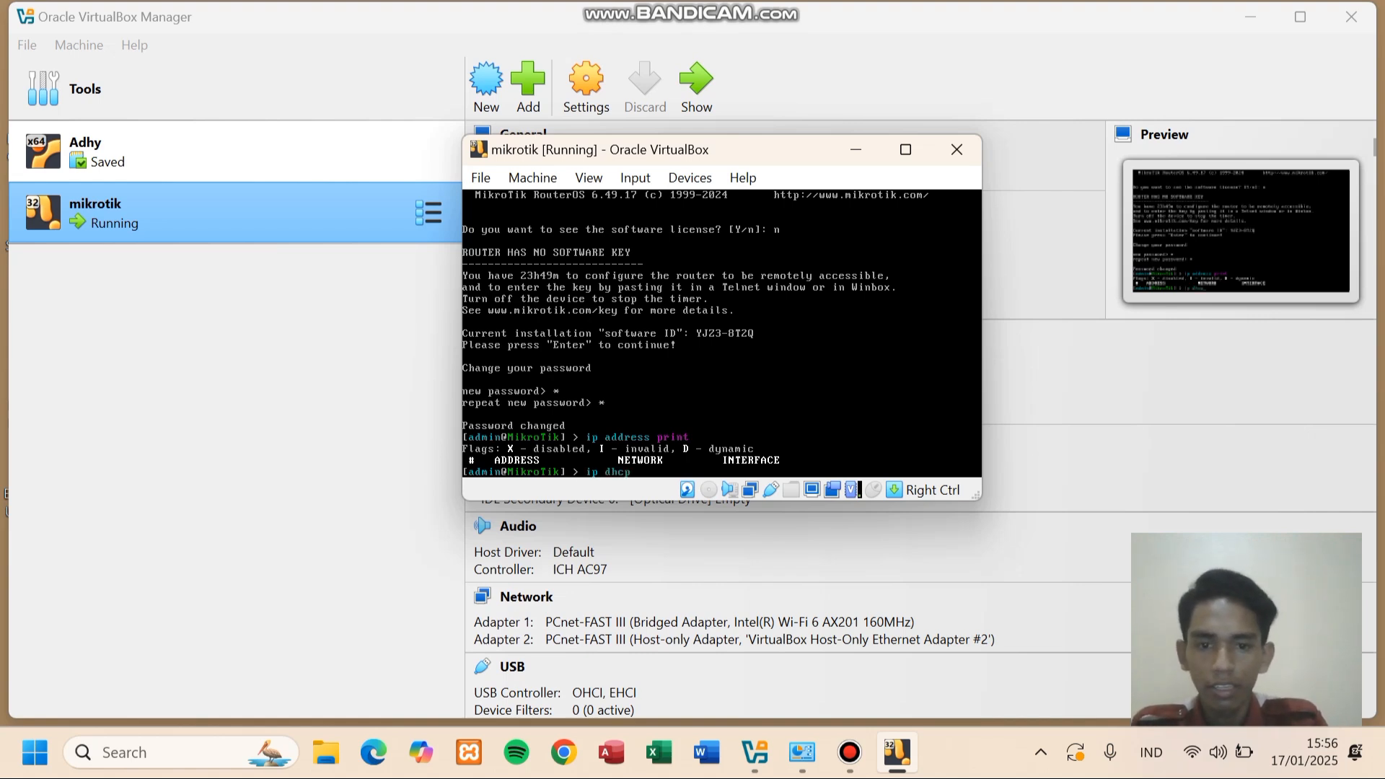
type("-cli")
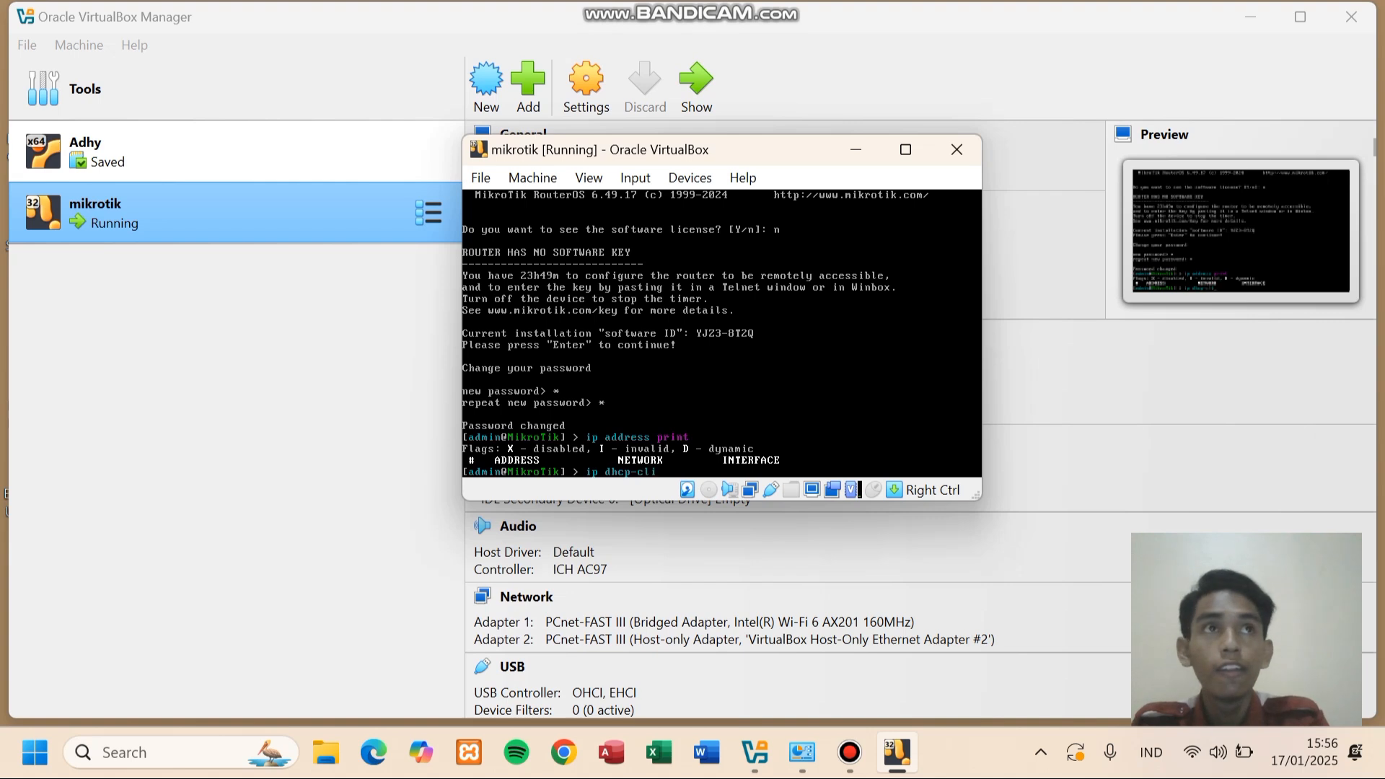
type("en")
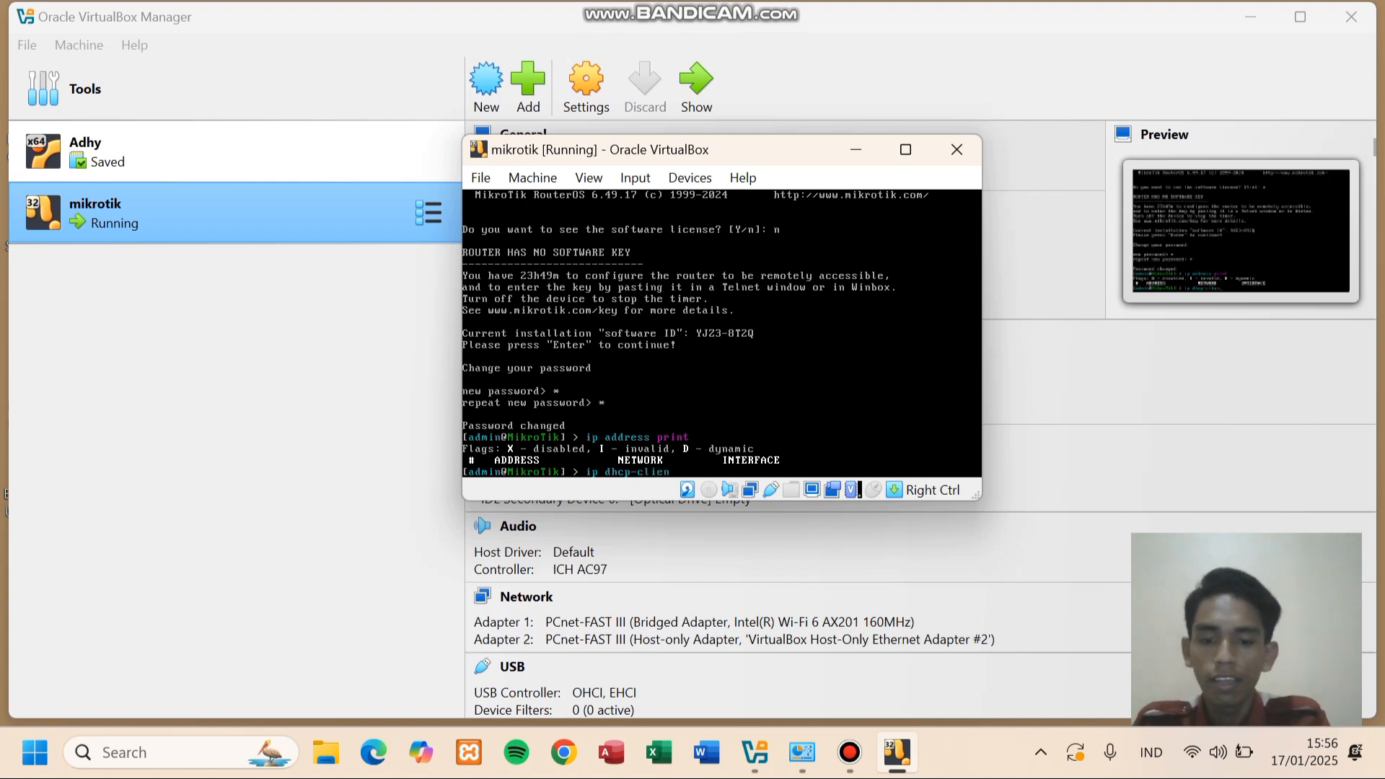
type("t")
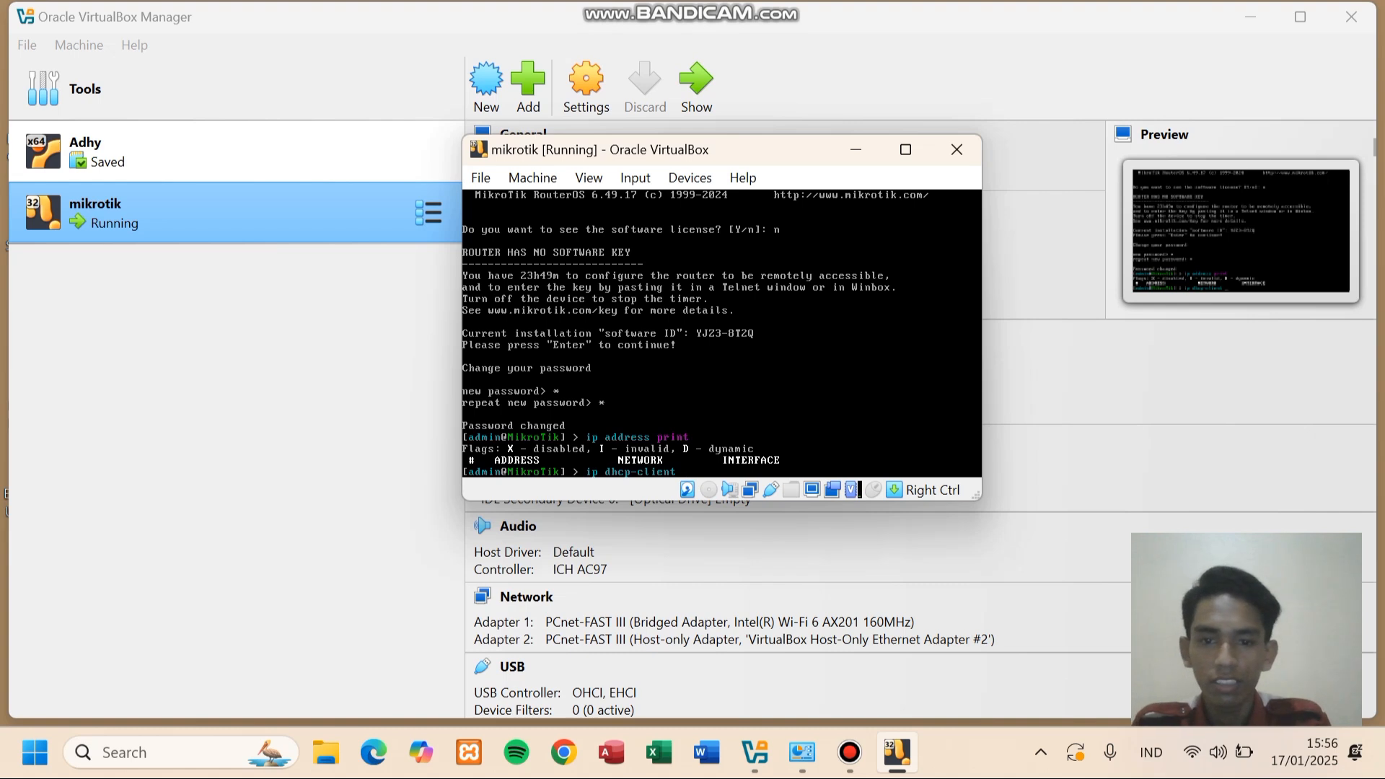
type(" inte")
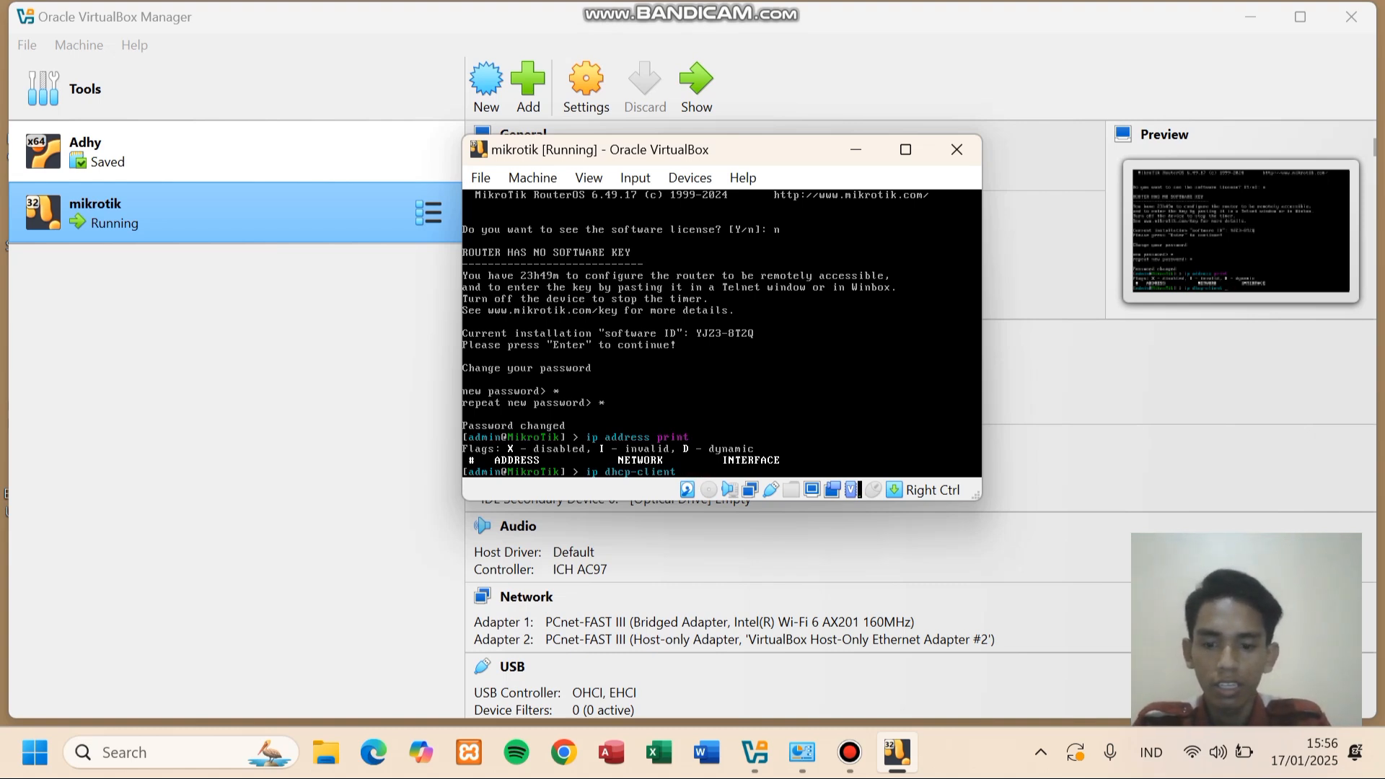
type("add in")
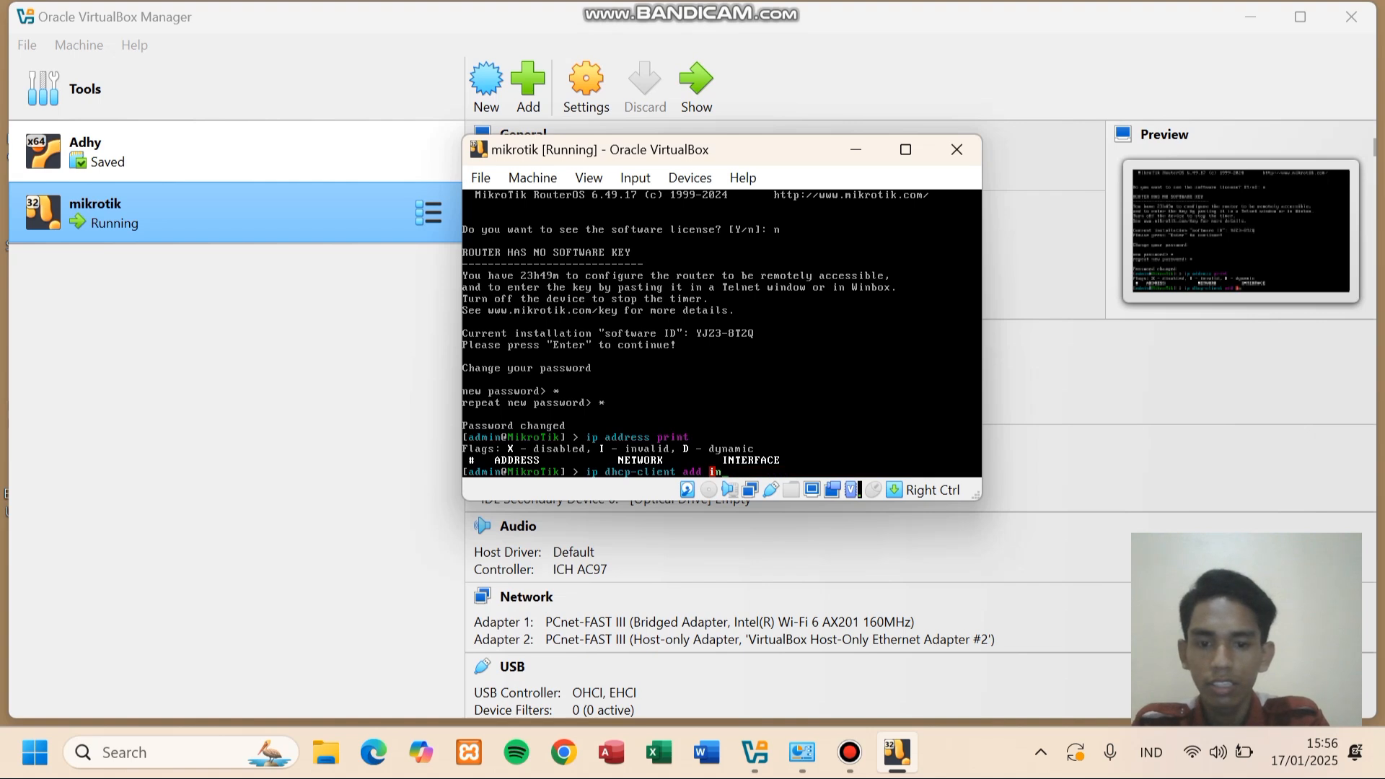
type("terface")
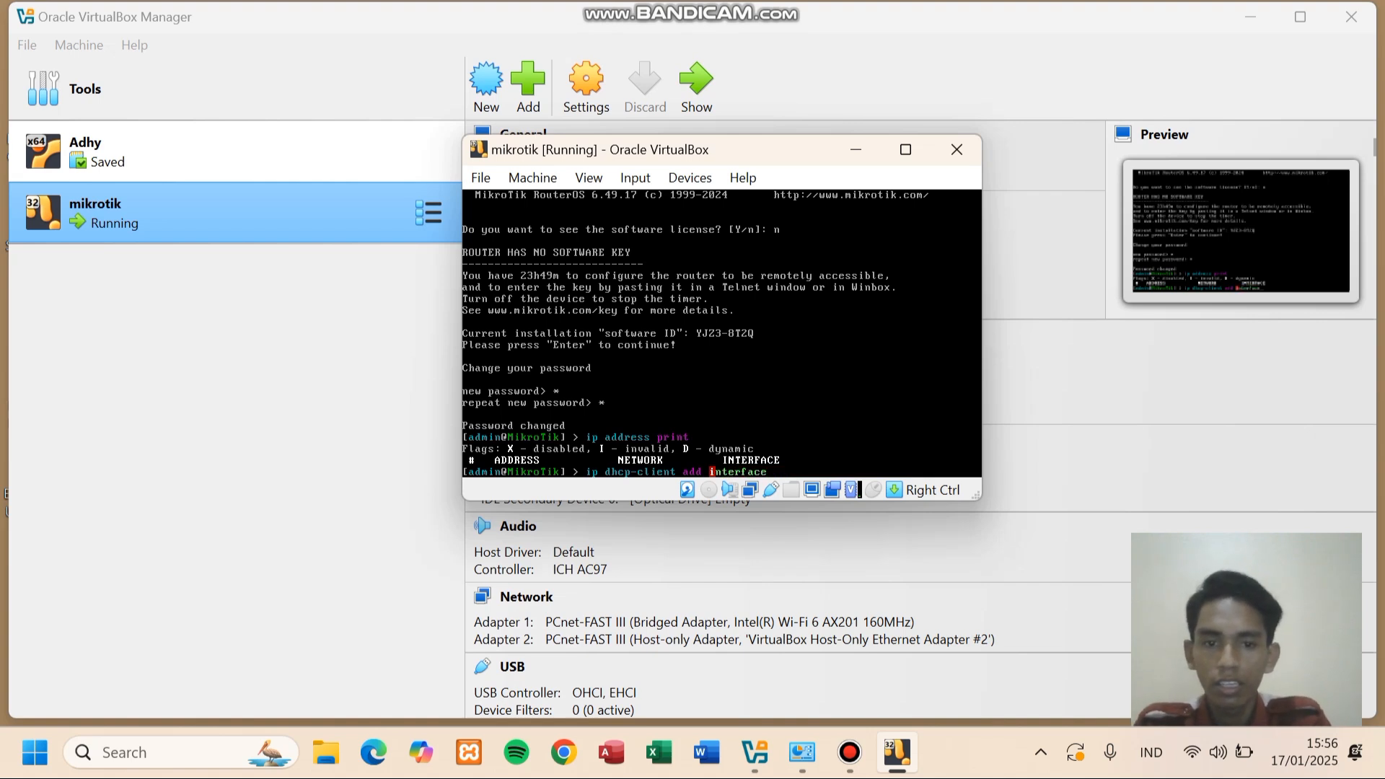
type("=")
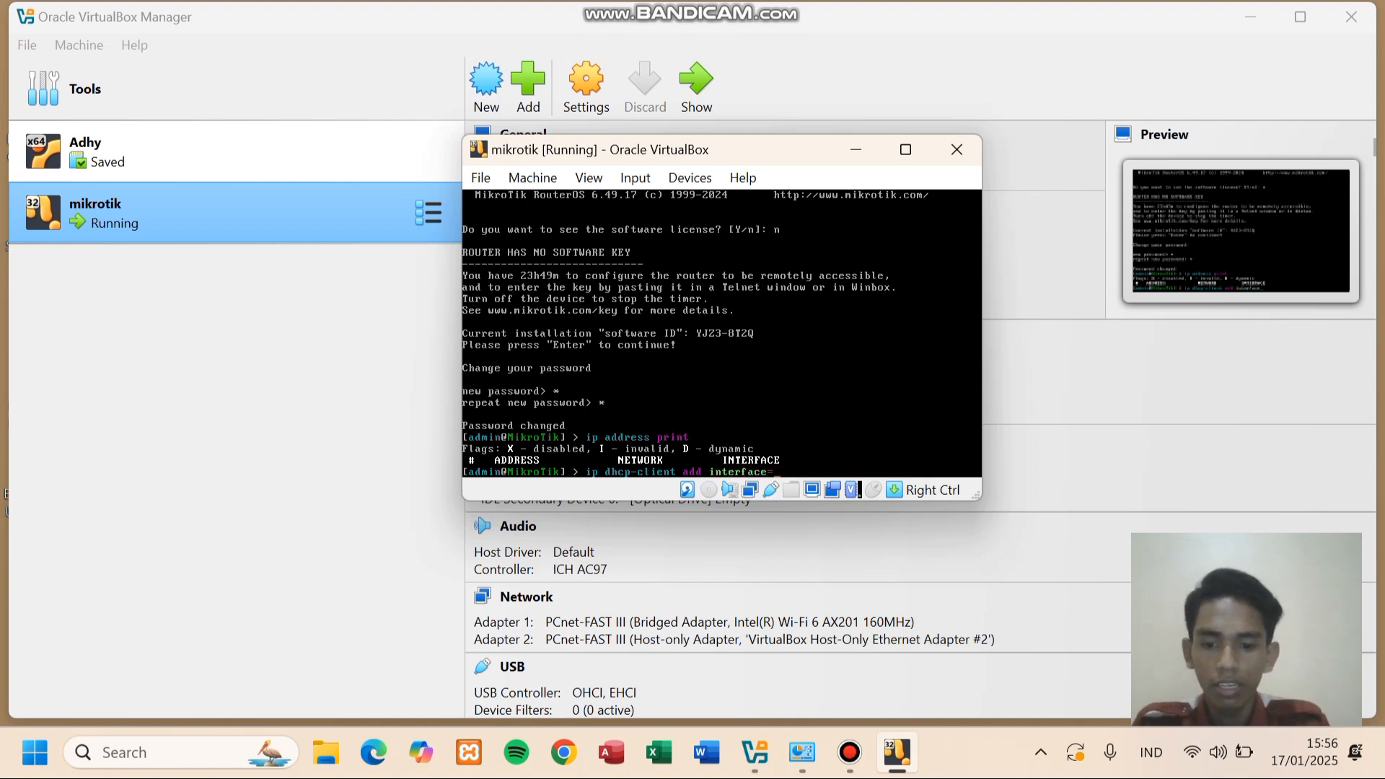
type("ether")
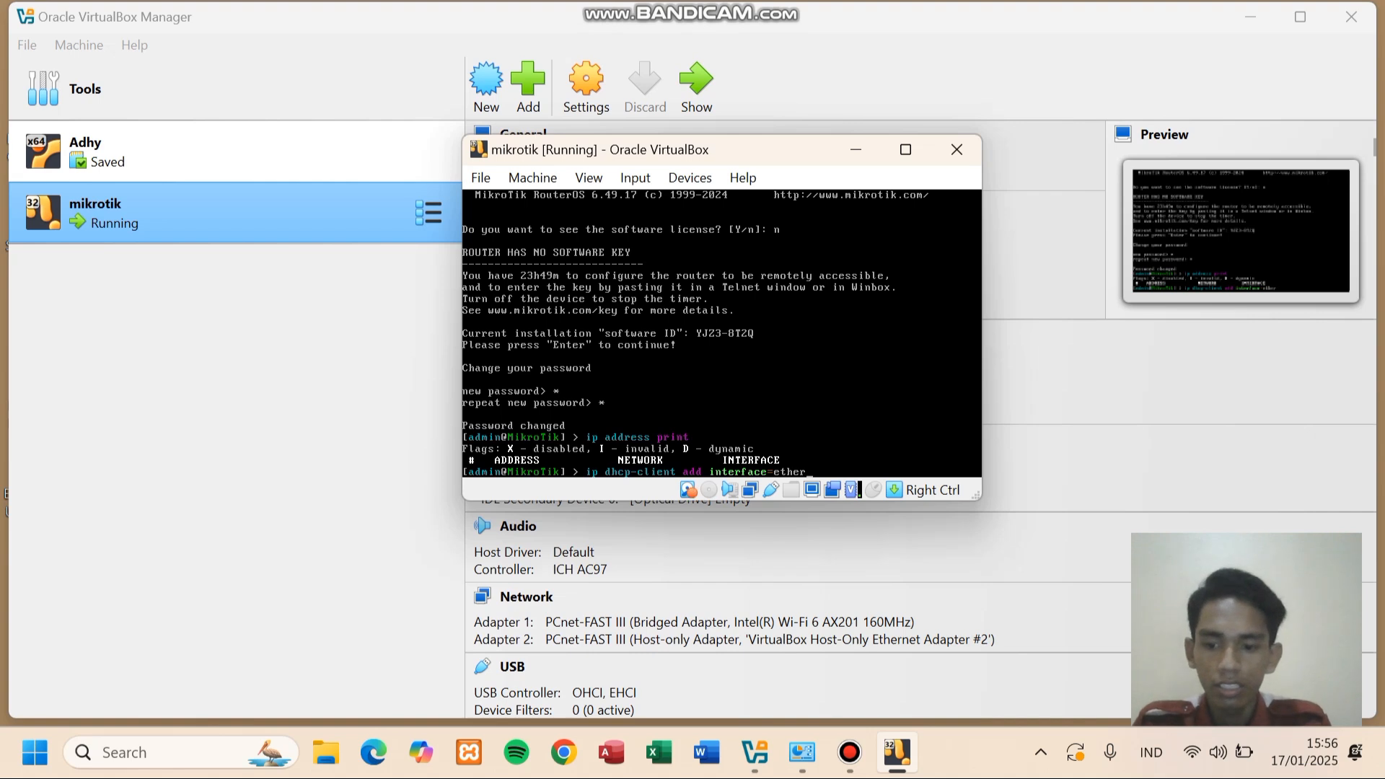
type("1 disabl")
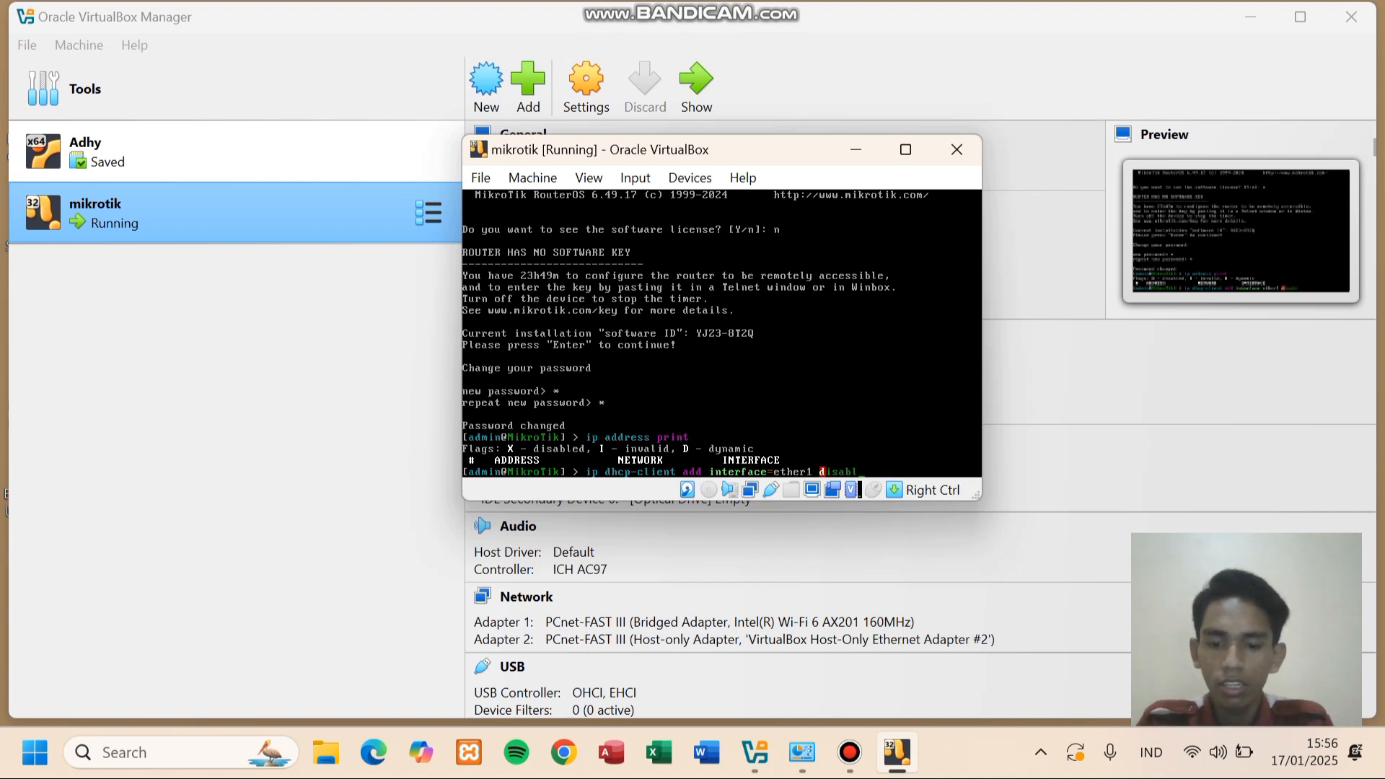
type("e=")
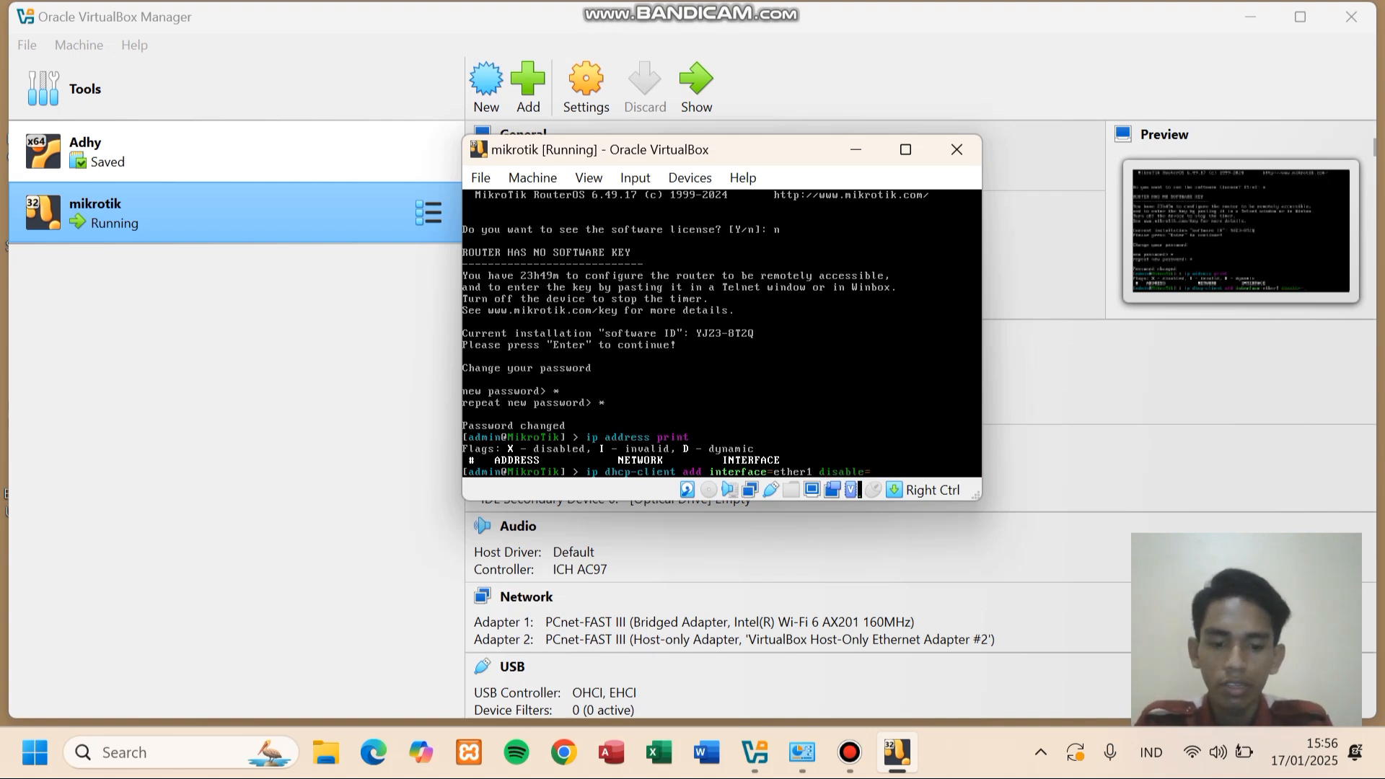
type("no")
key("Return")
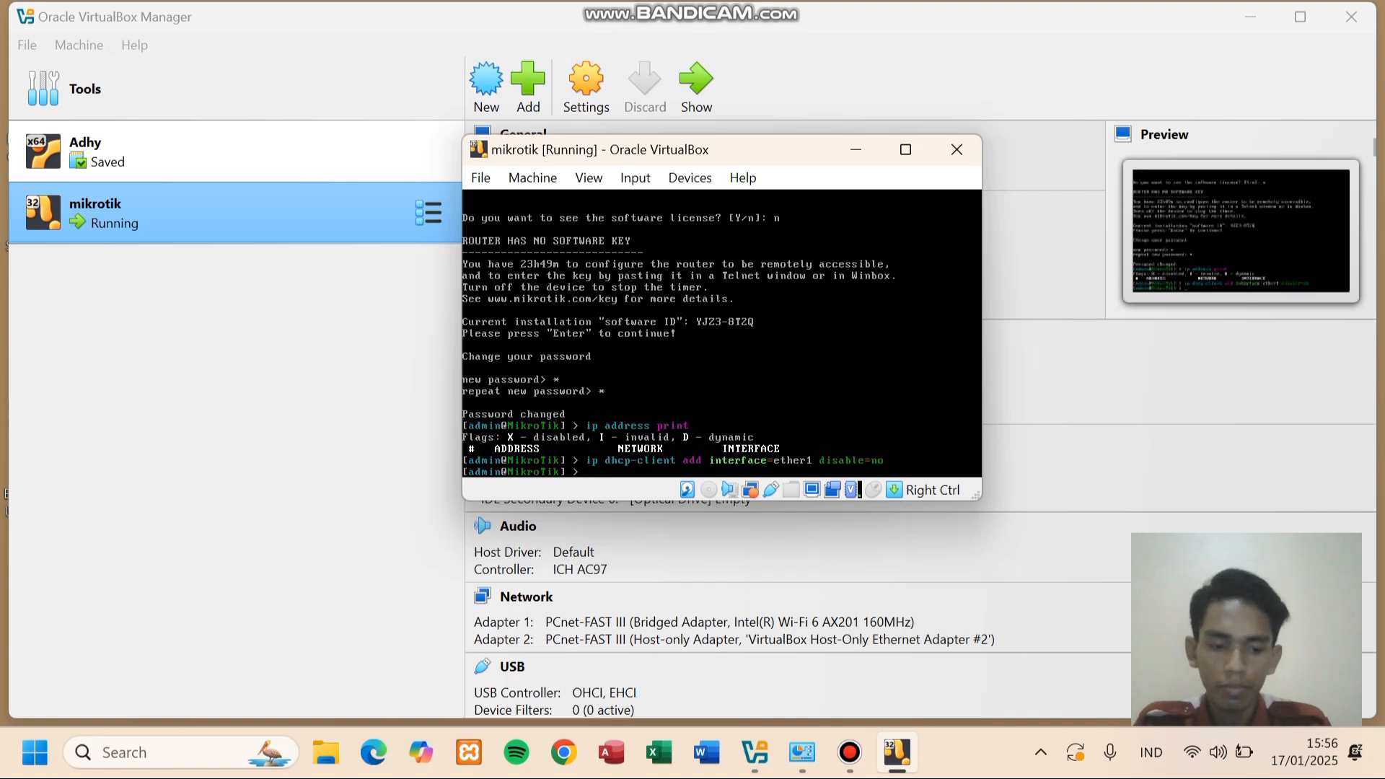
key("Up")
key("Up")
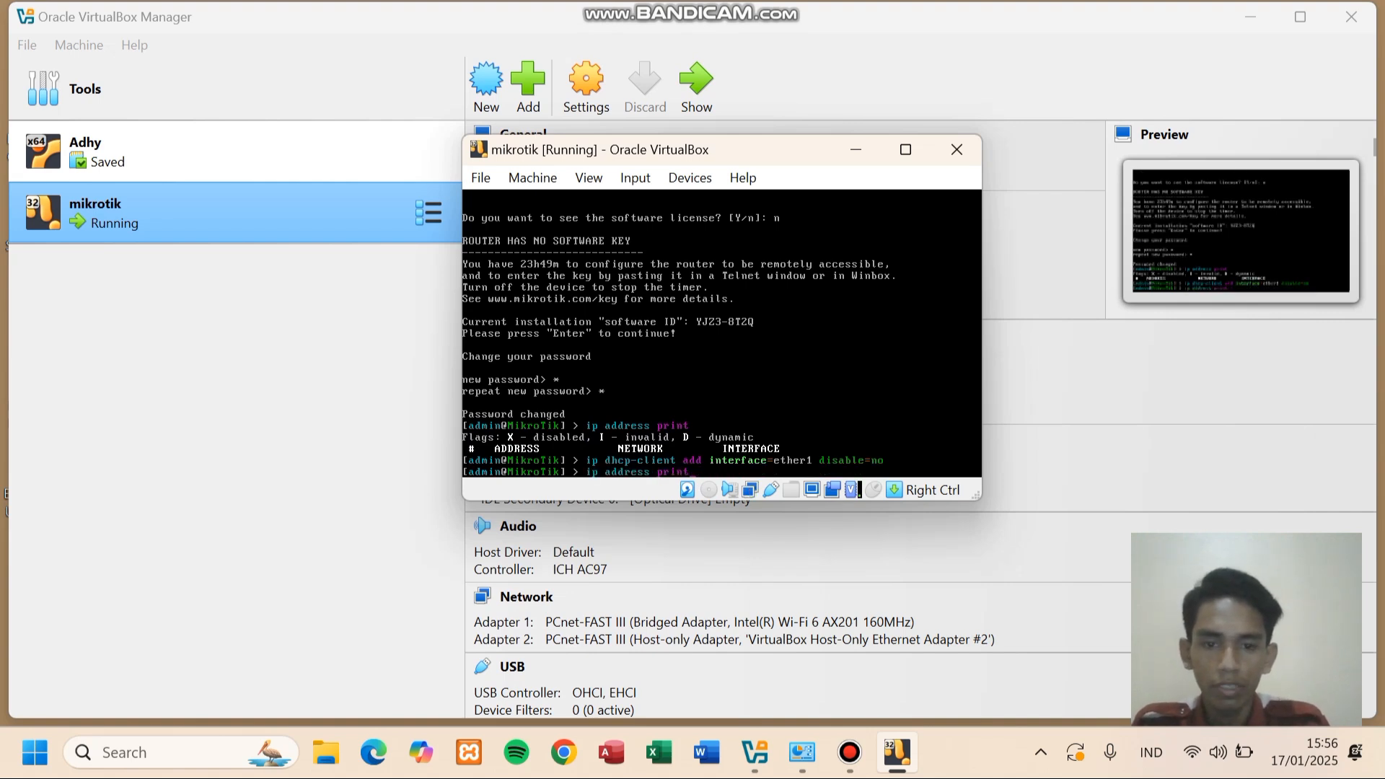
key("Return")
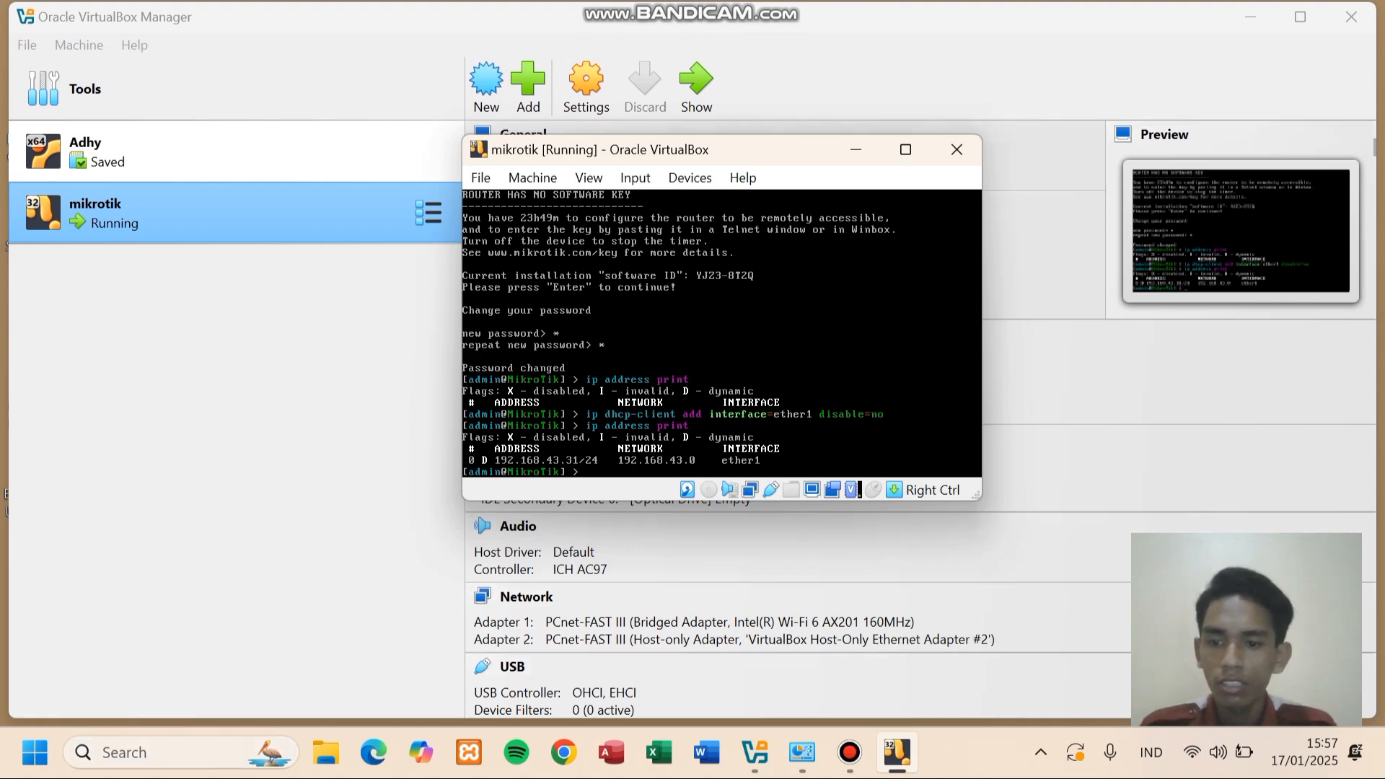
- Launch WinBox, pick the neighbor router 192.168.43.31 and clear the password field
left_click(166, 753)
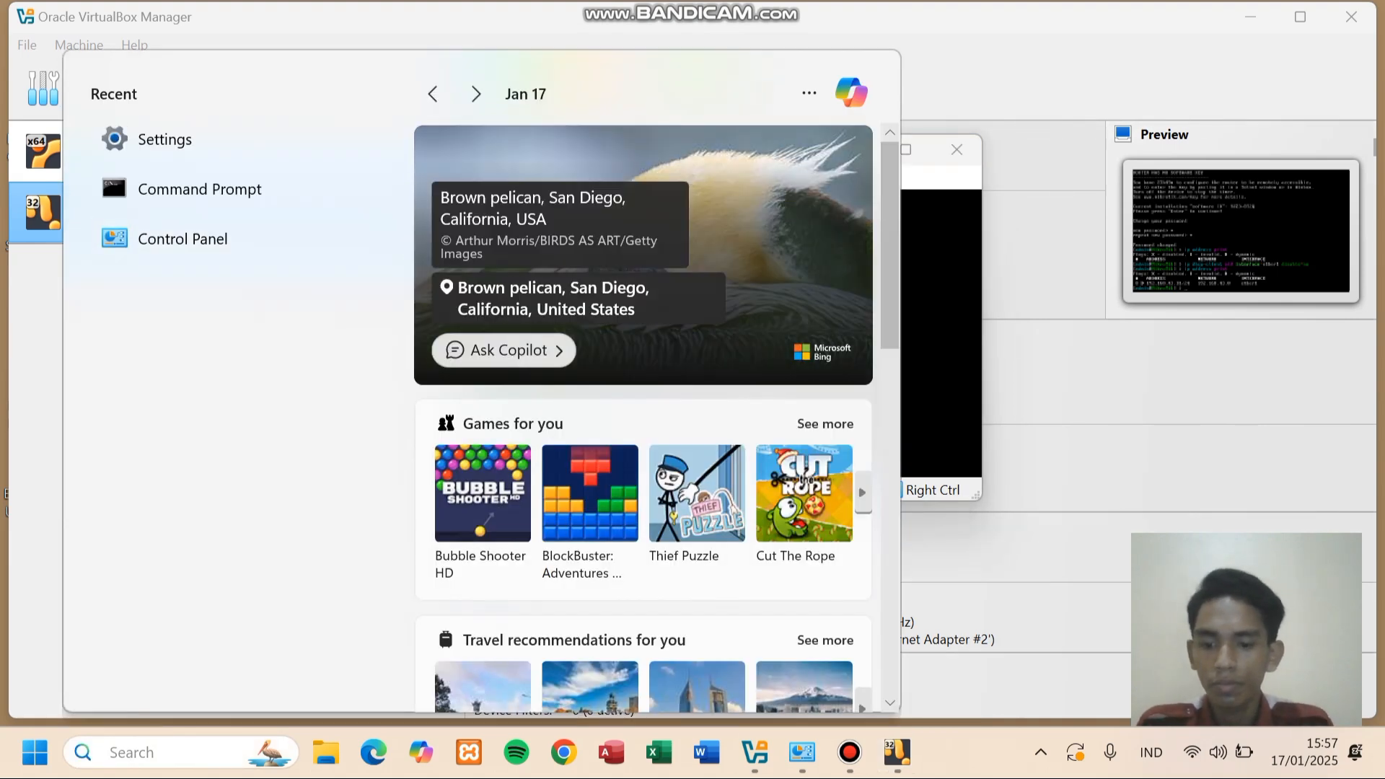
type("win")
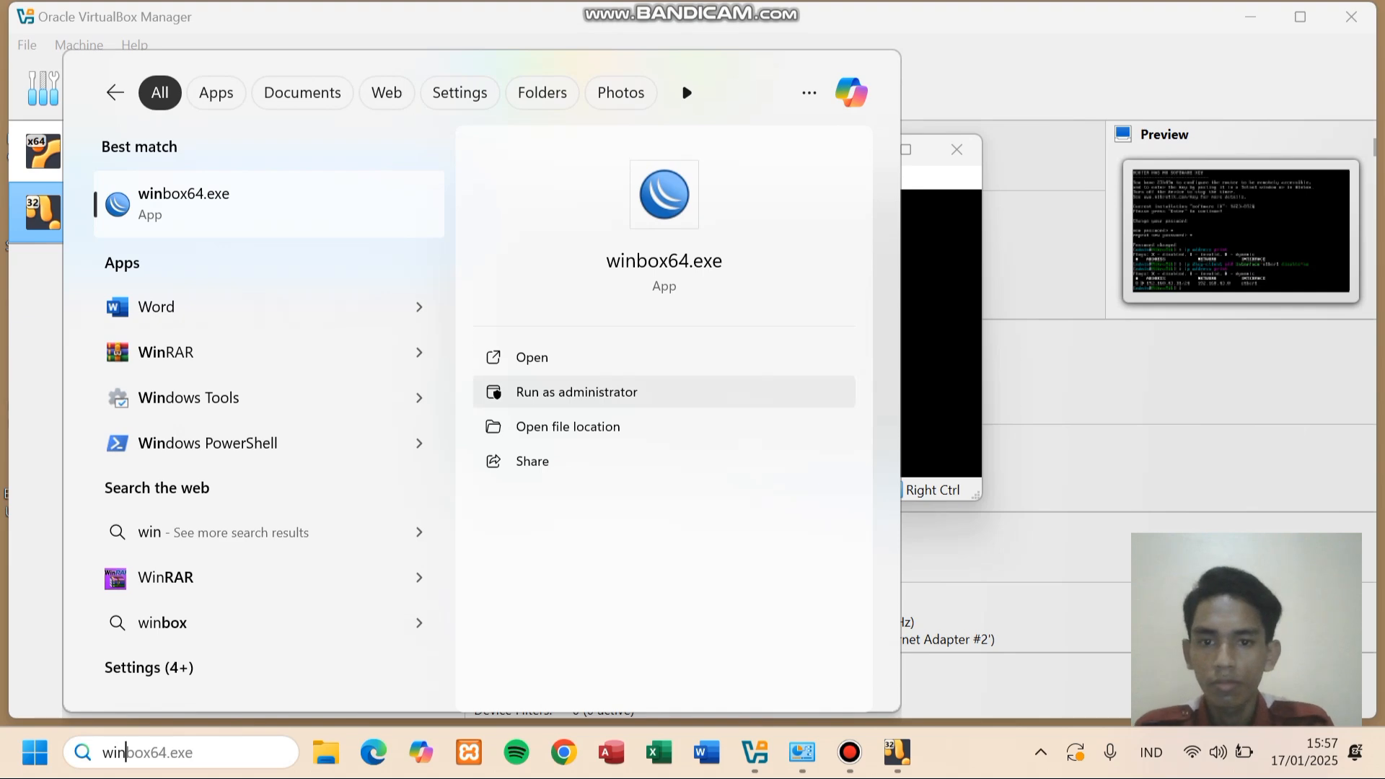
left_click(532, 357)
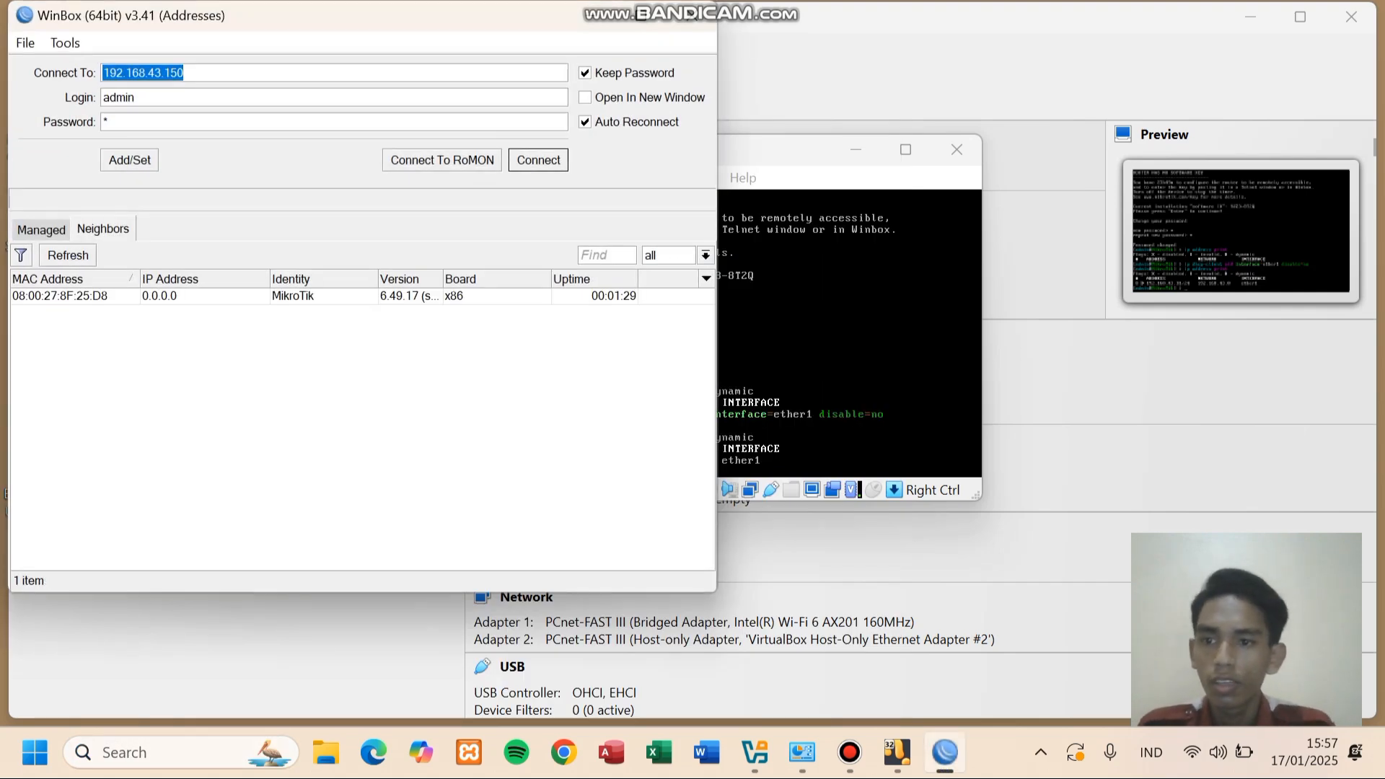
left_click(68, 256)
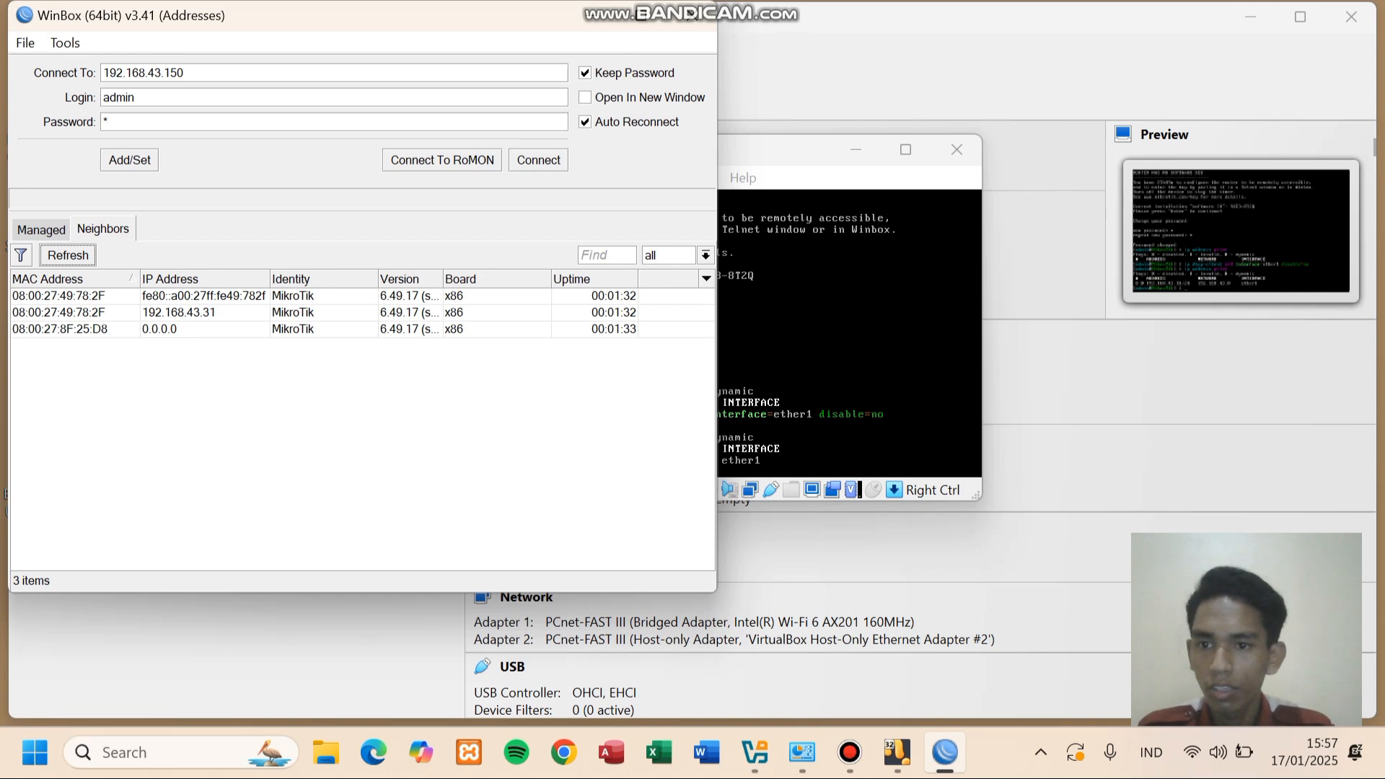
left_click(179, 312)
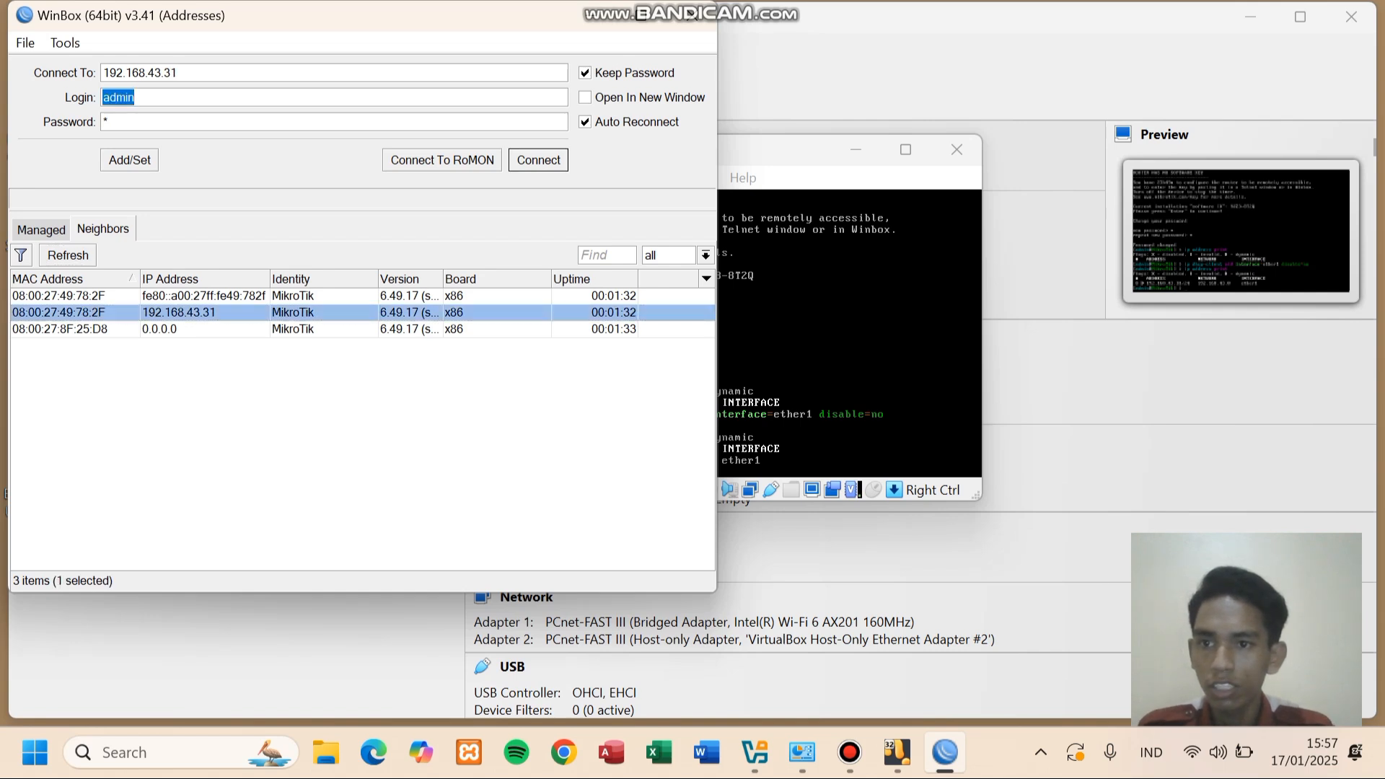
key("Tab")
key("BackSpace")
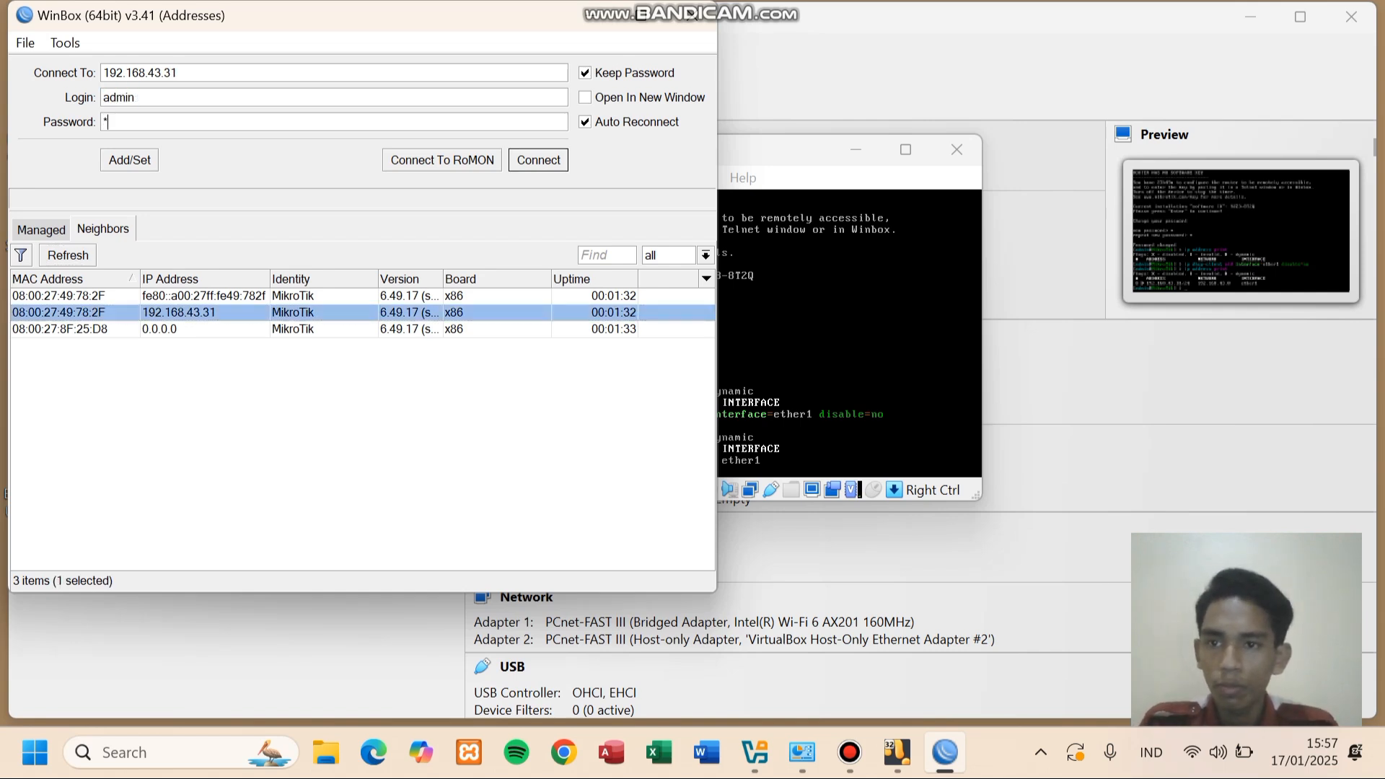
- Connect to 192.168.43.31 as admin, dismiss the welcome notice and maximize WinBox
key("Return")
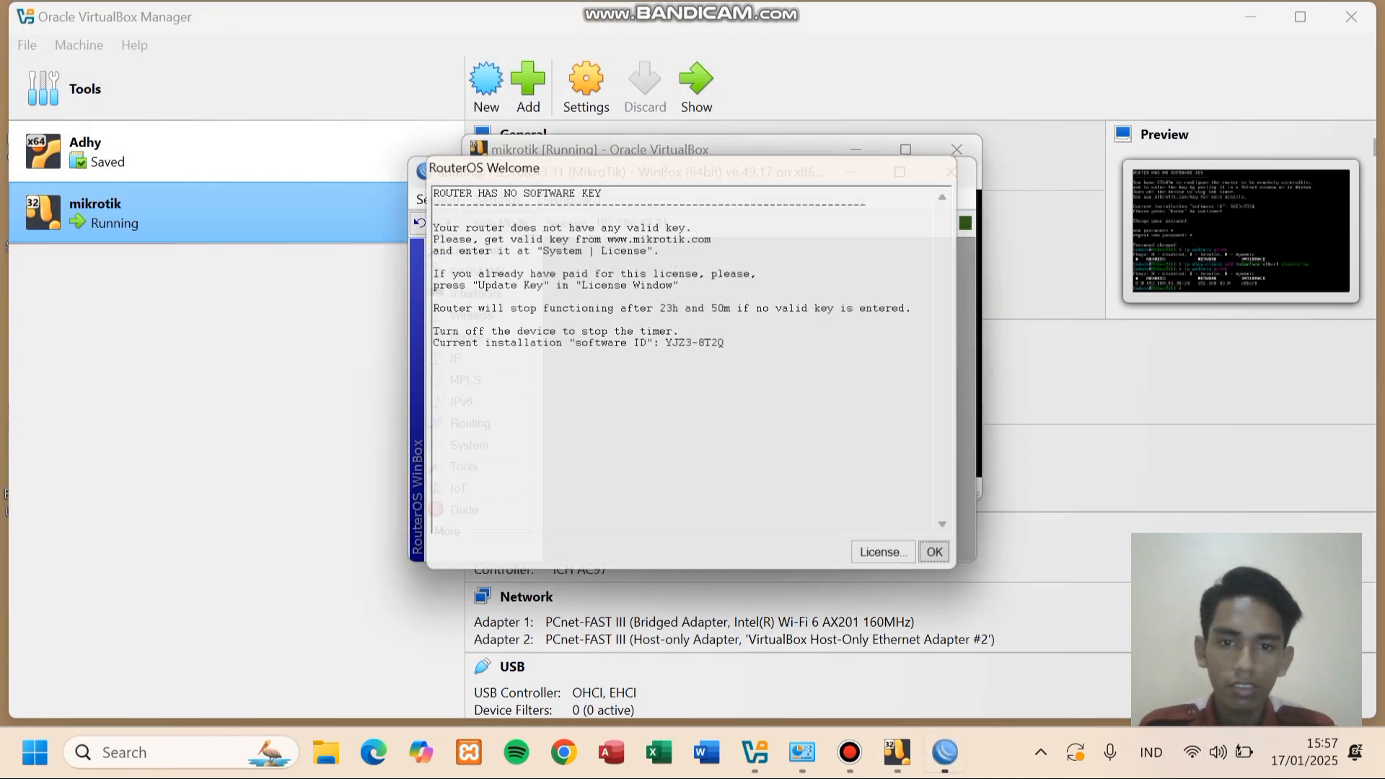
key("Return")
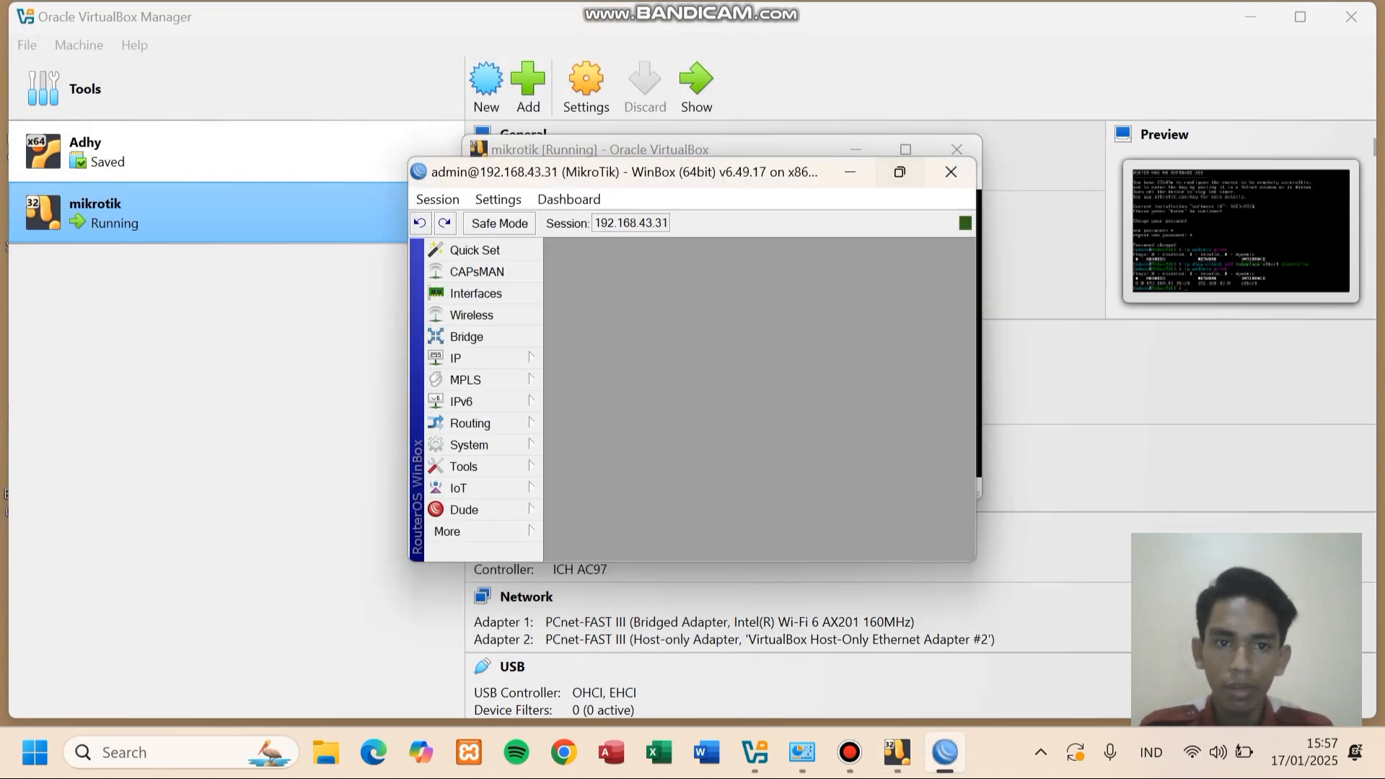
left_click(900, 172)
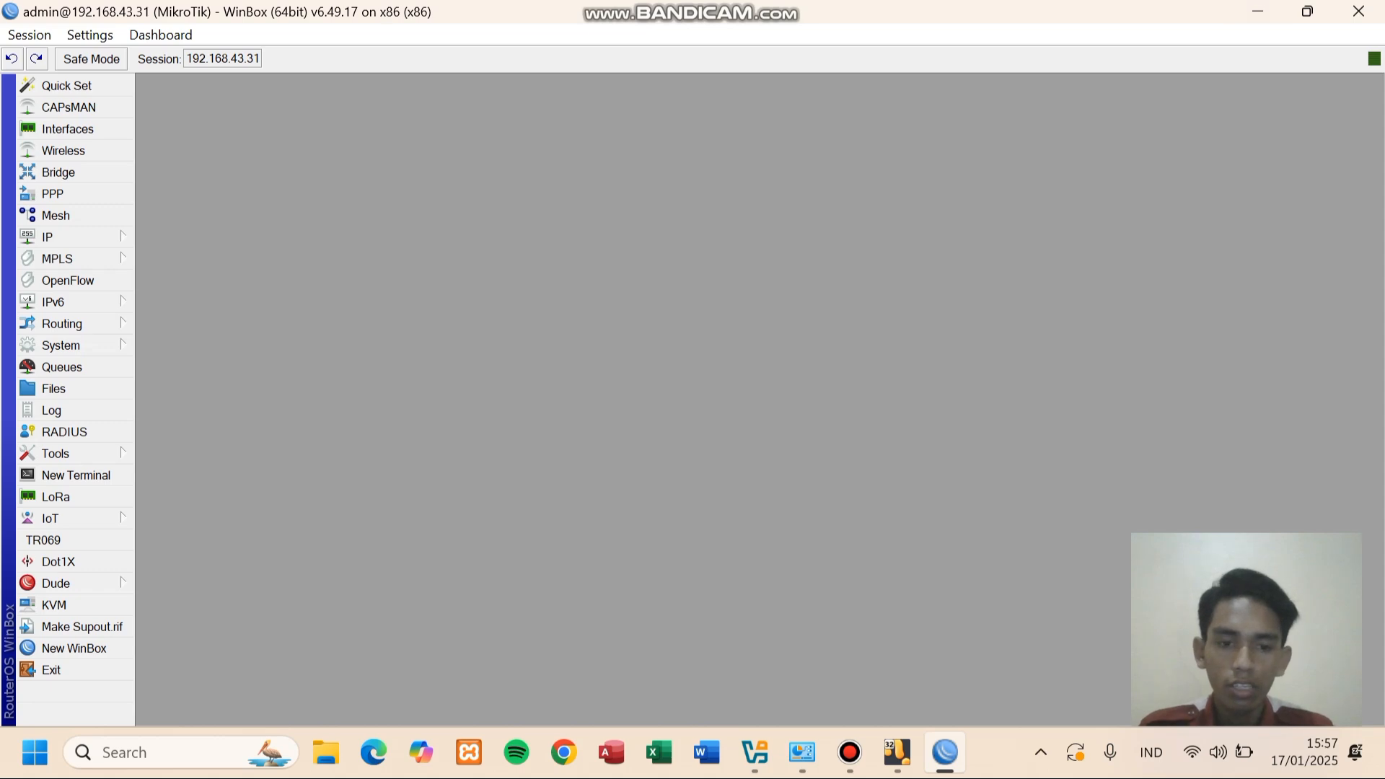
mouse_move(897, 752)
left_click(897, 642)
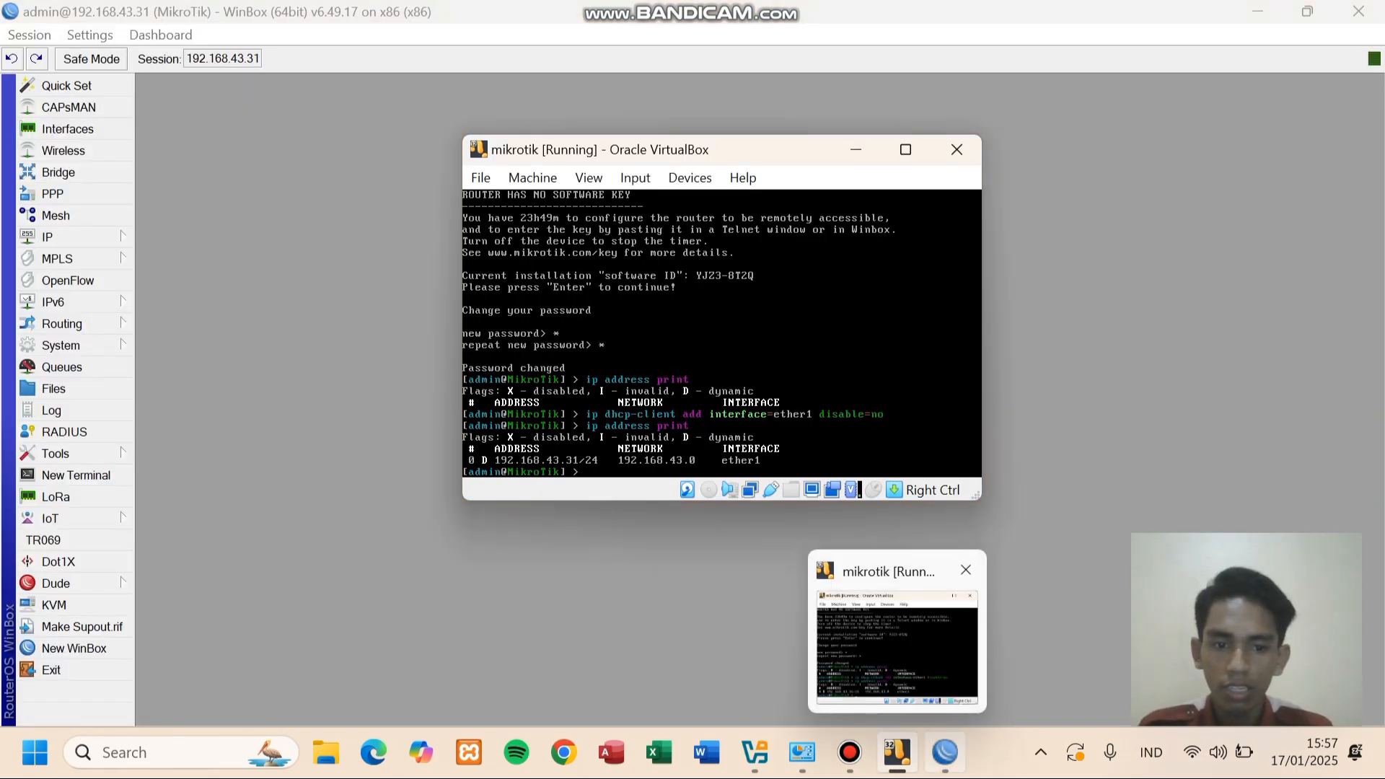
mouse_move(945, 752)
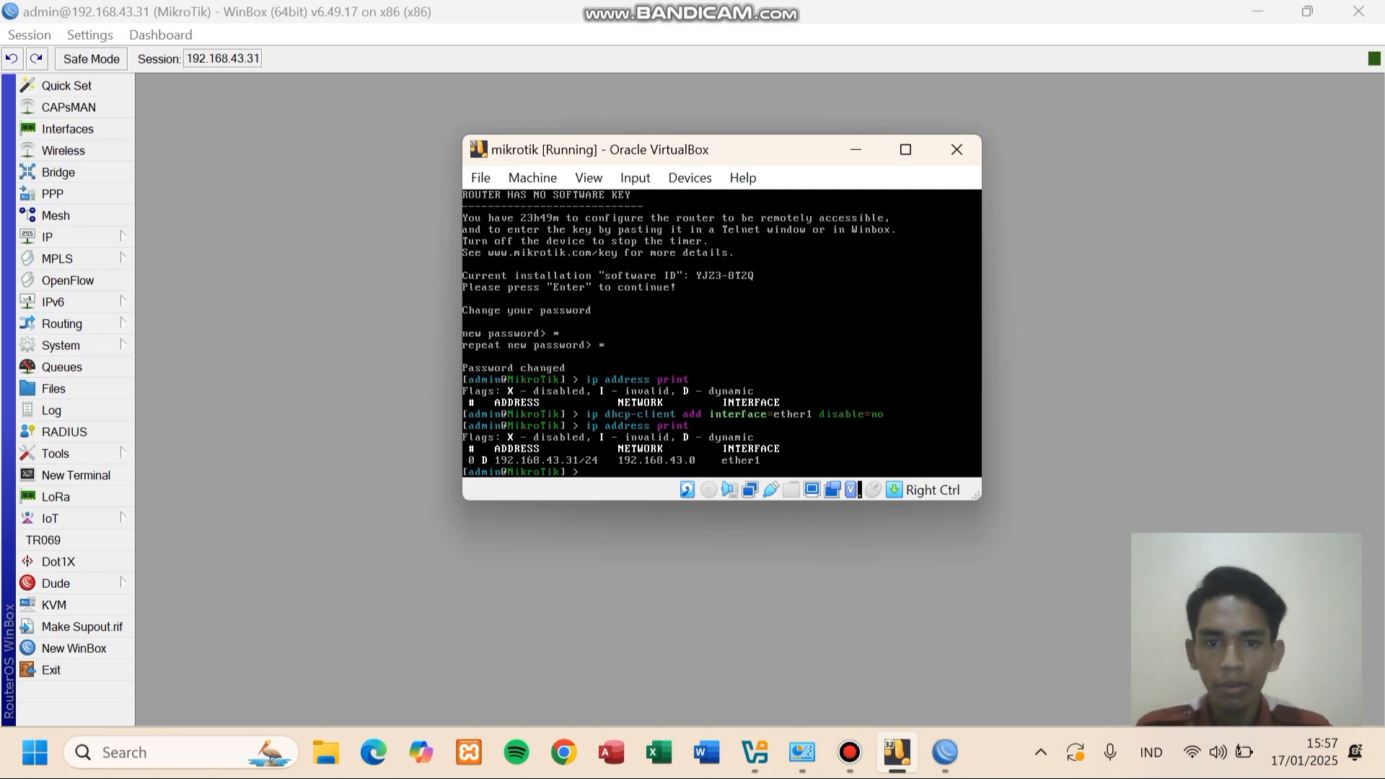
left_click(945, 752)
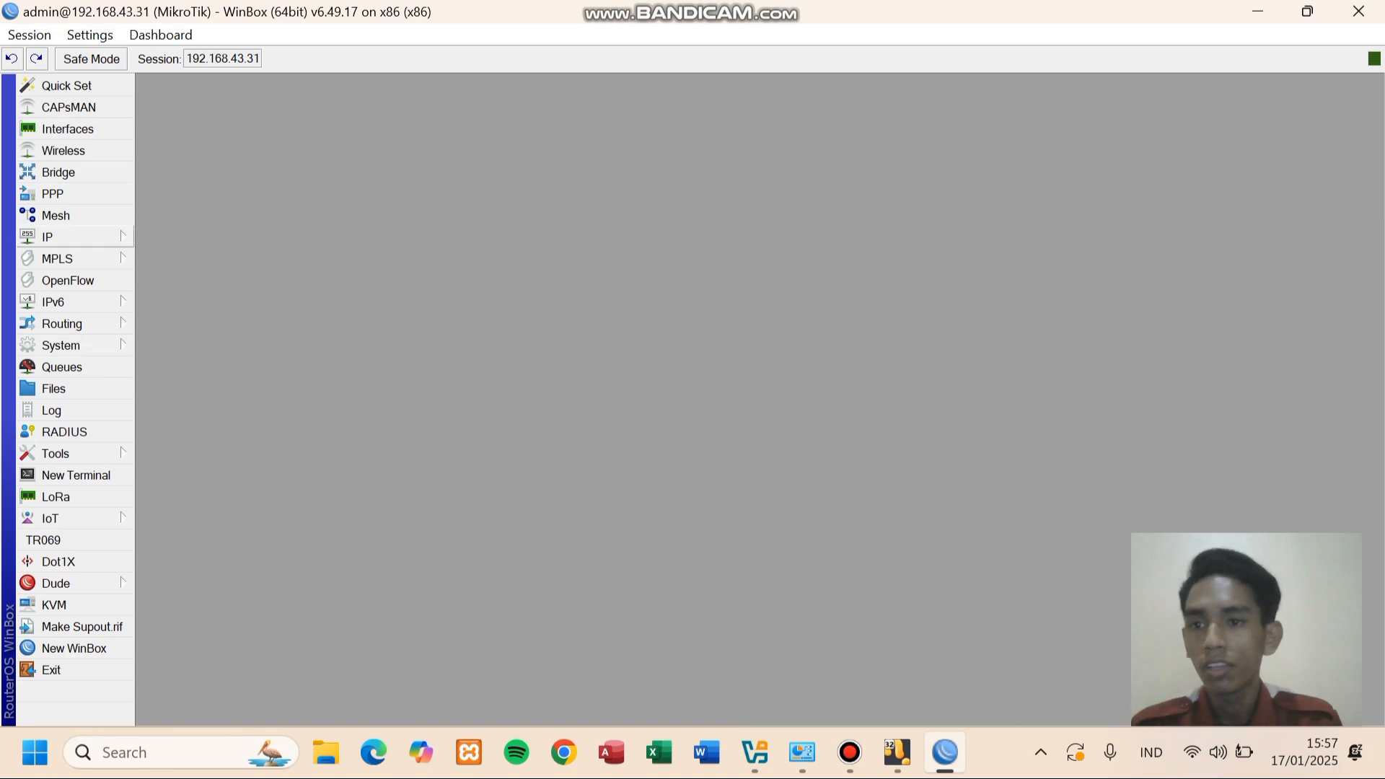
- Check in IP > DHCP Client that ether1 has a bound lease, then close it
left_click(47, 237)
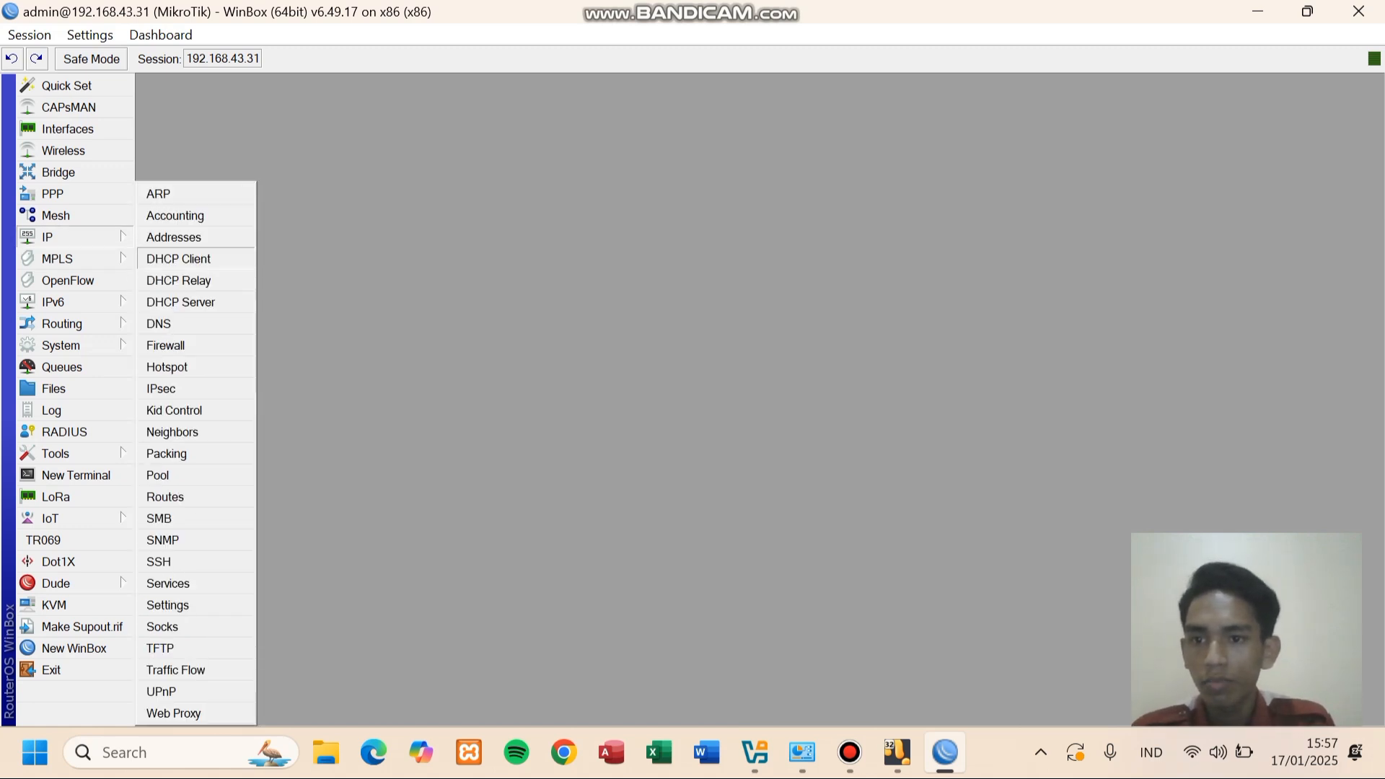
left_click(178, 258)
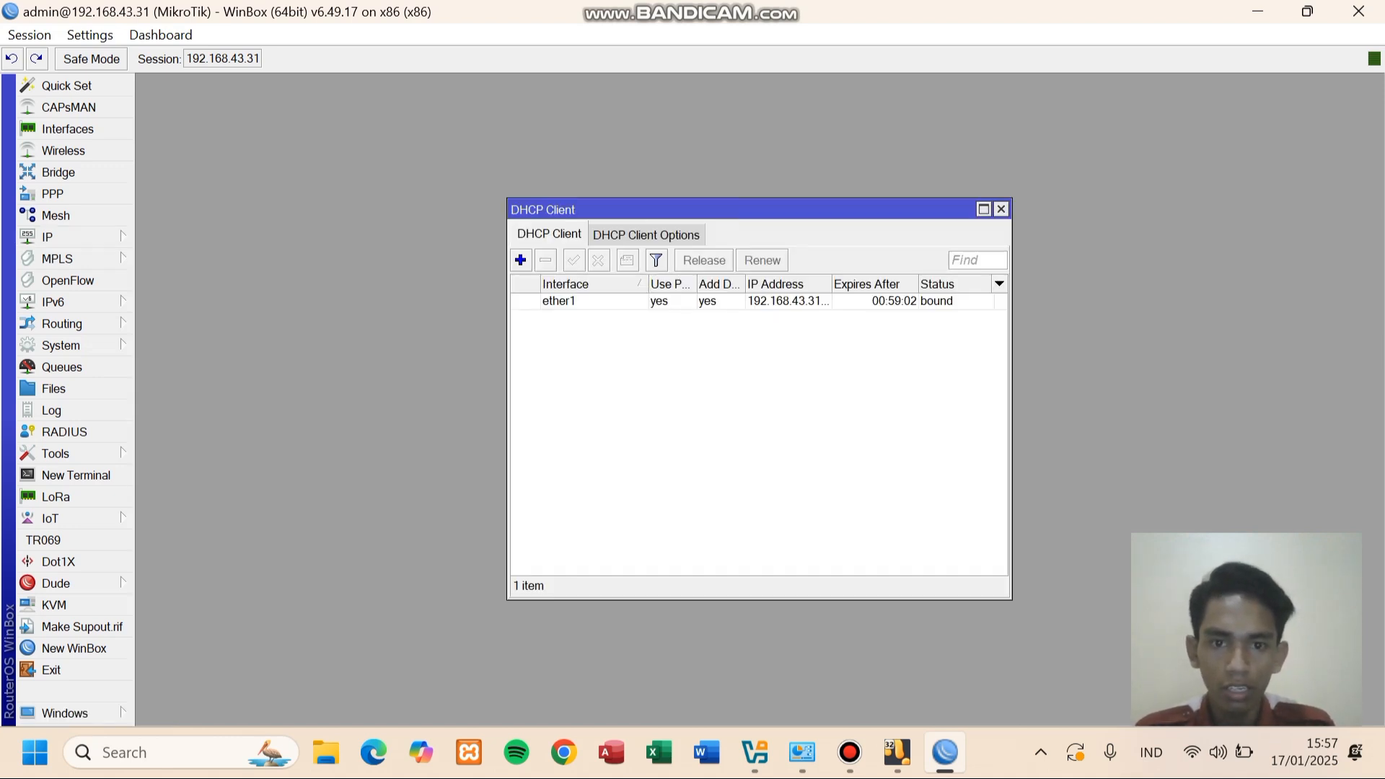
left_click(1001, 208)
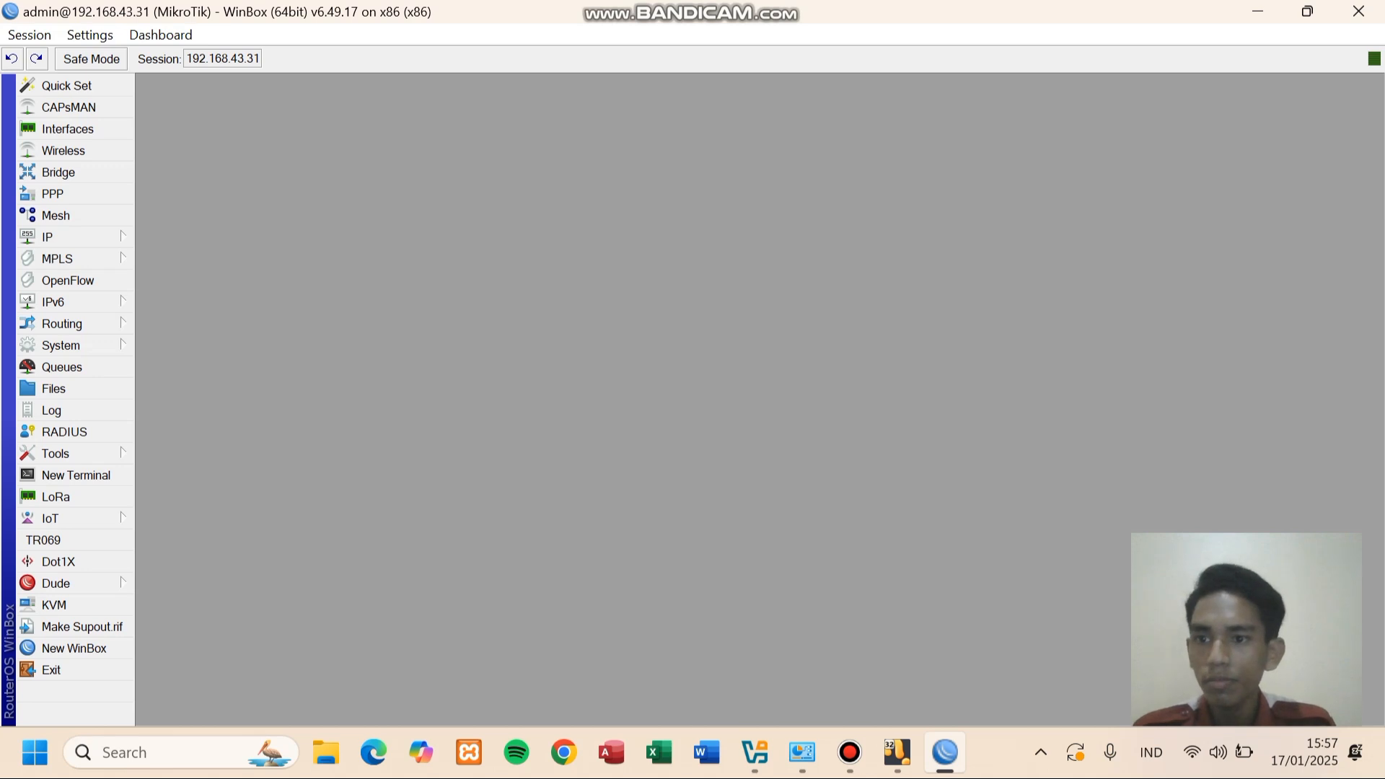
- Start a new entry in IP > Addresses with address 192.168.45.1/24
left_click(72, 236)
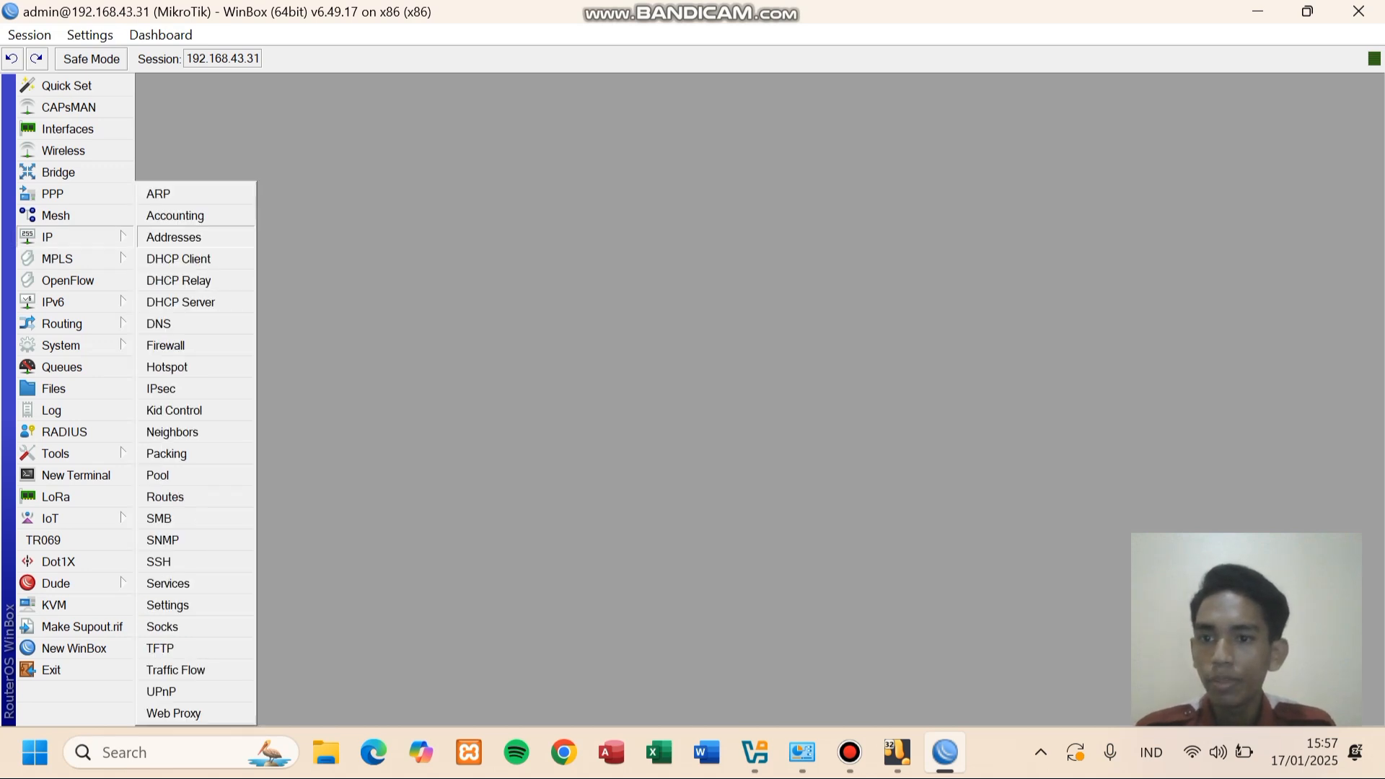
left_click(173, 236)
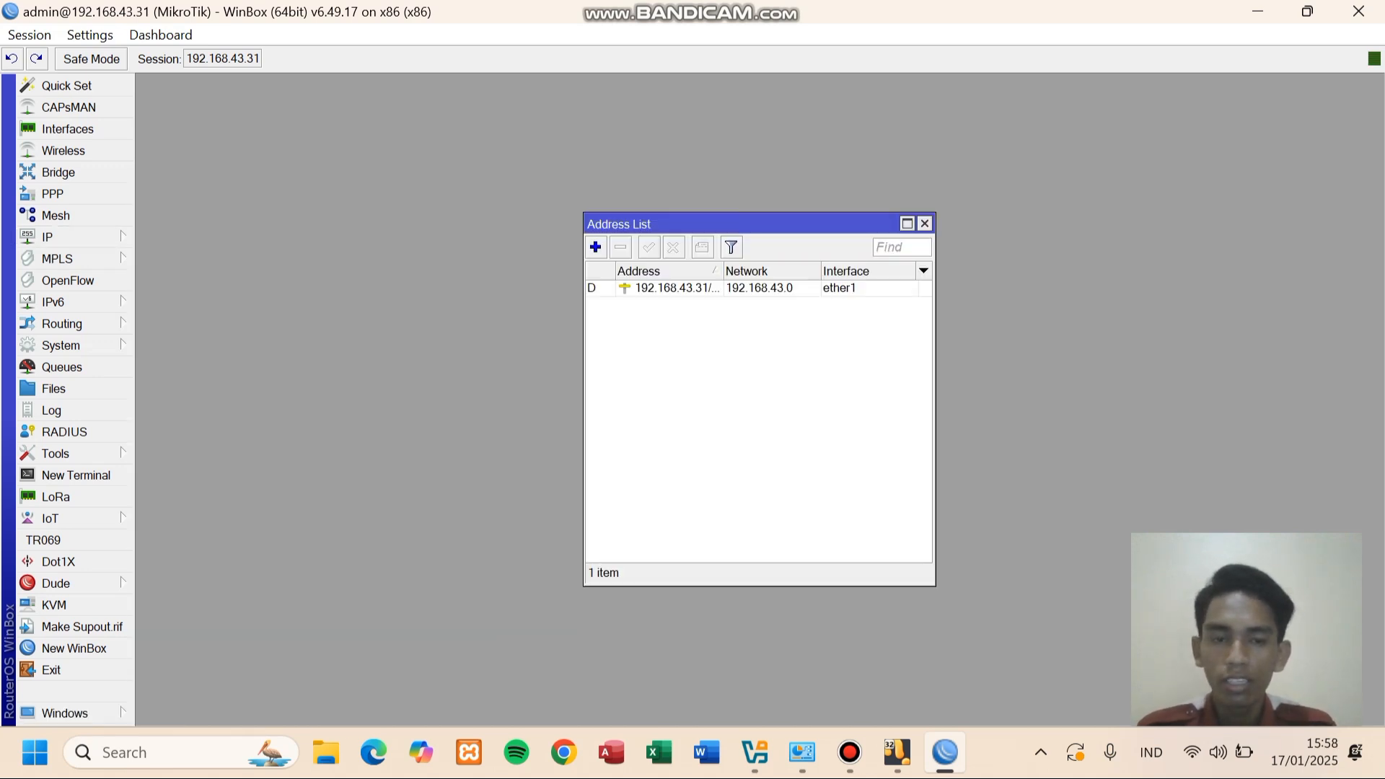
left_click(595, 248)
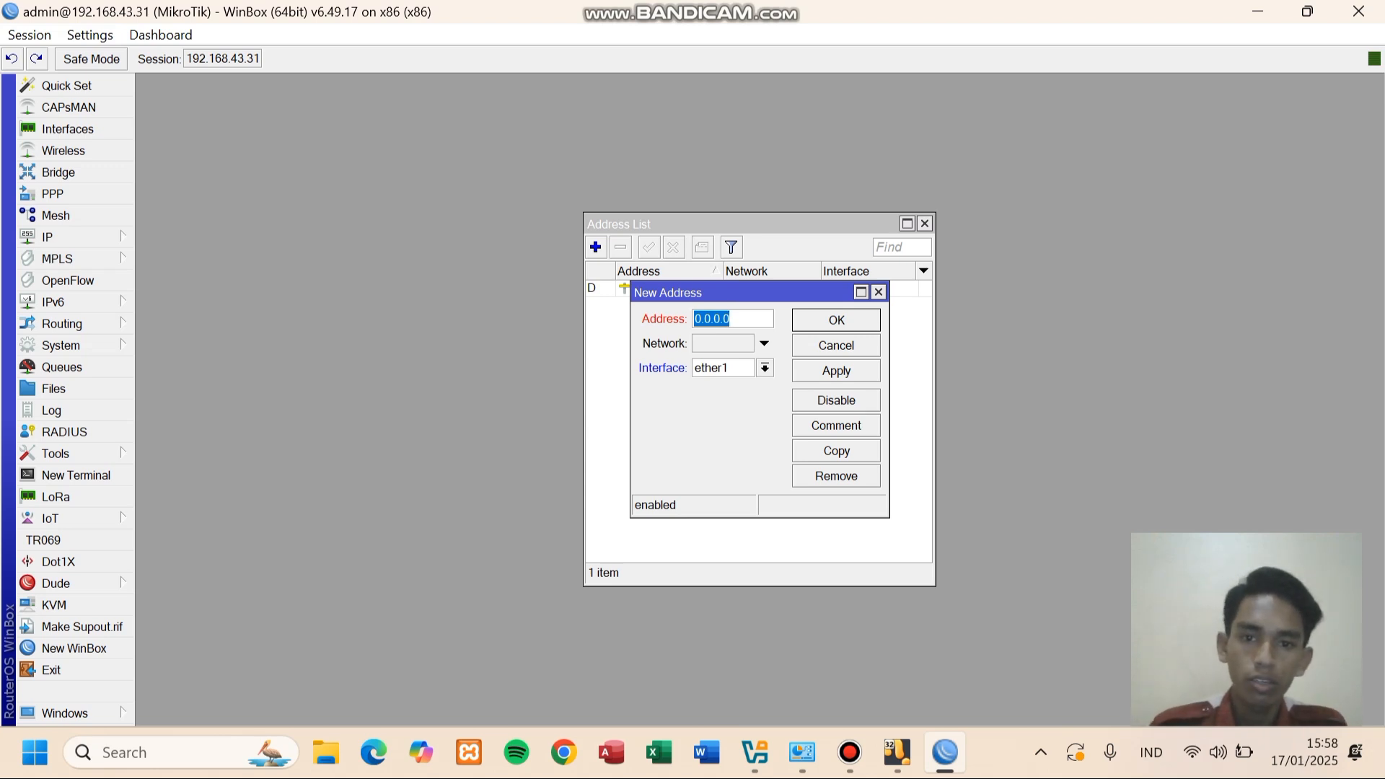
key("BackSpace")
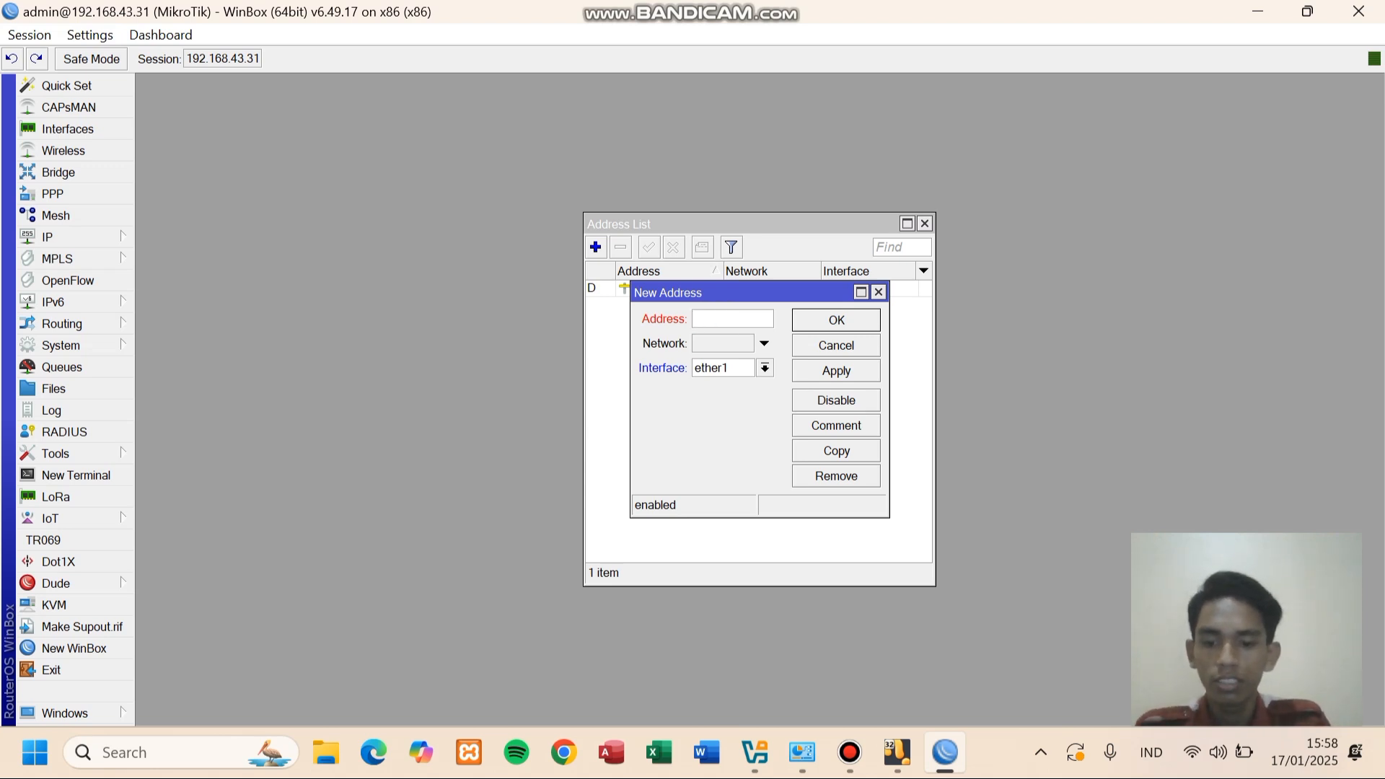
type("192.168")
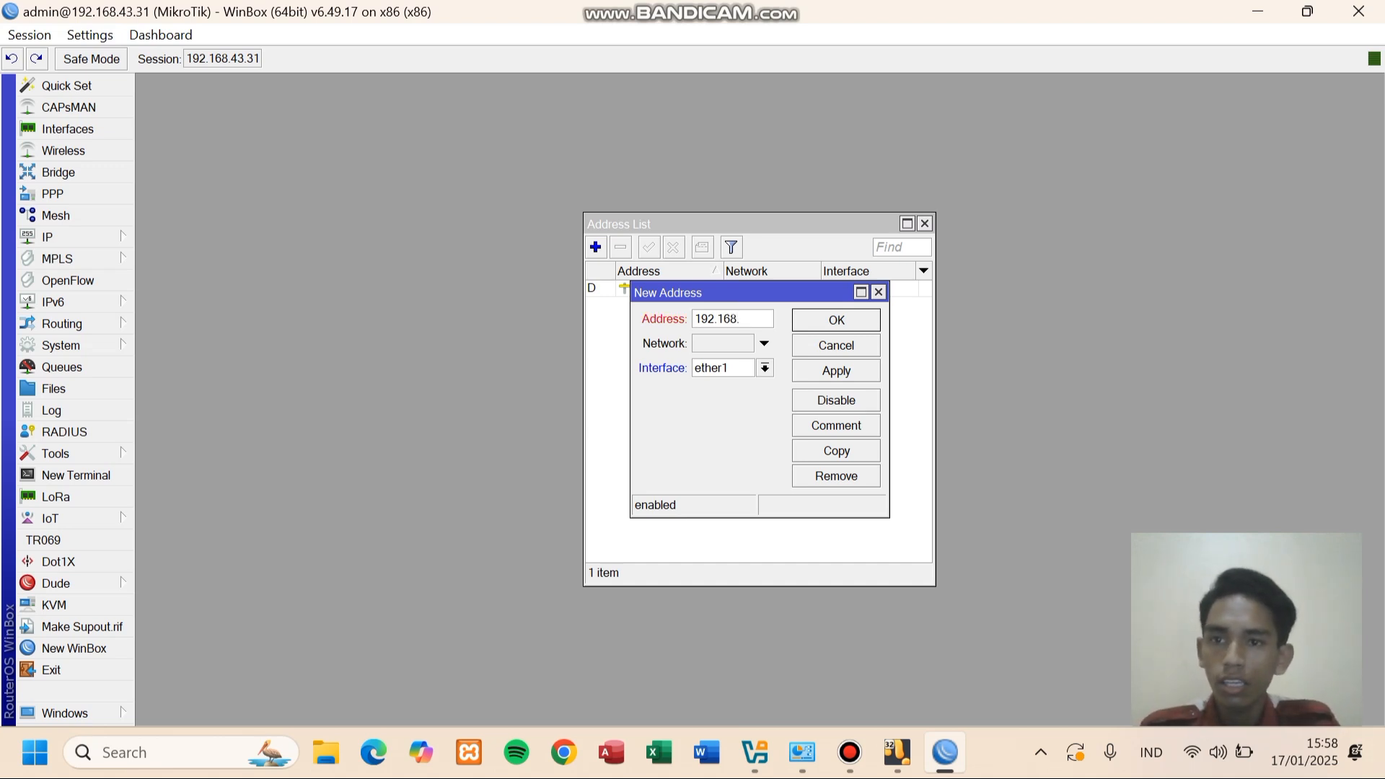
type(".")
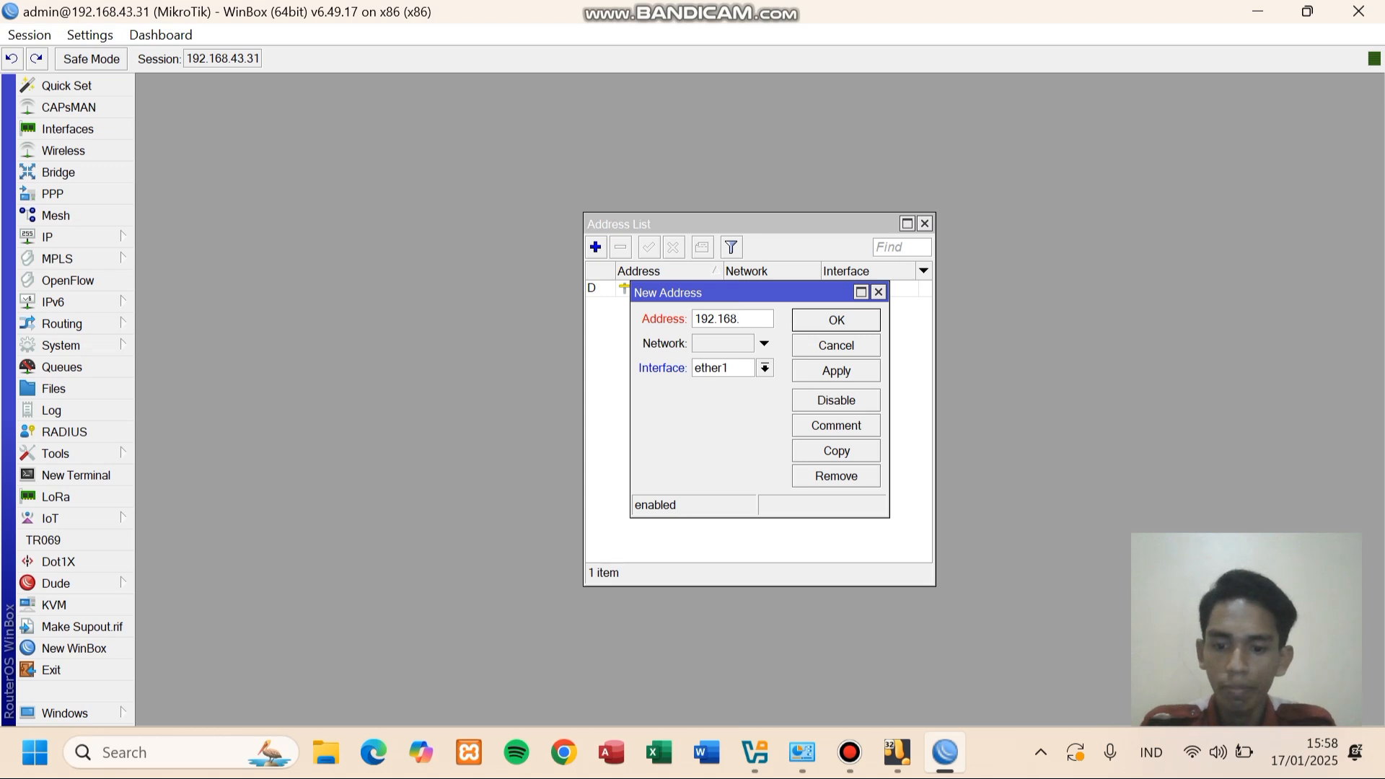
type("45")
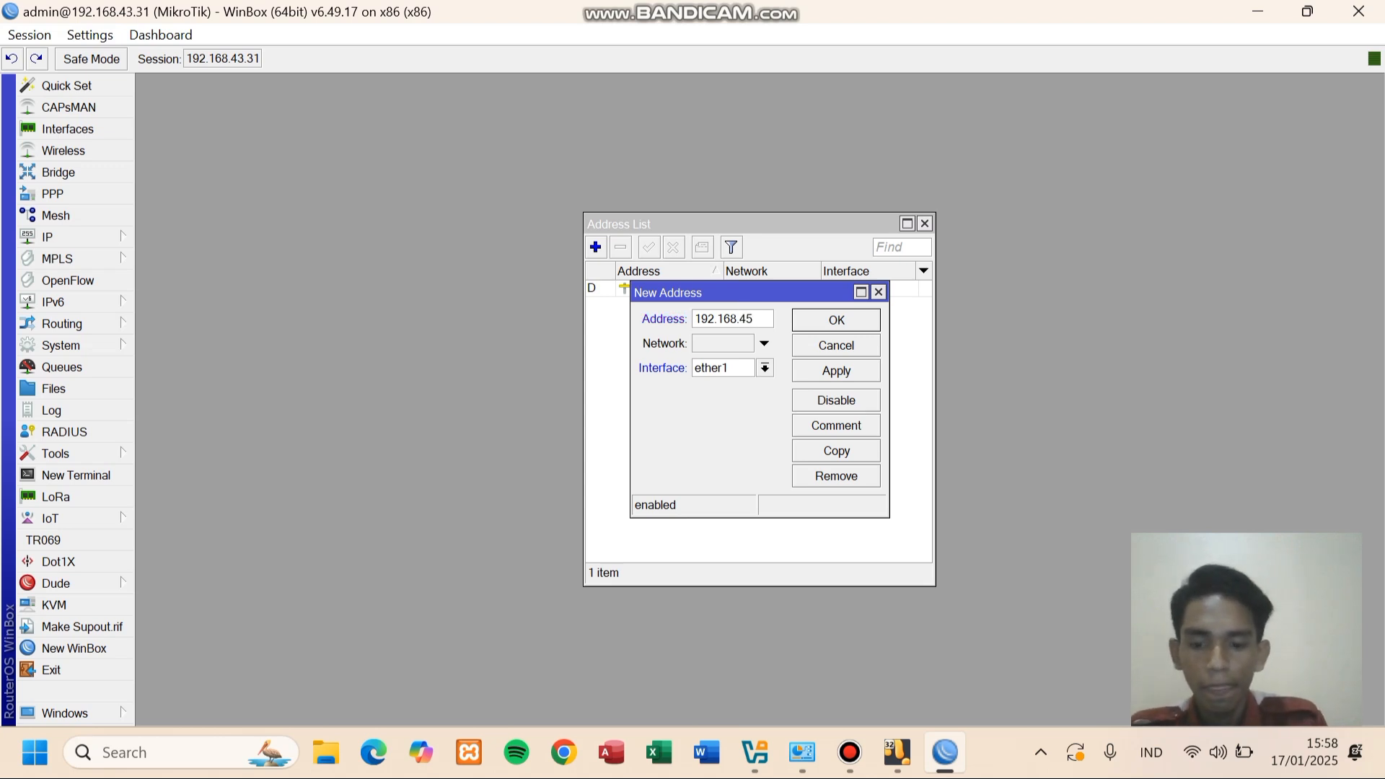
type(".1/")
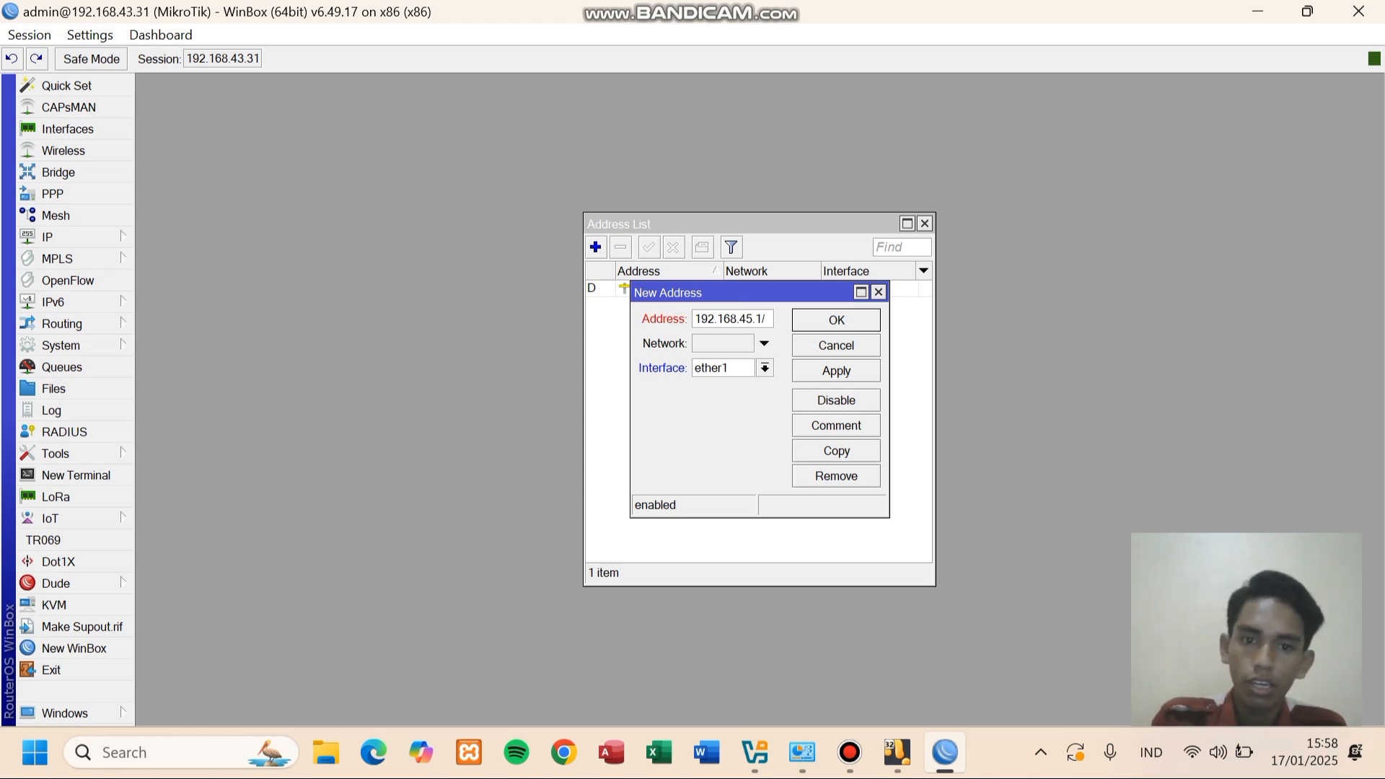
type("24")
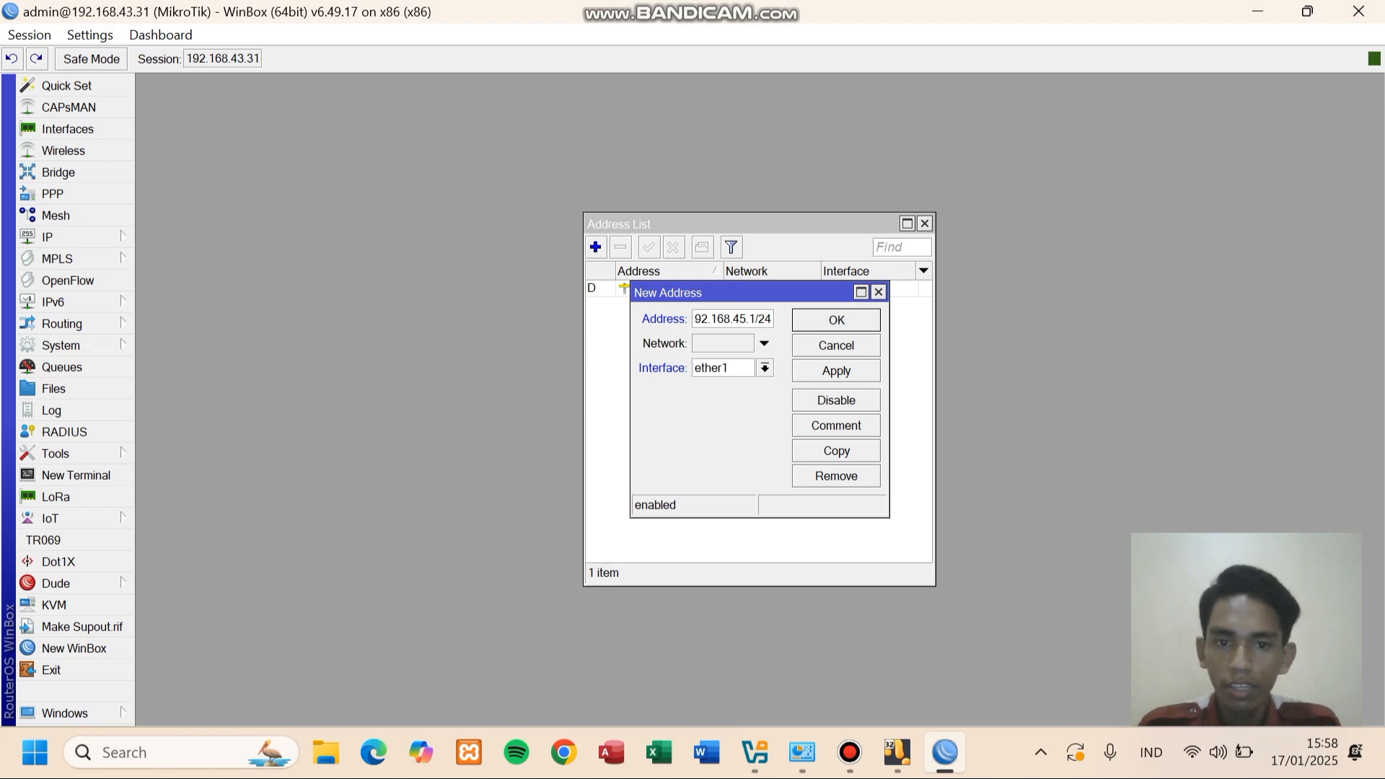
- Assign the address to ether2, apply it, and close the address windows
key("Tab")
type("8.8.8.8")
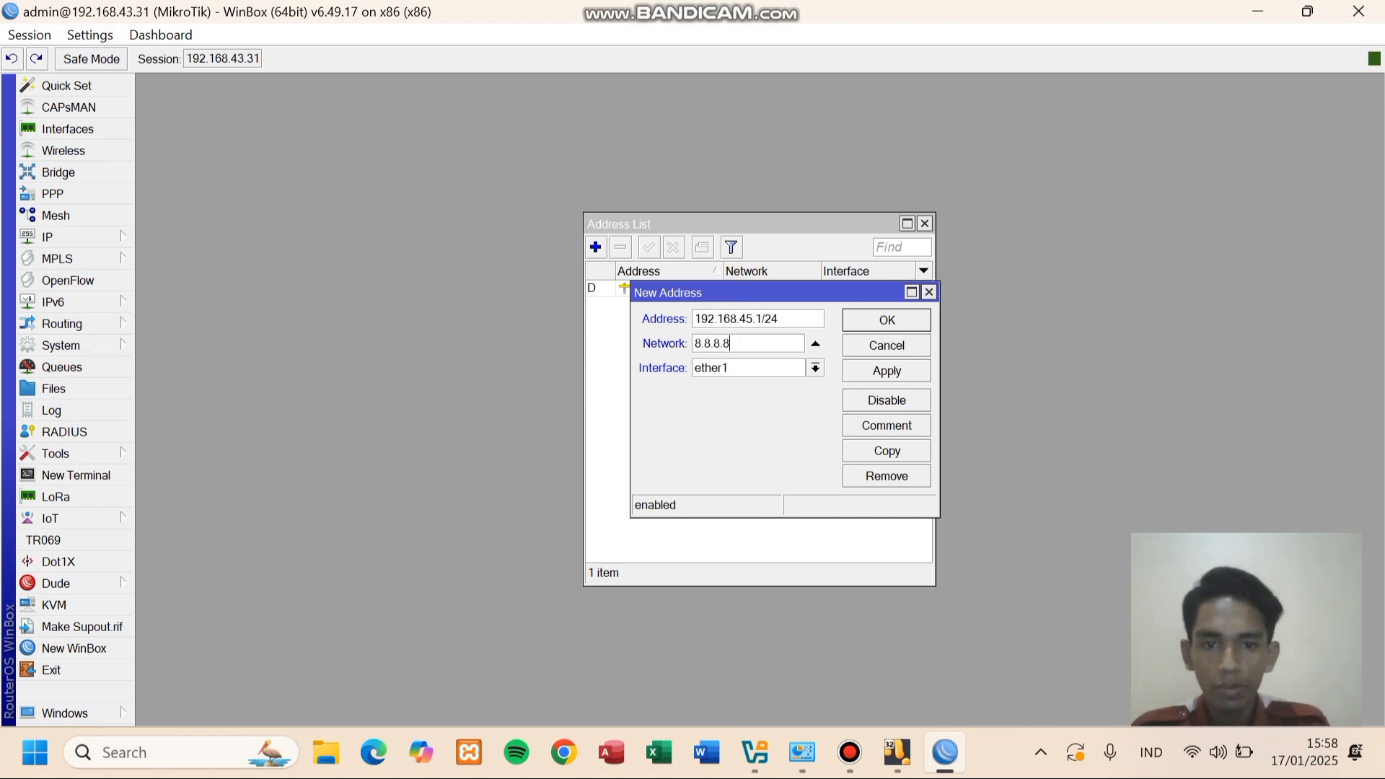
left_click(815, 368)
left_click(779, 400)
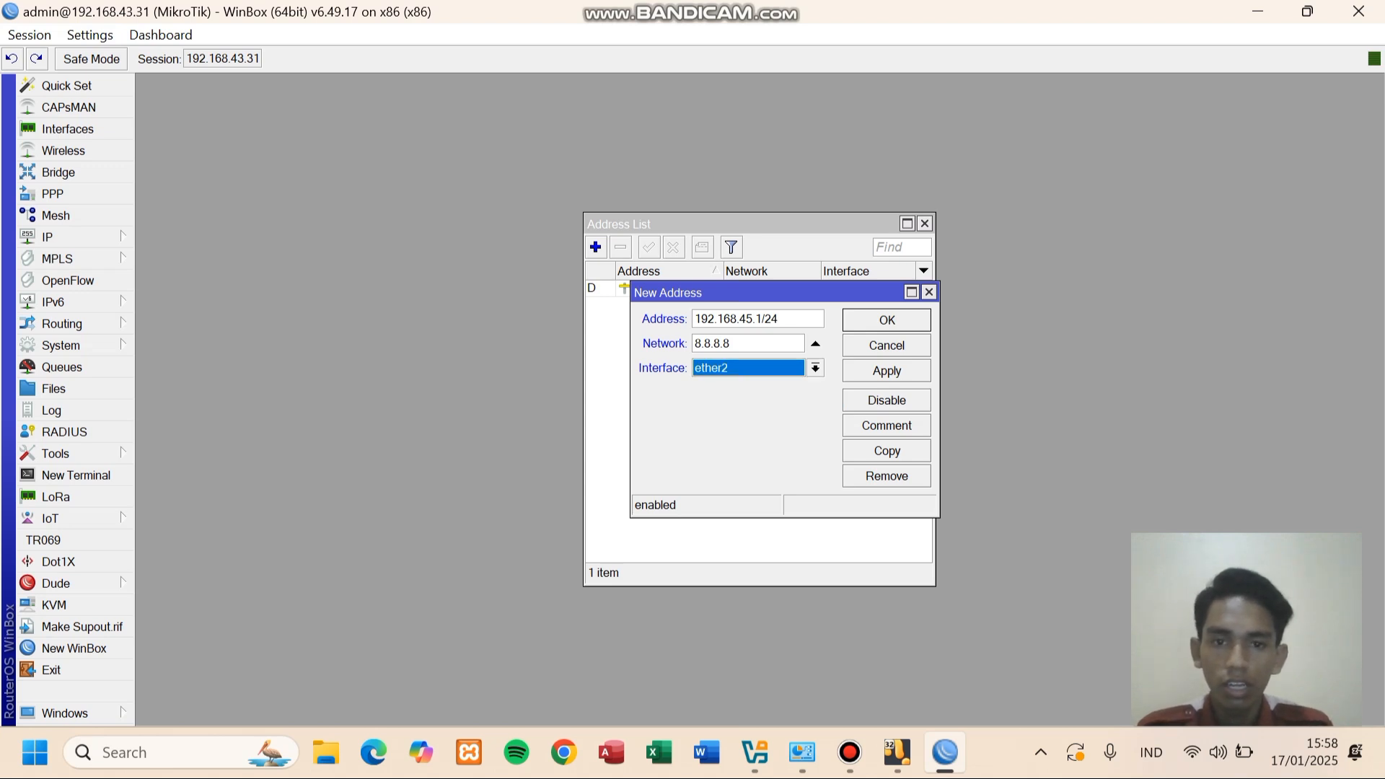
left_click(887, 370)
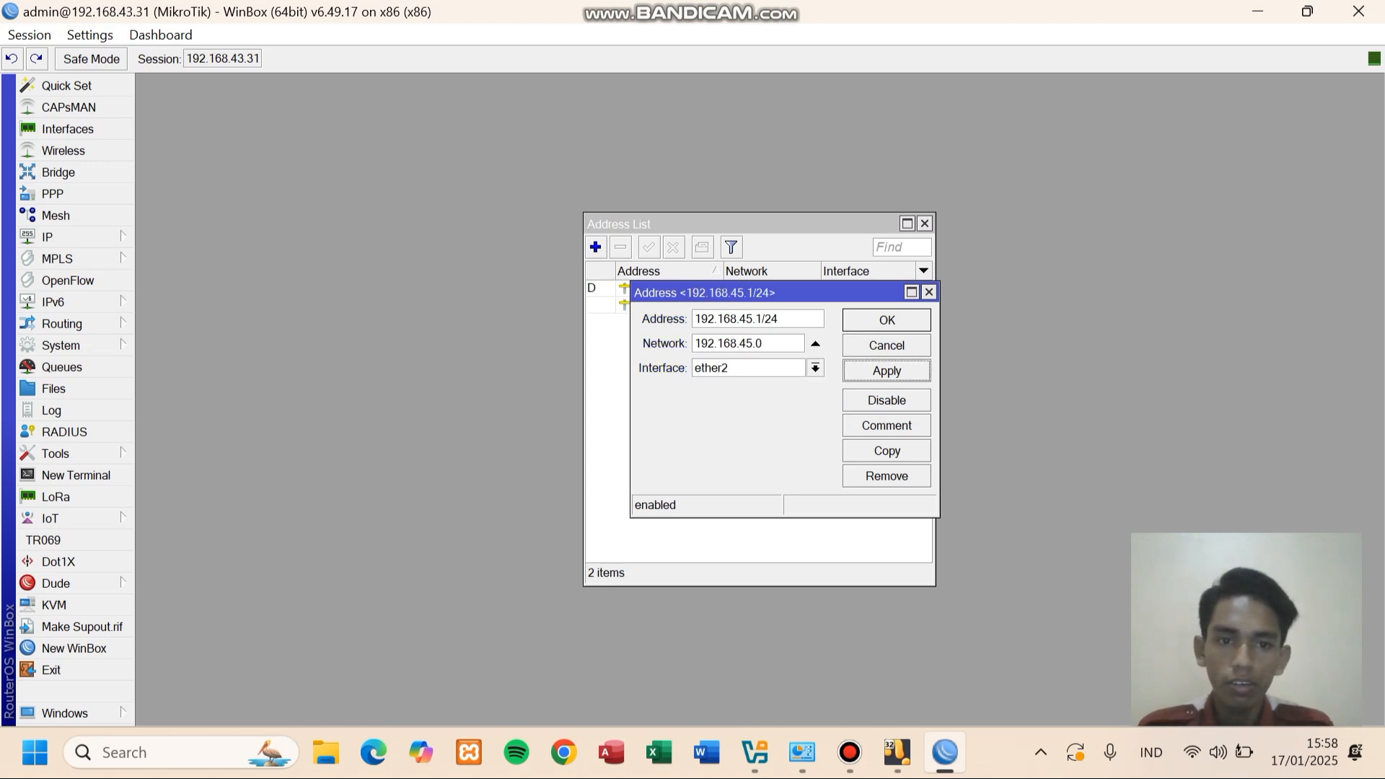
left_click(887, 320)
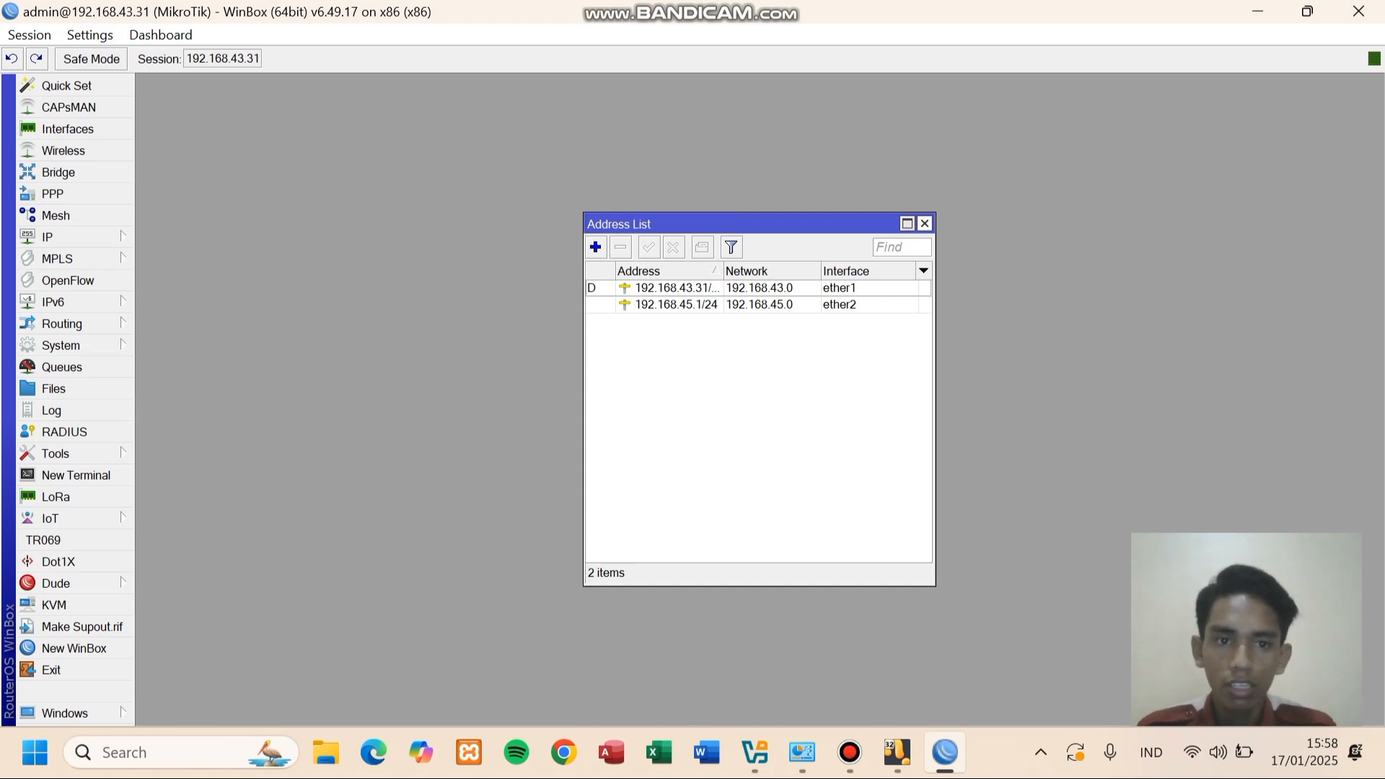
left_click(924, 223)
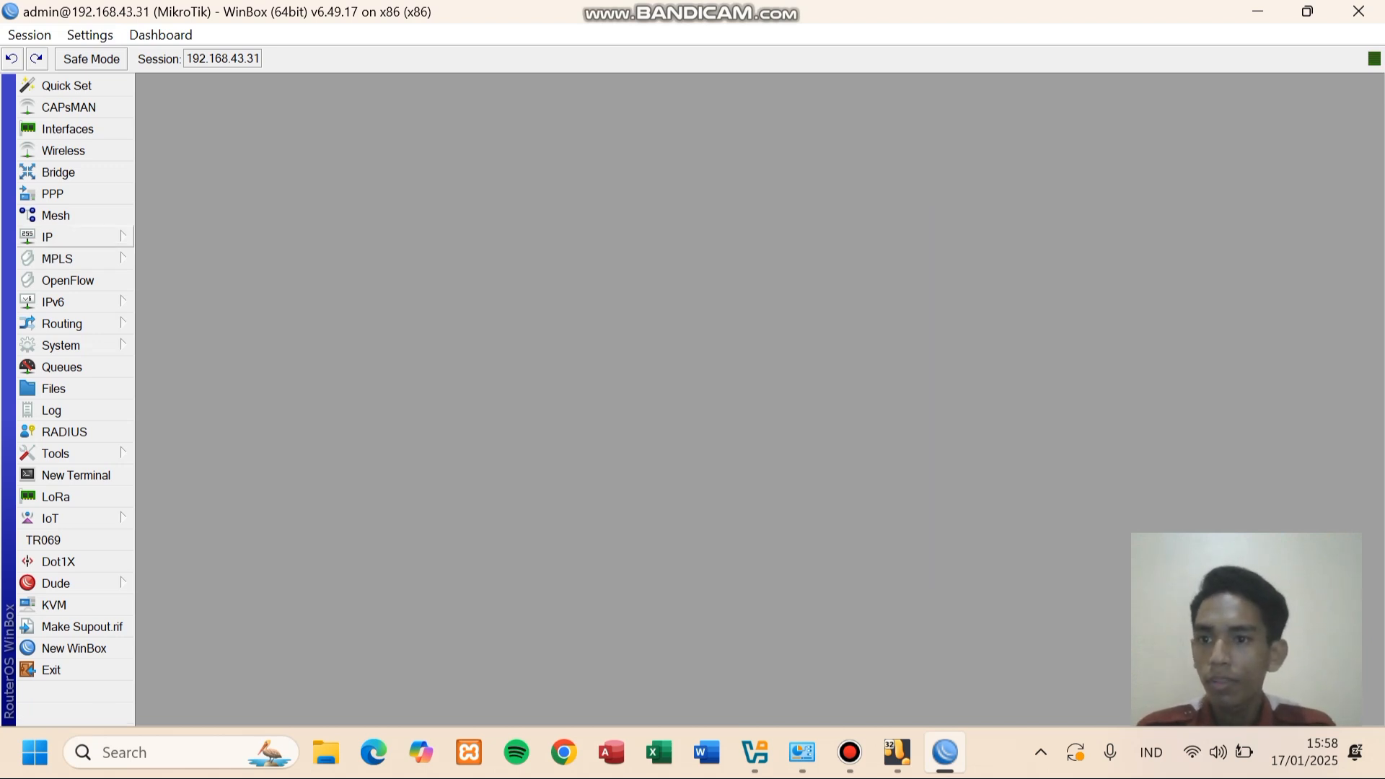
- Set DNS servers 8.8.8.8 and 8.8.4.4 with Allow Remote Requests enabled, and apply
left_click(47, 237)
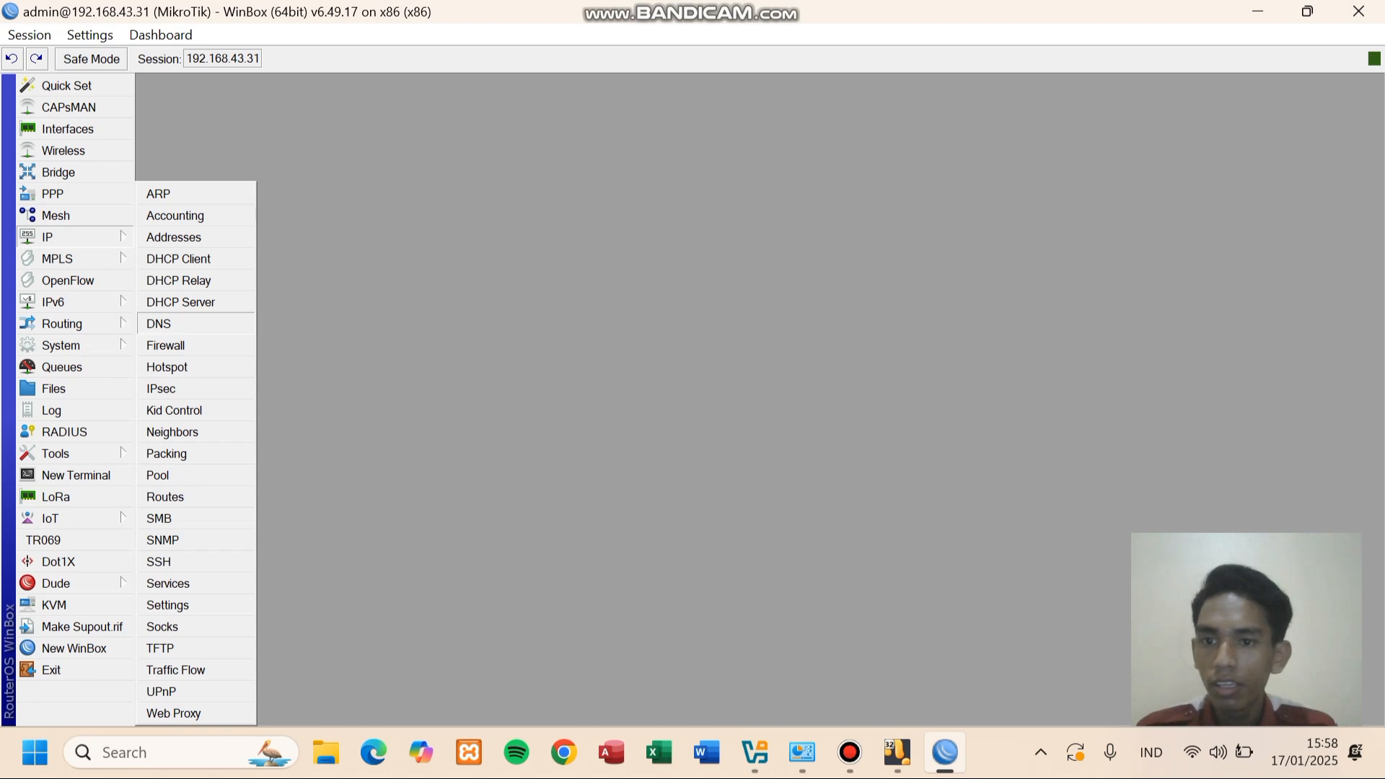
left_click(159, 323)
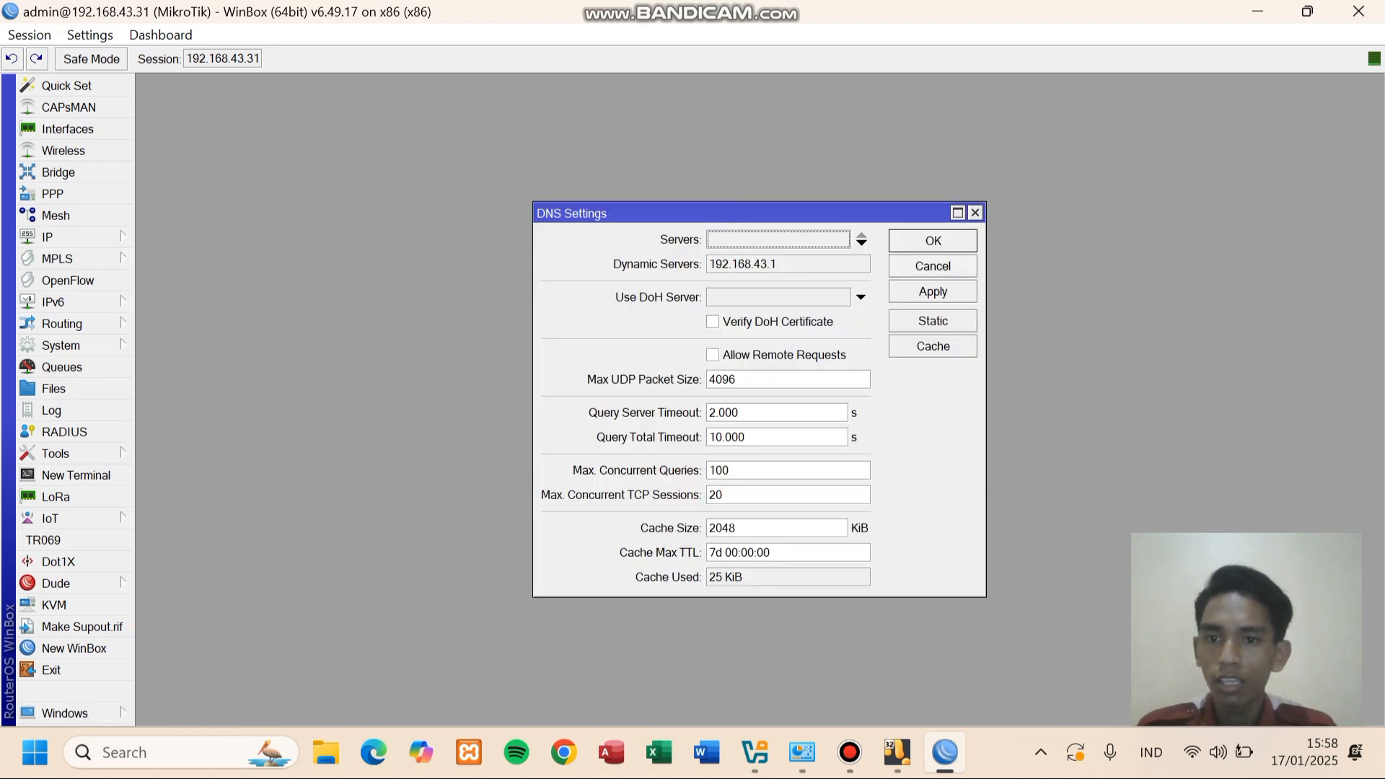
left_click(861, 242)
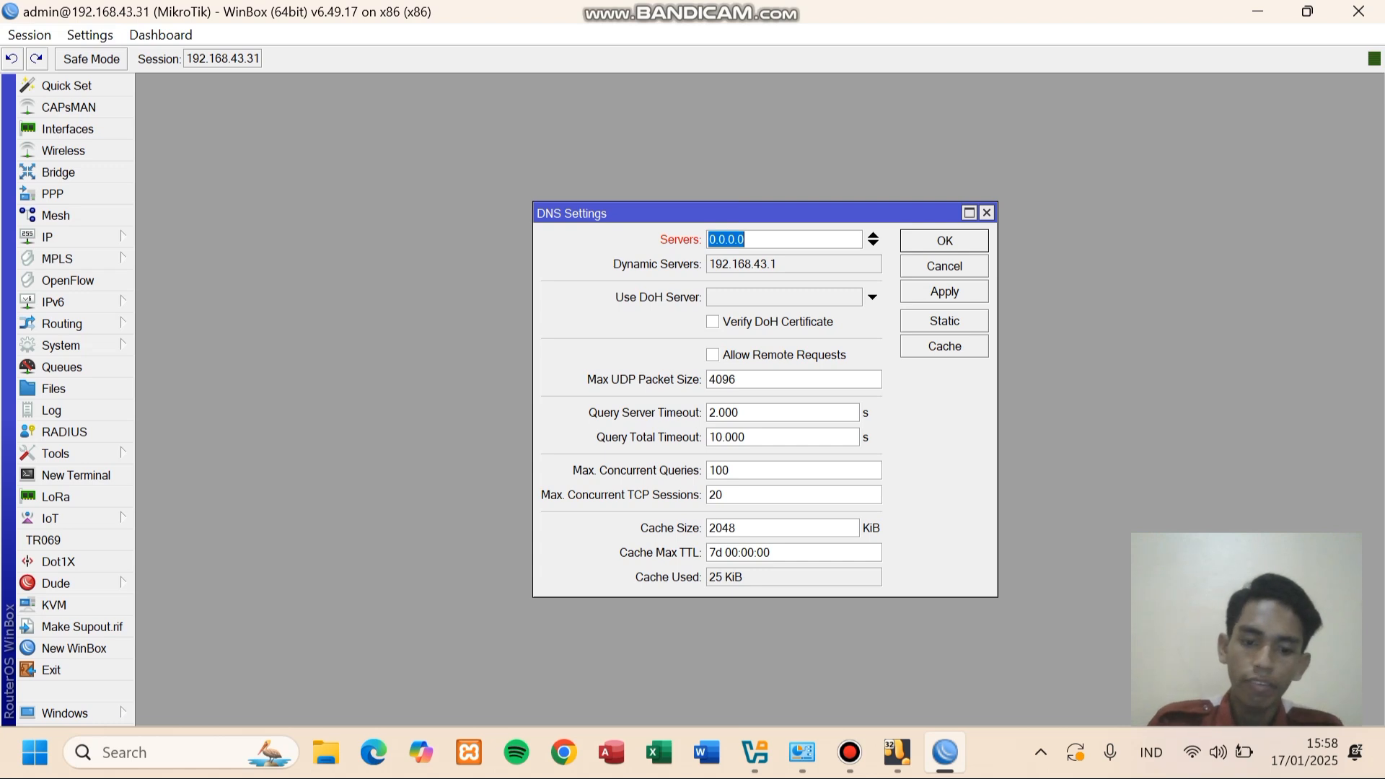
type("8.8.8.8")
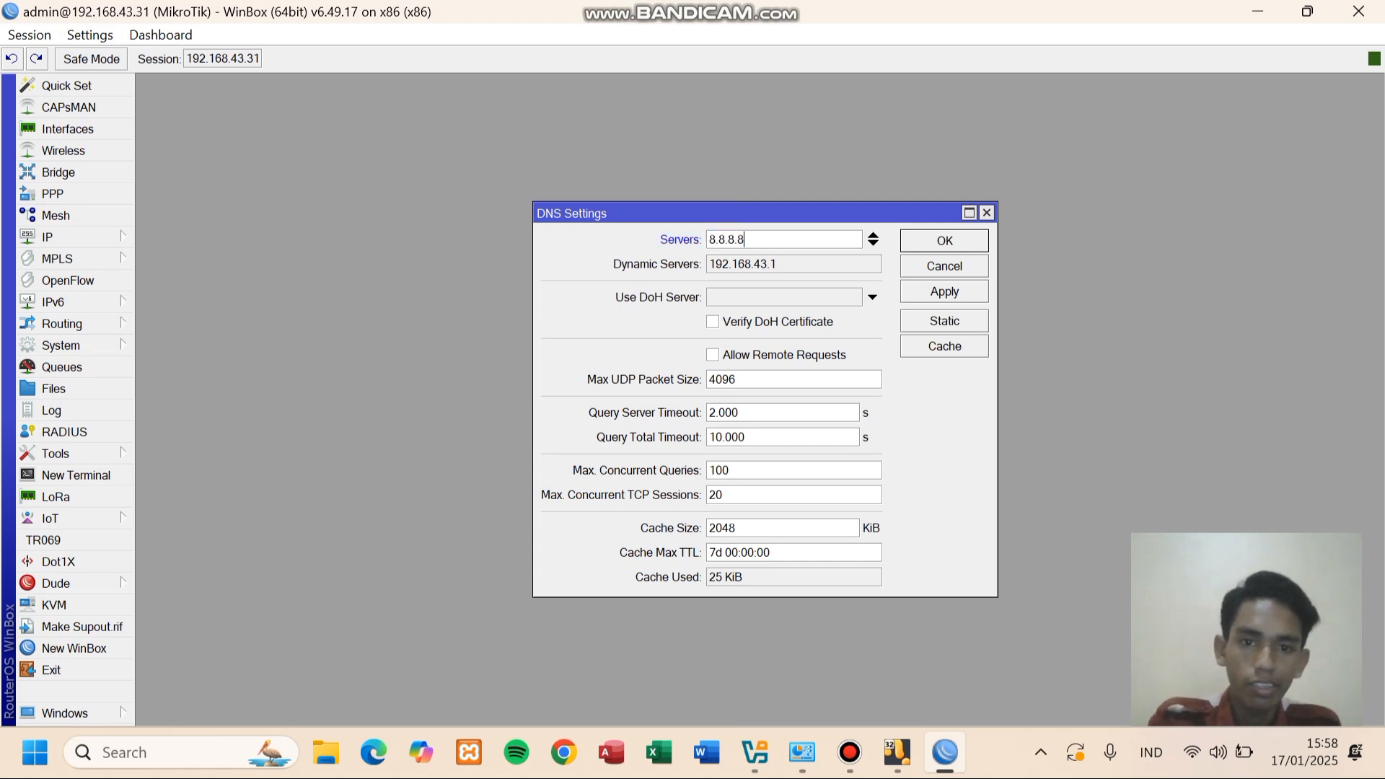
left_click(873, 243)
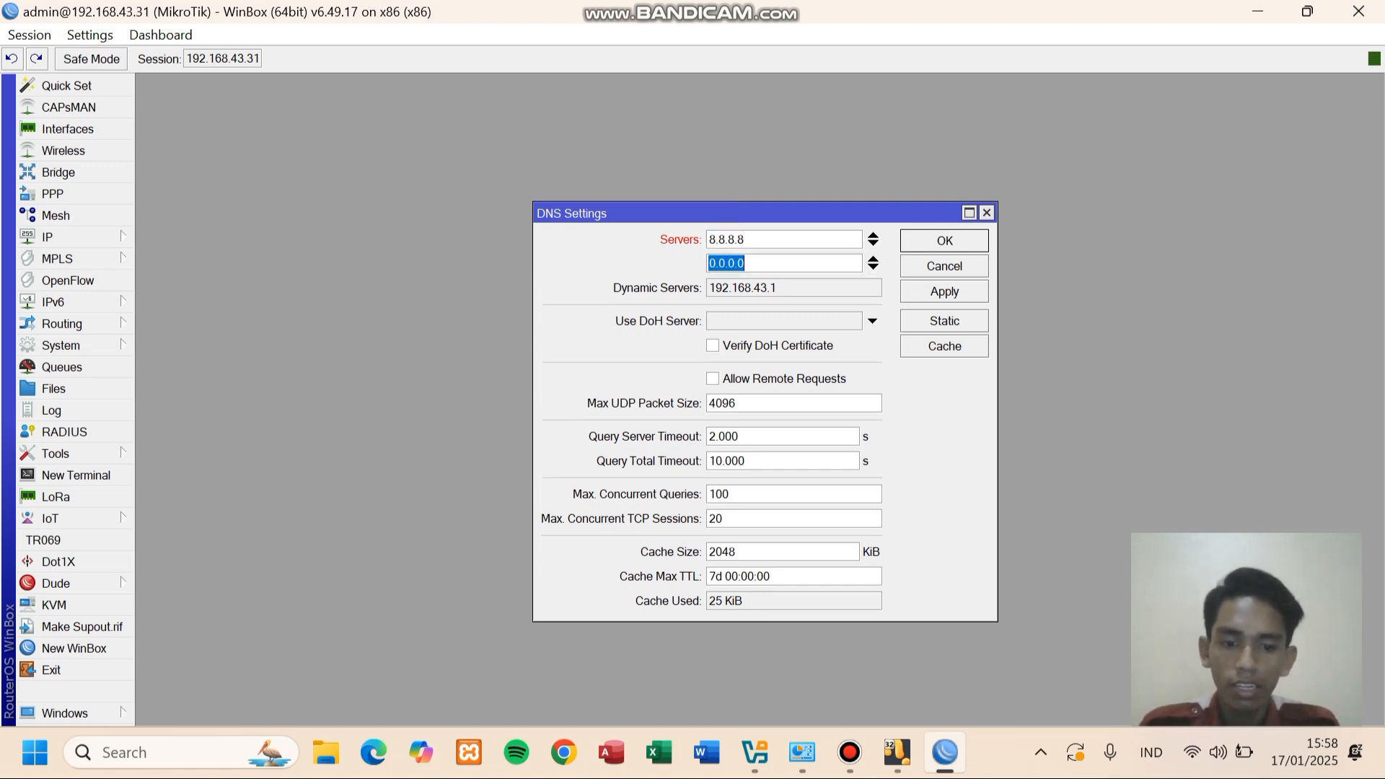
type("8.8.")
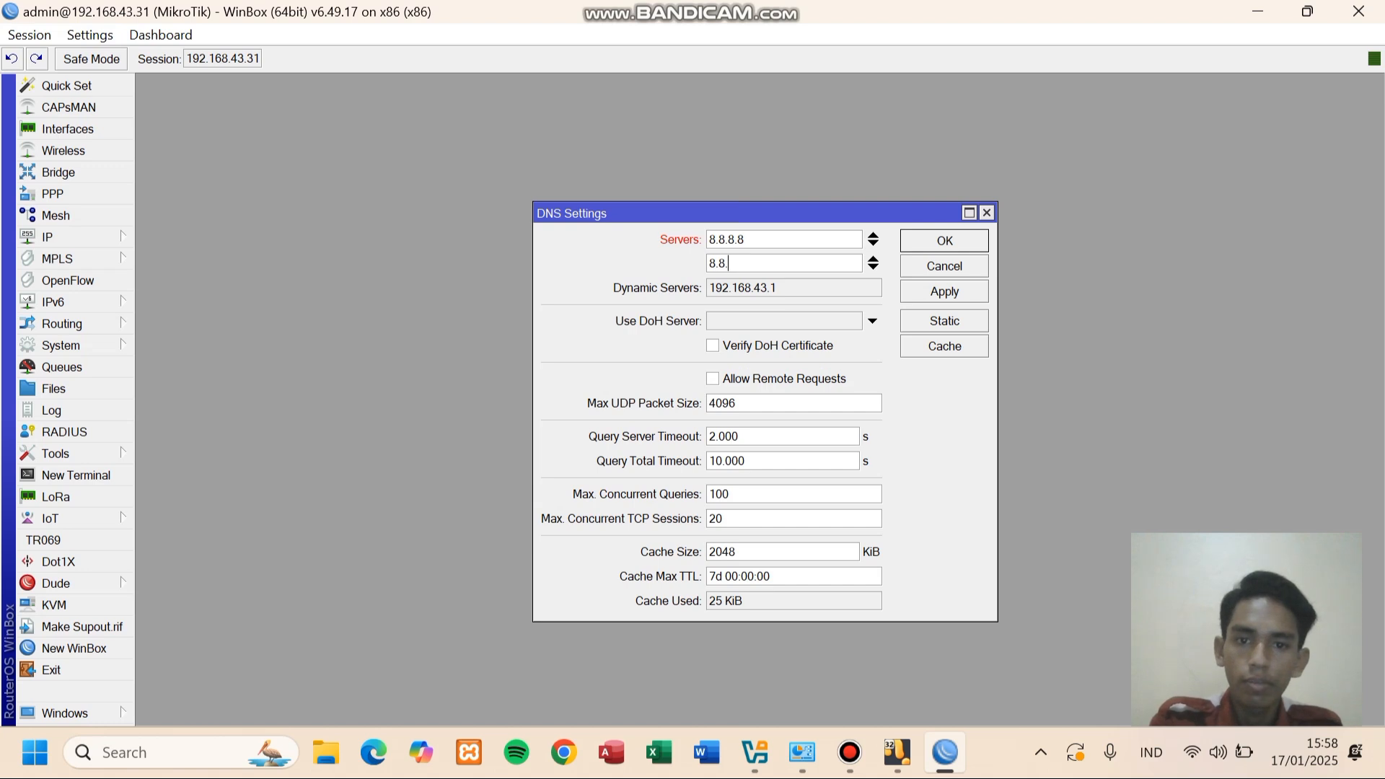
type("4.4")
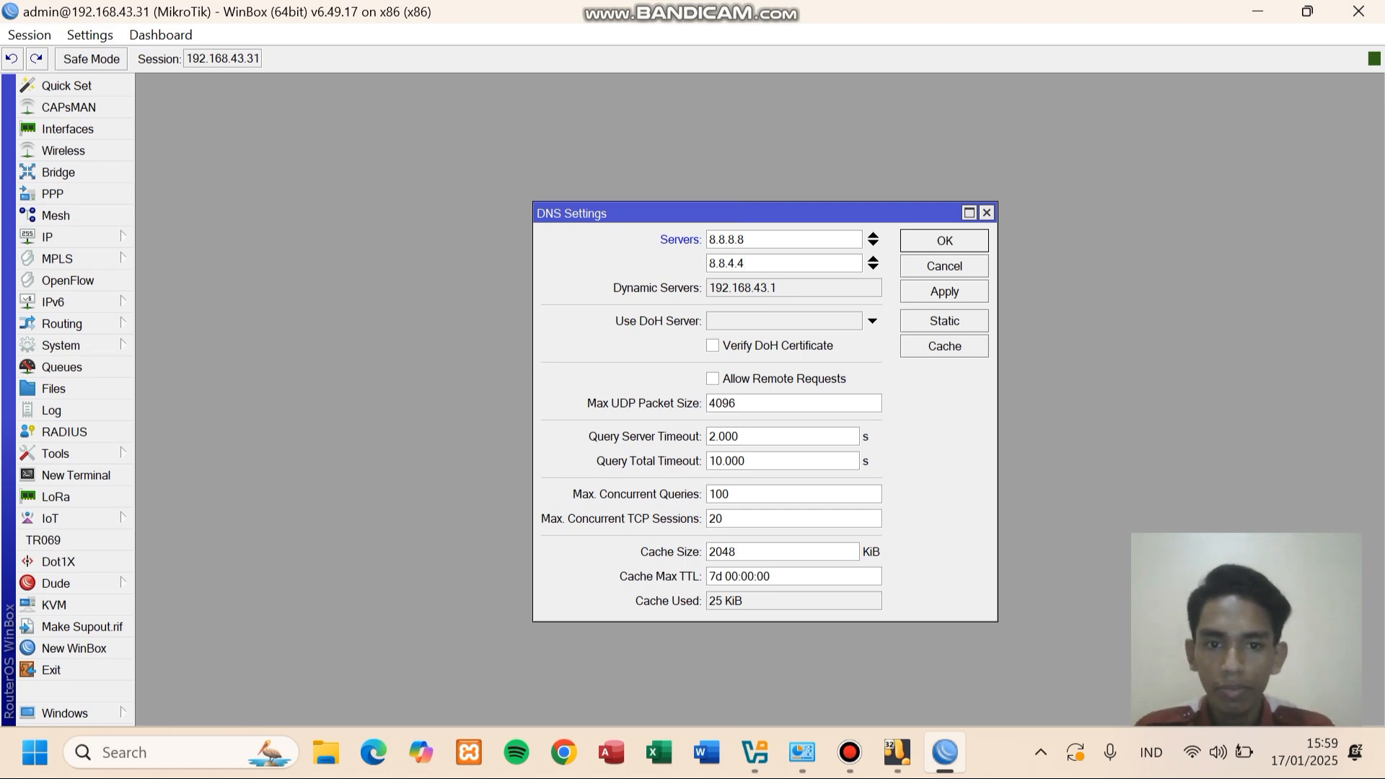
left_click(712, 379)
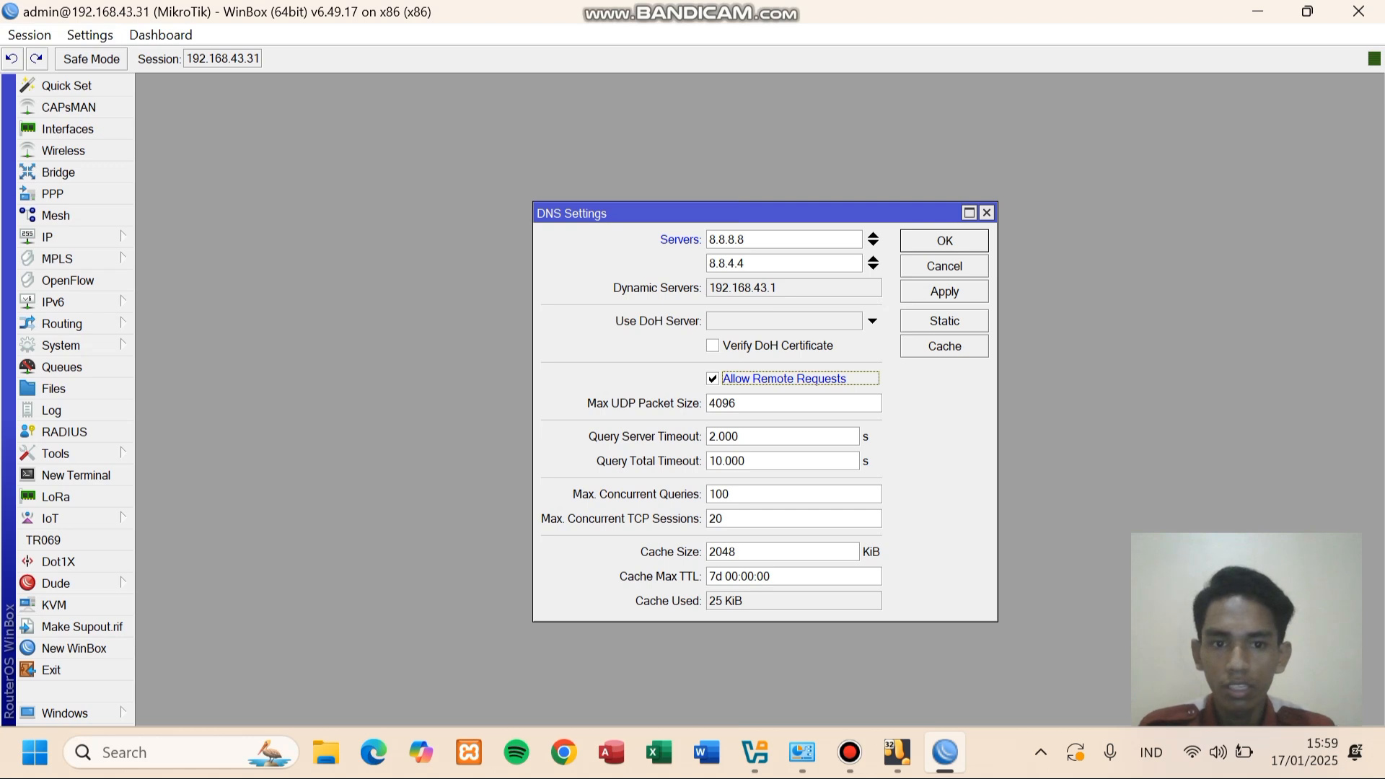
left_click(944, 291)
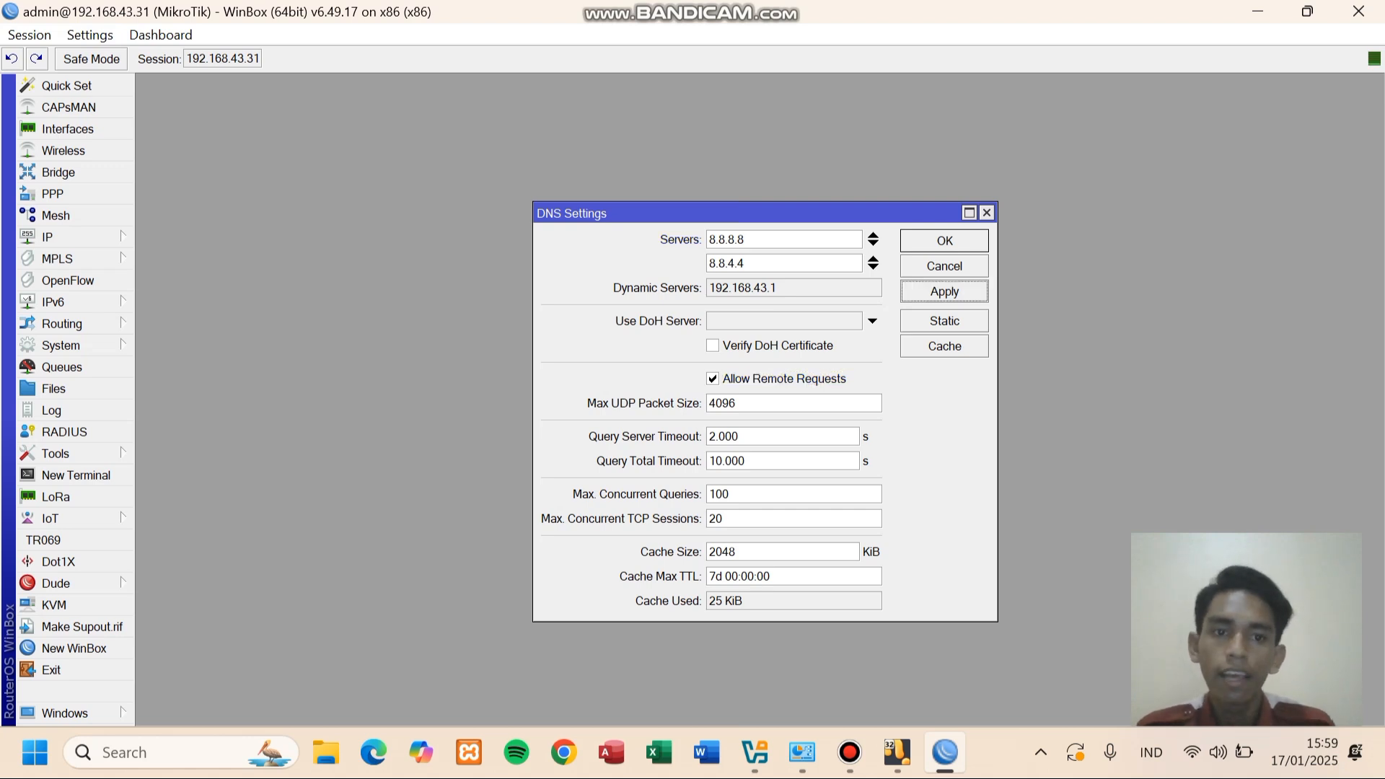
left_click(944, 241)
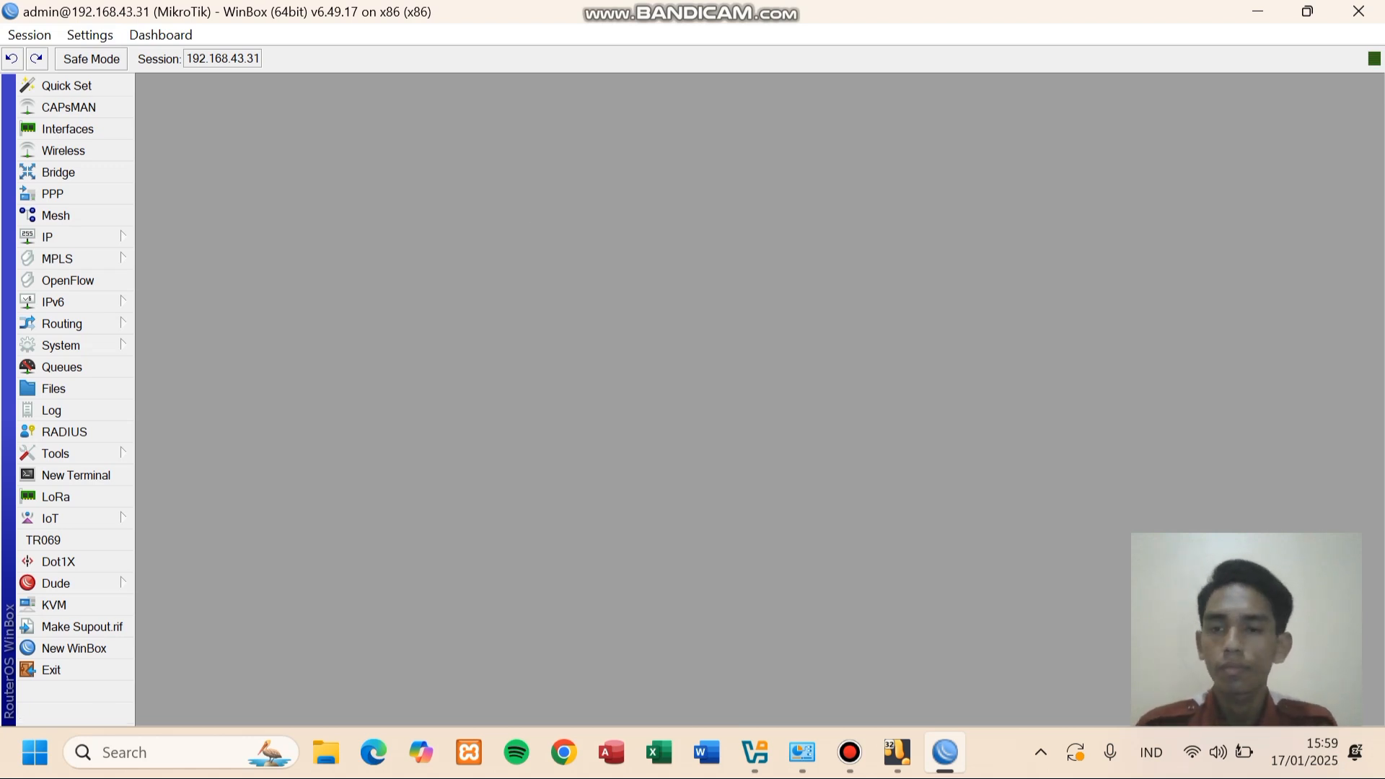
- Create a new Firewall NAT rule matching out-interface ether2
left_click(72, 237)
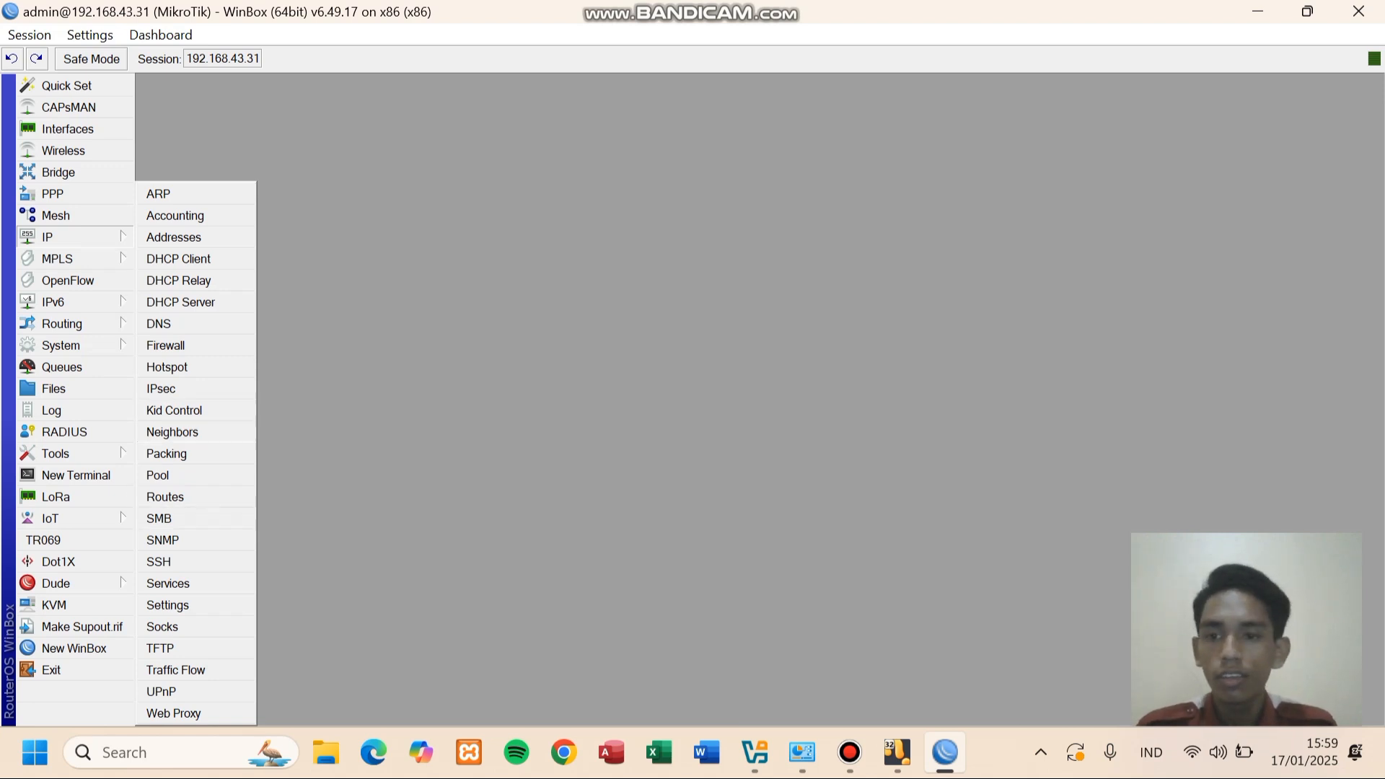
left_click(166, 344)
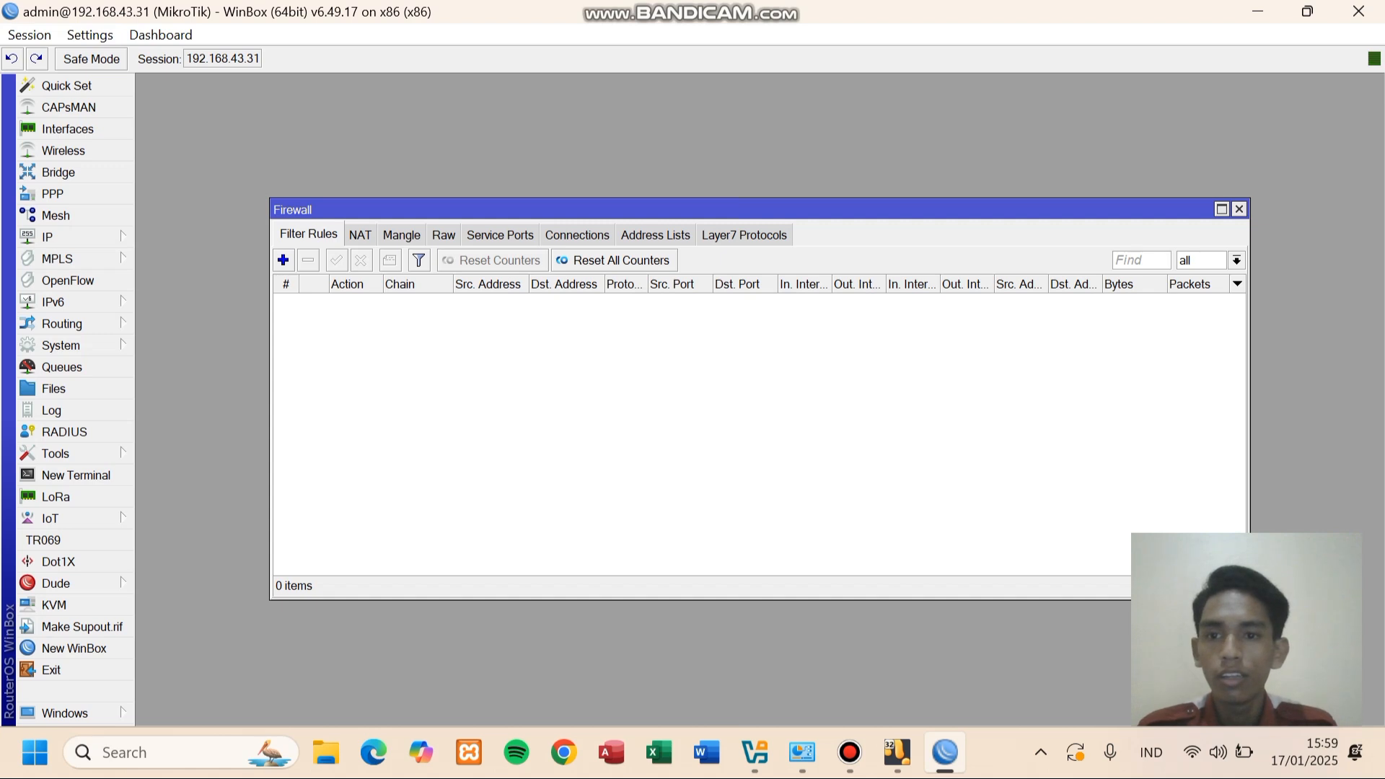
left_click(360, 235)
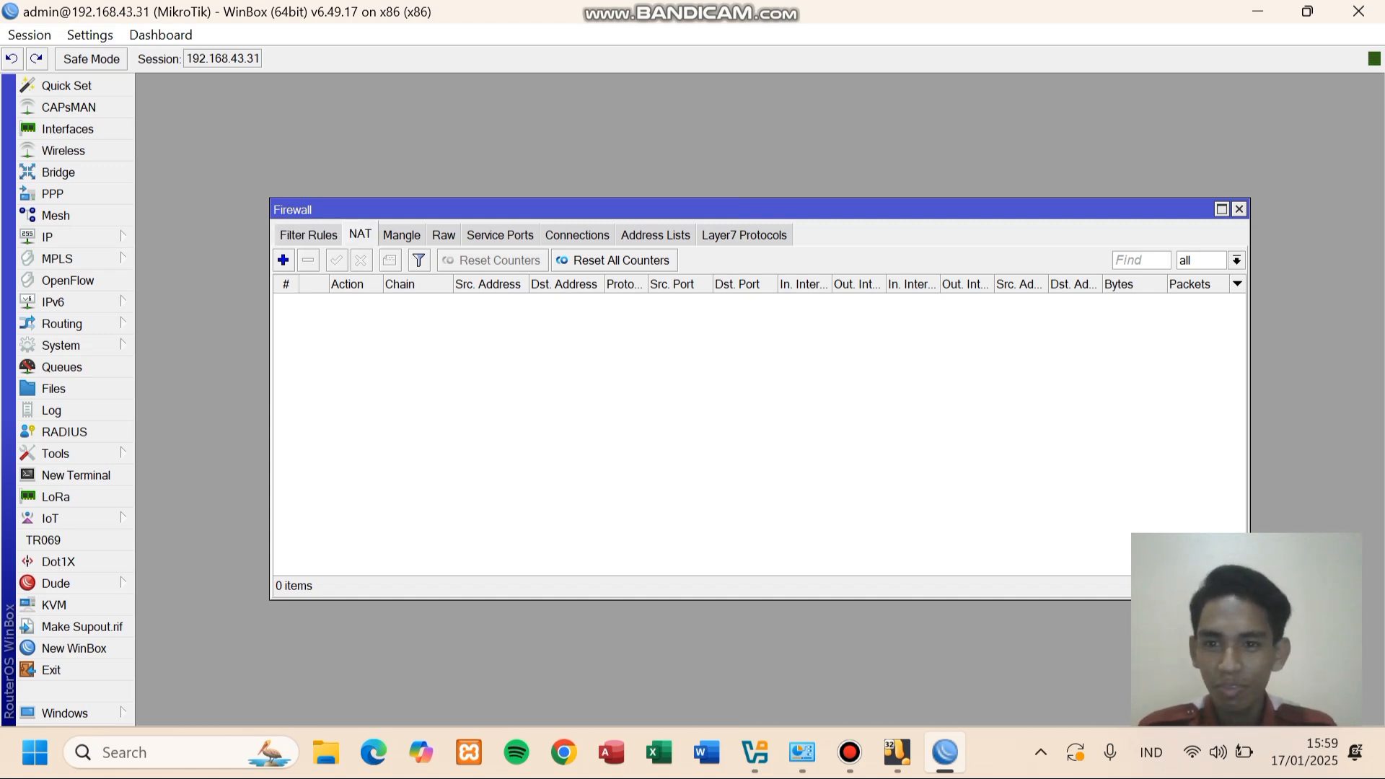
left_click(283, 260)
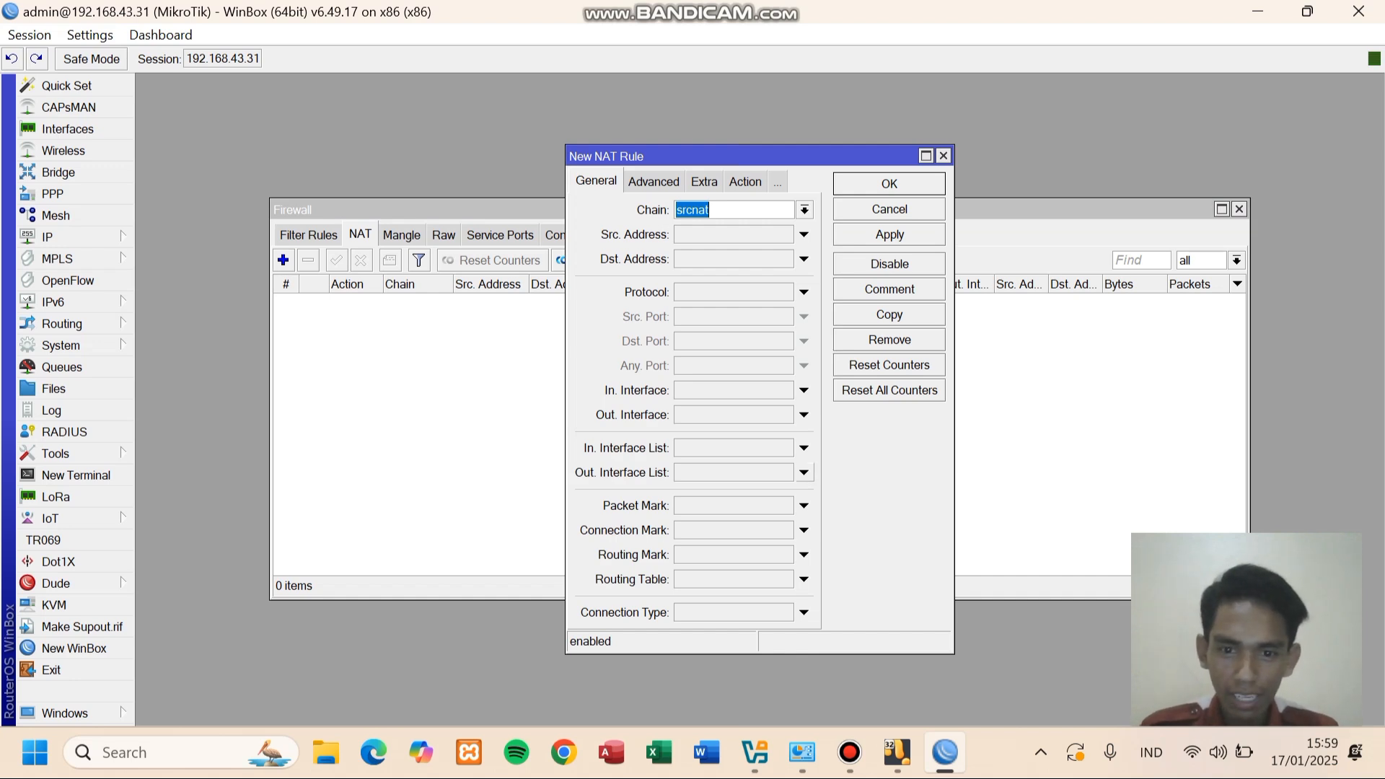
left_click(804, 473)
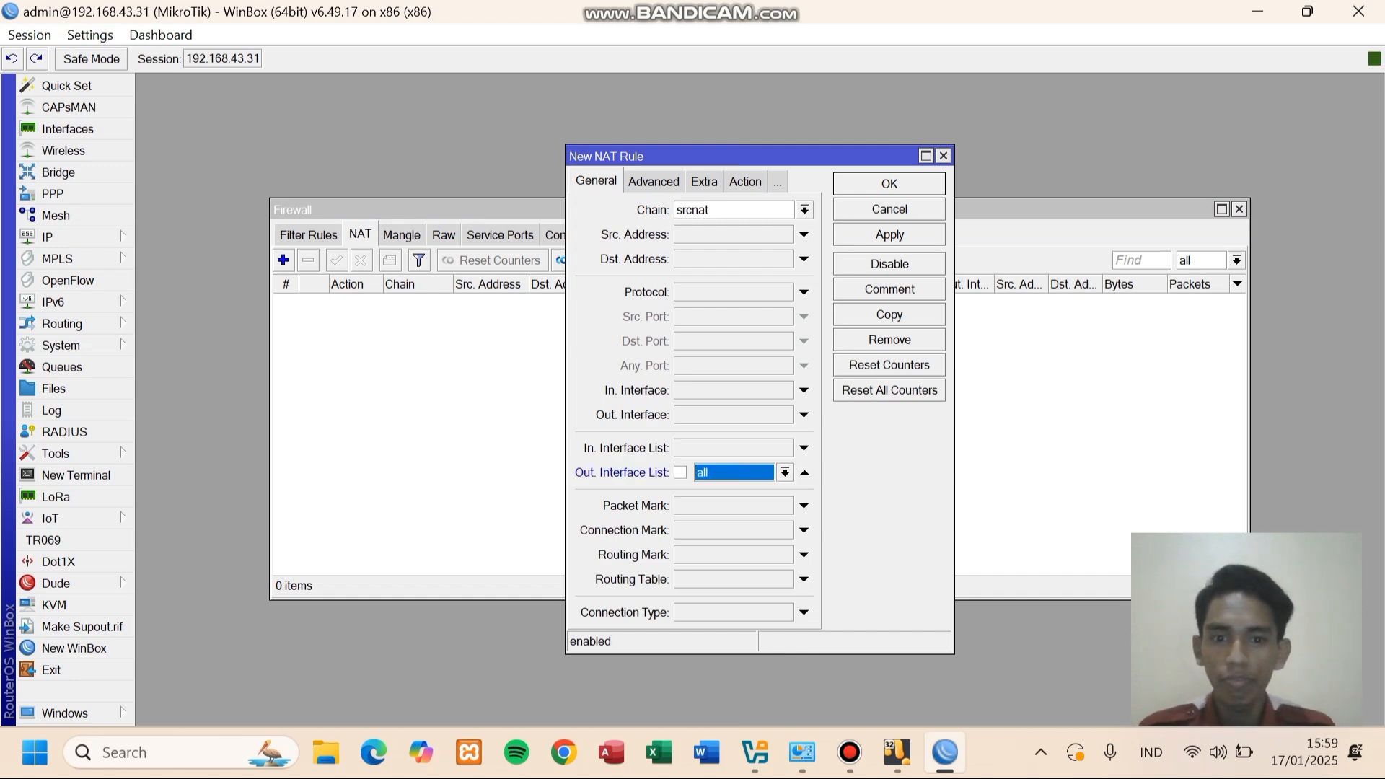
left_click(805, 472)
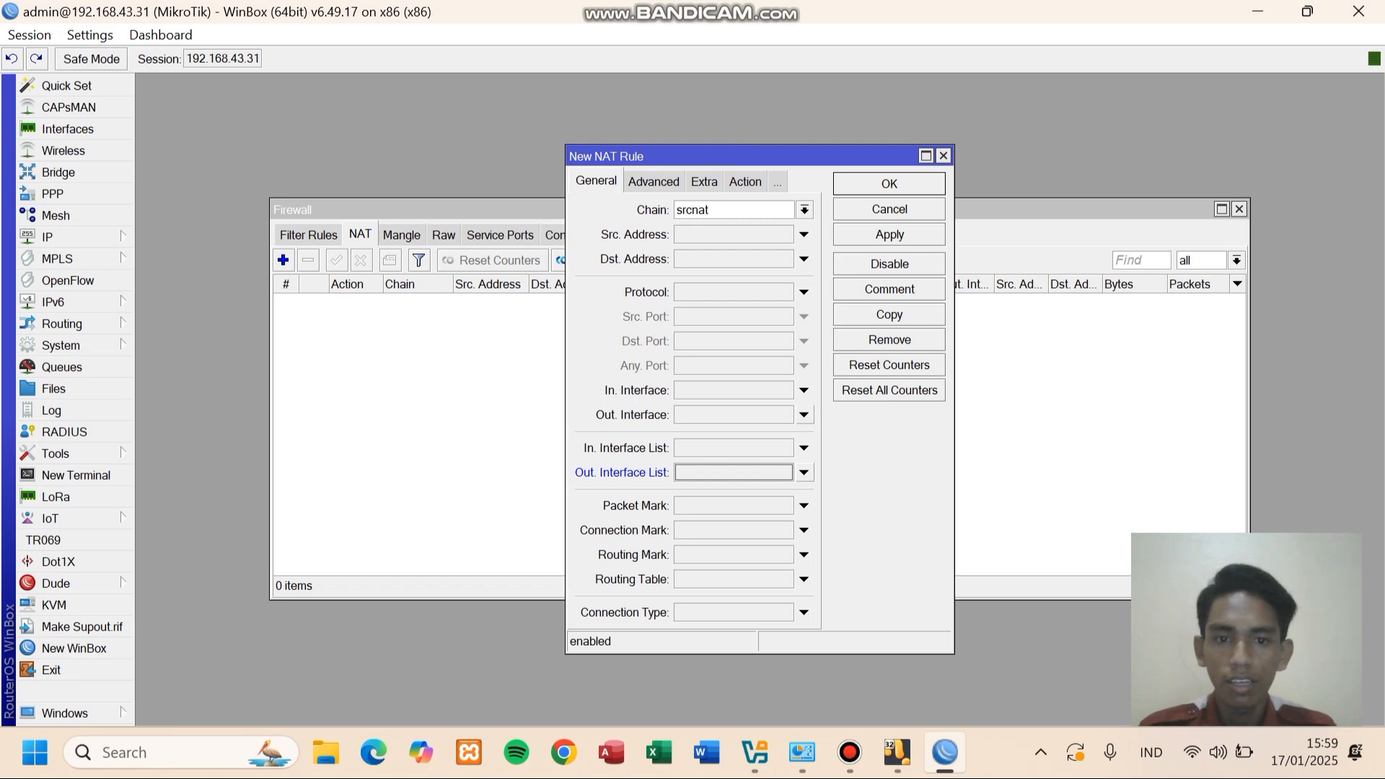
left_click(804, 414)
left_click(791, 415)
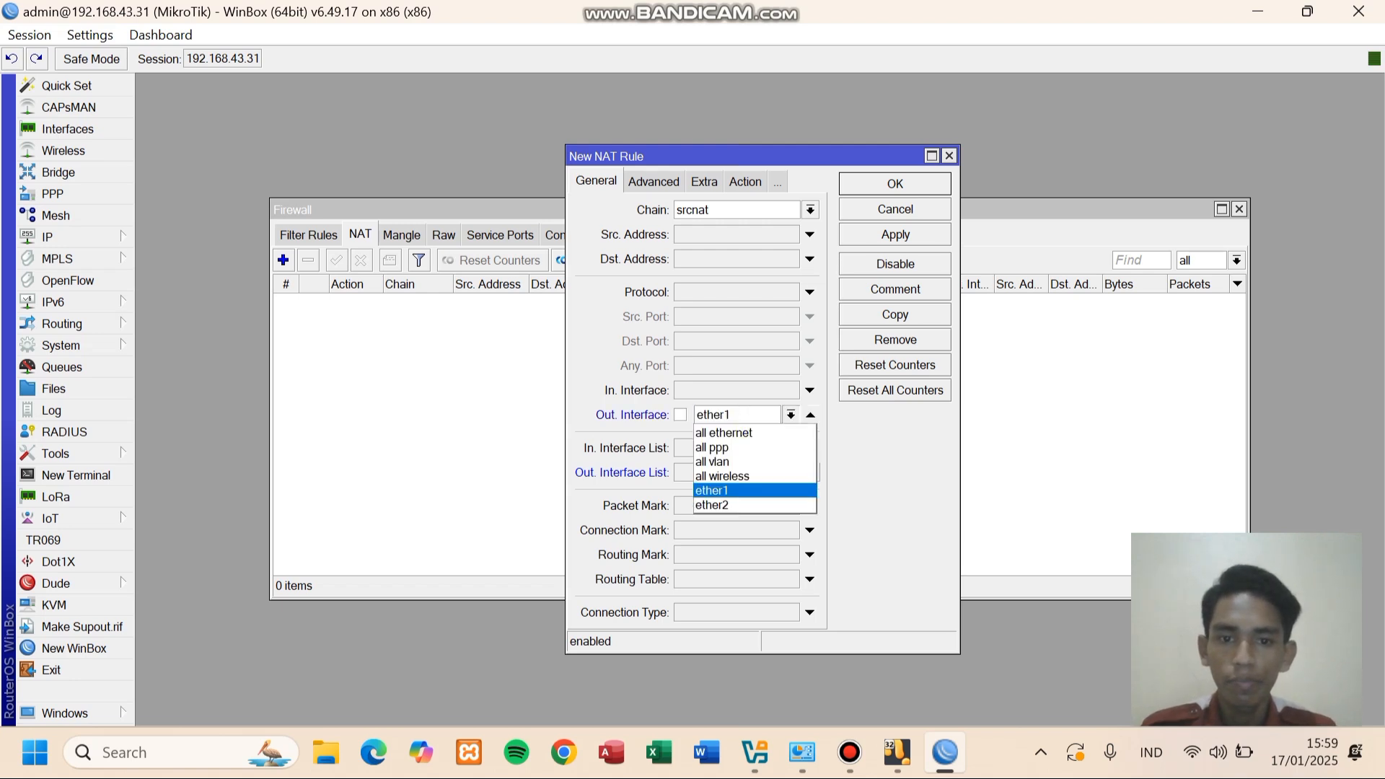
left_click(753, 505)
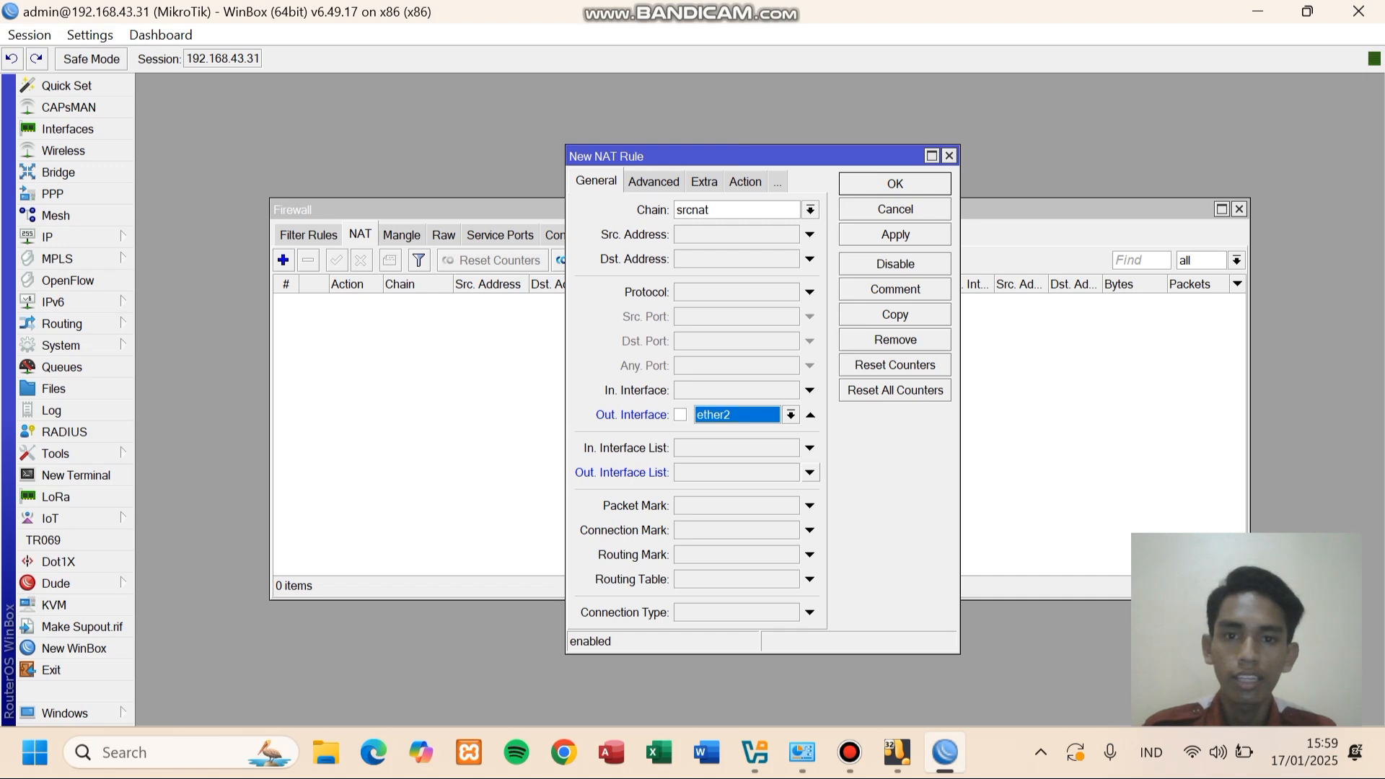
- Set the rule's action to masquerade and save it
left_click(745, 182)
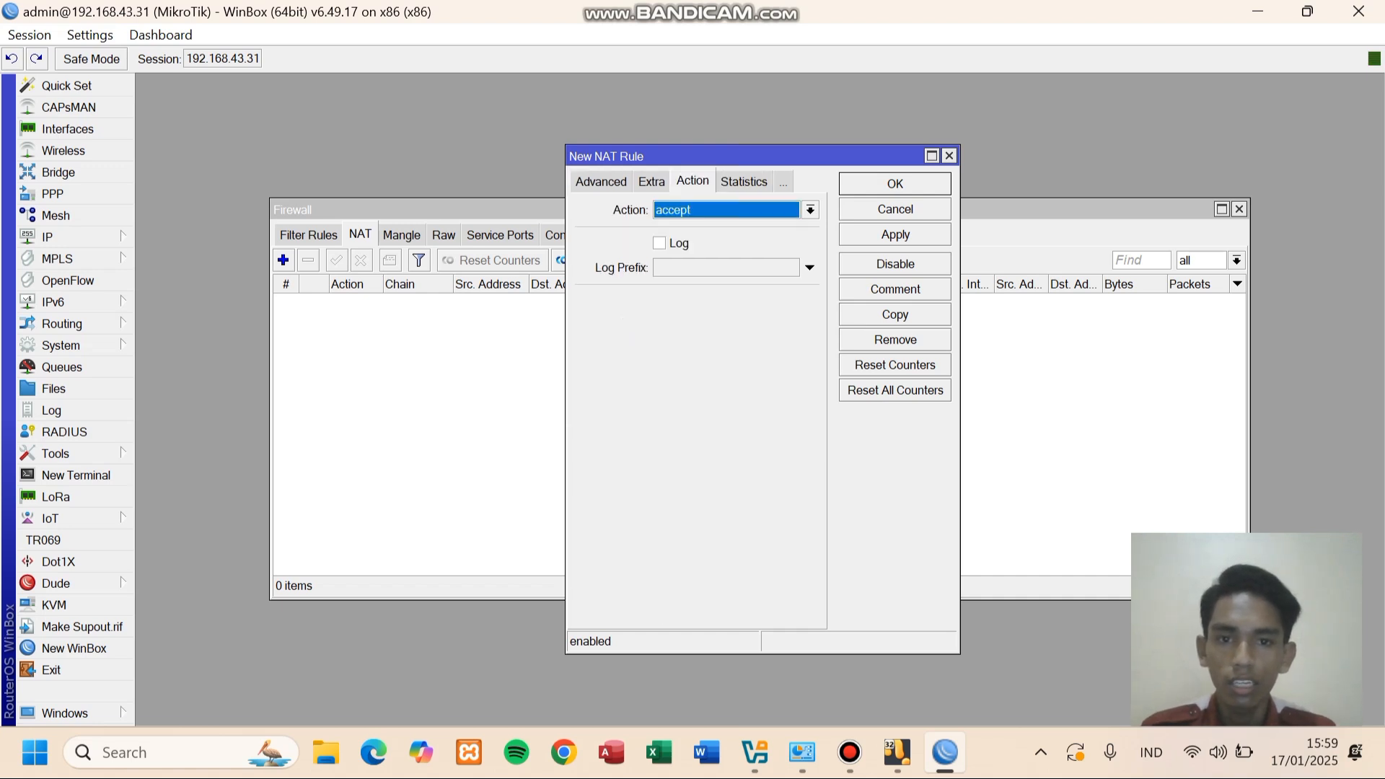
left_click(810, 210)
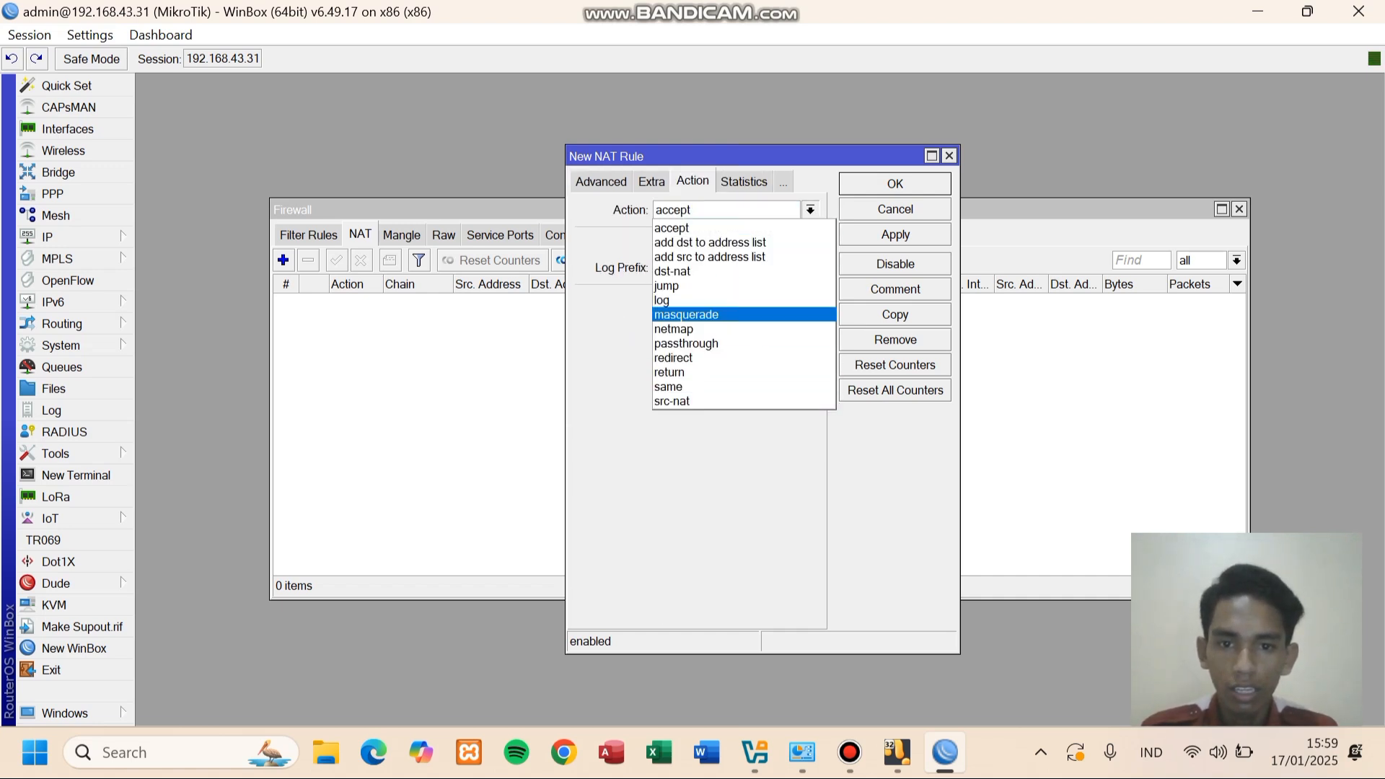
left_click(689, 315)
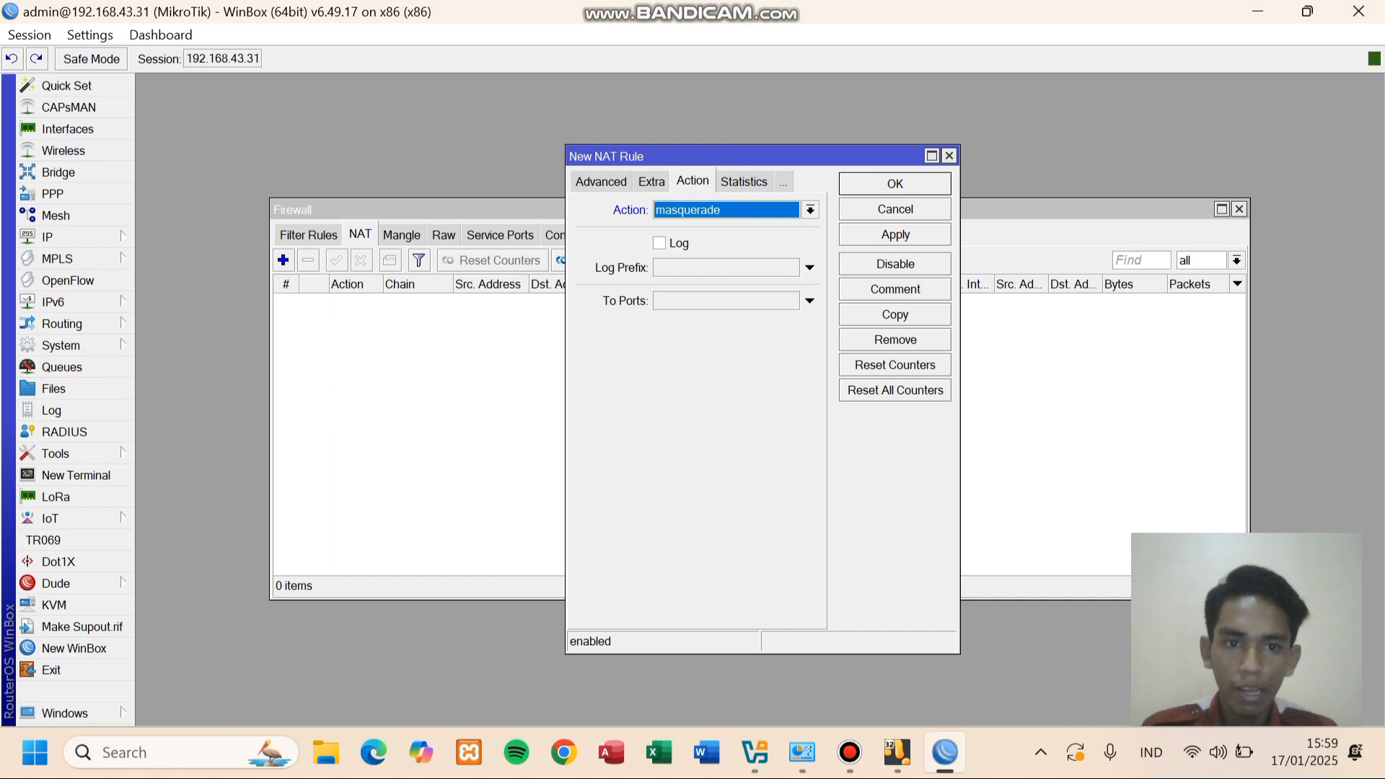
left_click(896, 234)
left_click(895, 184)
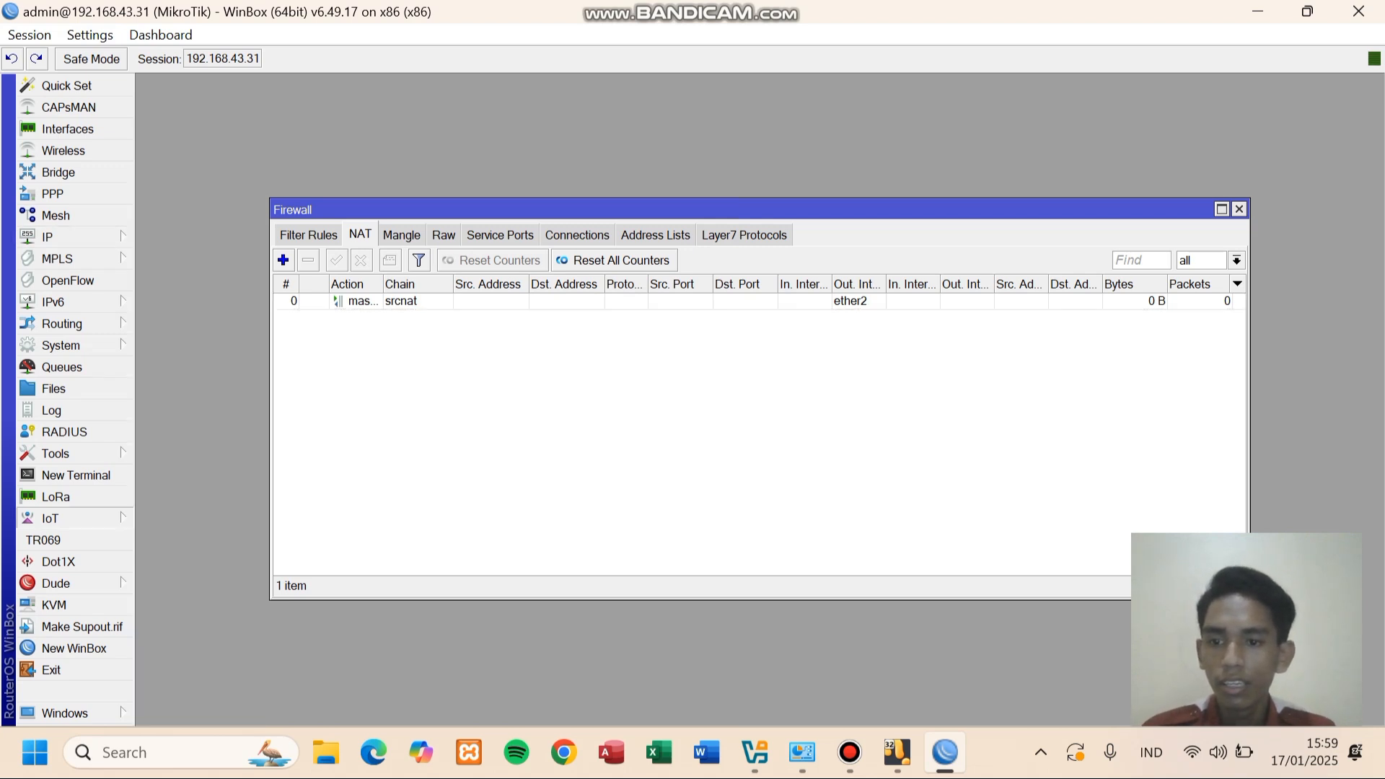
- Check the routing table under IP > Routes, then open the still-empty hotspot server list
mouse_move(72, 237)
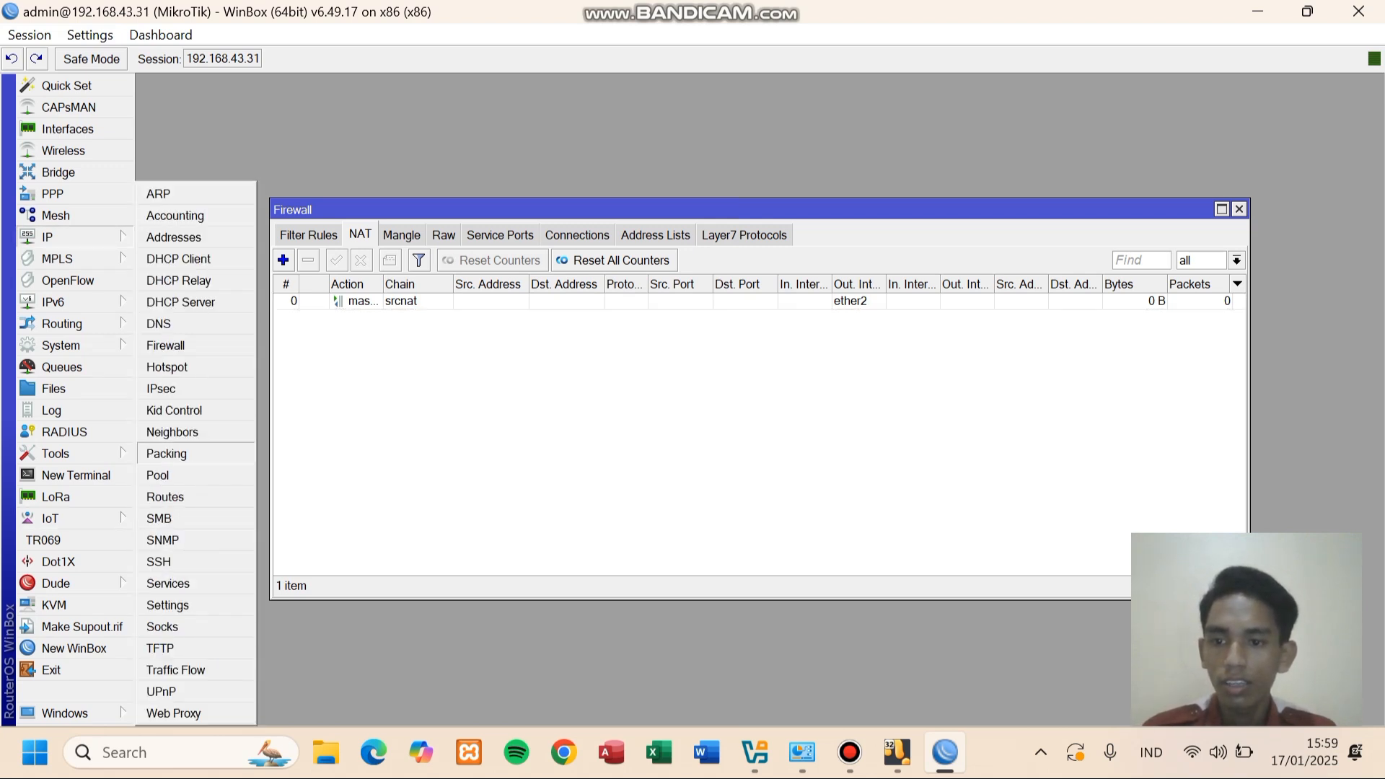
left_click(165, 496)
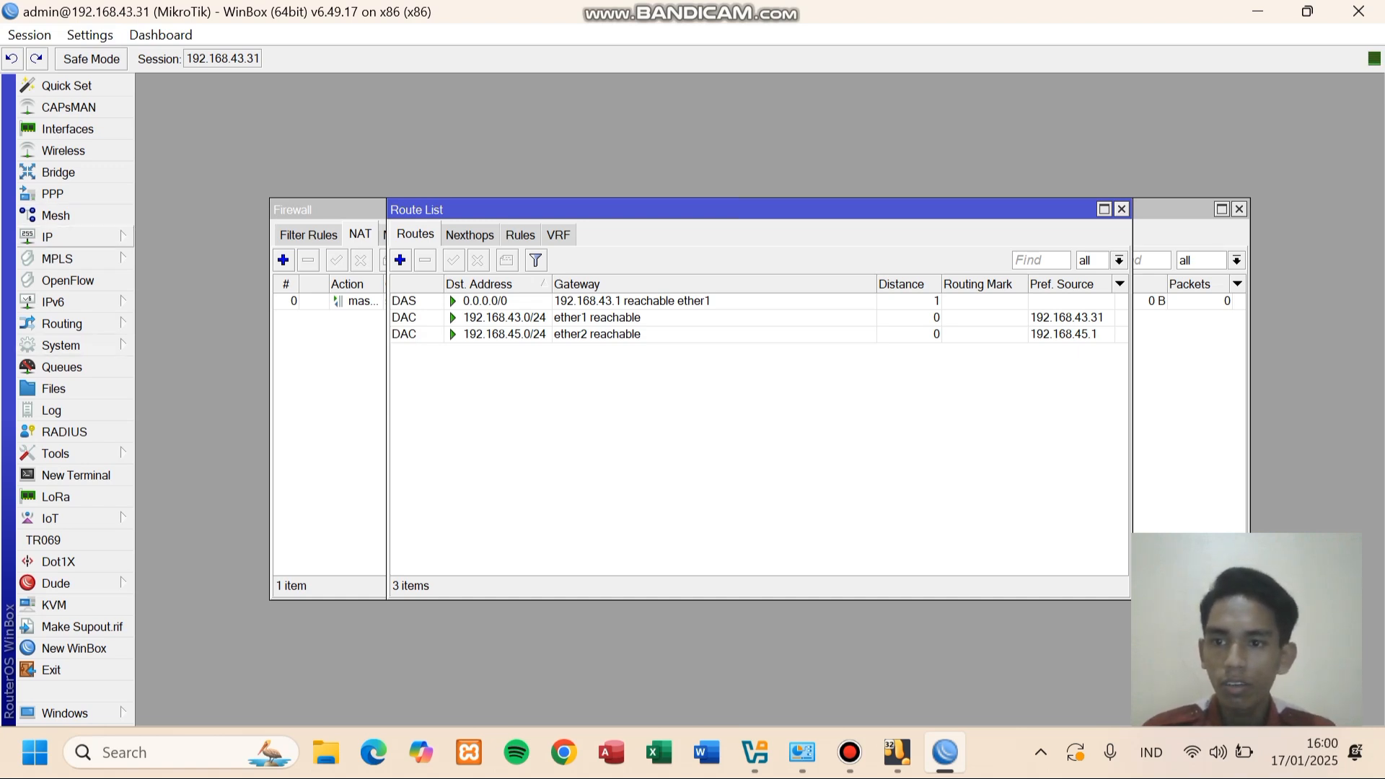
left_click(50, 237)
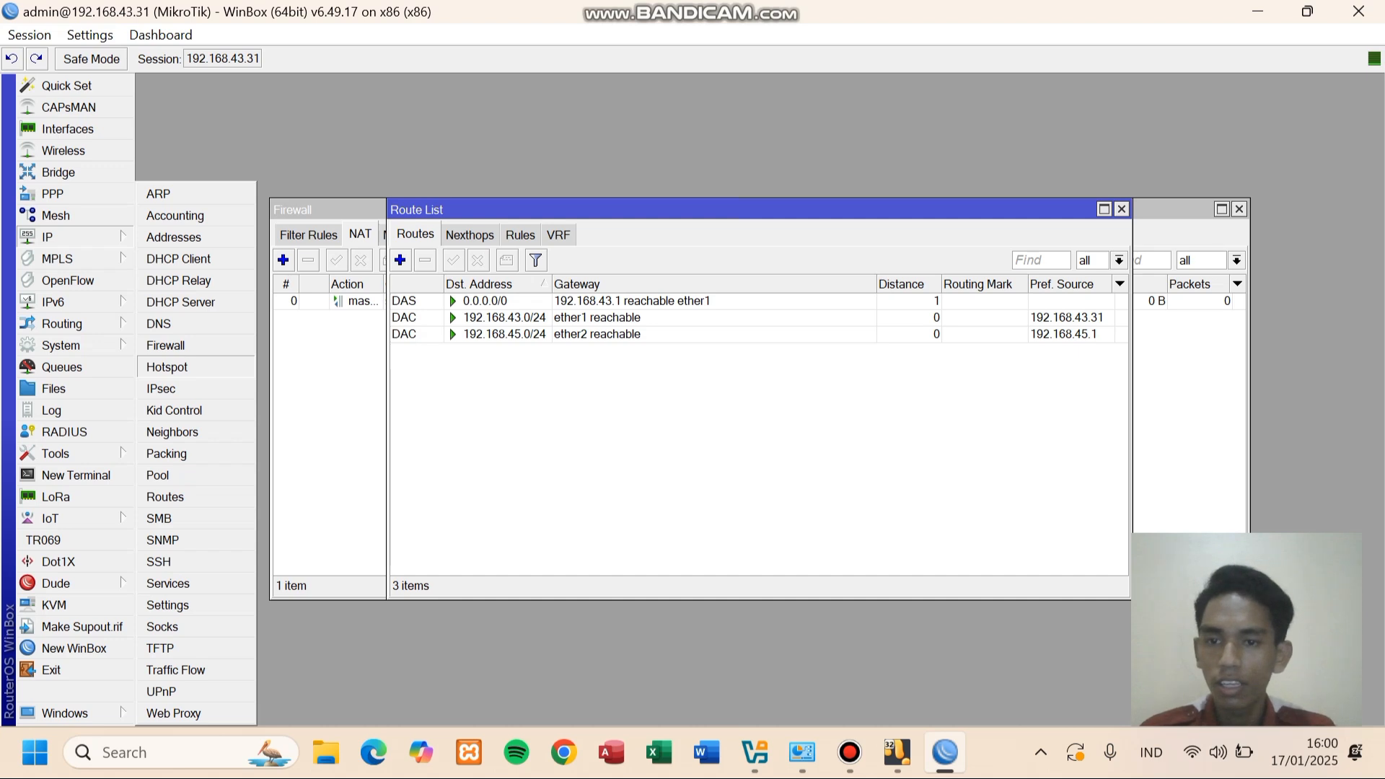
left_click(166, 366)
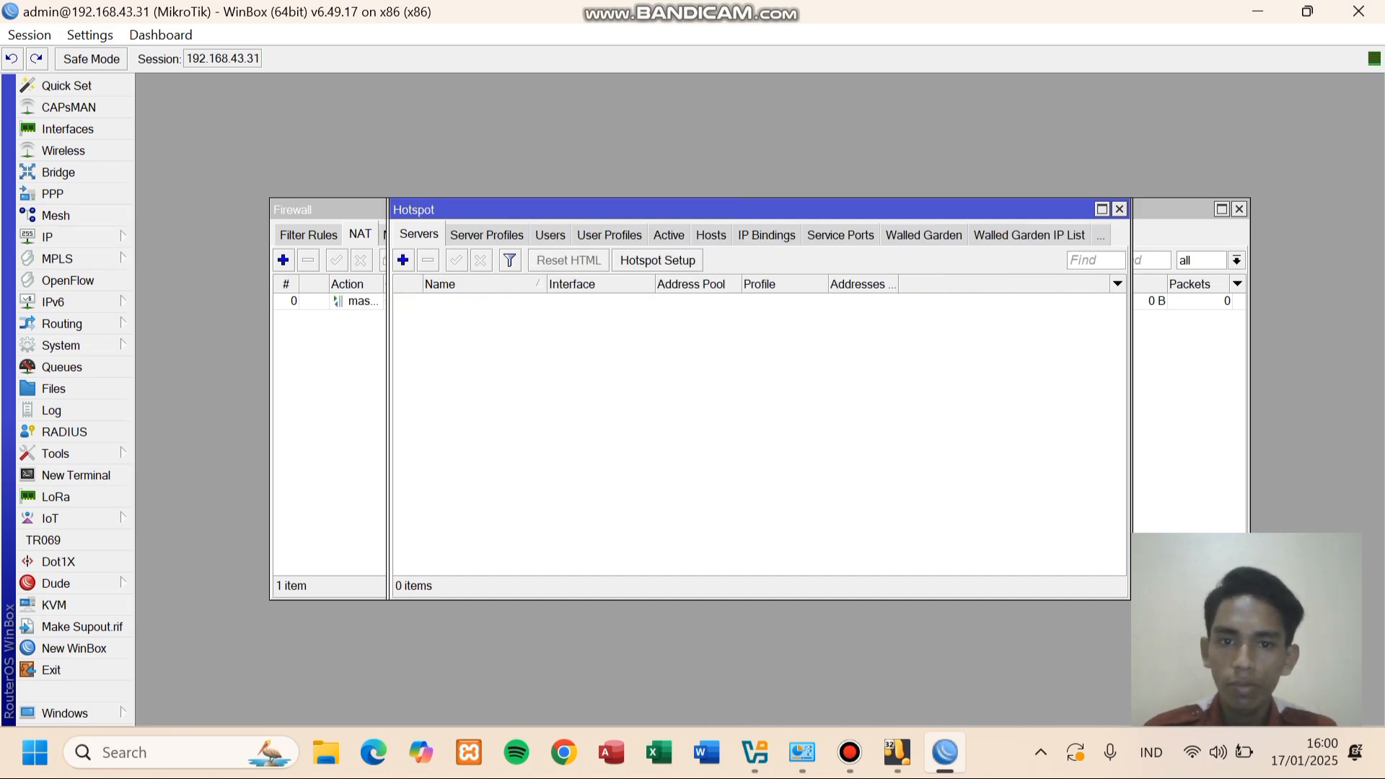
- Start the Hotspot Setup wizard on interface ether2
left_click(657, 260)
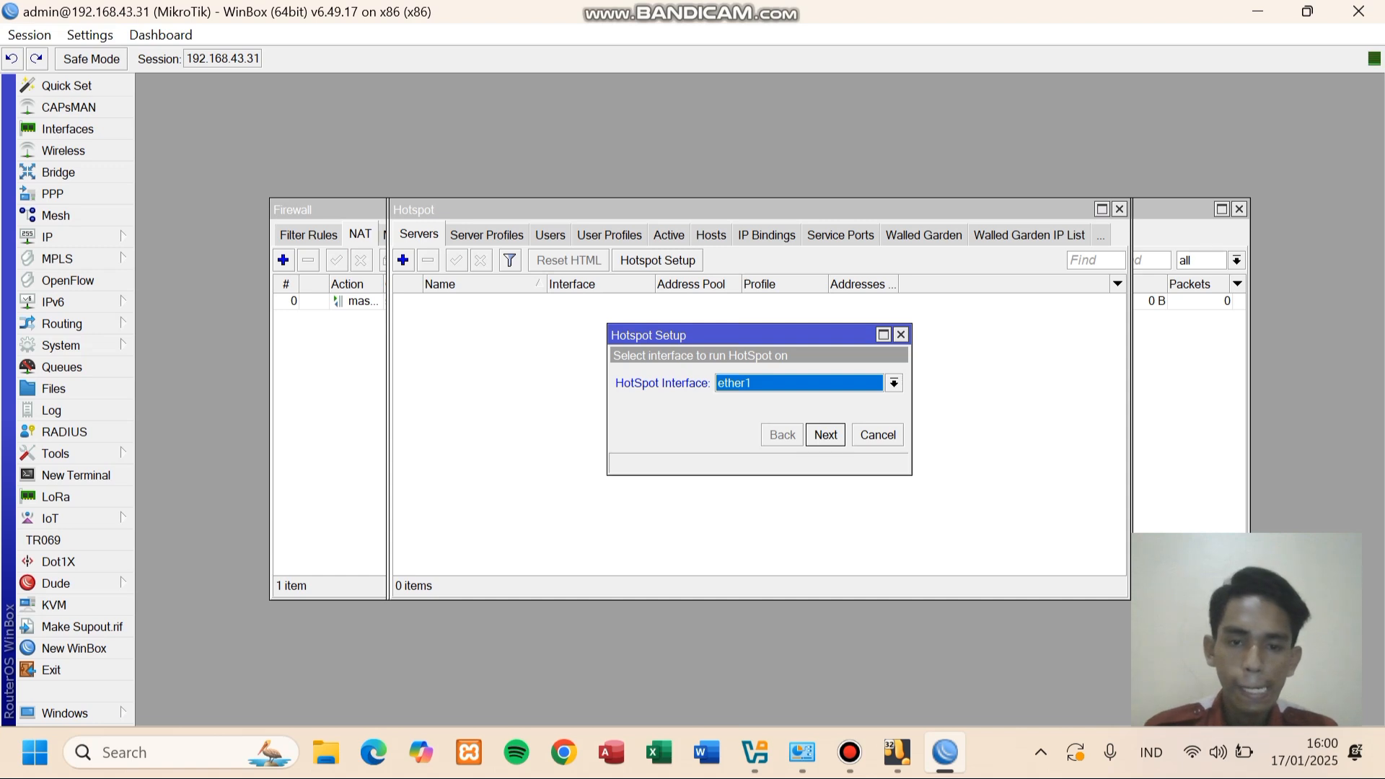
left_click(894, 383)
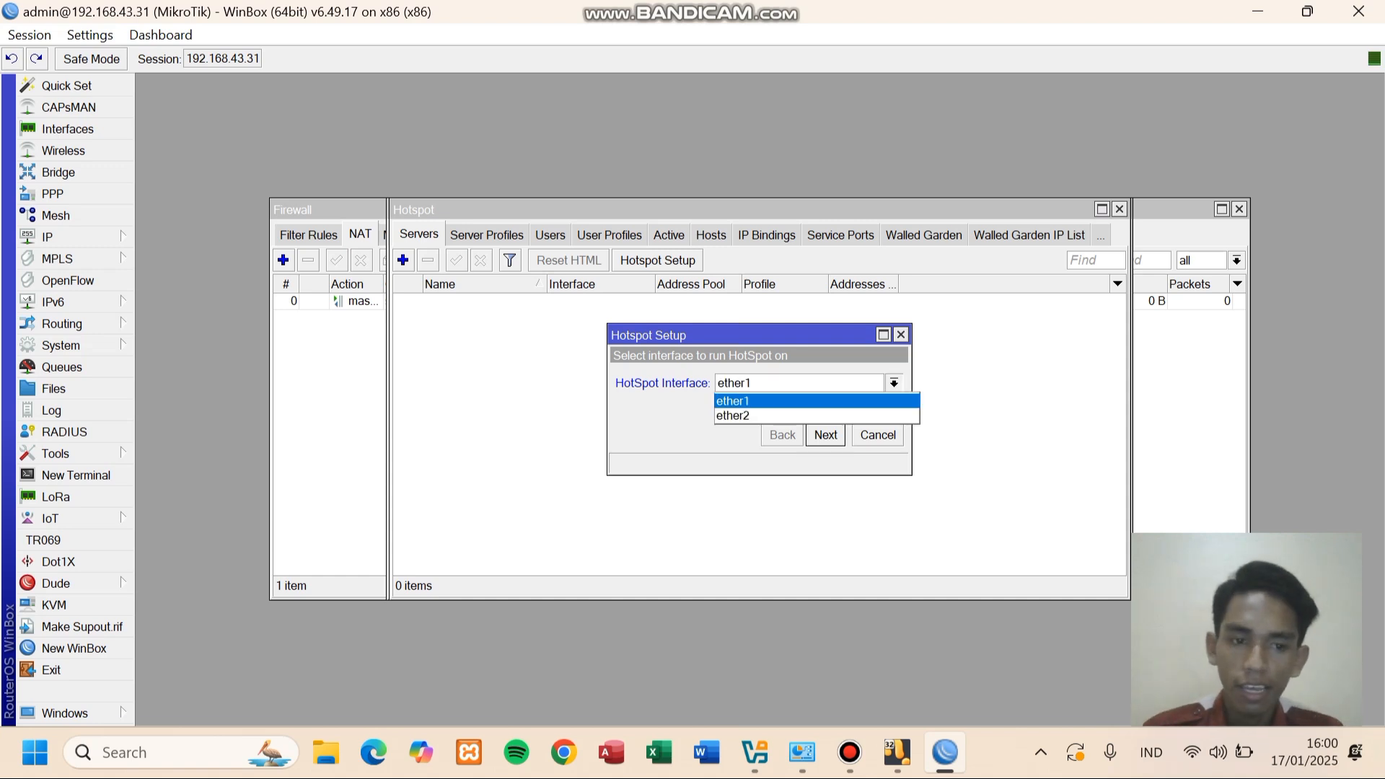
left_click(816, 416)
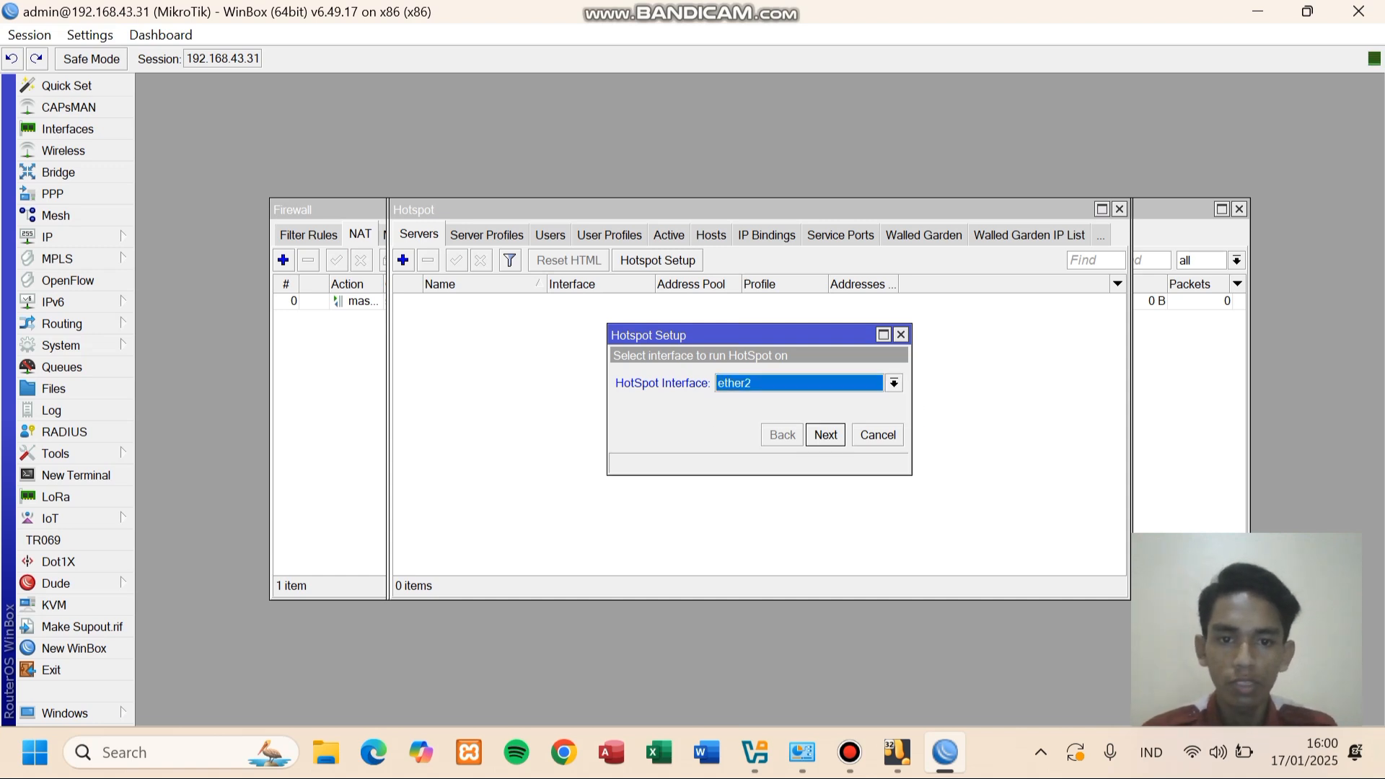
key("Return")
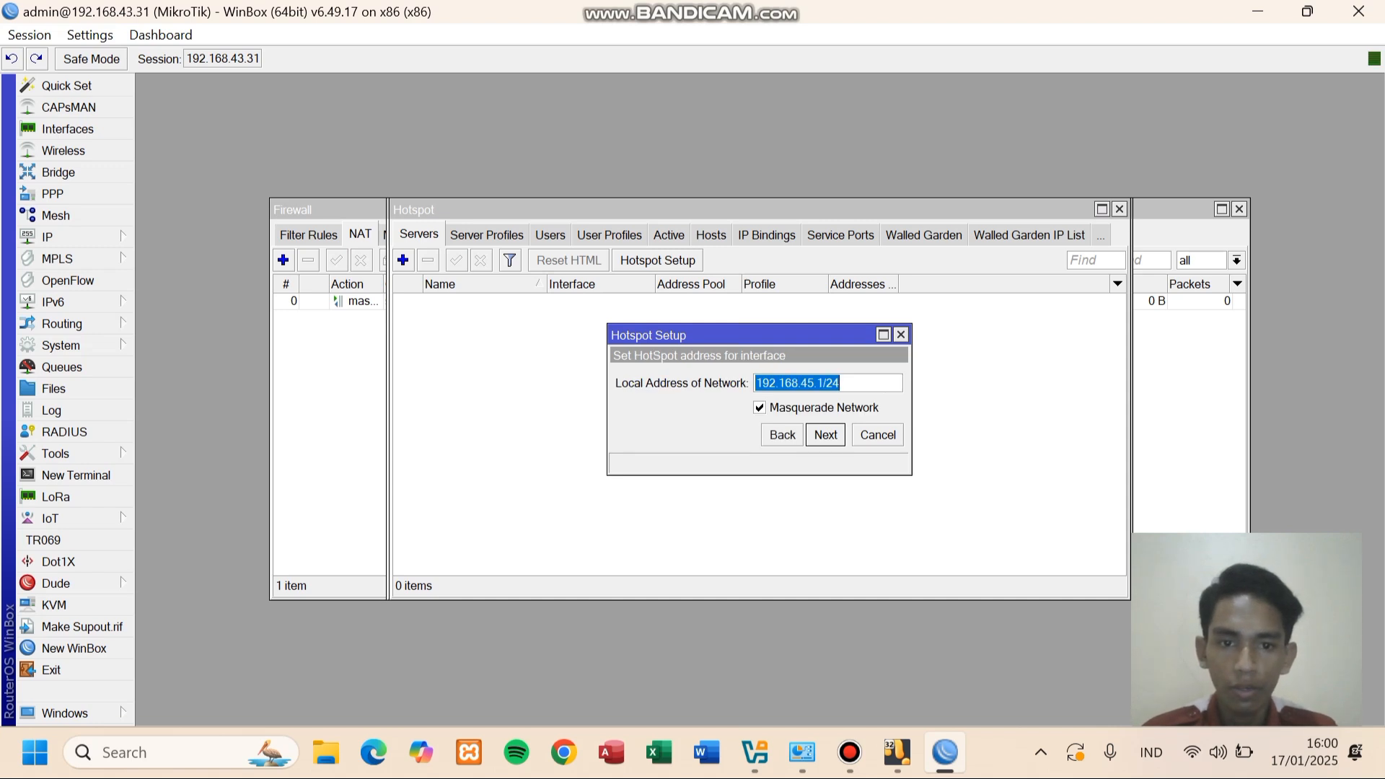
- Keep the hotspot network address and shorten the address pool to end at 192.168.45.30
left_click(808, 383)
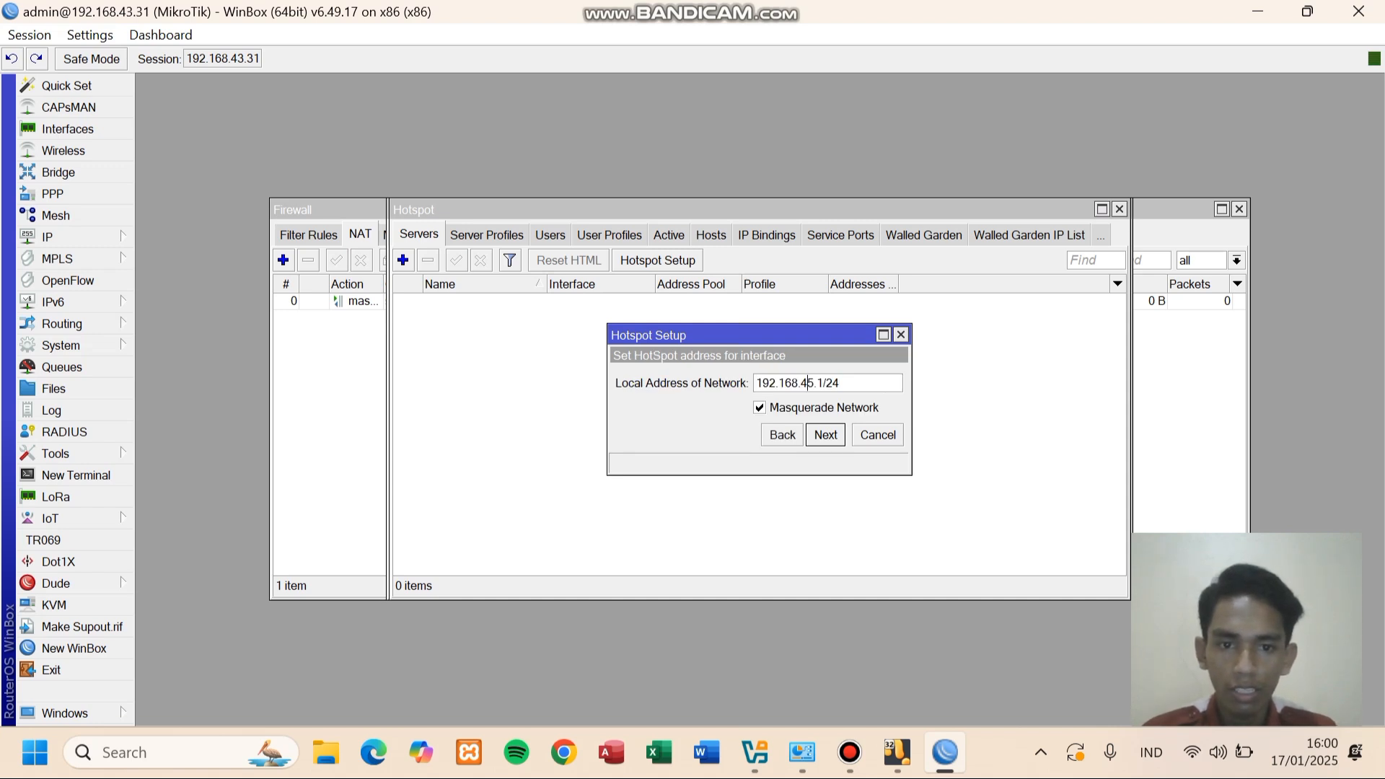
key("Return")
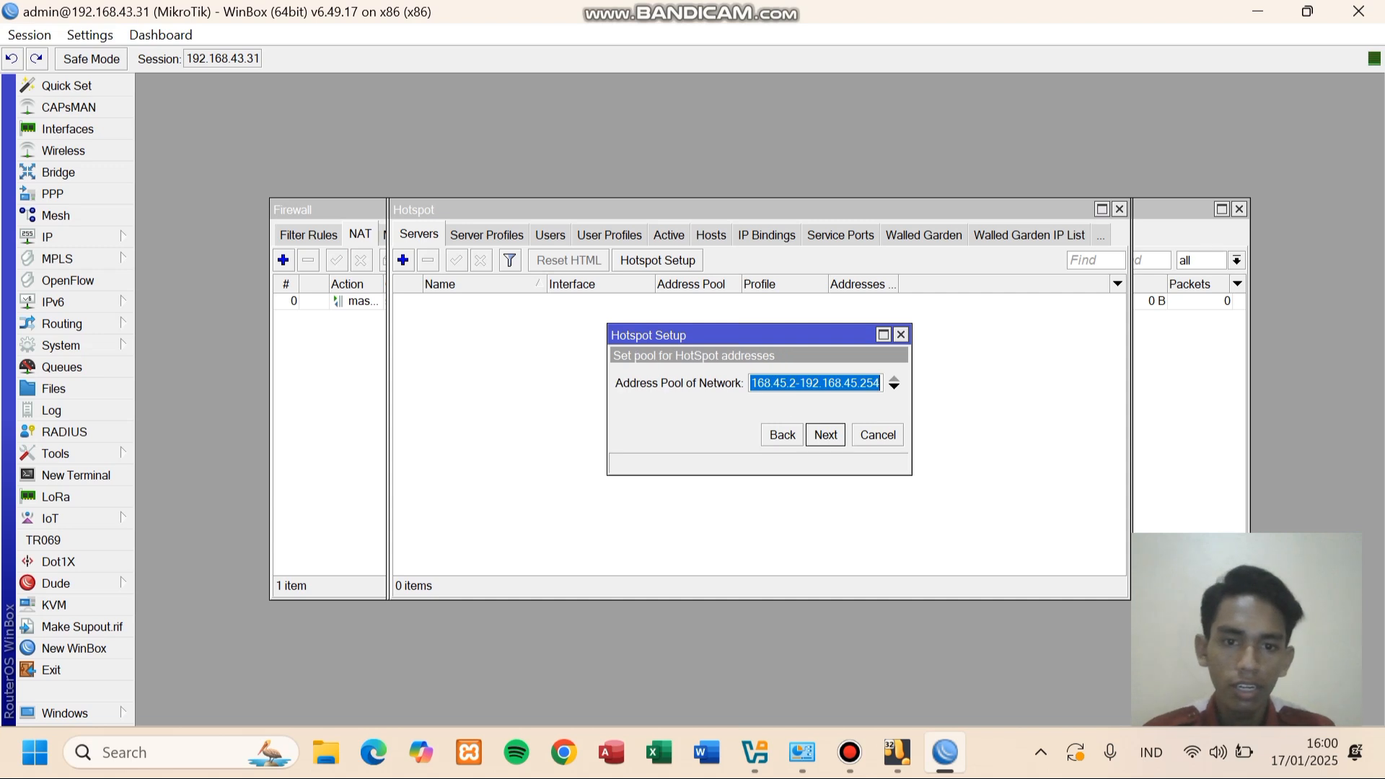
left_click(877, 383)
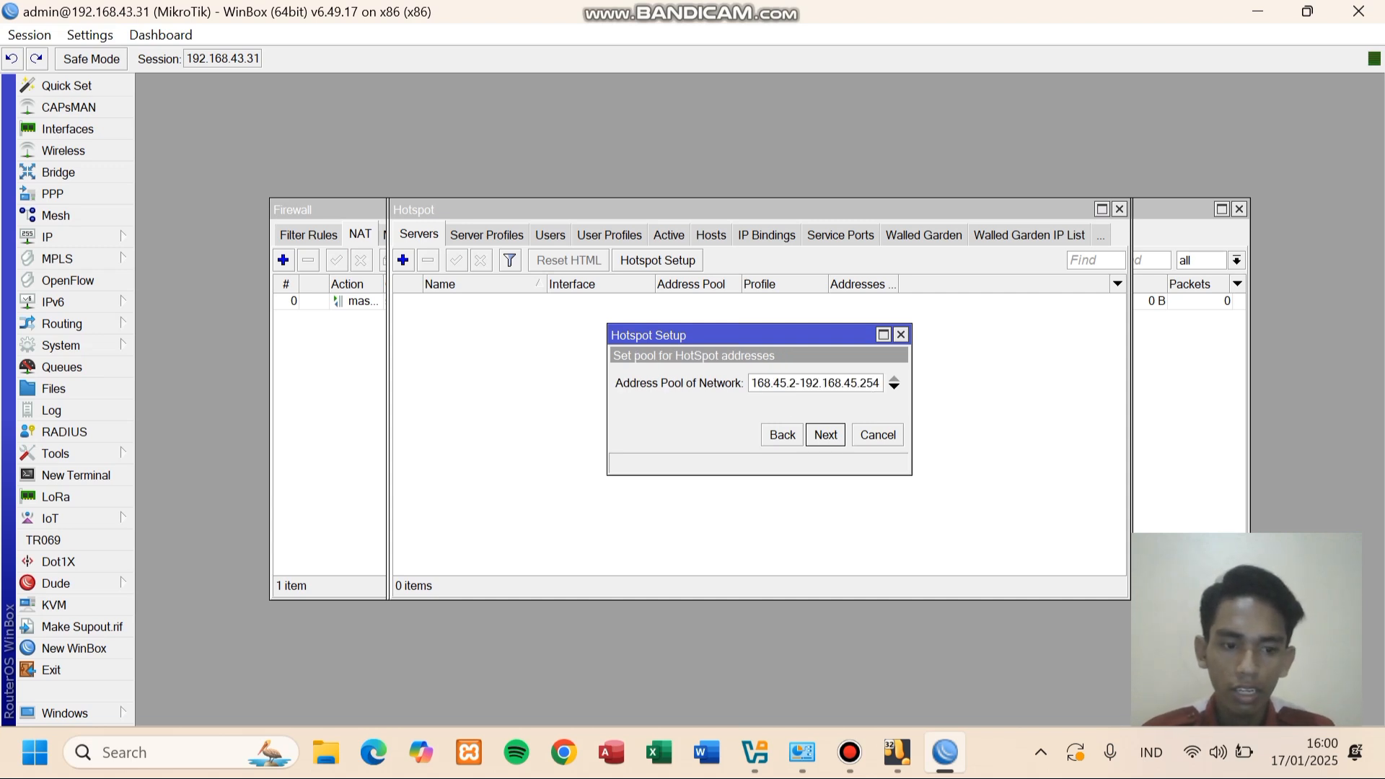
key("BackSpace")
key("BackSpace")
key("BackSpace")
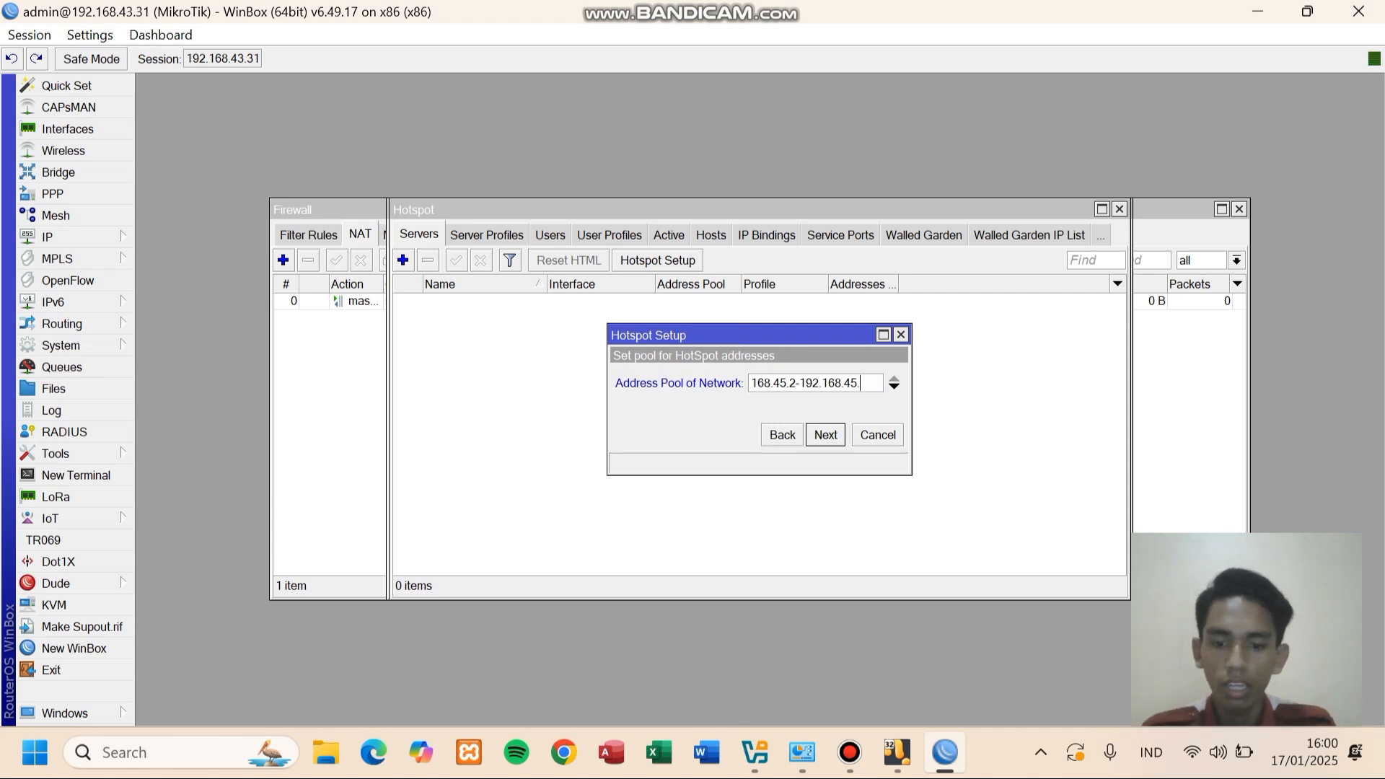
type("30")
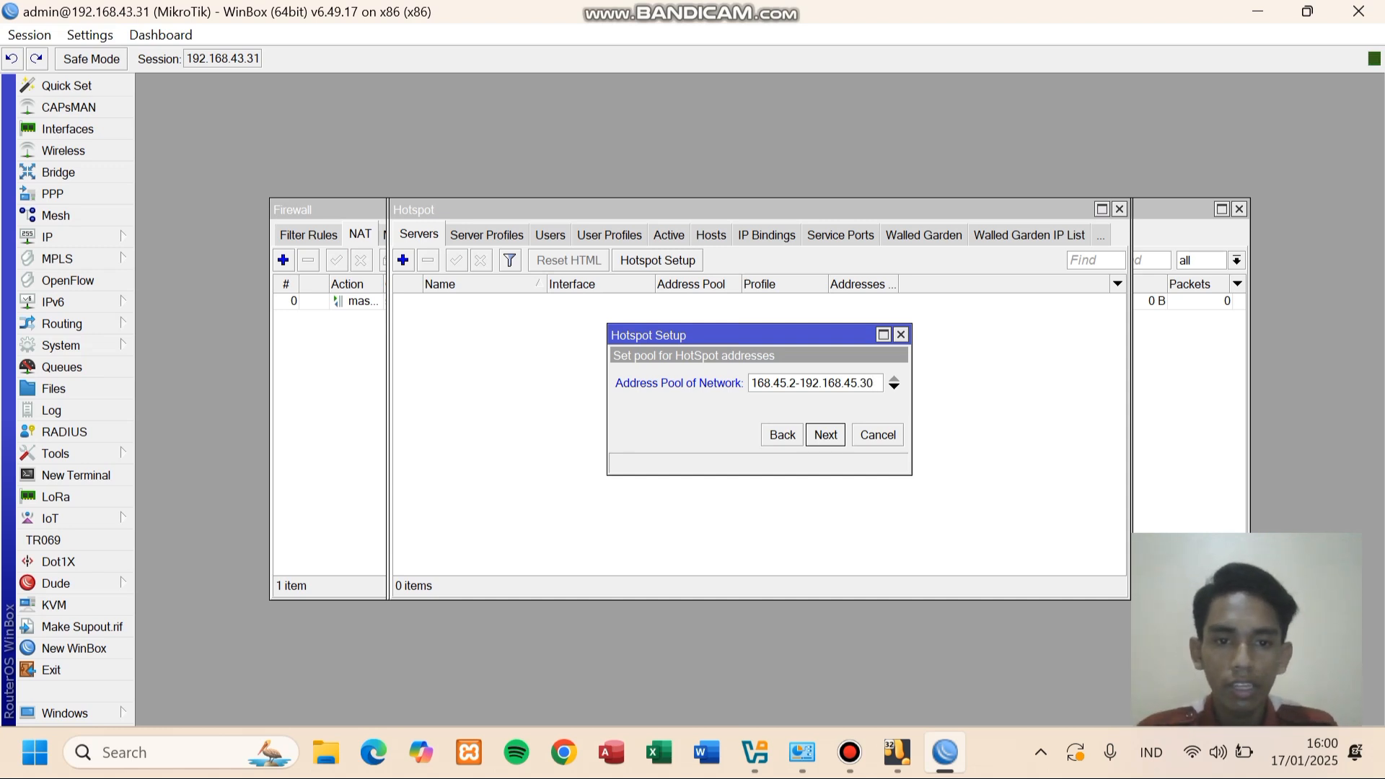
key("Return")
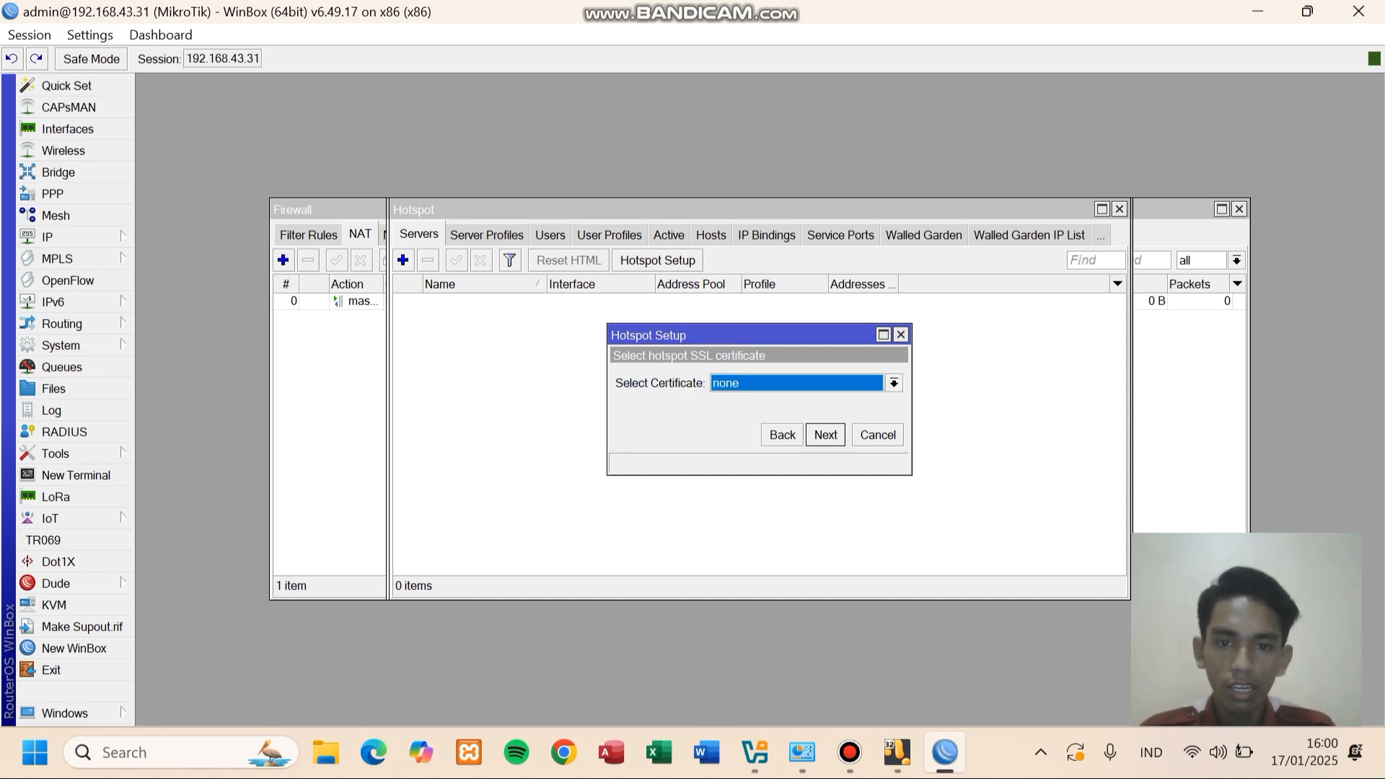
- Skip certificate and SMTP, keep DNS 8.8.8.8/8.8.4.4, set DNS name RONI.net and an admin password
key("Return")
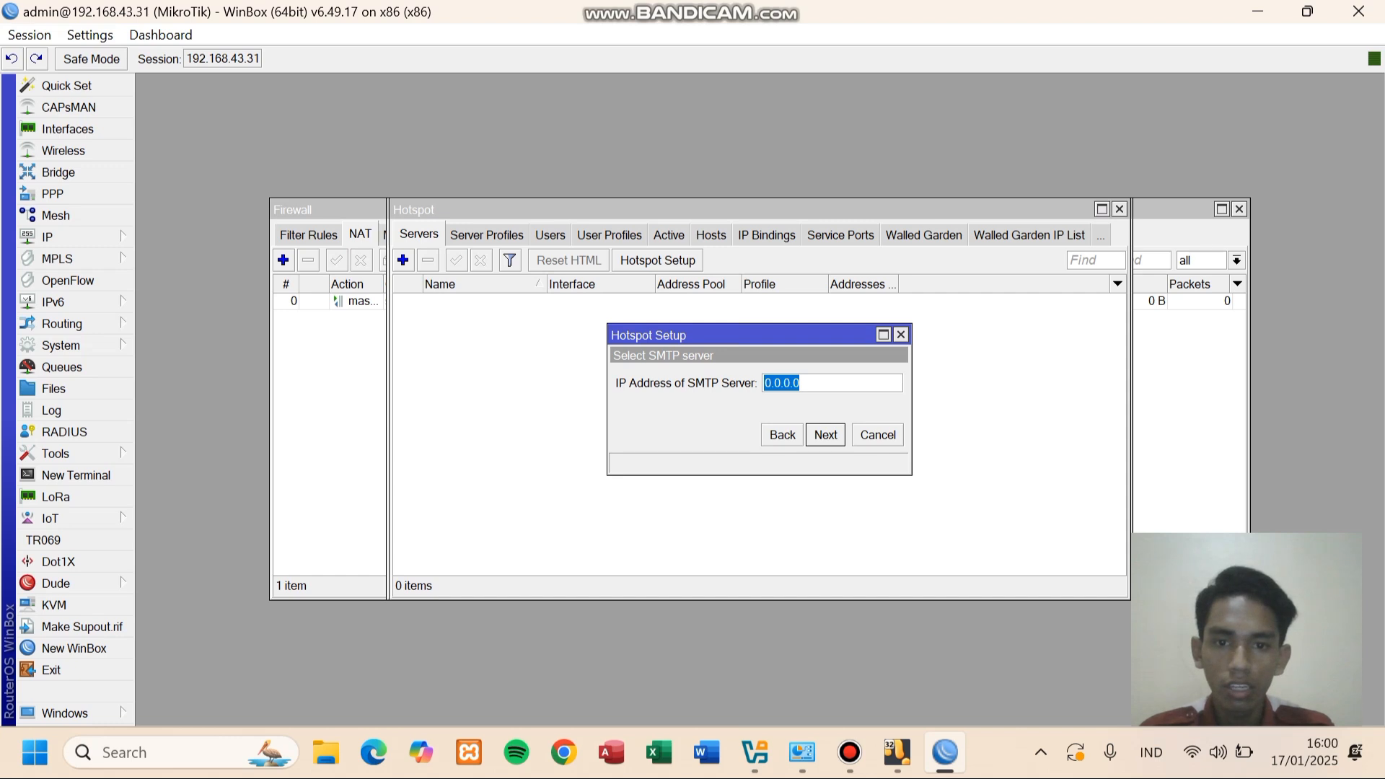
key("Return")
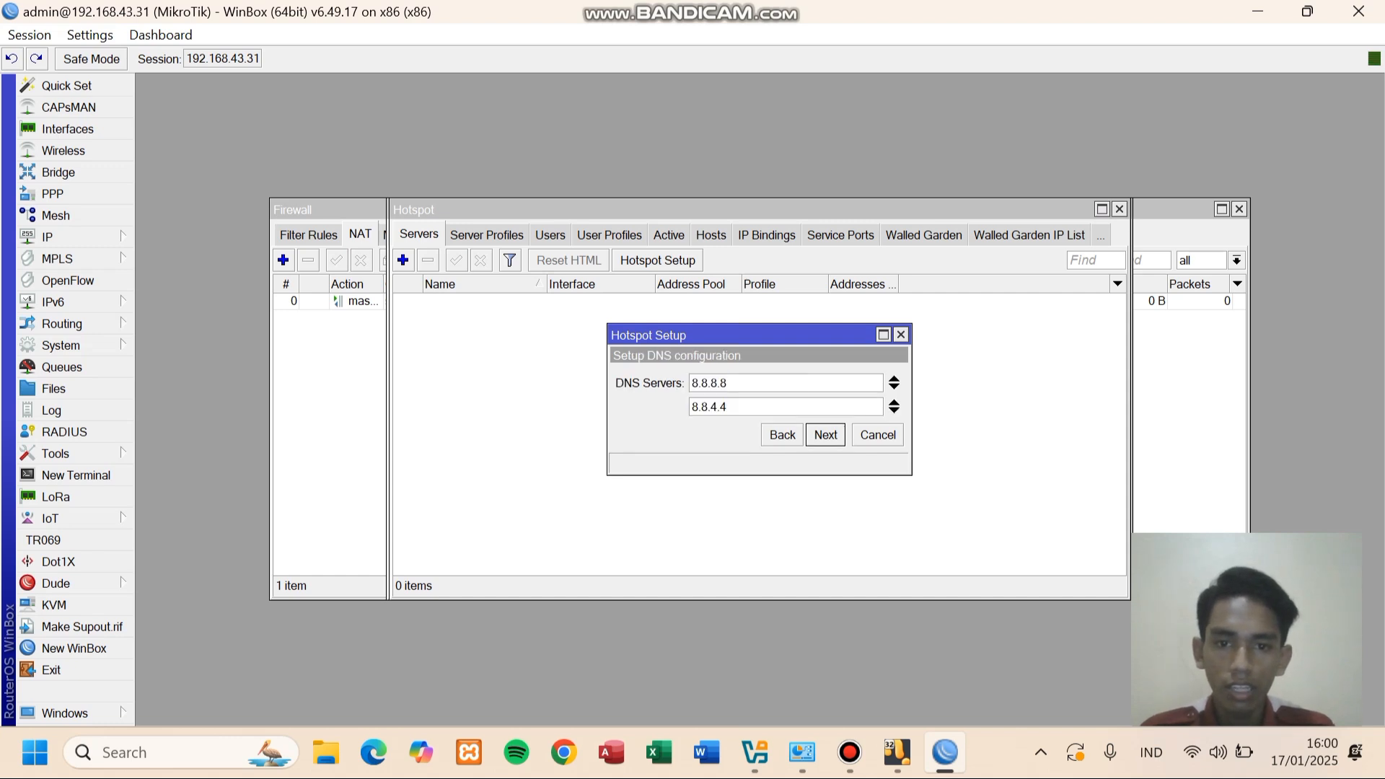
key("Return")
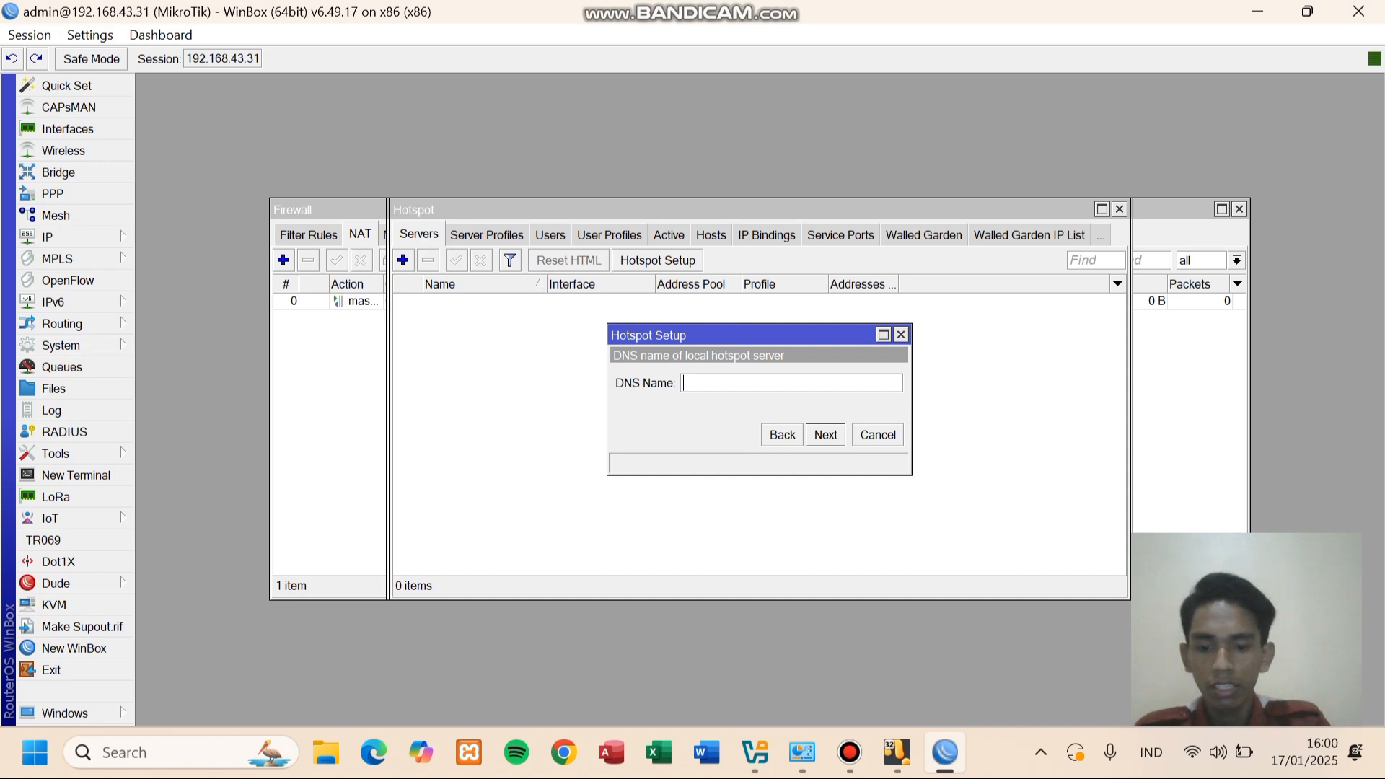
type("R")
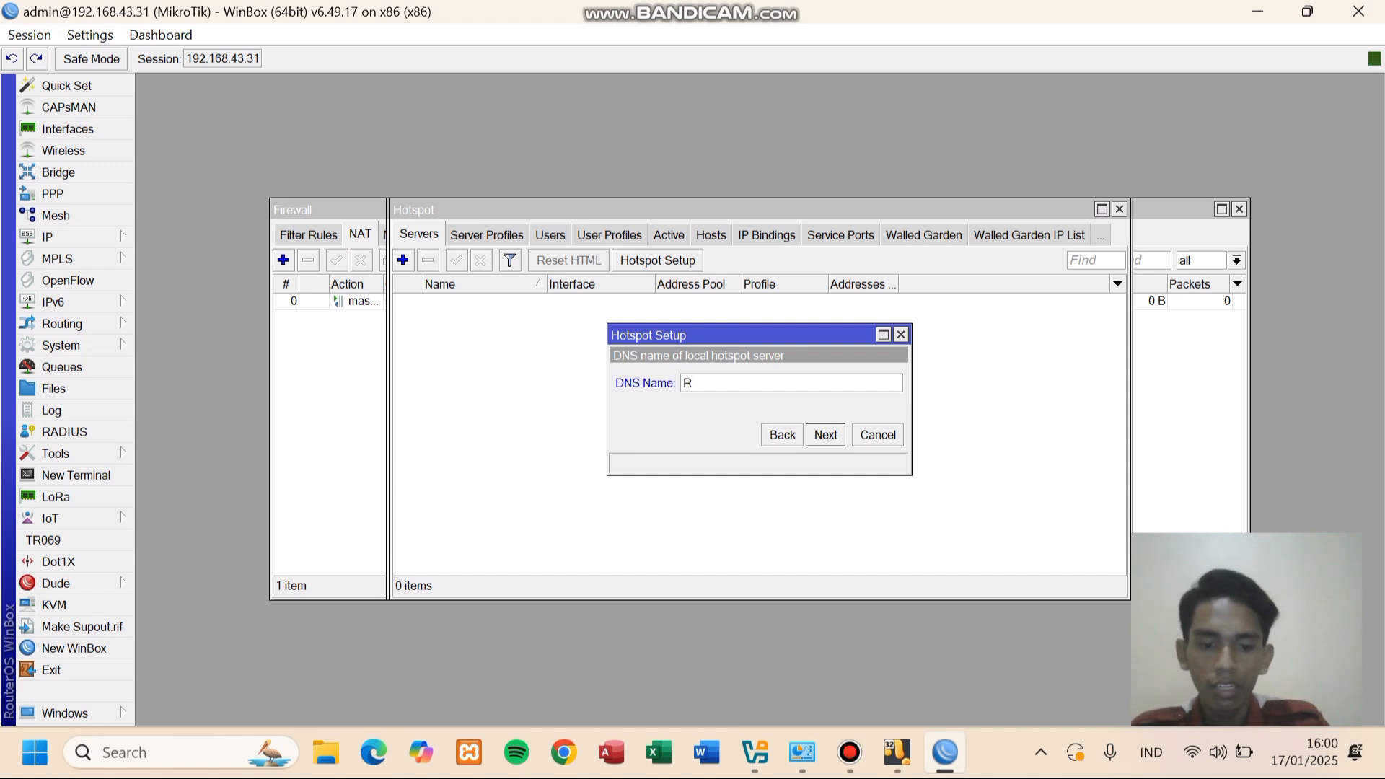
type("ONI")
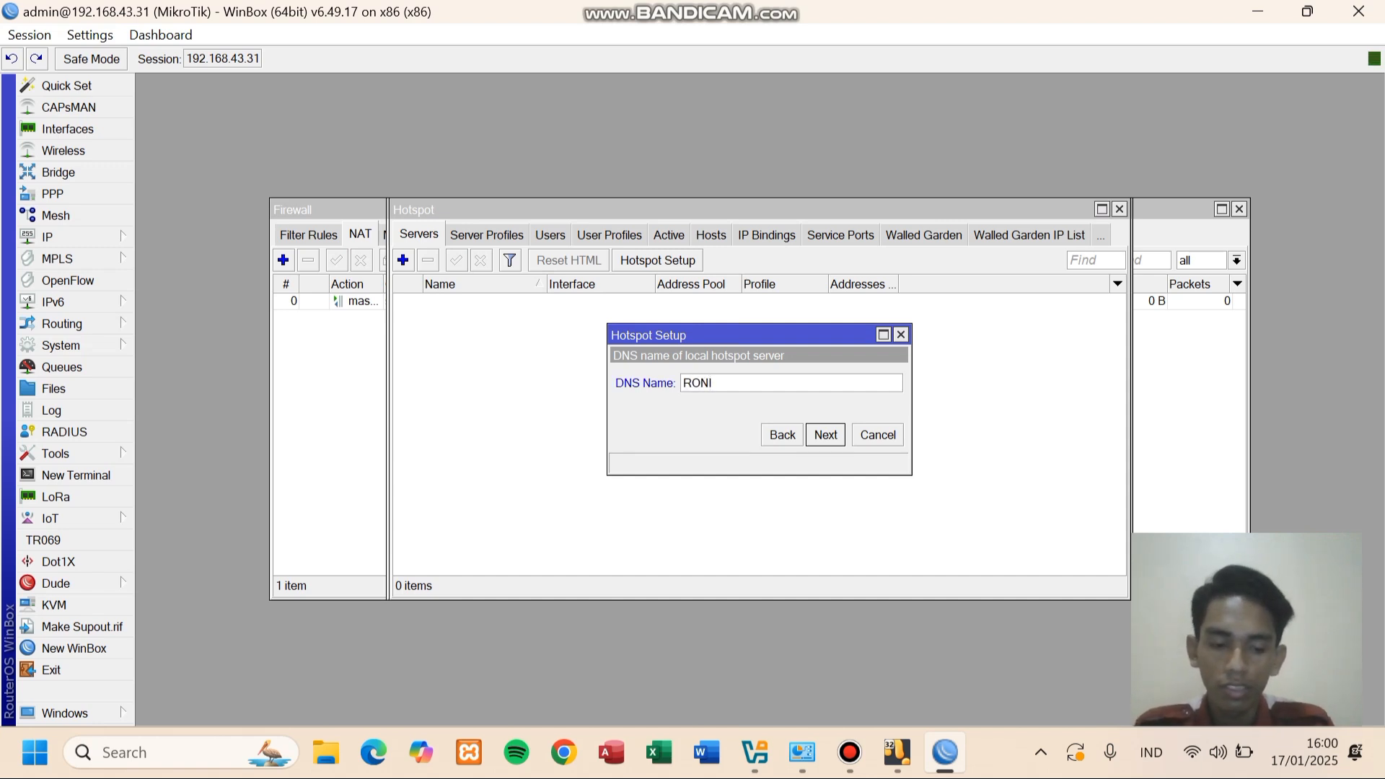
type(".")
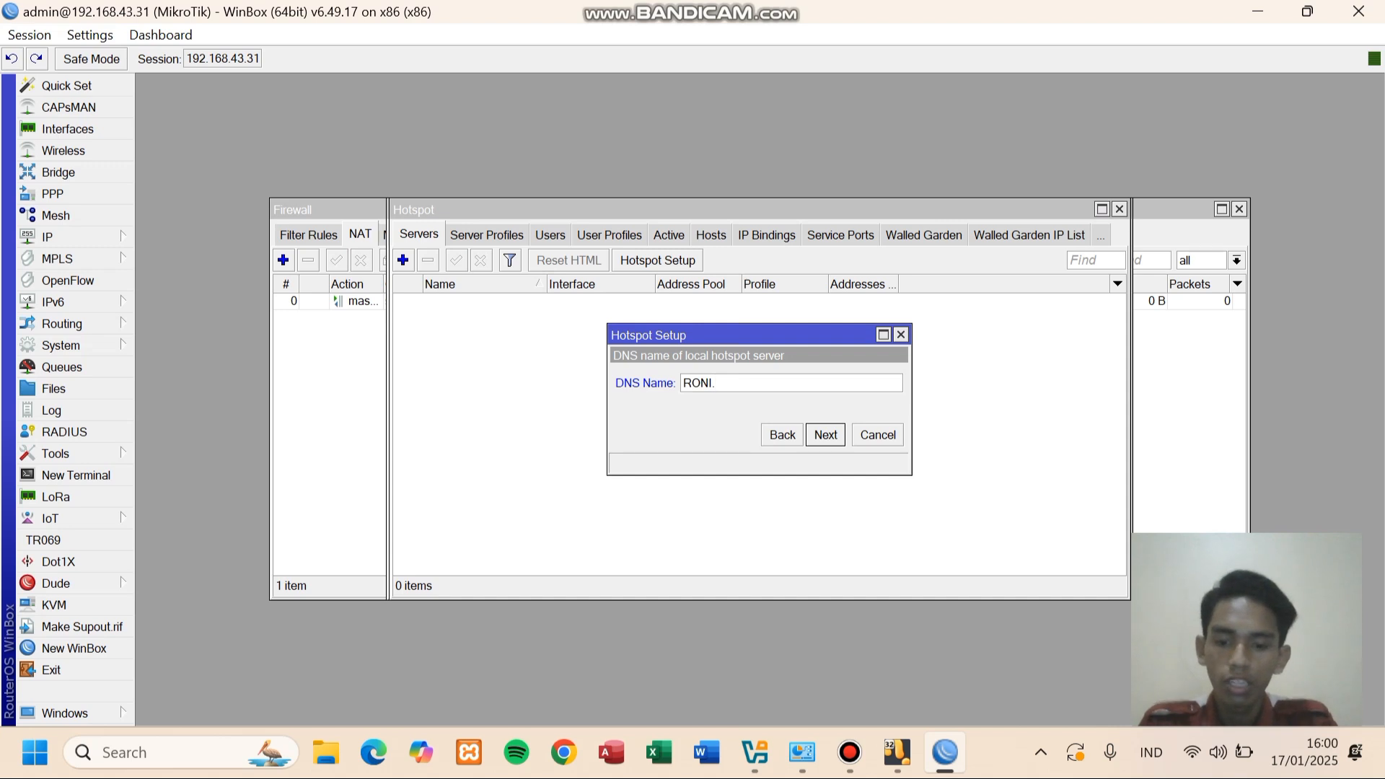
type("net")
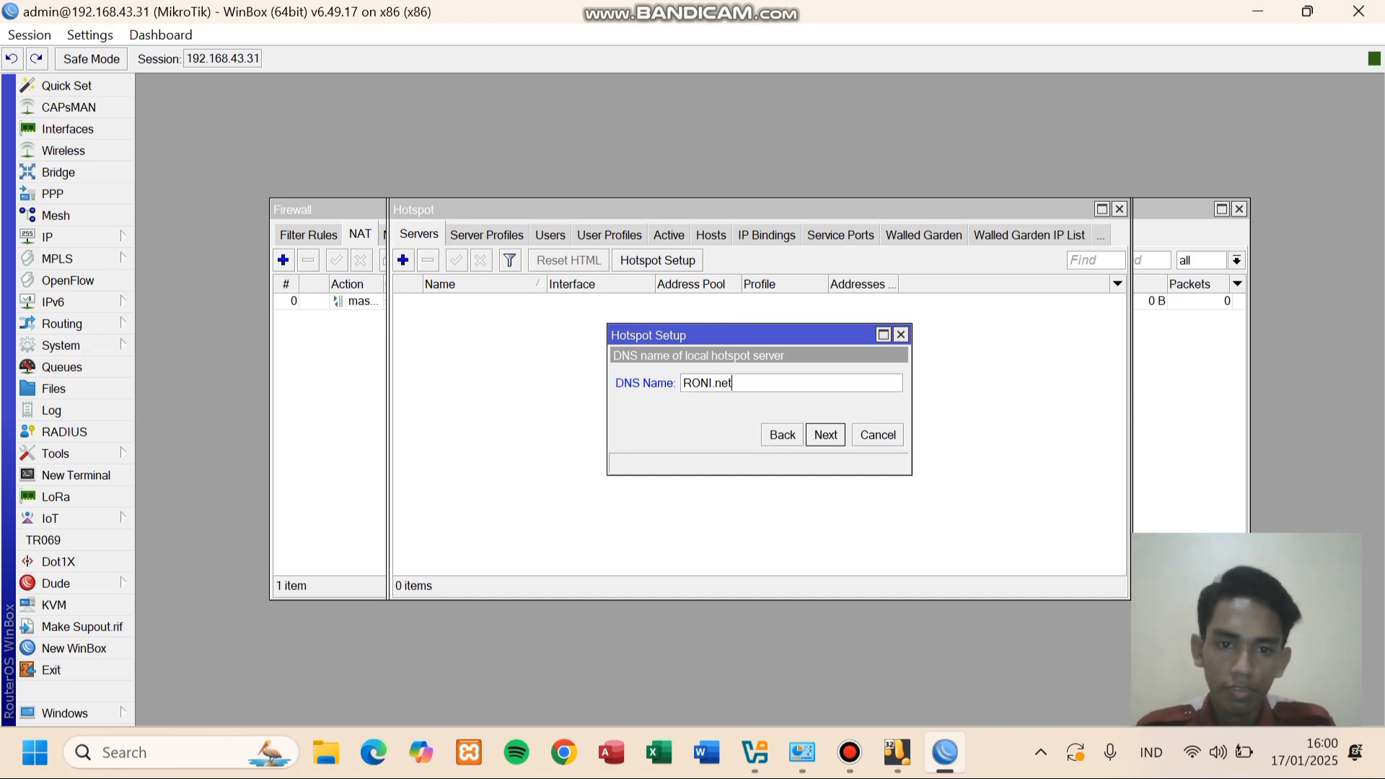
key("Return")
key("Tab")
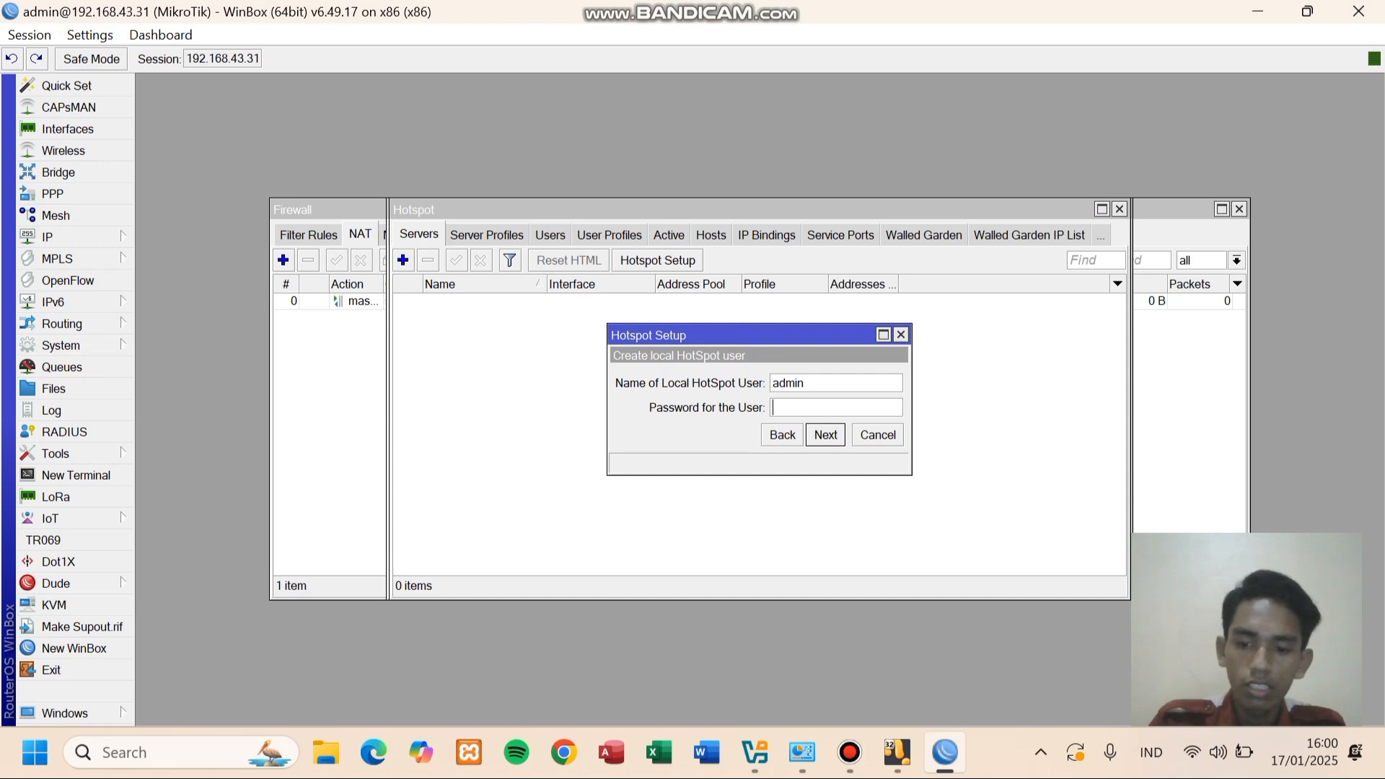
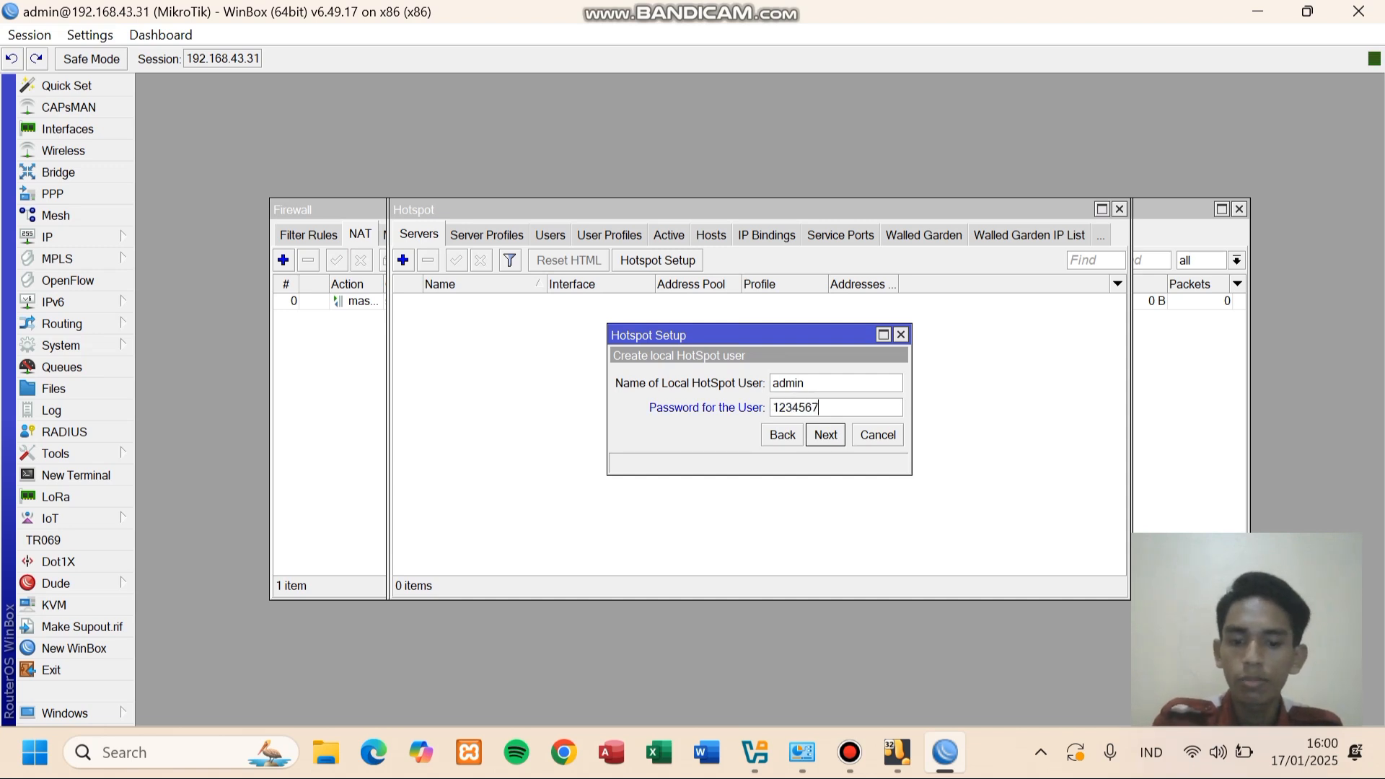
key("Return")
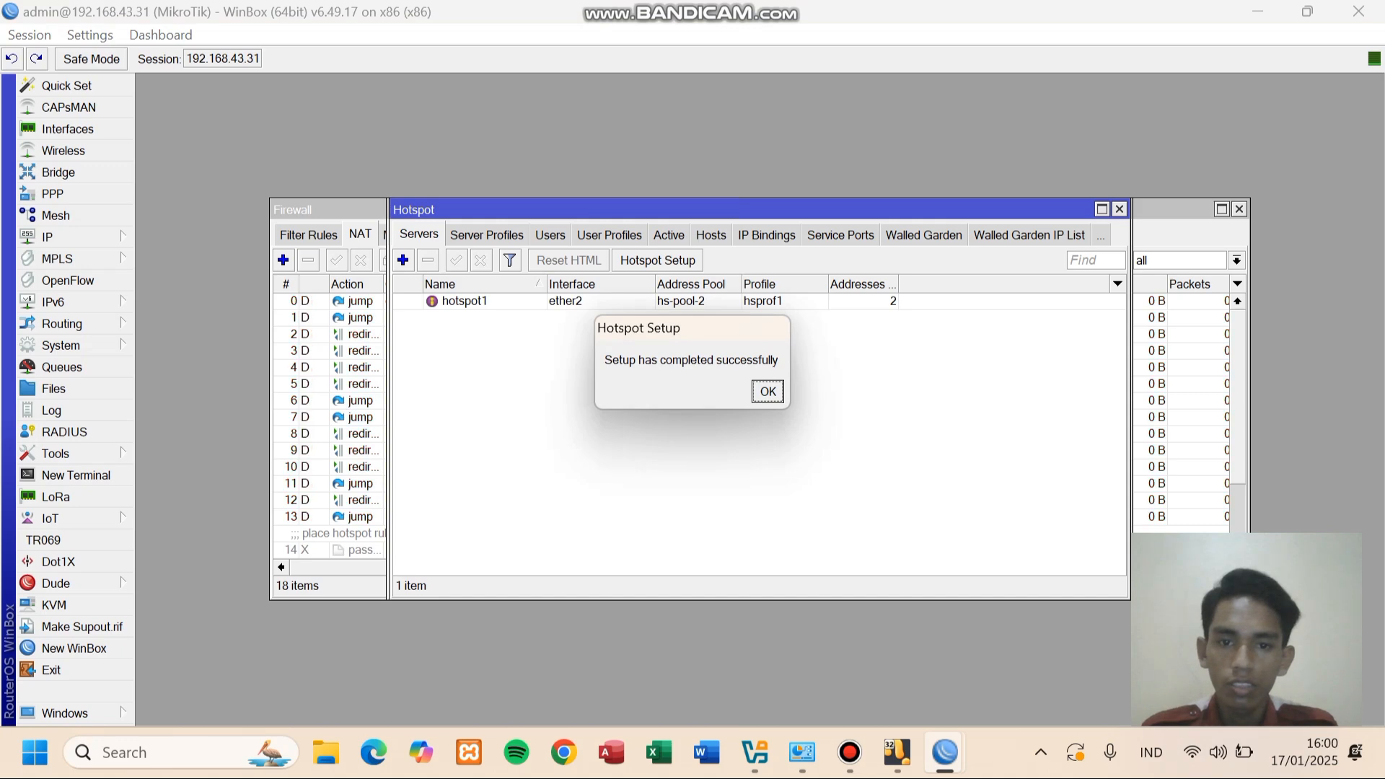
key("Return")
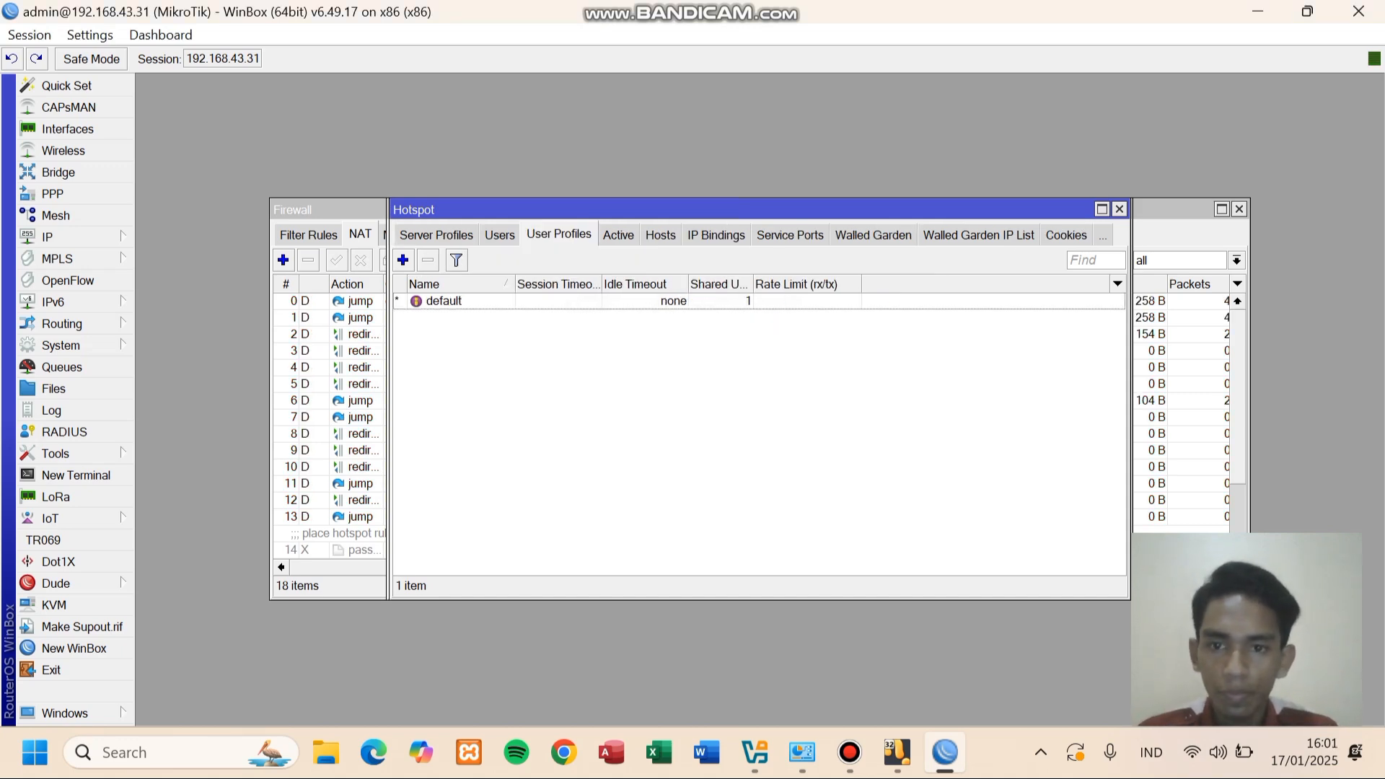
- Create user profile TKJ3B with address pool hs-pool-2, 20 shared users and idle timeout none
left_click(402, 259)
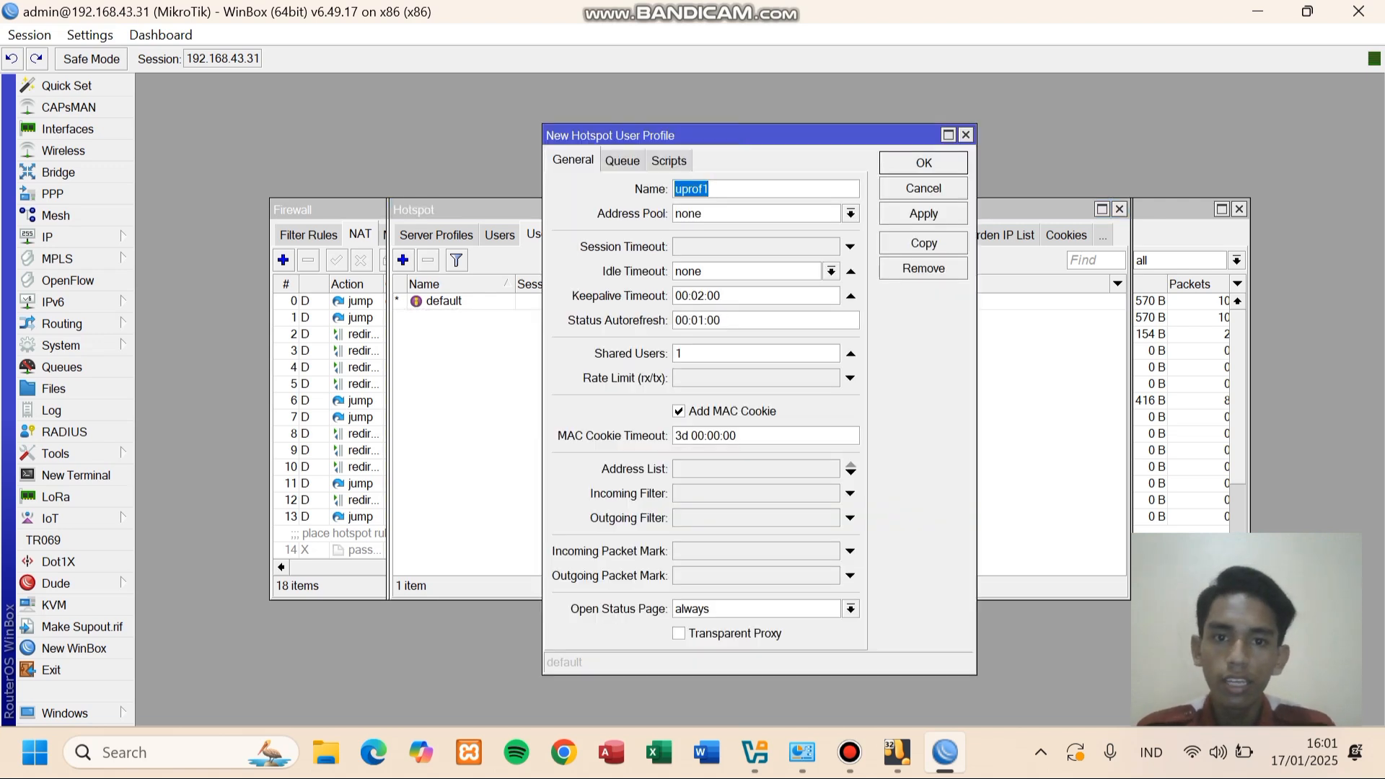
key("BackSpace")
type("TKJ")
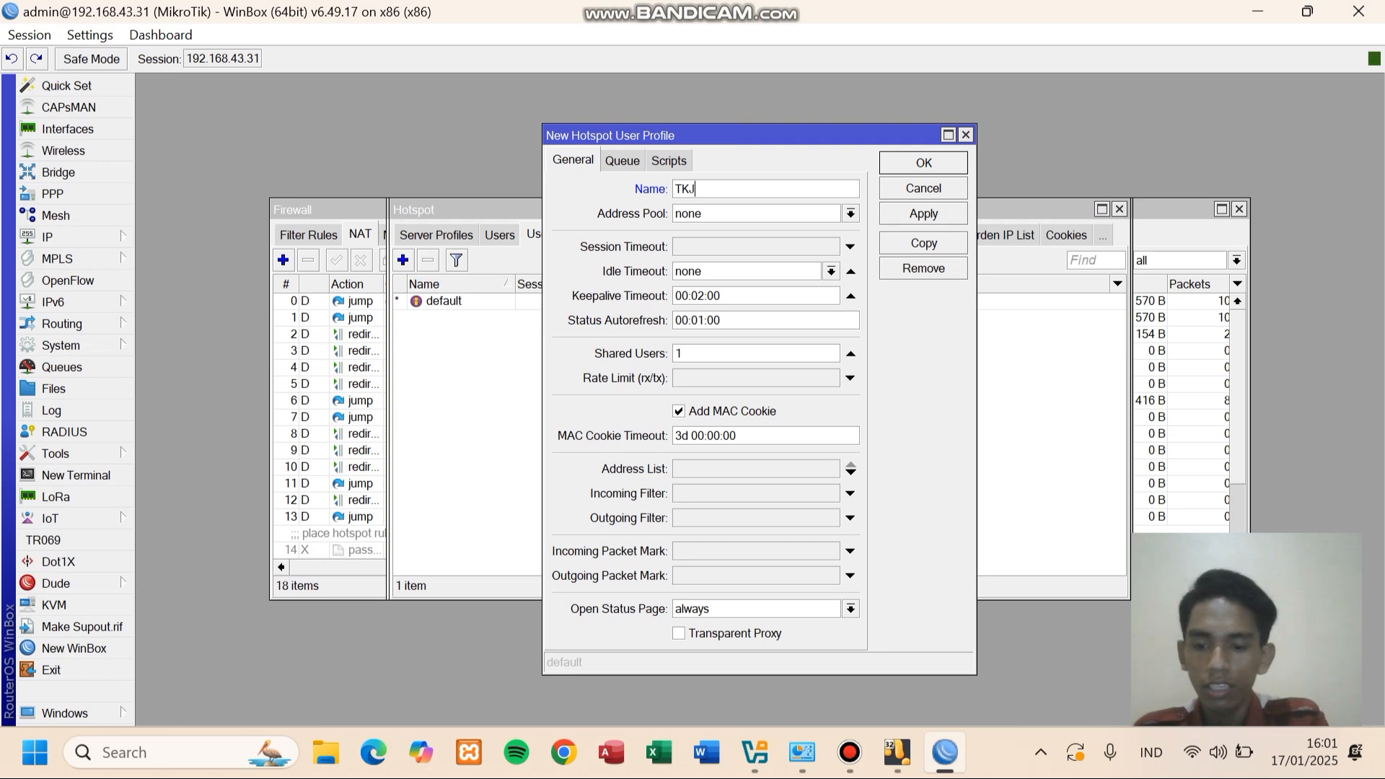
type("3B")
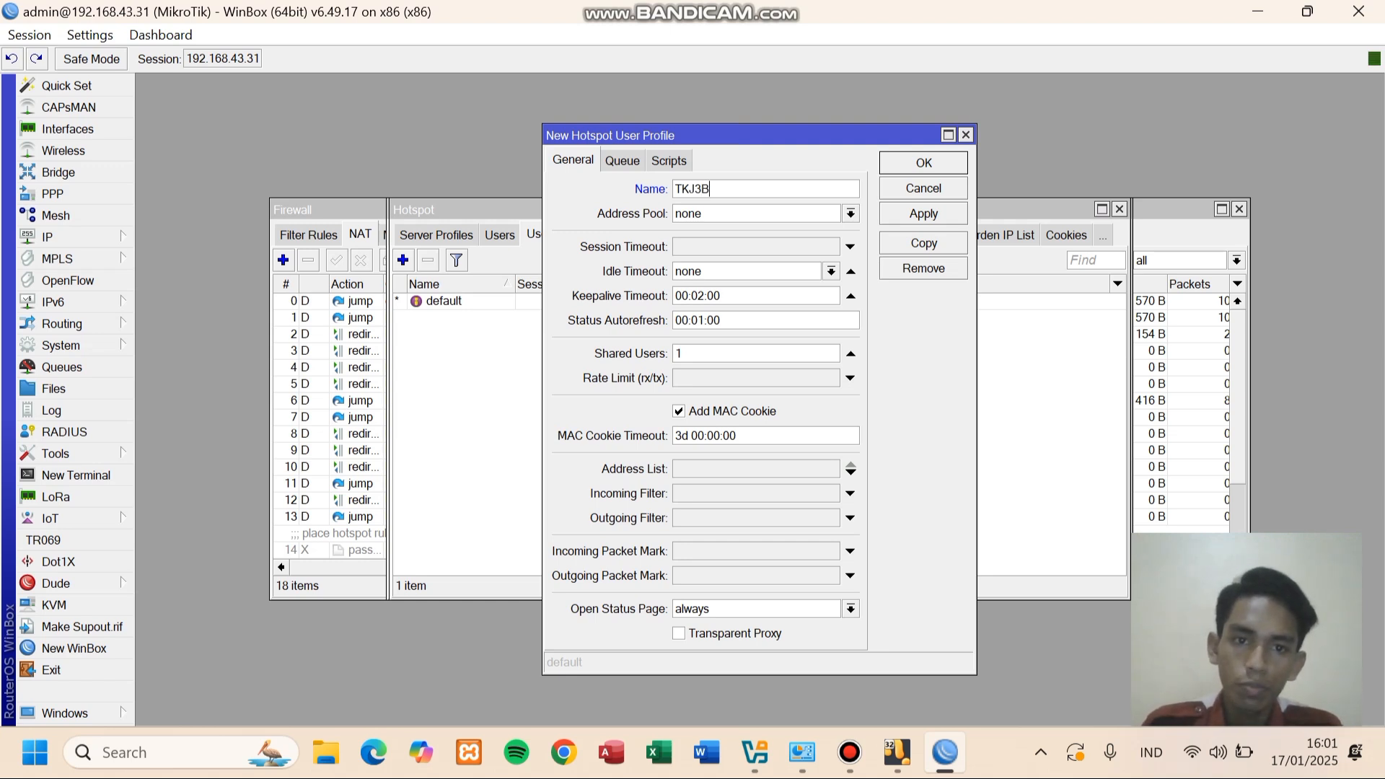
left_click(851, 213)
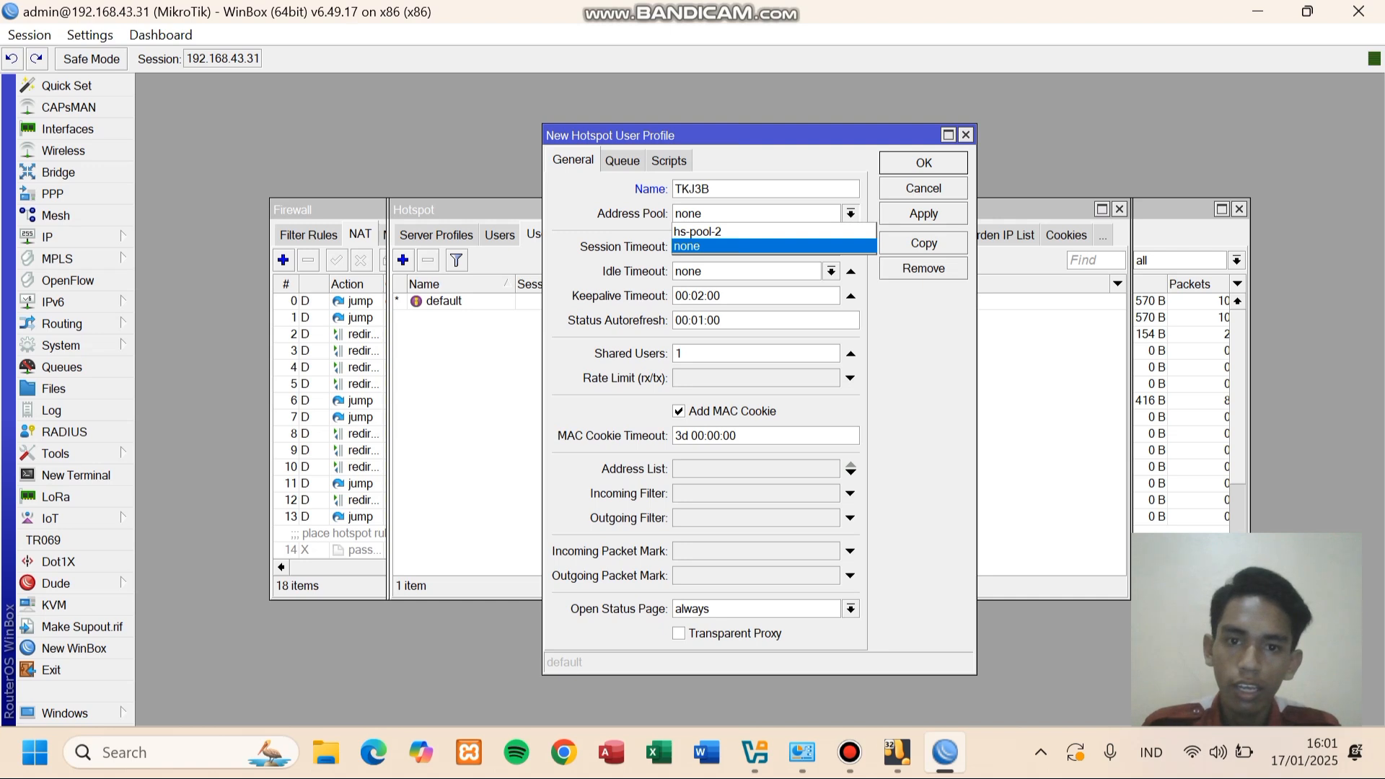
left_click(774, 231)
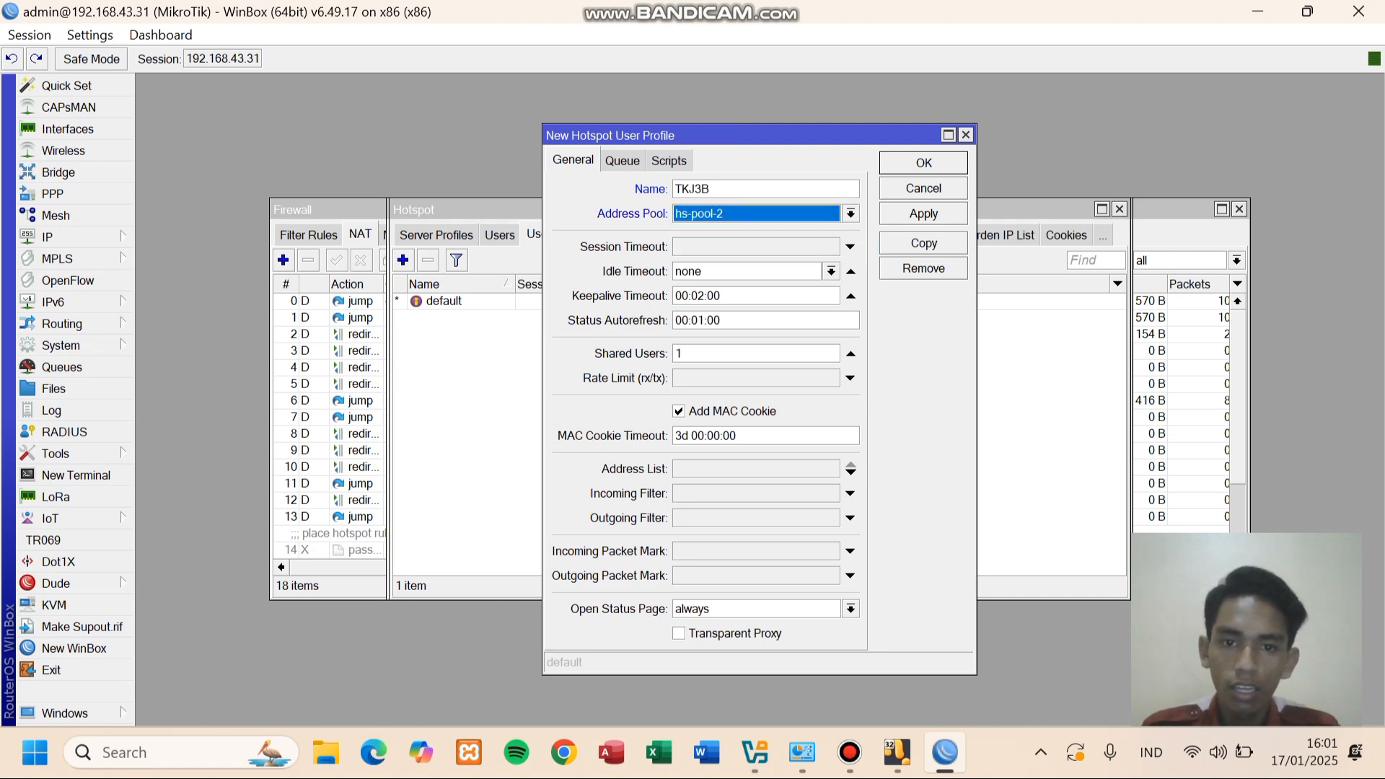
left_click(684, 354)
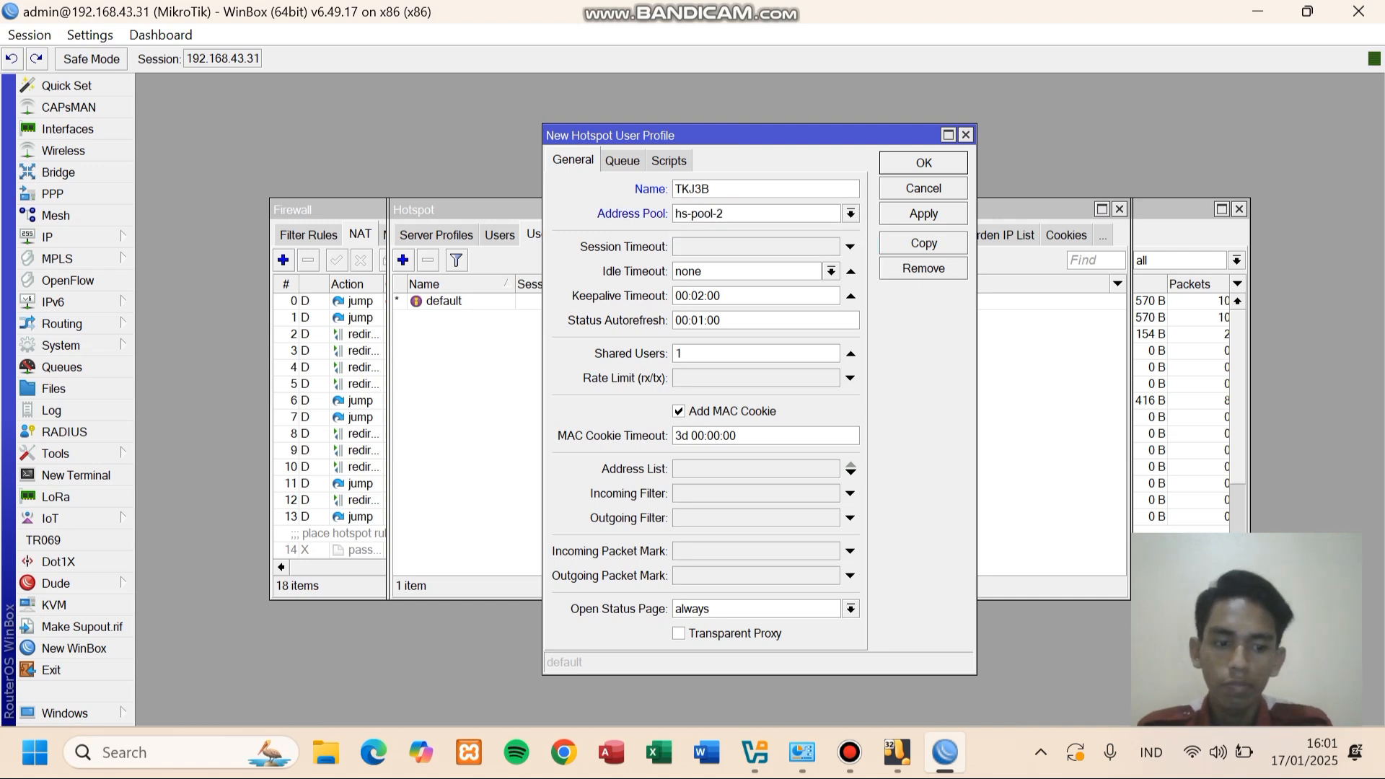
key("BackSpace")
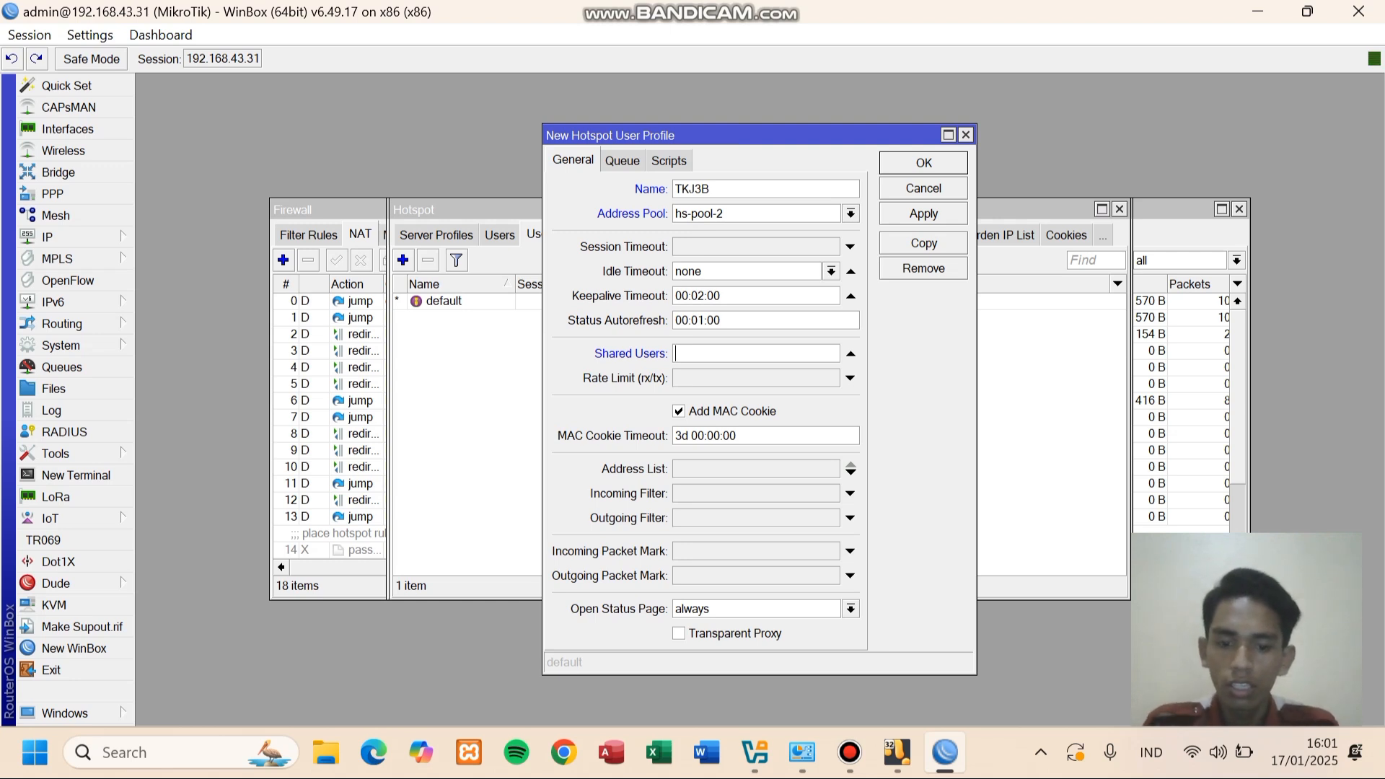
type("20")
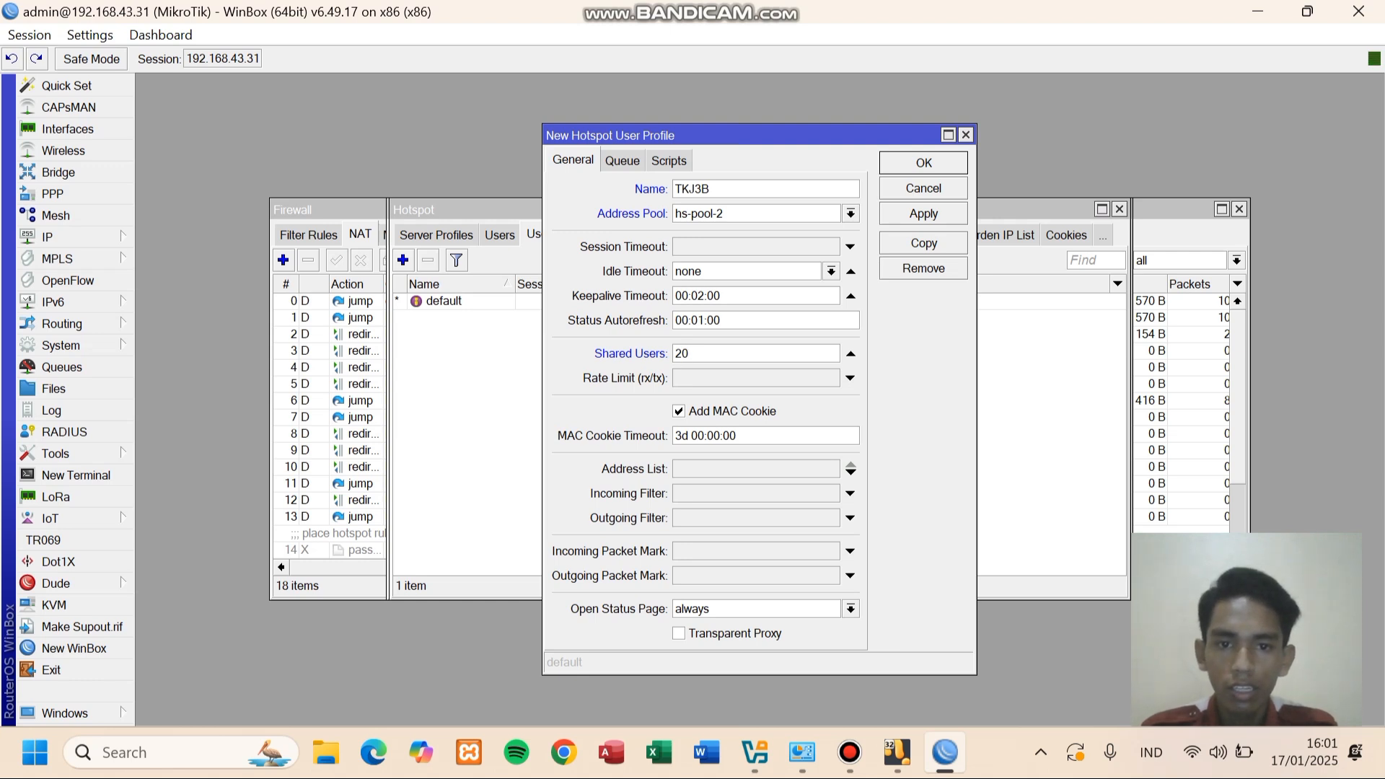
left_click(831, 272)
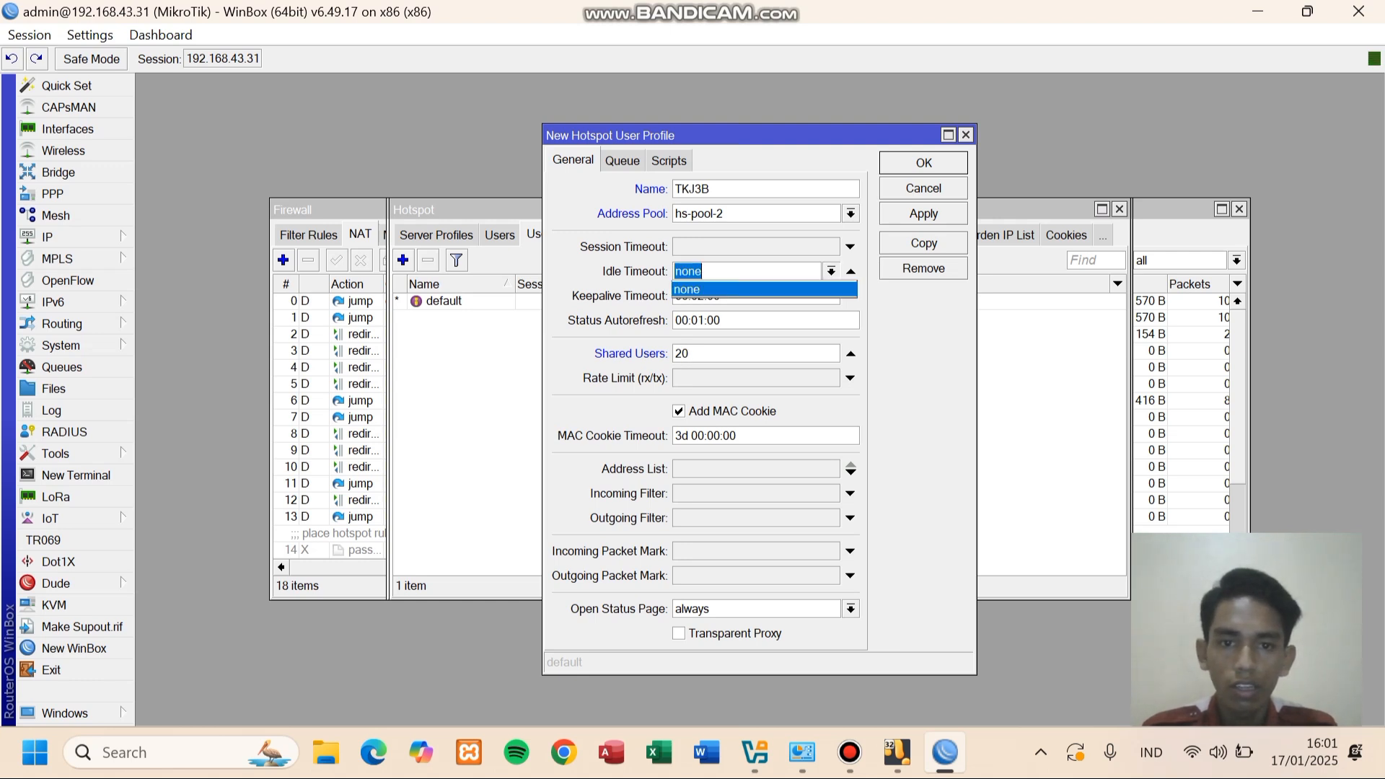
left_click(830, 289)
left_click(923, 214)
left_click(923, 162)
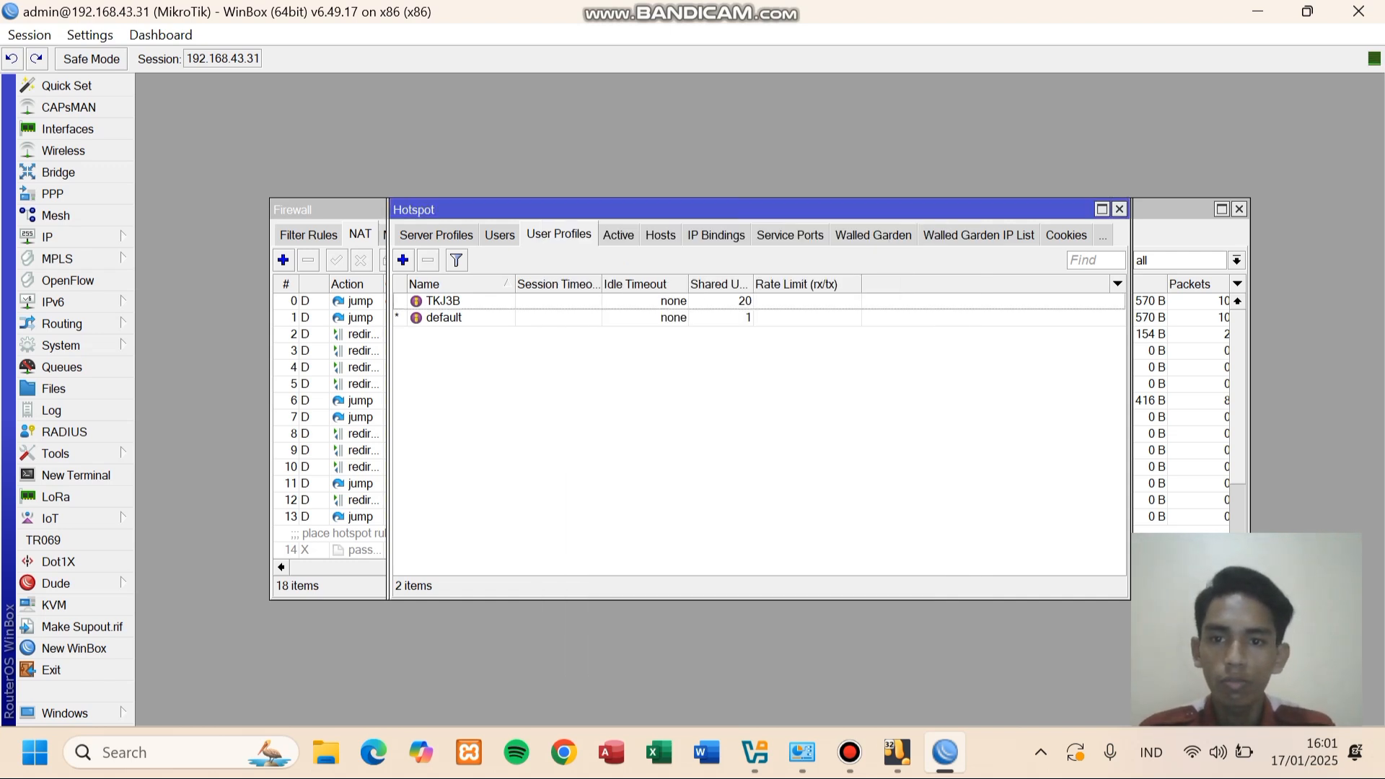
- Add a new password-protected hotspot user assigned to the TKJ3B profile
left_click(499, 234)
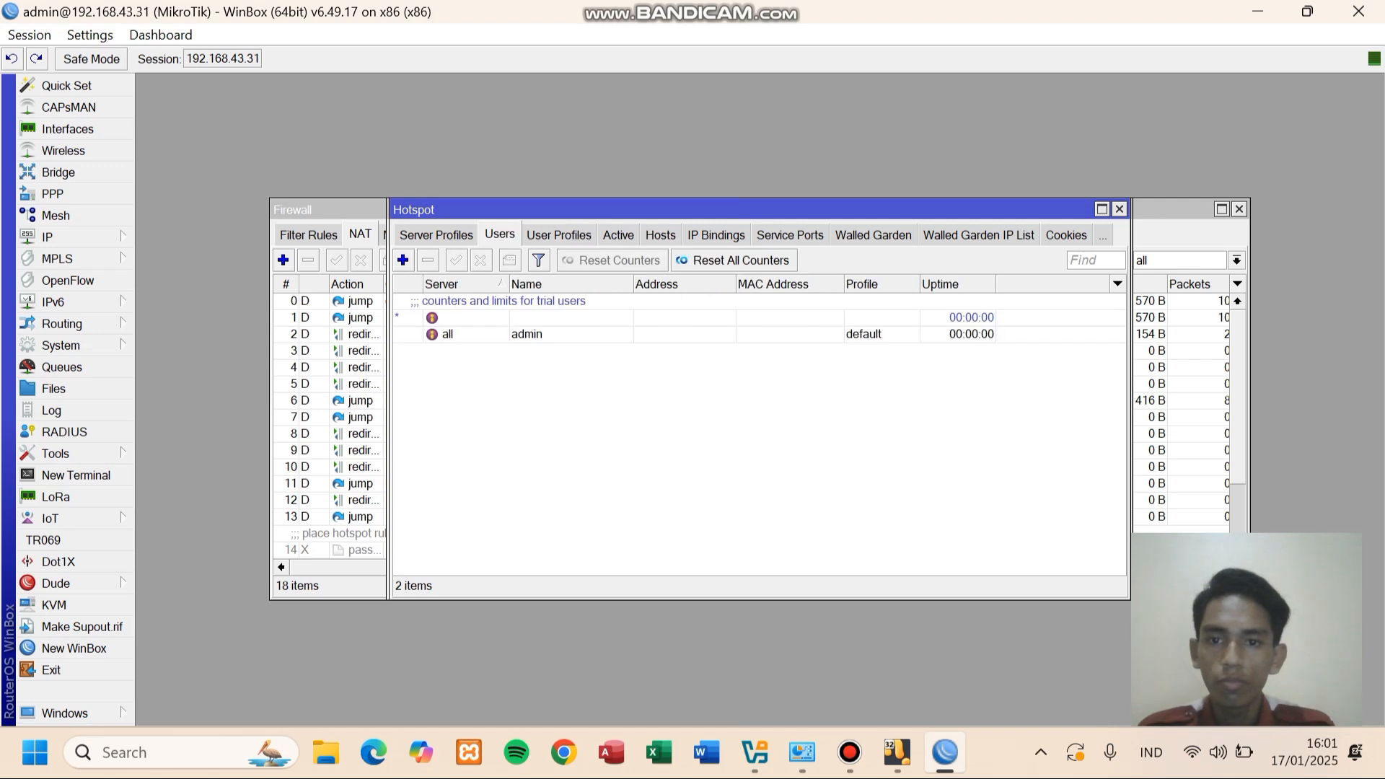
left_click(403, 260)
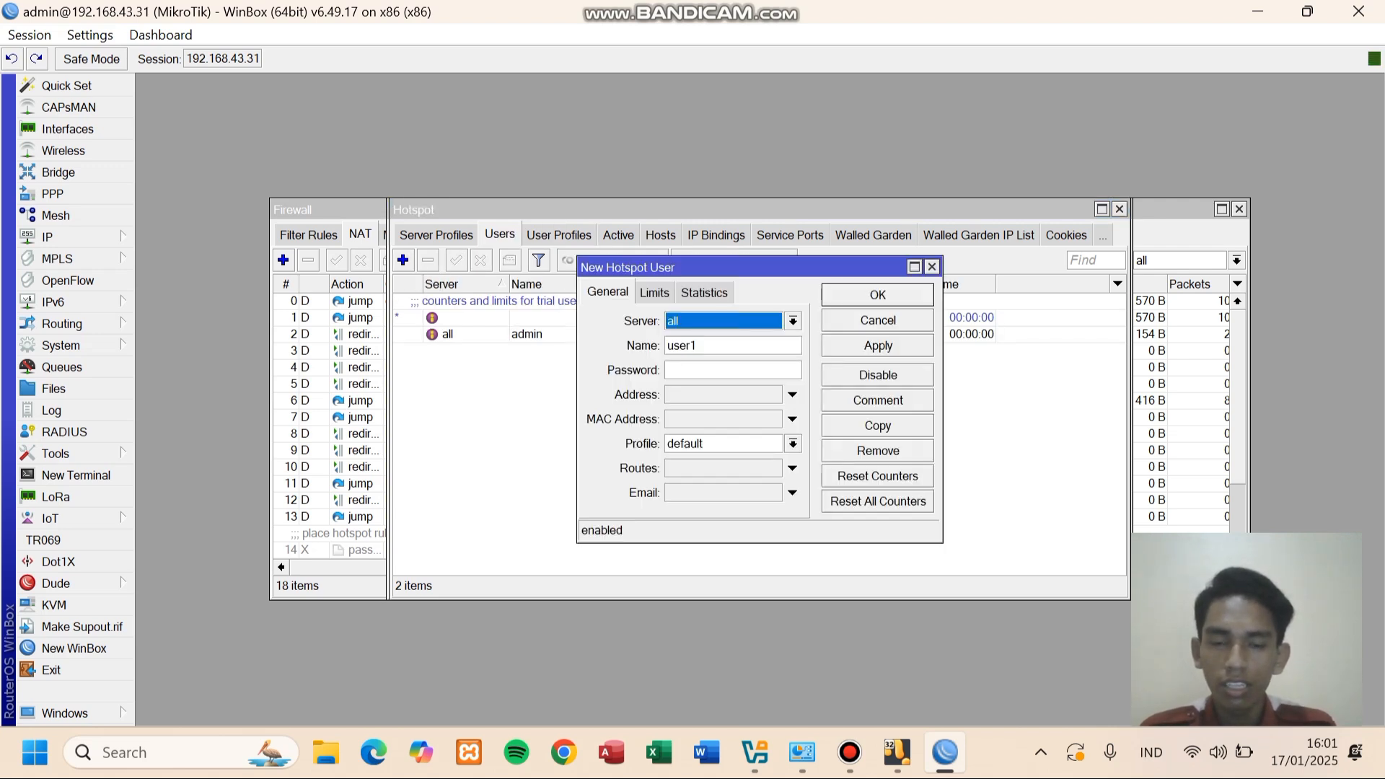
left_click(698, 345)
key("BackSpace")
key("BackSpace")
key("BackSpace")
key("BackSpace")
key("BackSpace")
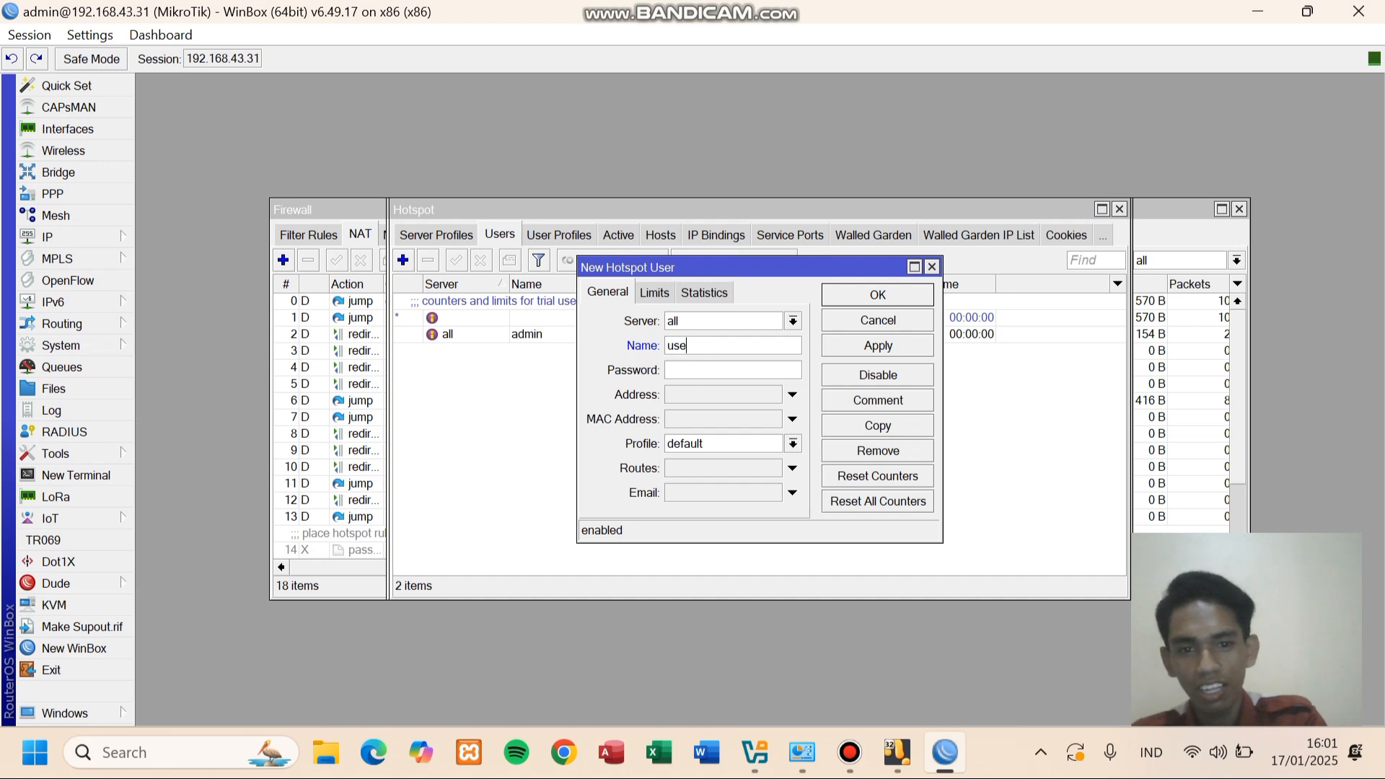
type("roni")
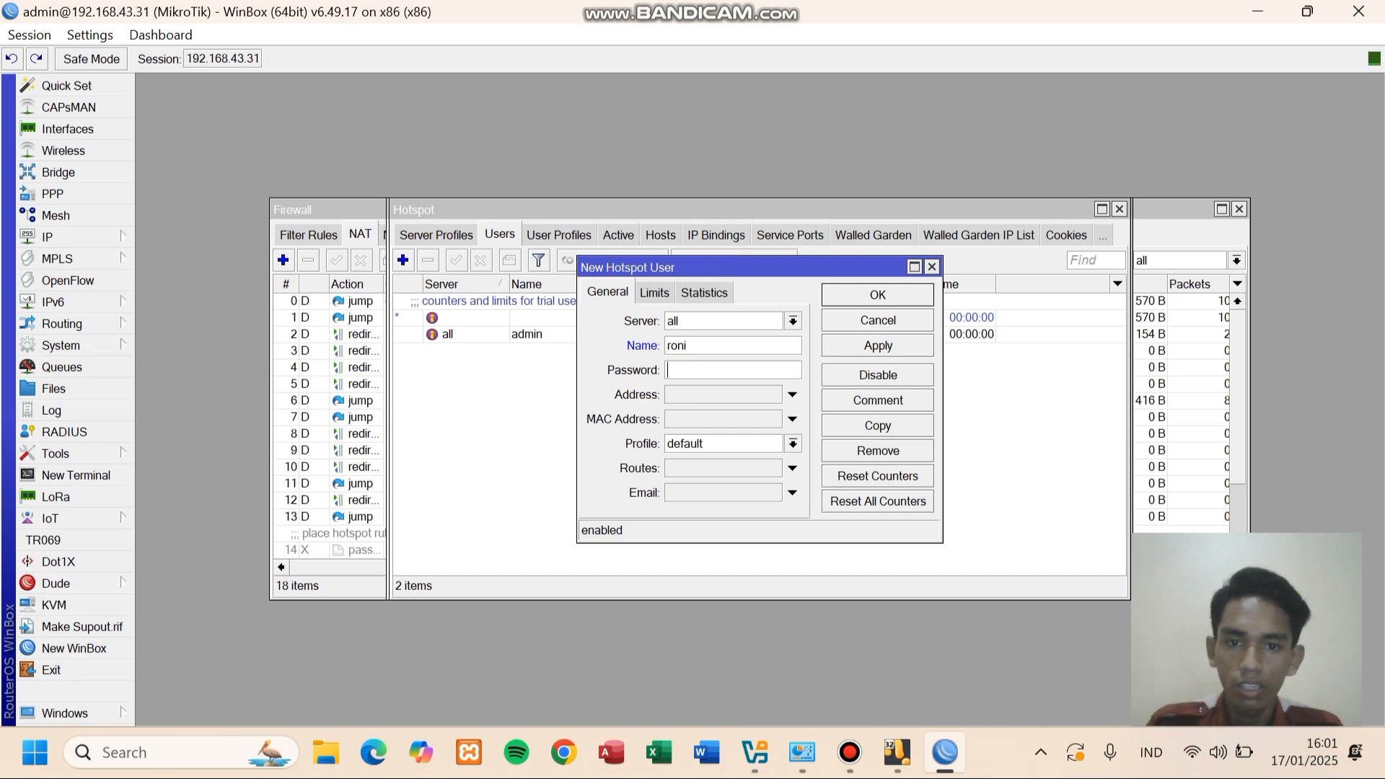
type("*******")
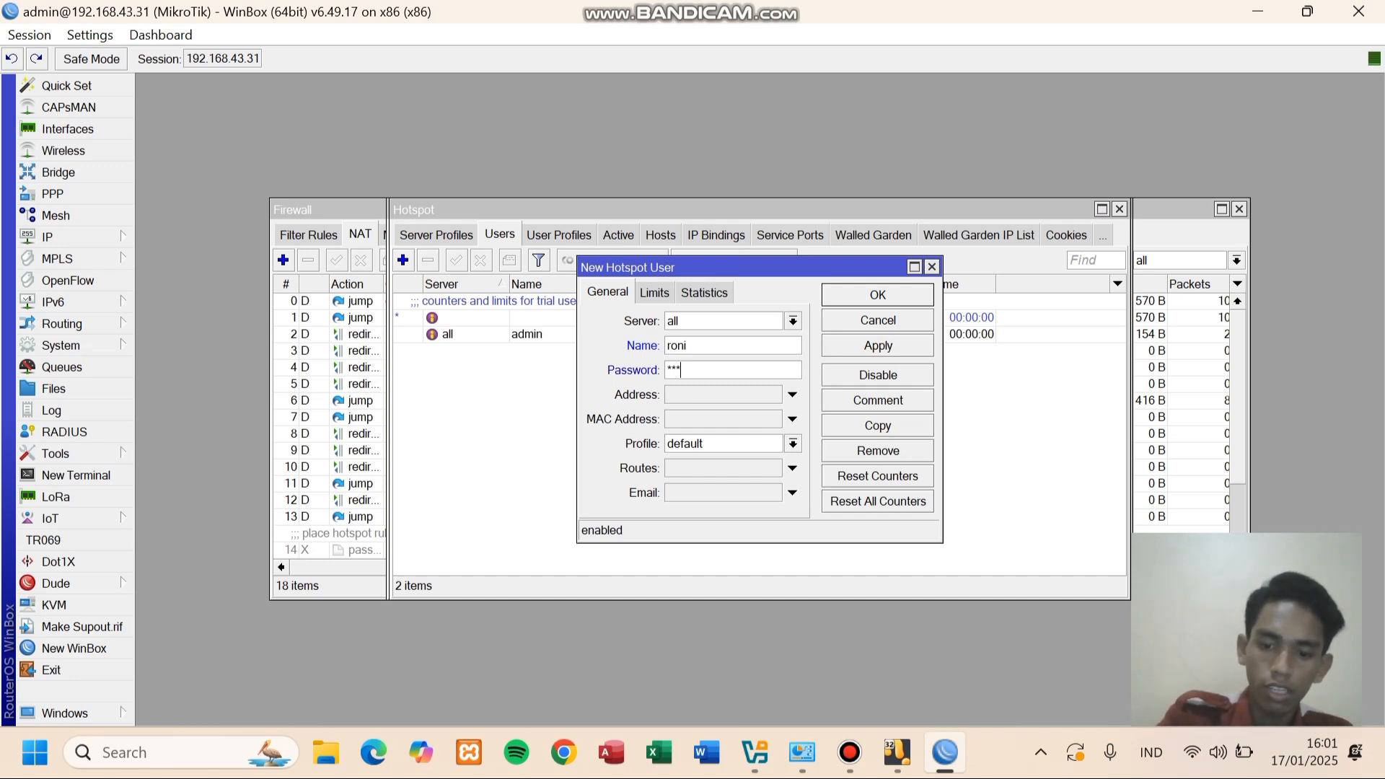
type("*")
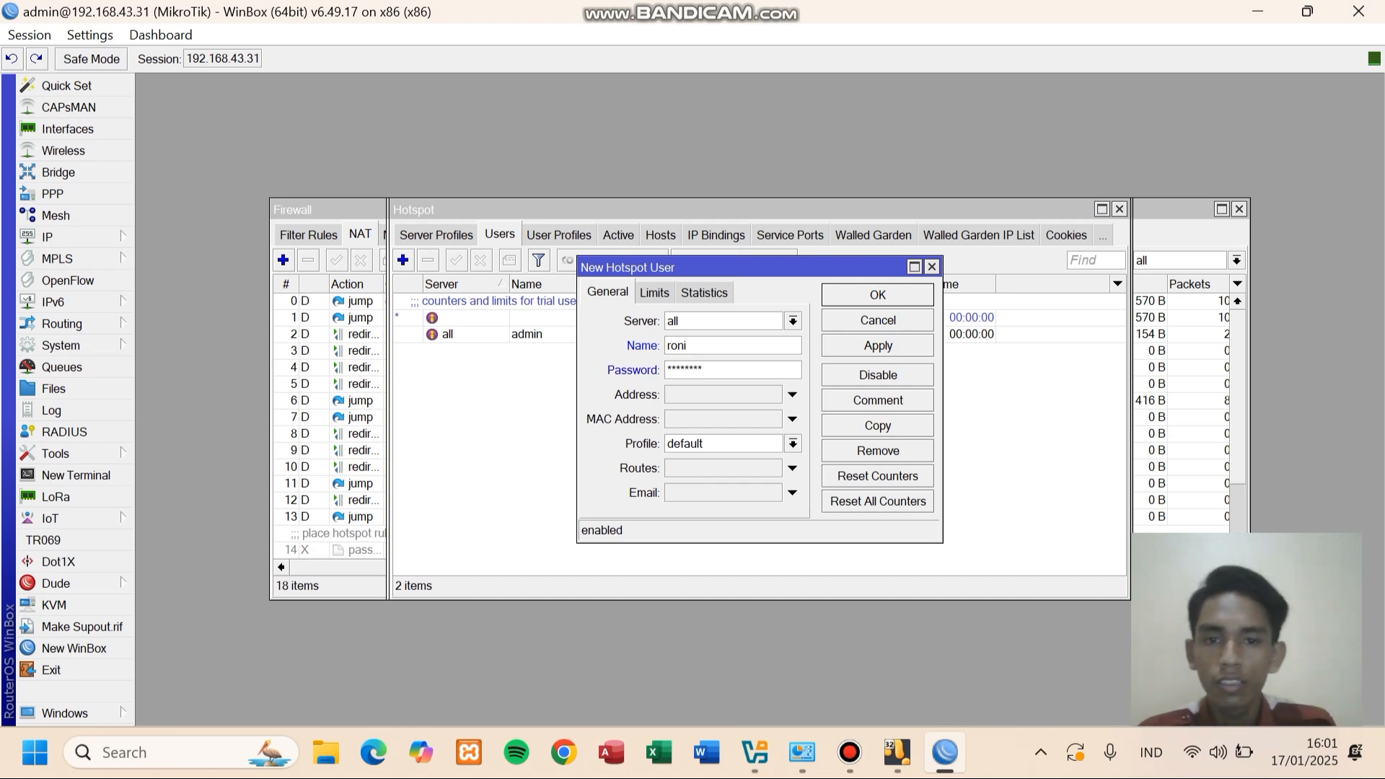
left_click(793, 443)
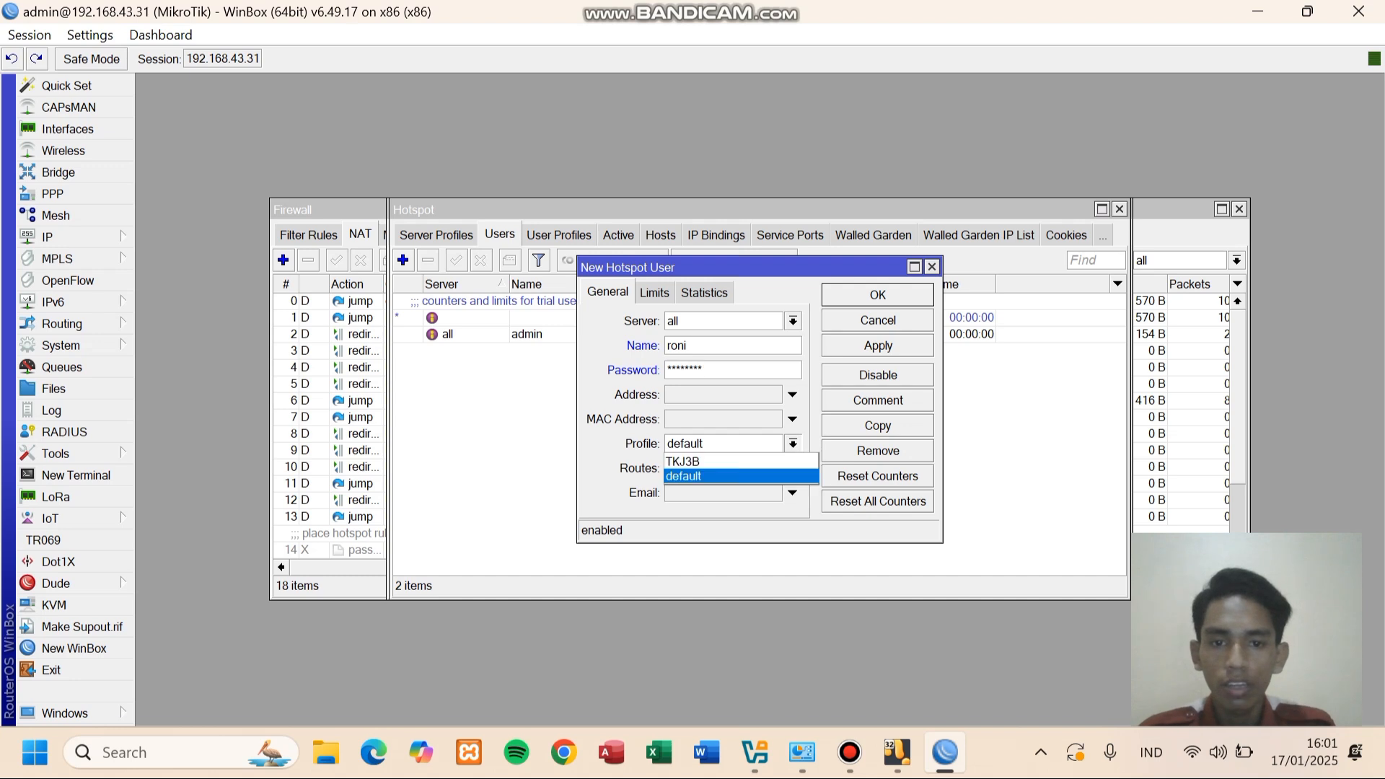
left_click(721, 461)
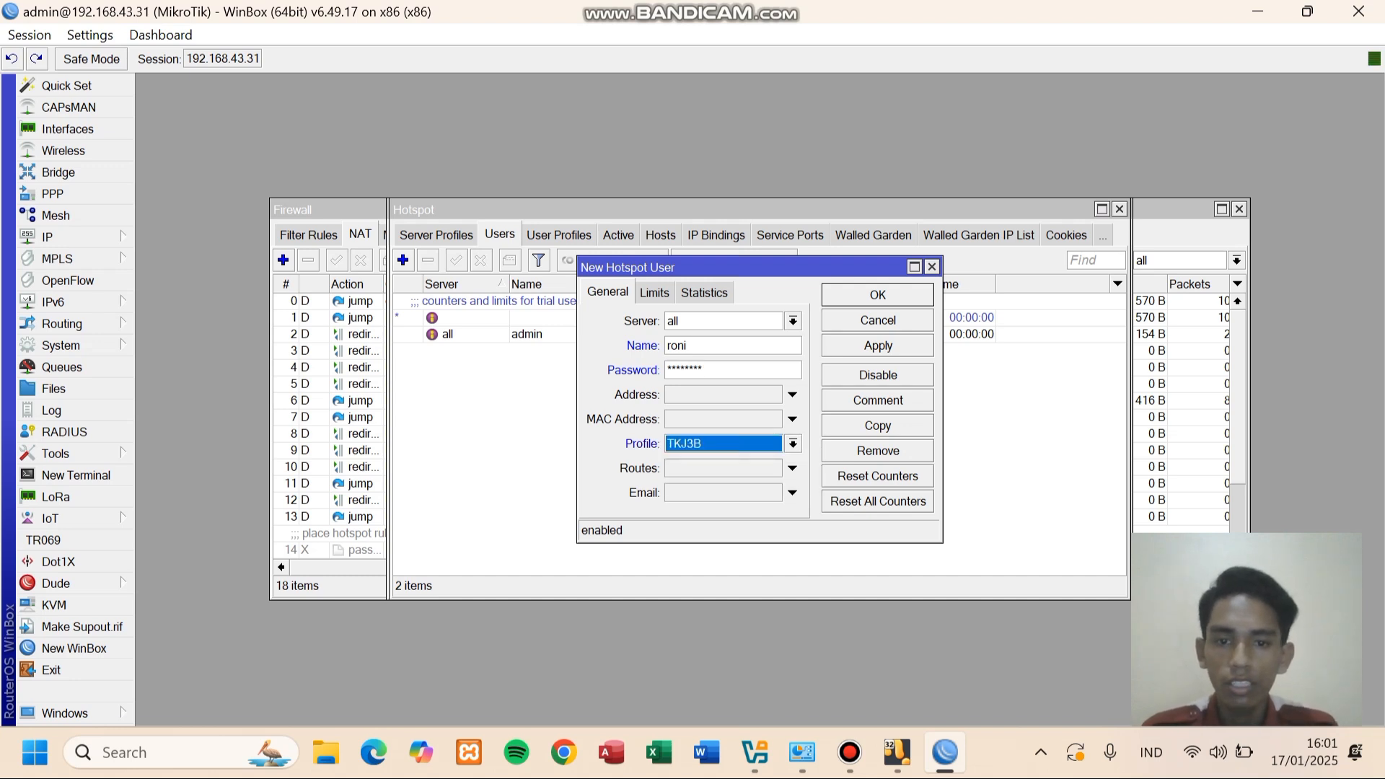
left_click(654, 293)
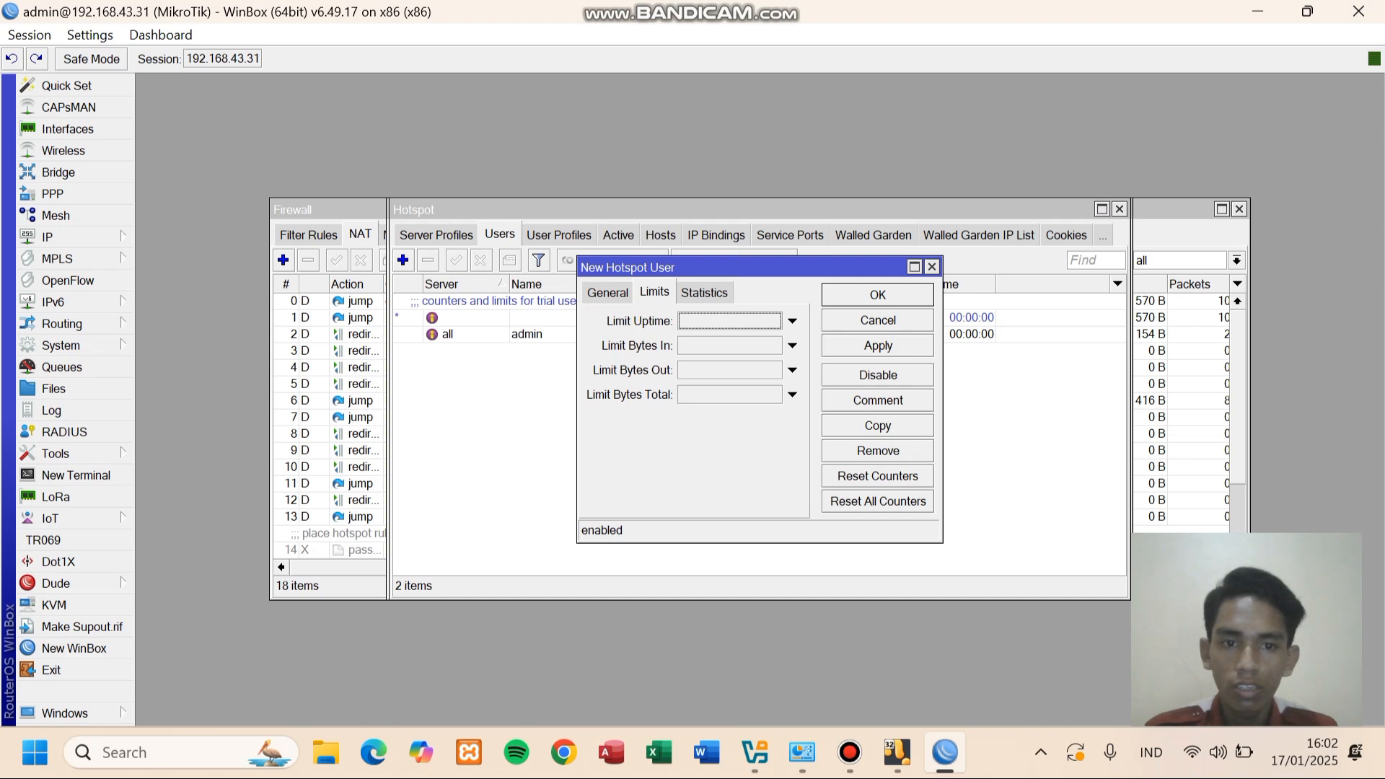
left_click(878, 346)
left_click(878, 295)
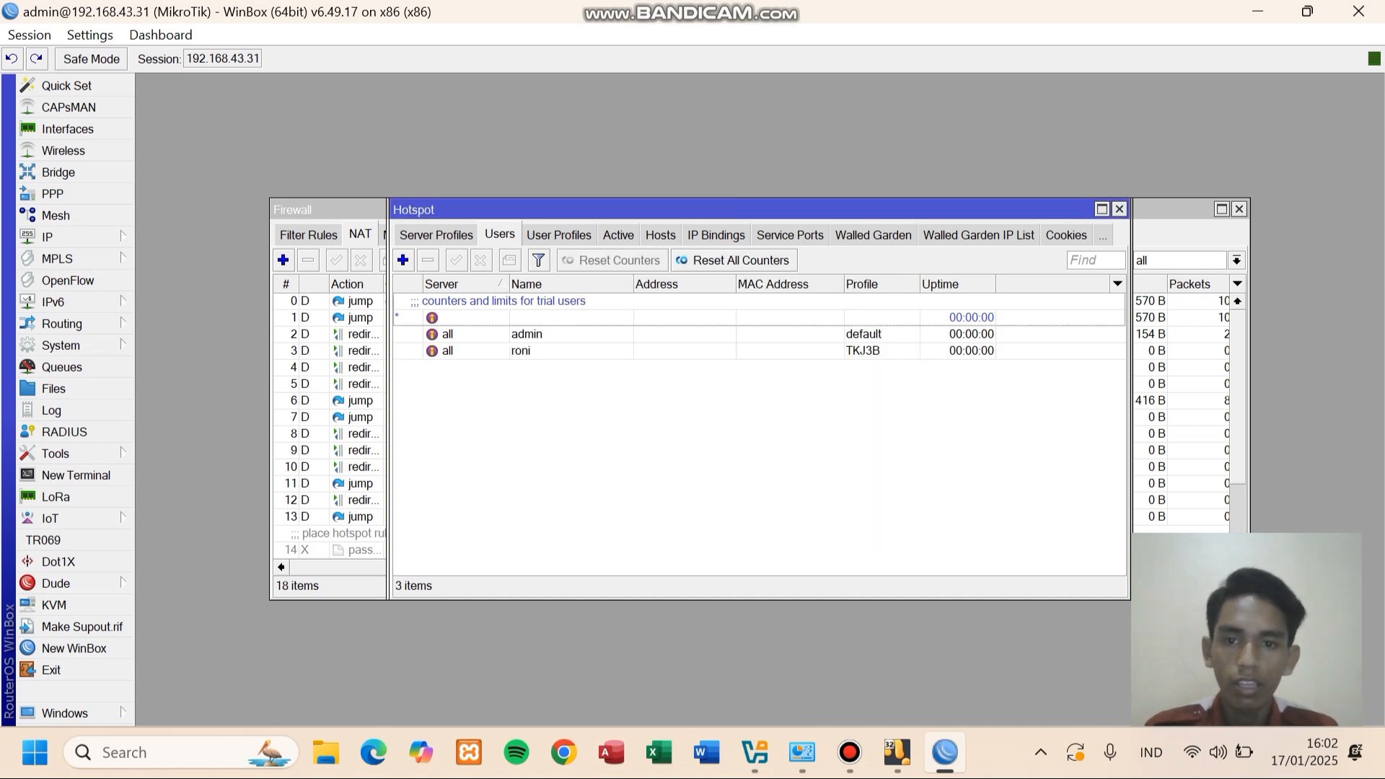
- Review the hotspot Servers and Server Profiles lists, then launch Google Chrome
left_click(436, 235)
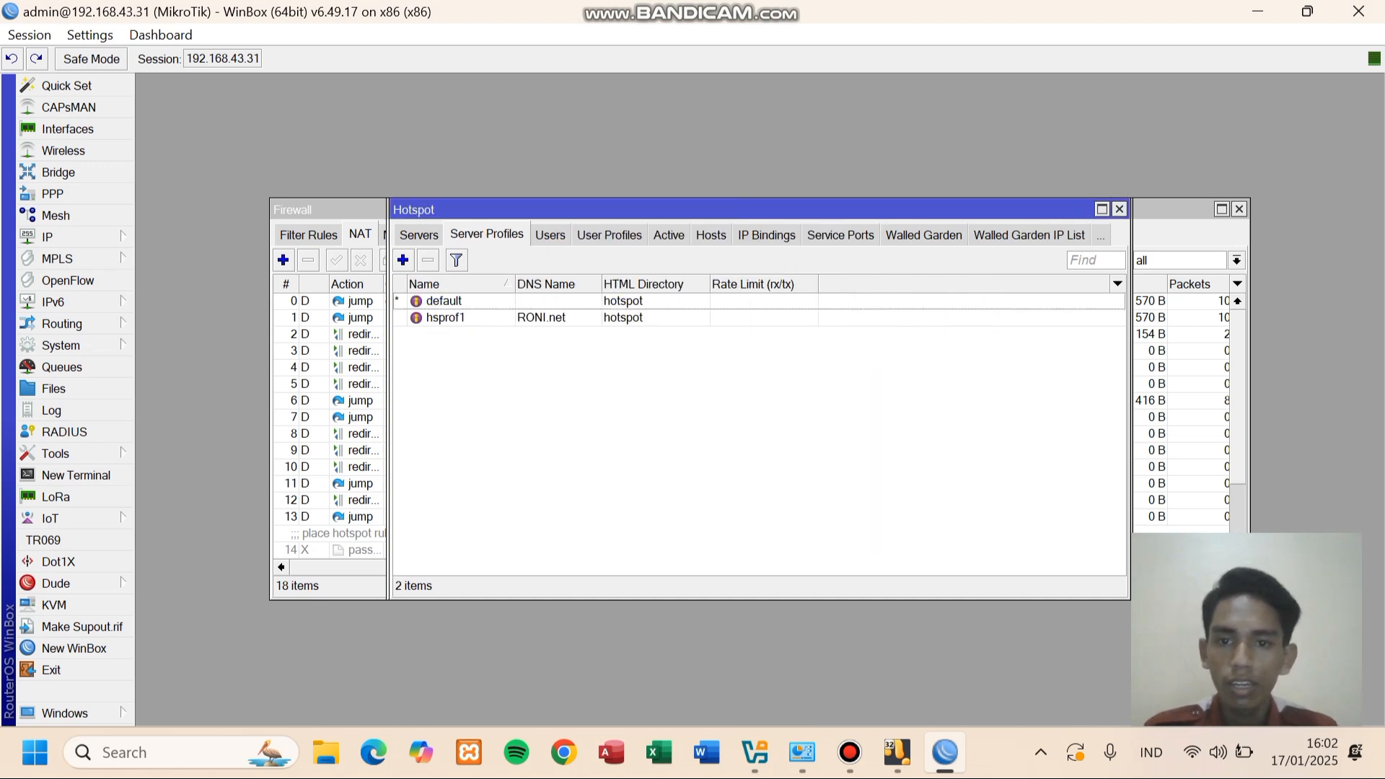
left_click(419, 235)
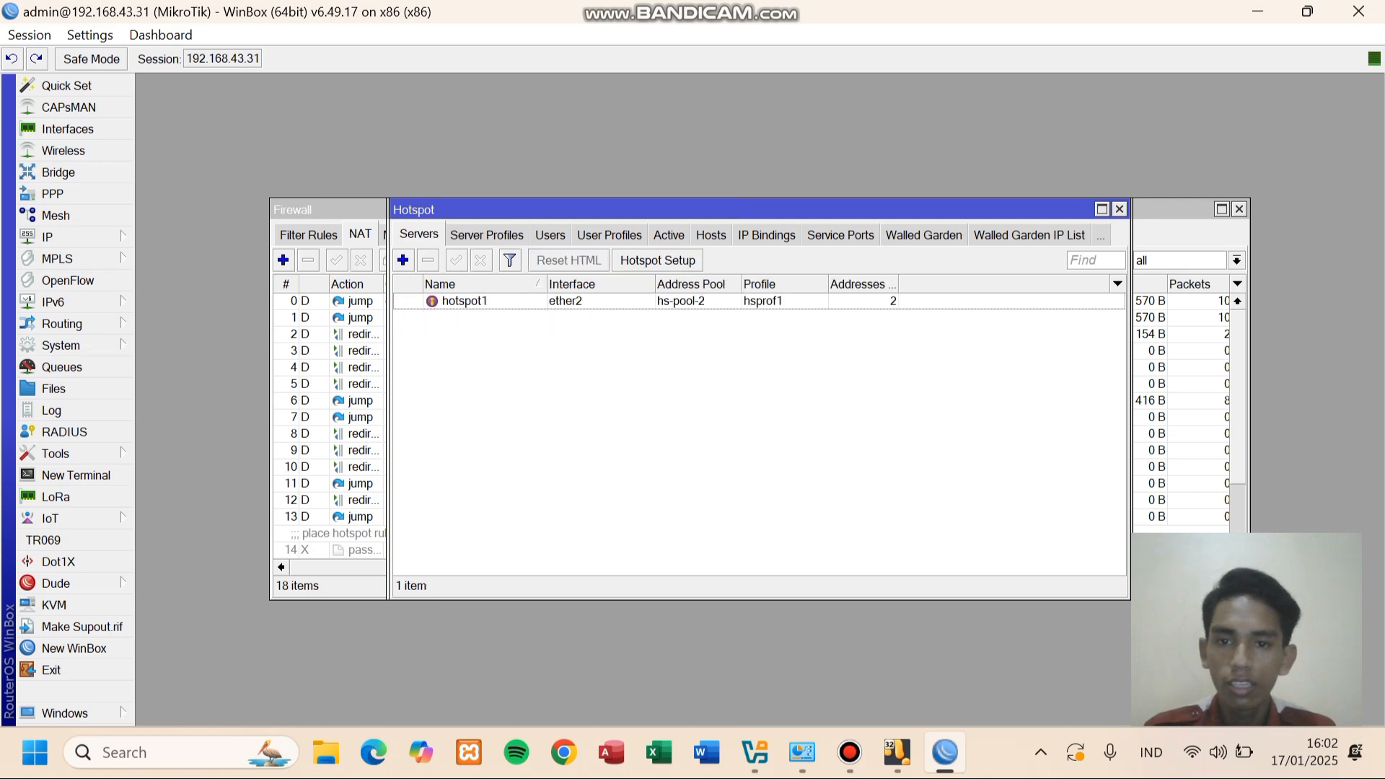
left_click(487, 234)
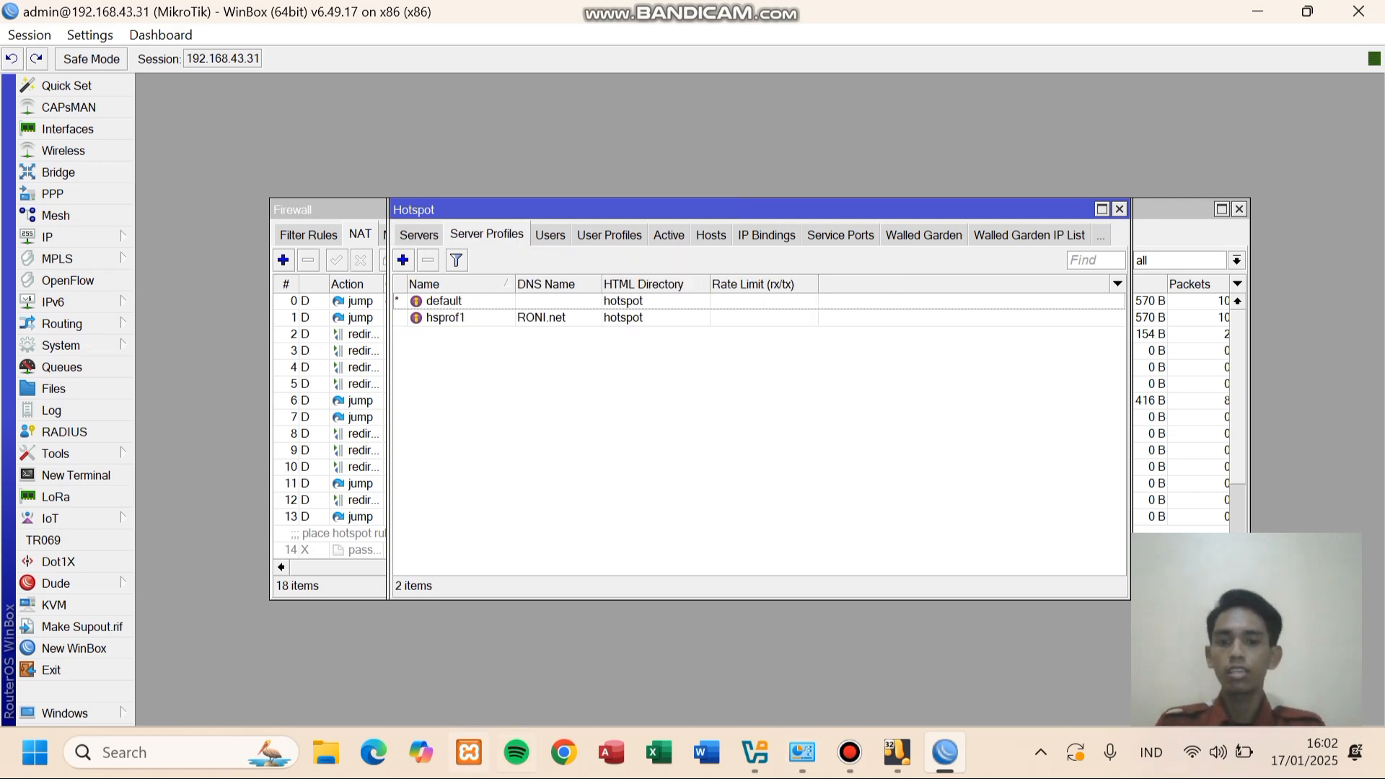
left_click(563, 753)
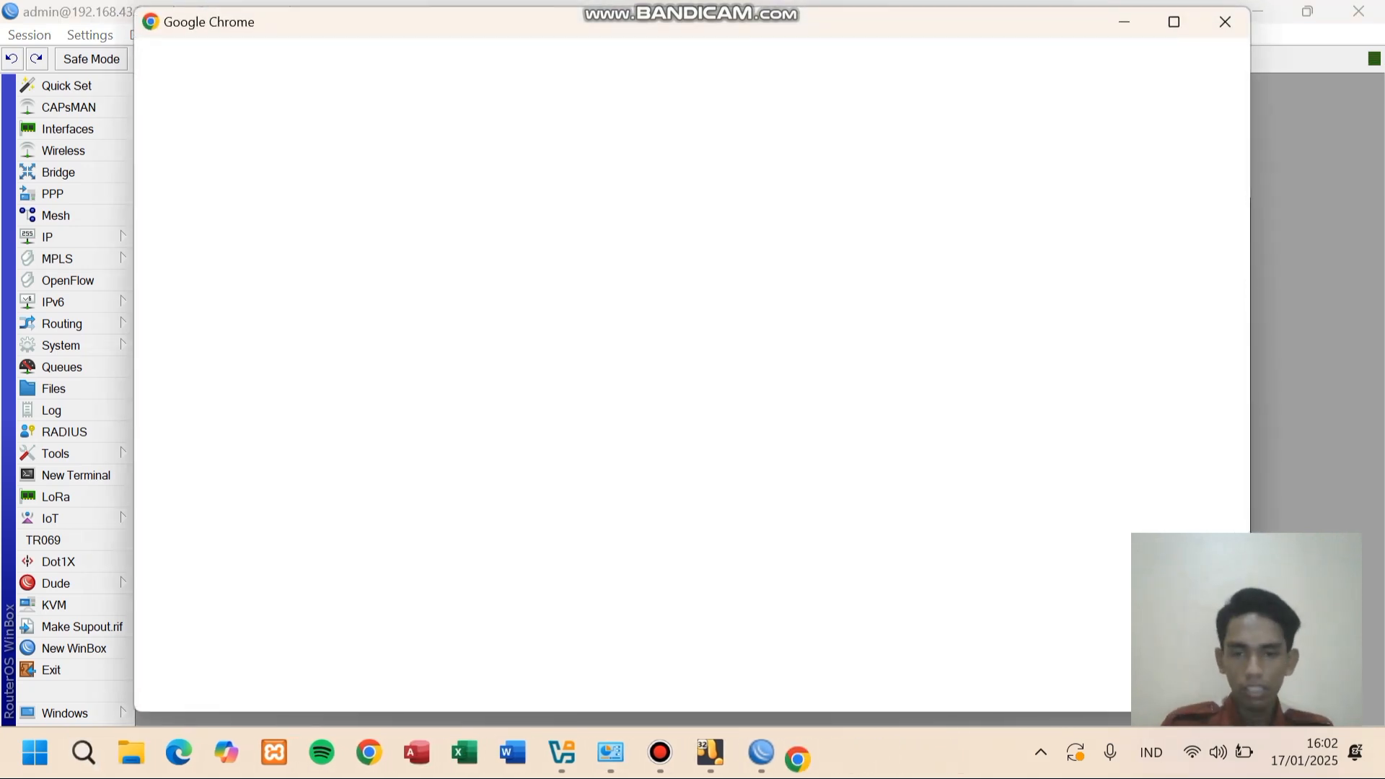
- Load the hotspot portal at 192.168.45.1 in Chrome, dismissing the translation offer
left_click(787, 357)
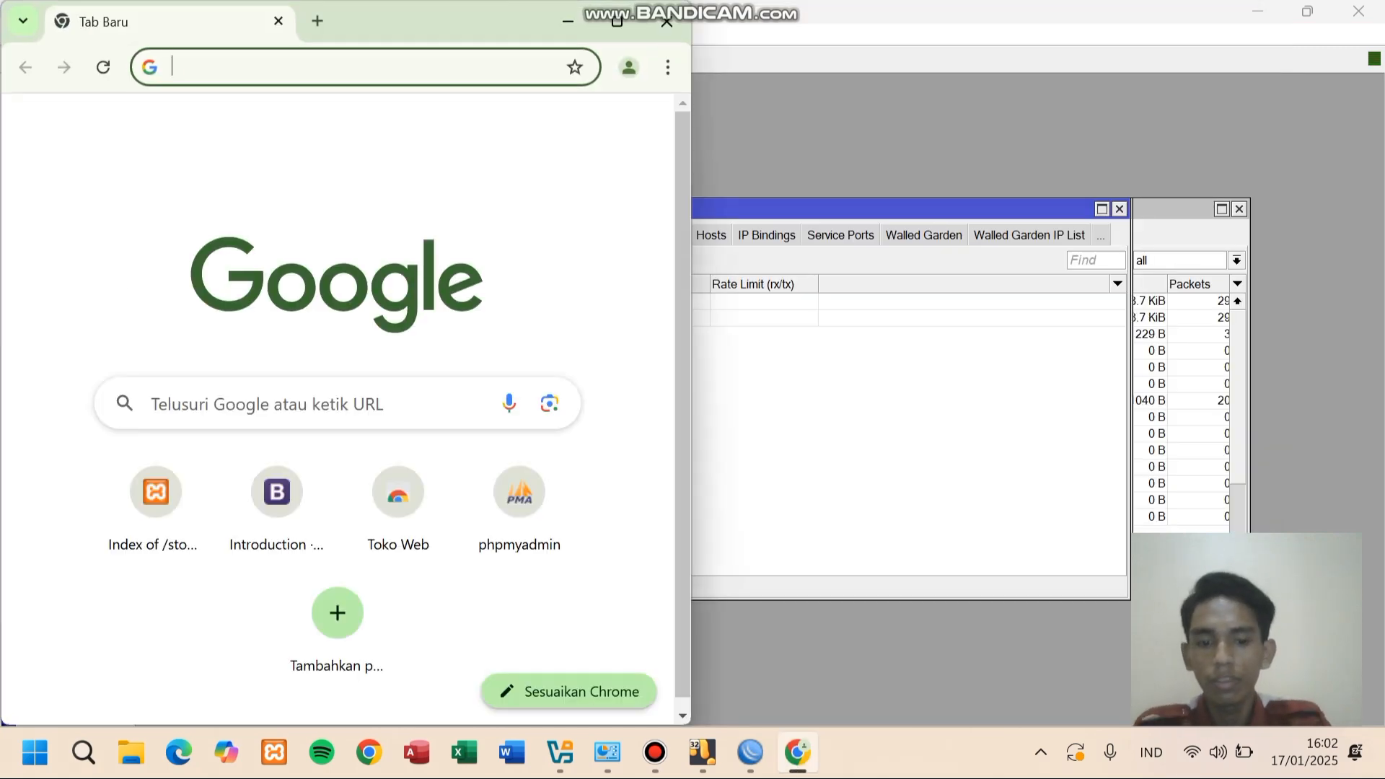
type("192")
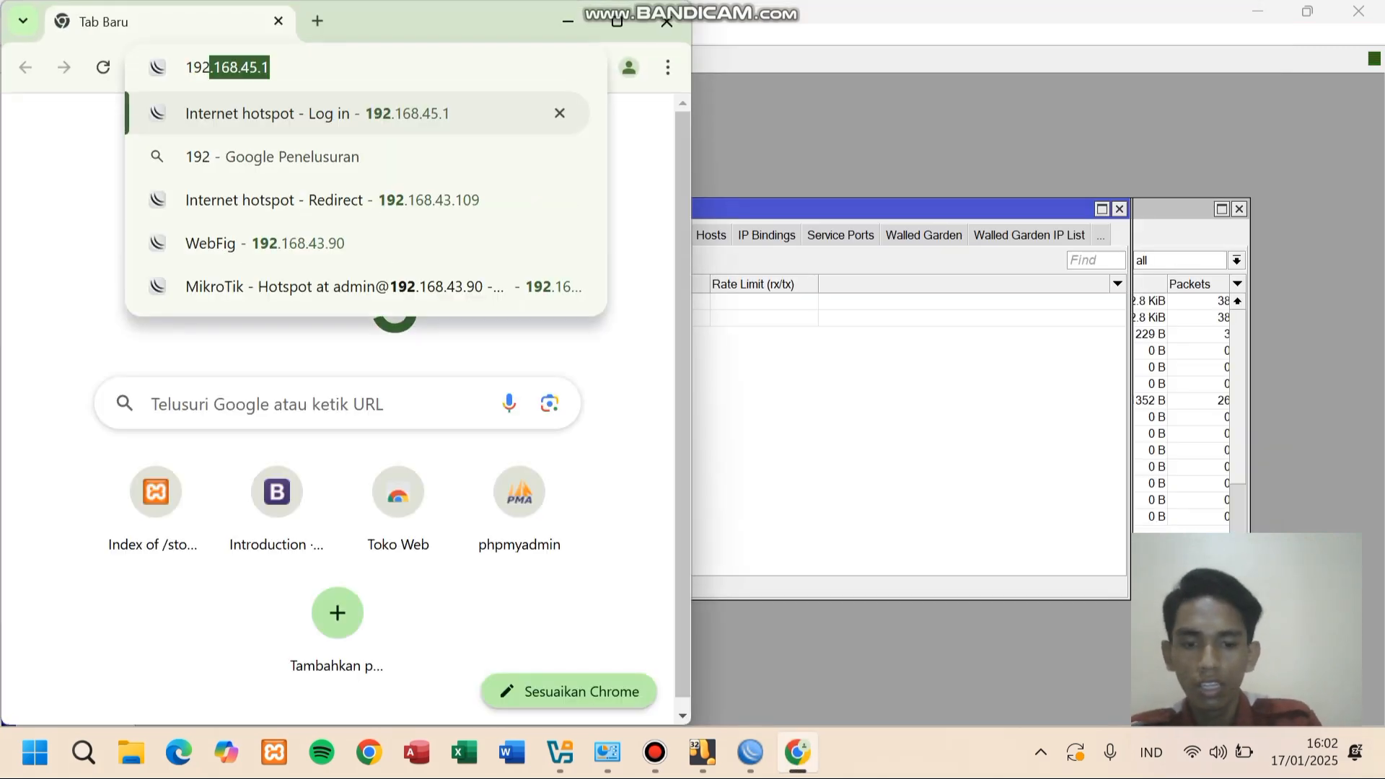
type(".168.")
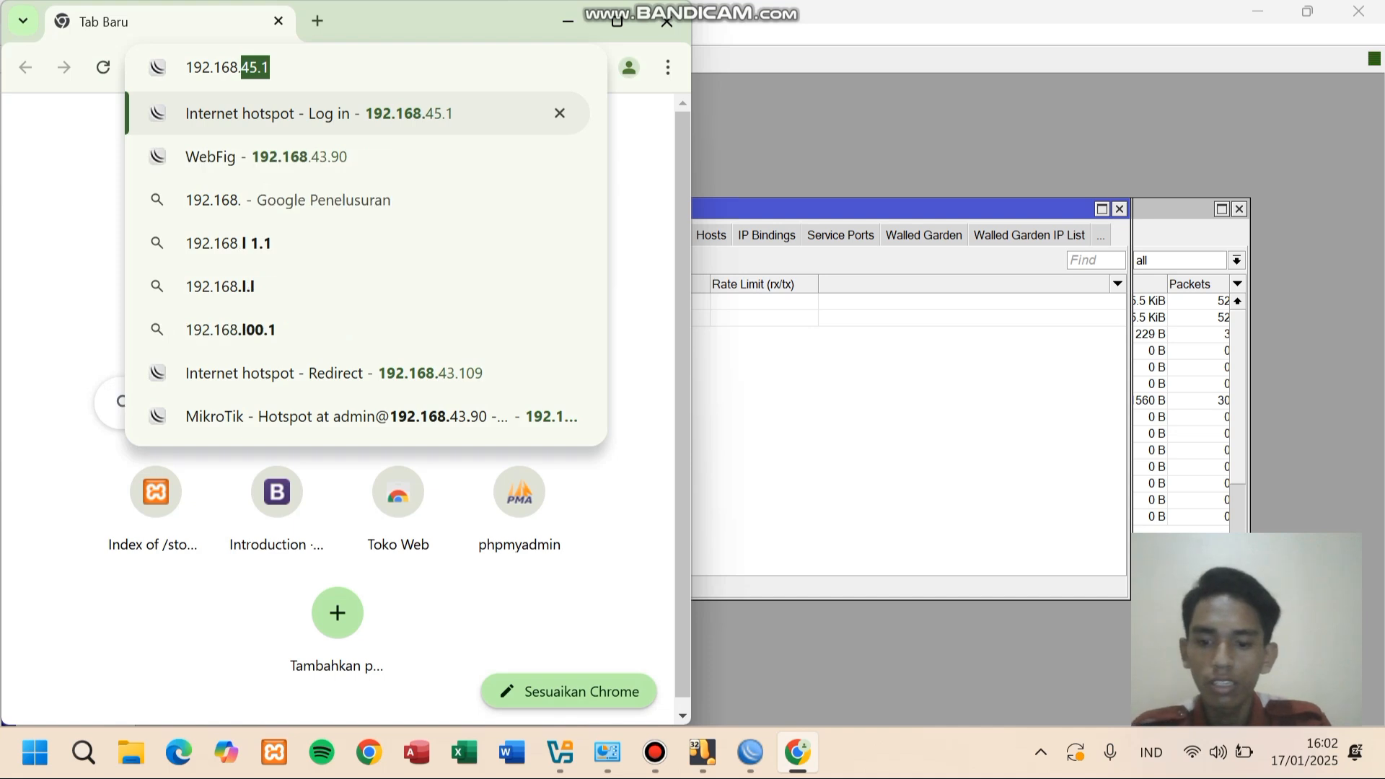
type("45.1")
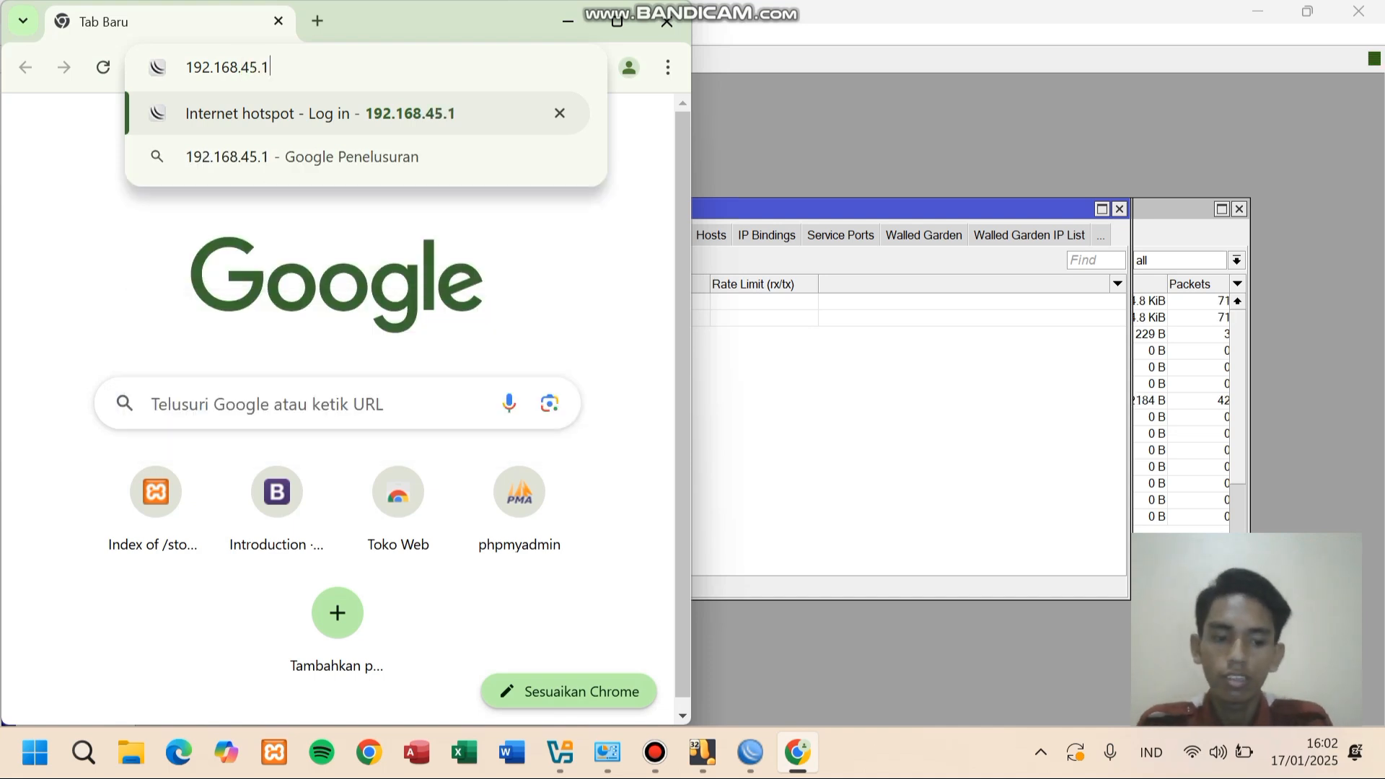
key("Return")
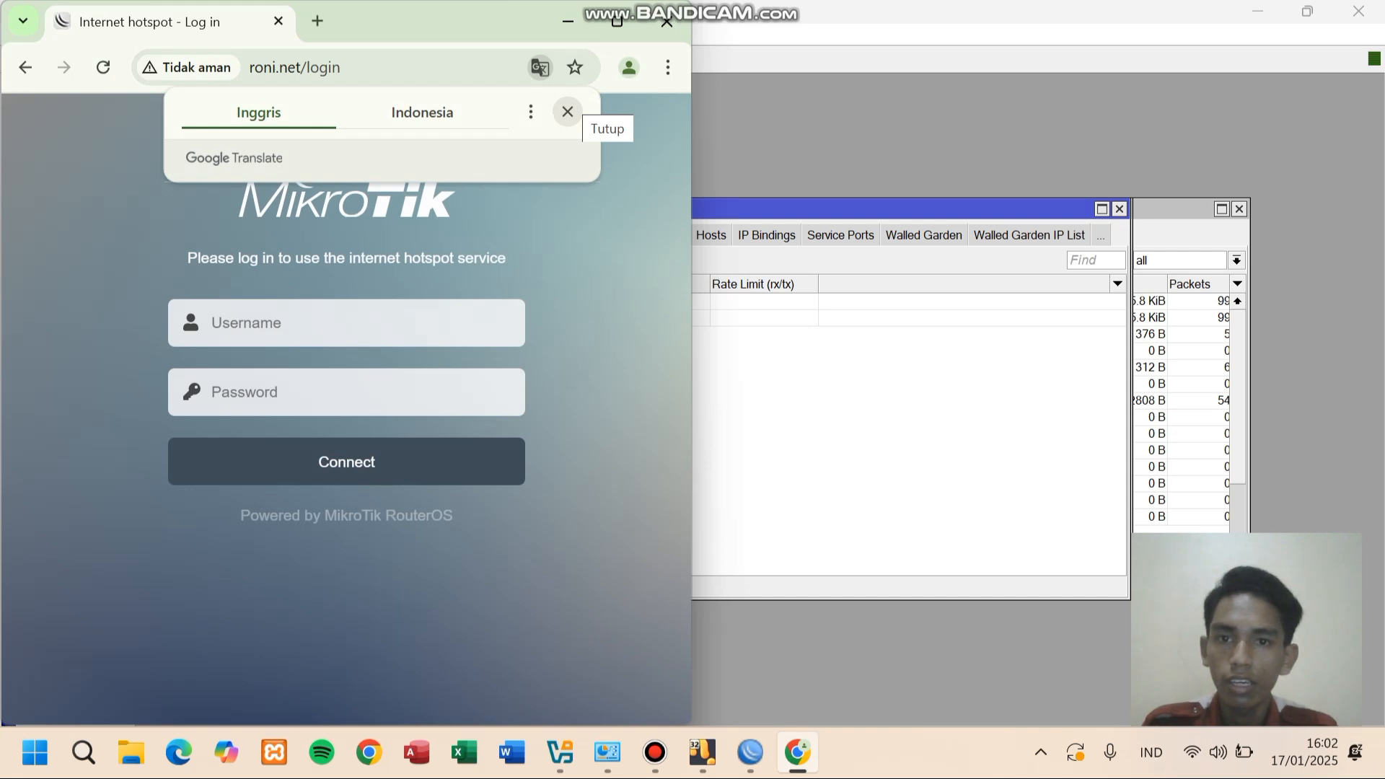
left_click(568, 112)
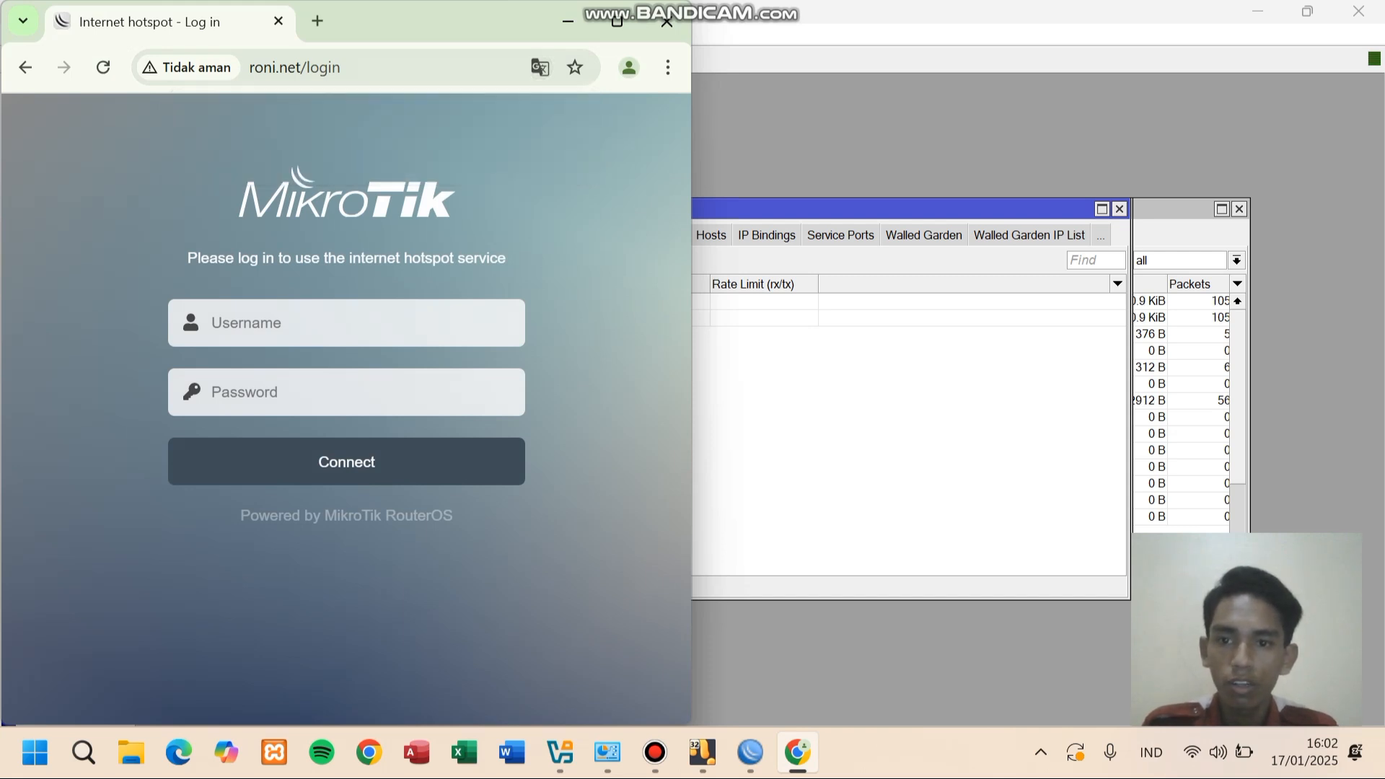
- Log in to the portal with the saved hotspot username and its password
left_click(347, 323)
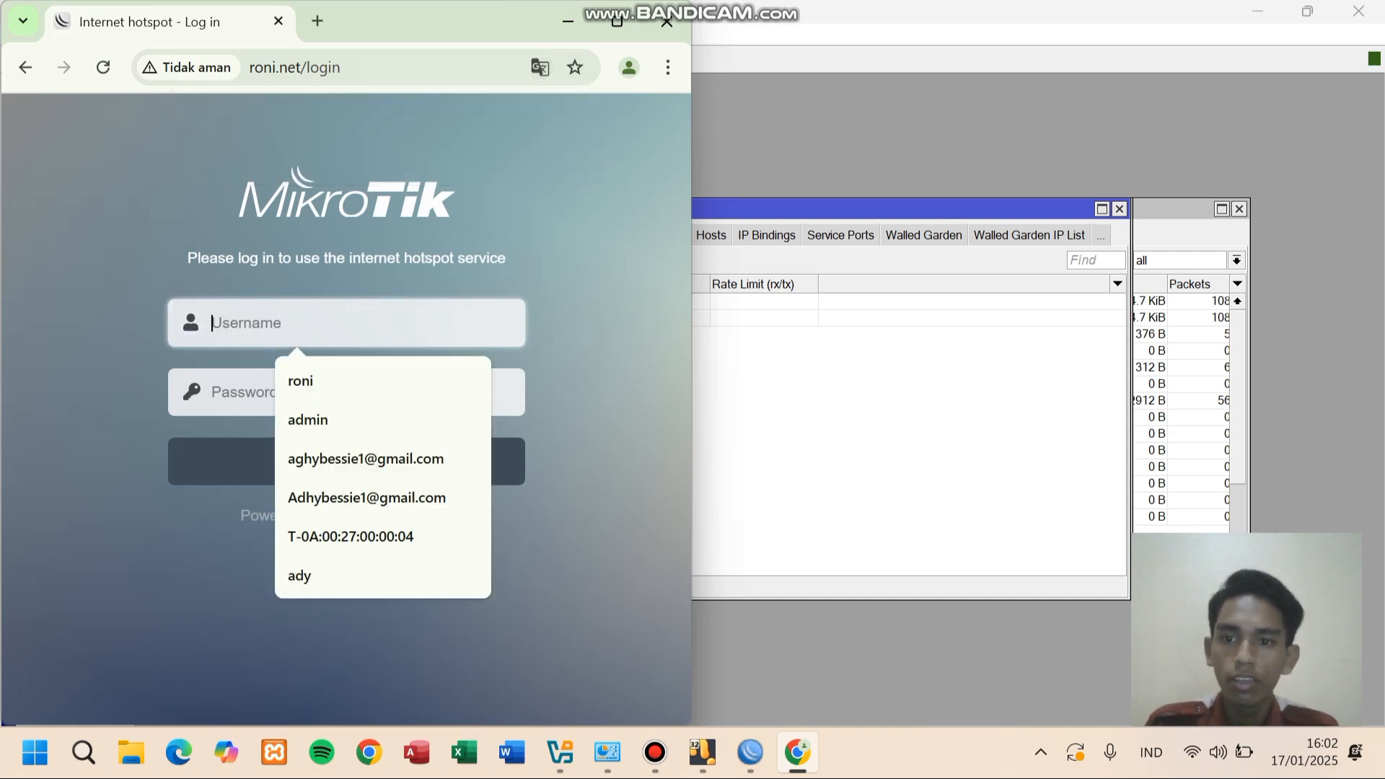
left_click(577, 505)
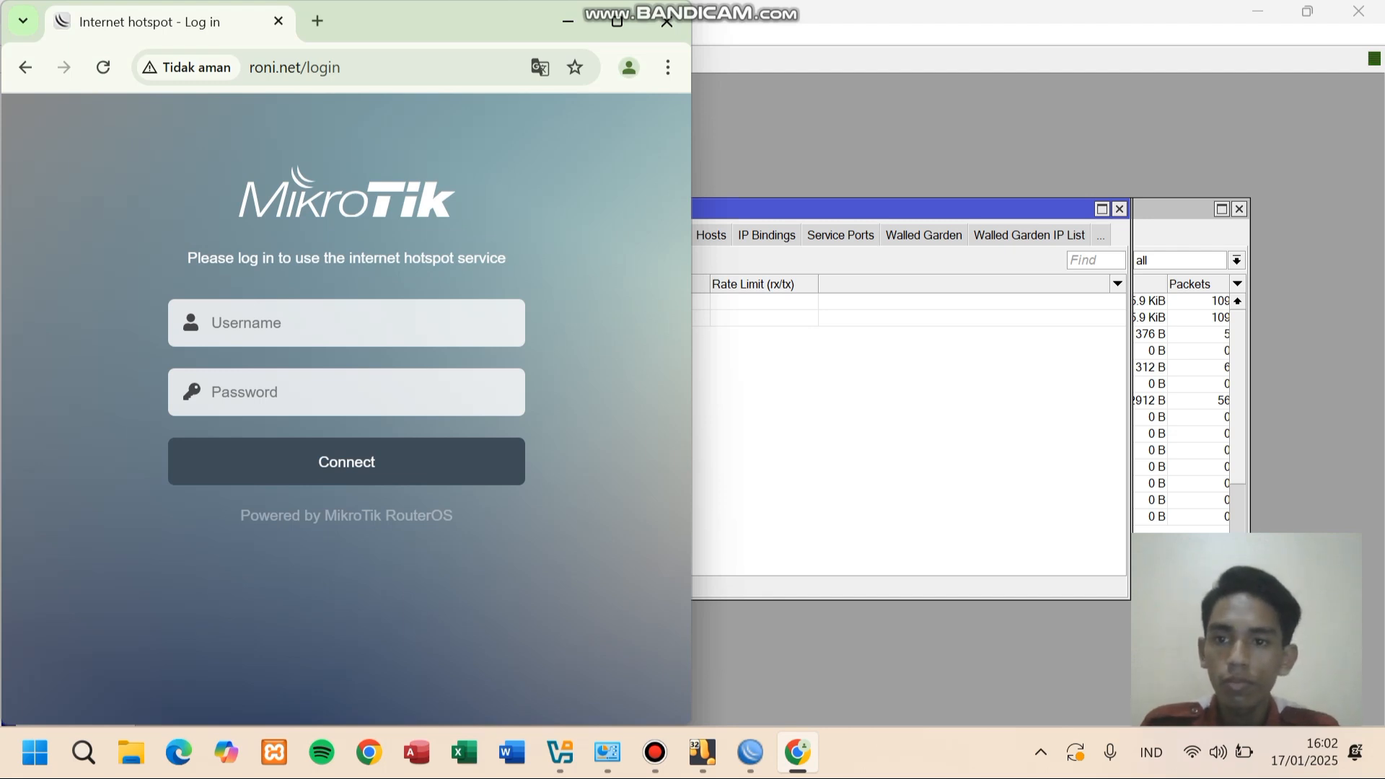
left_click(347, 323)
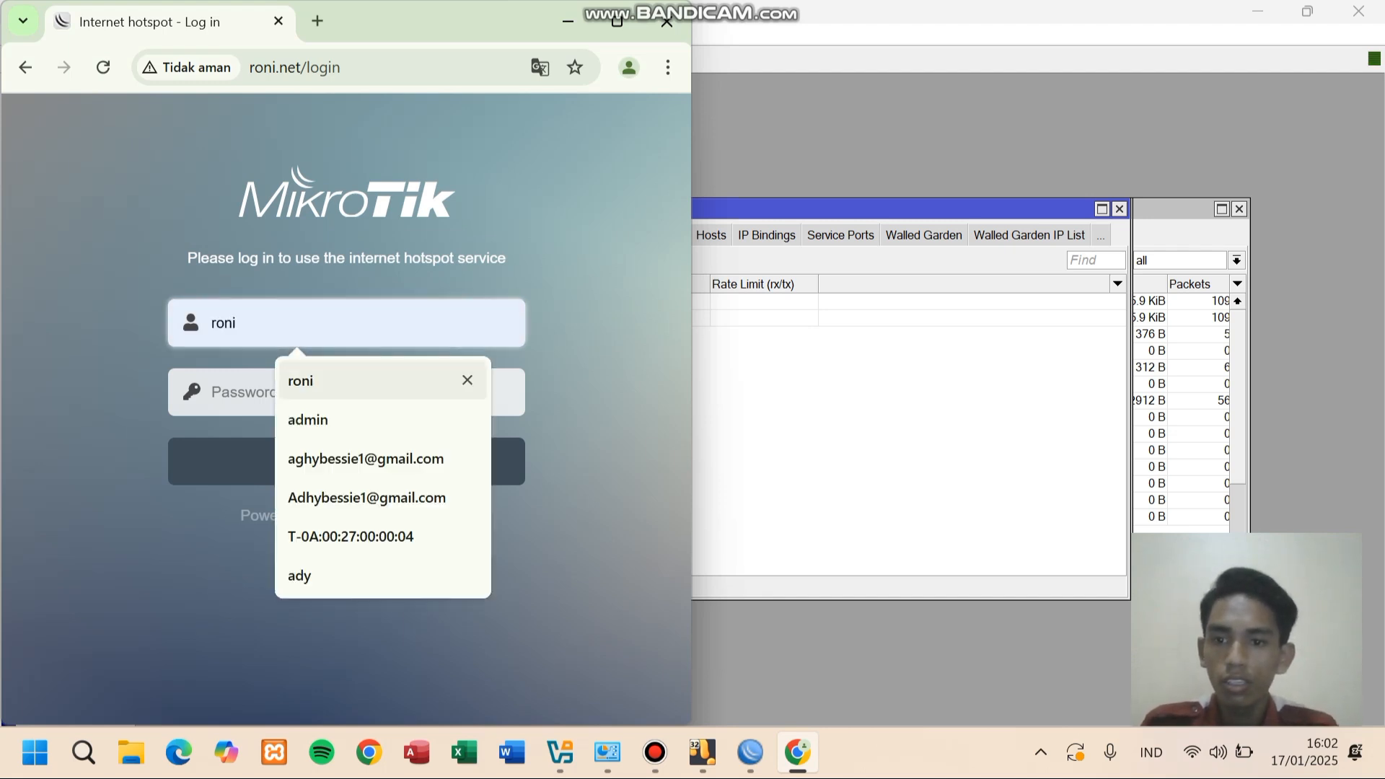
left_click(347, 380)
left_click(346, 392)
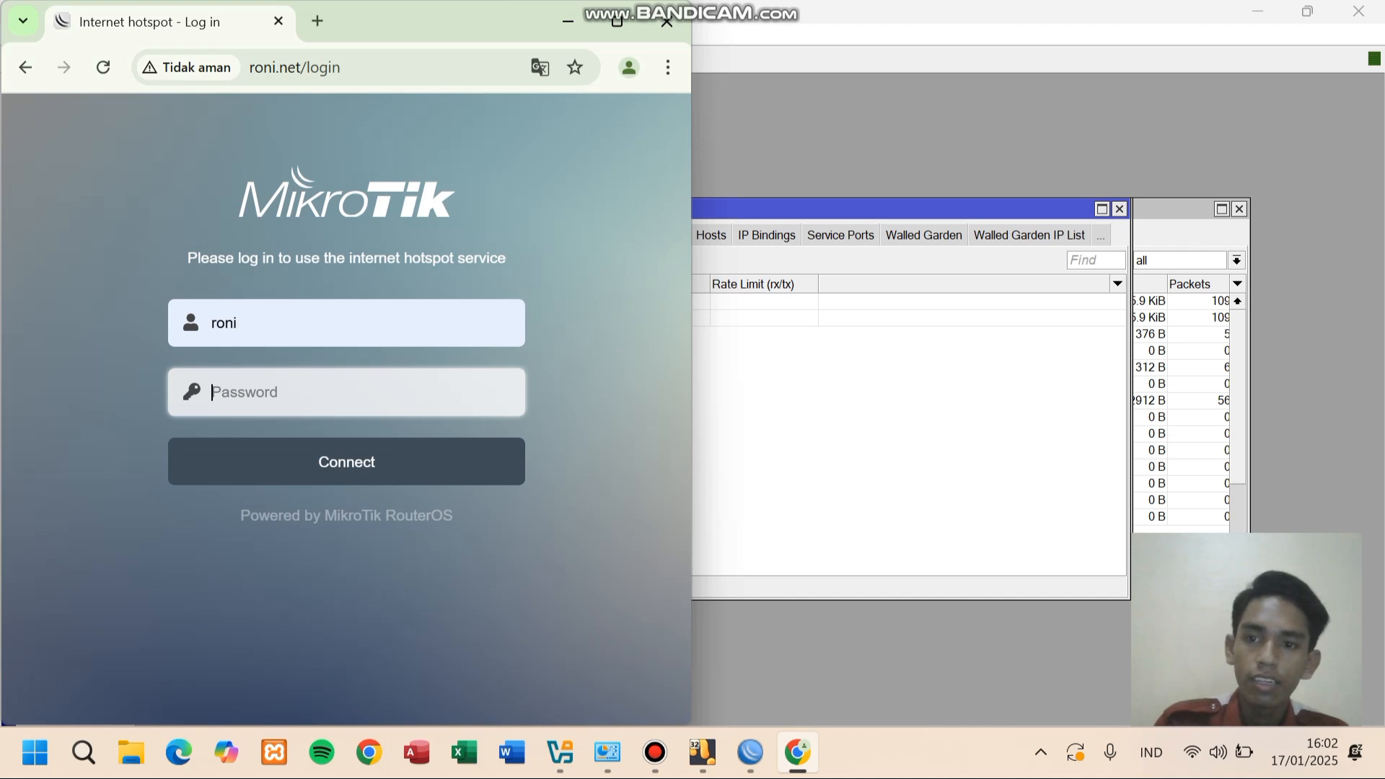
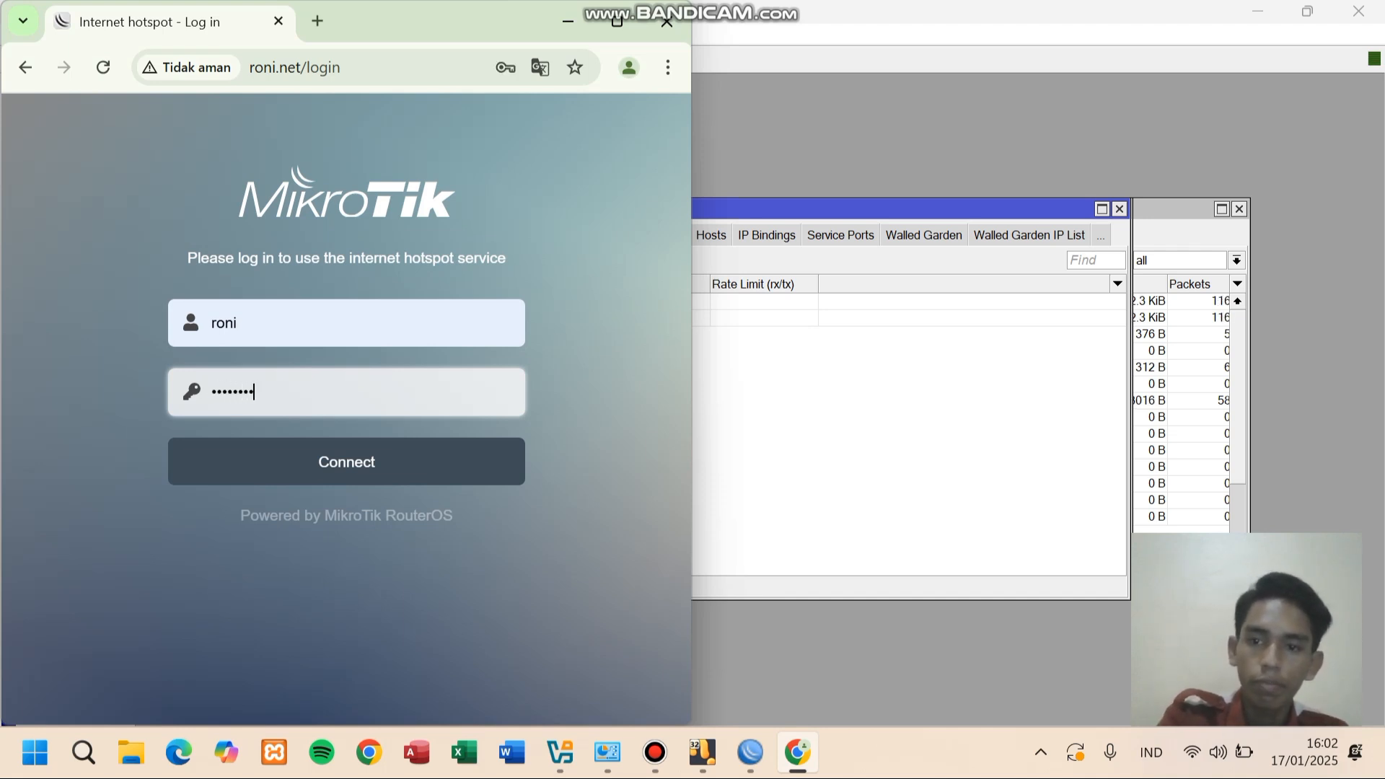
key("Return")
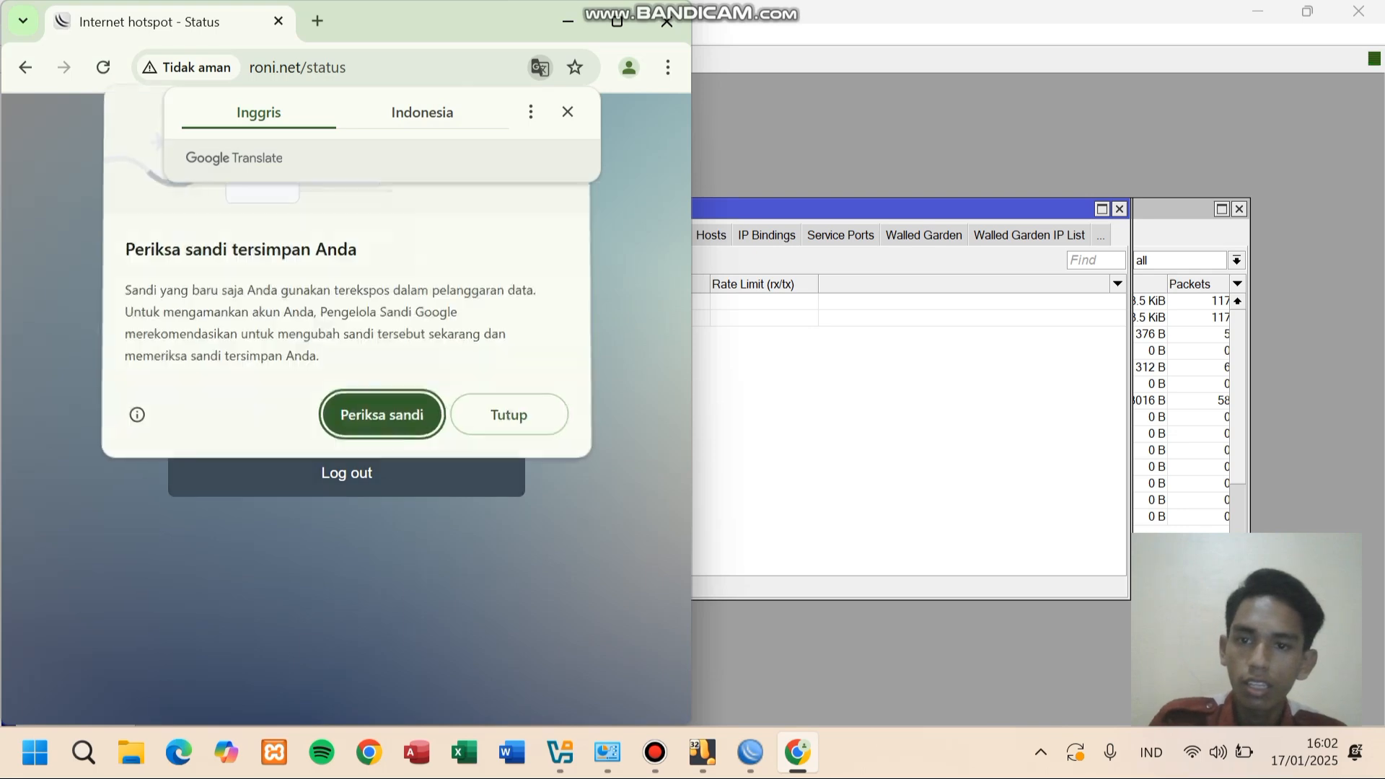
- Dismiss the leaked-password warning and reload the hotspot status page
left_click(508, 416)
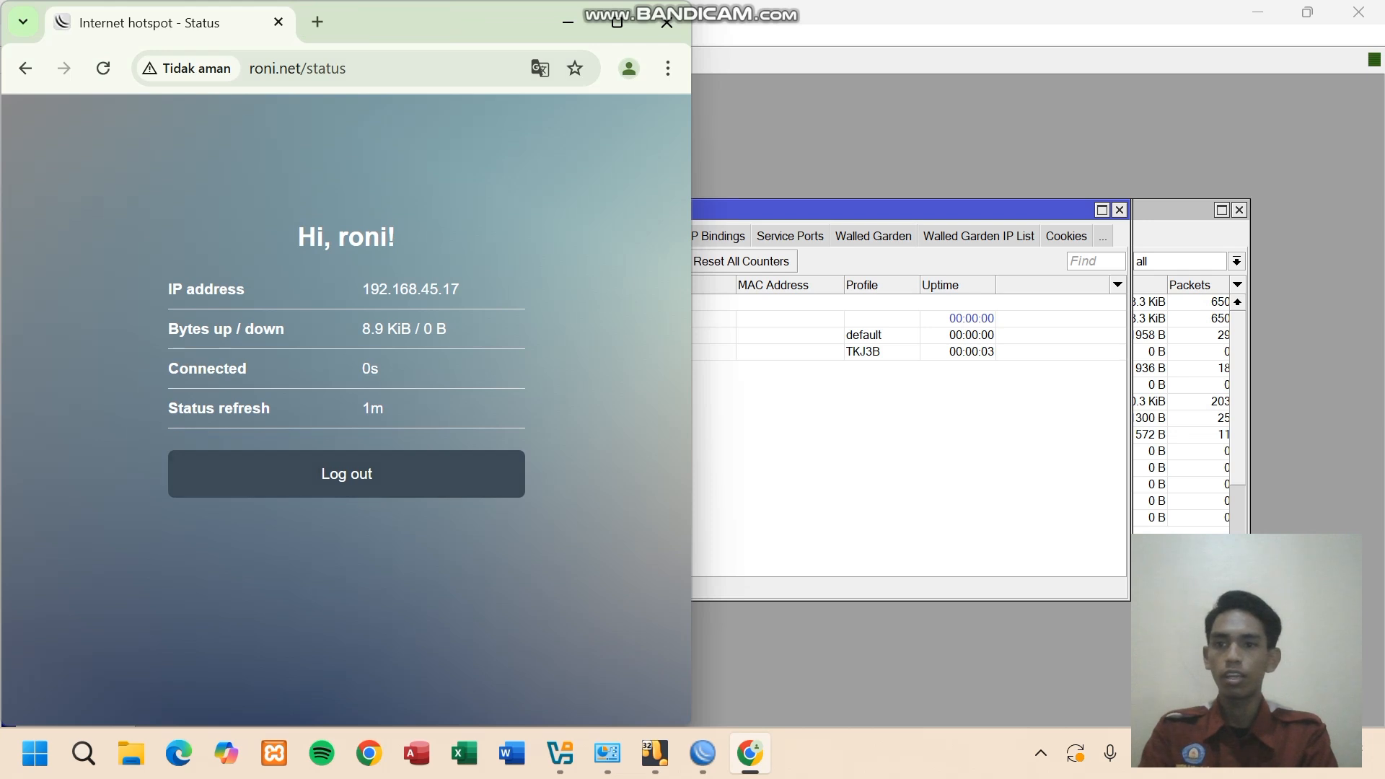
left_click(107, 69)
left_click(371, 69)
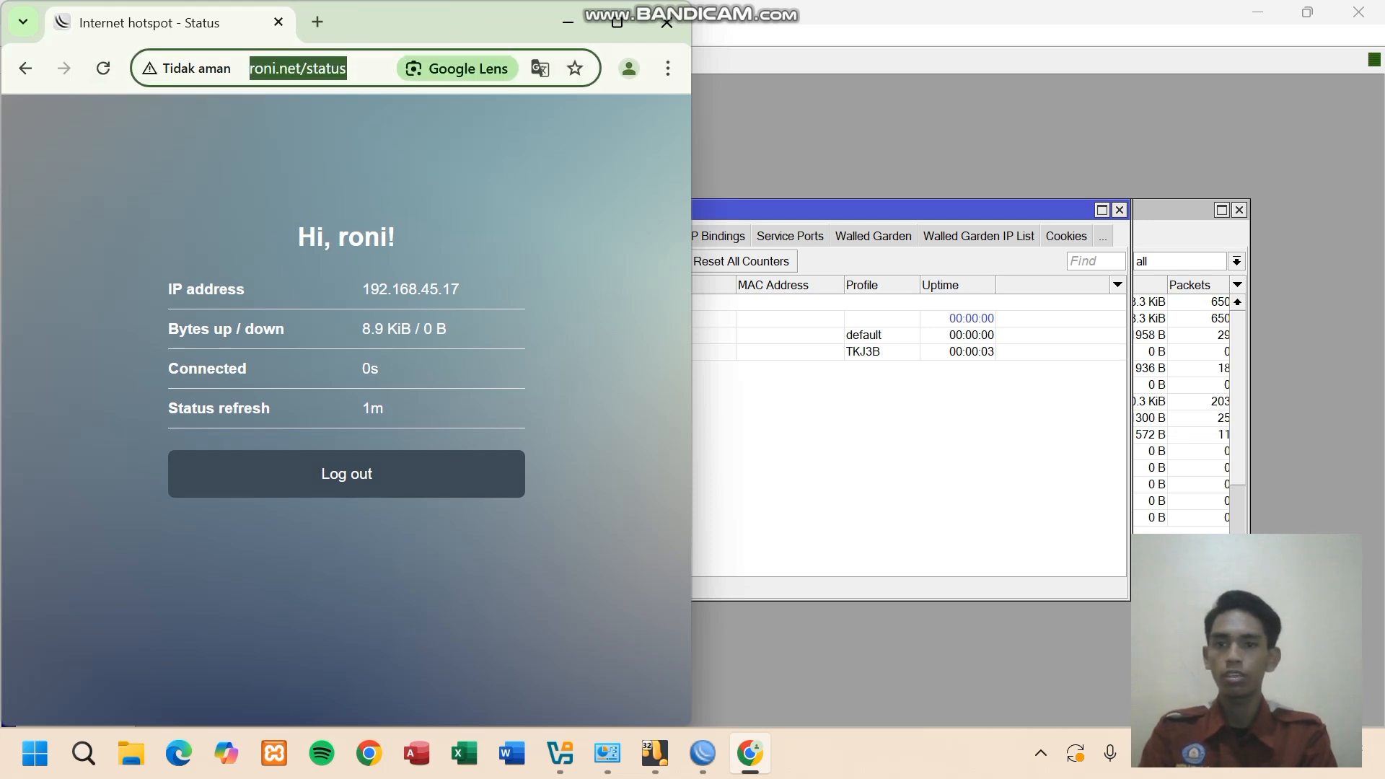
left_click(372, 68)
key("Return")
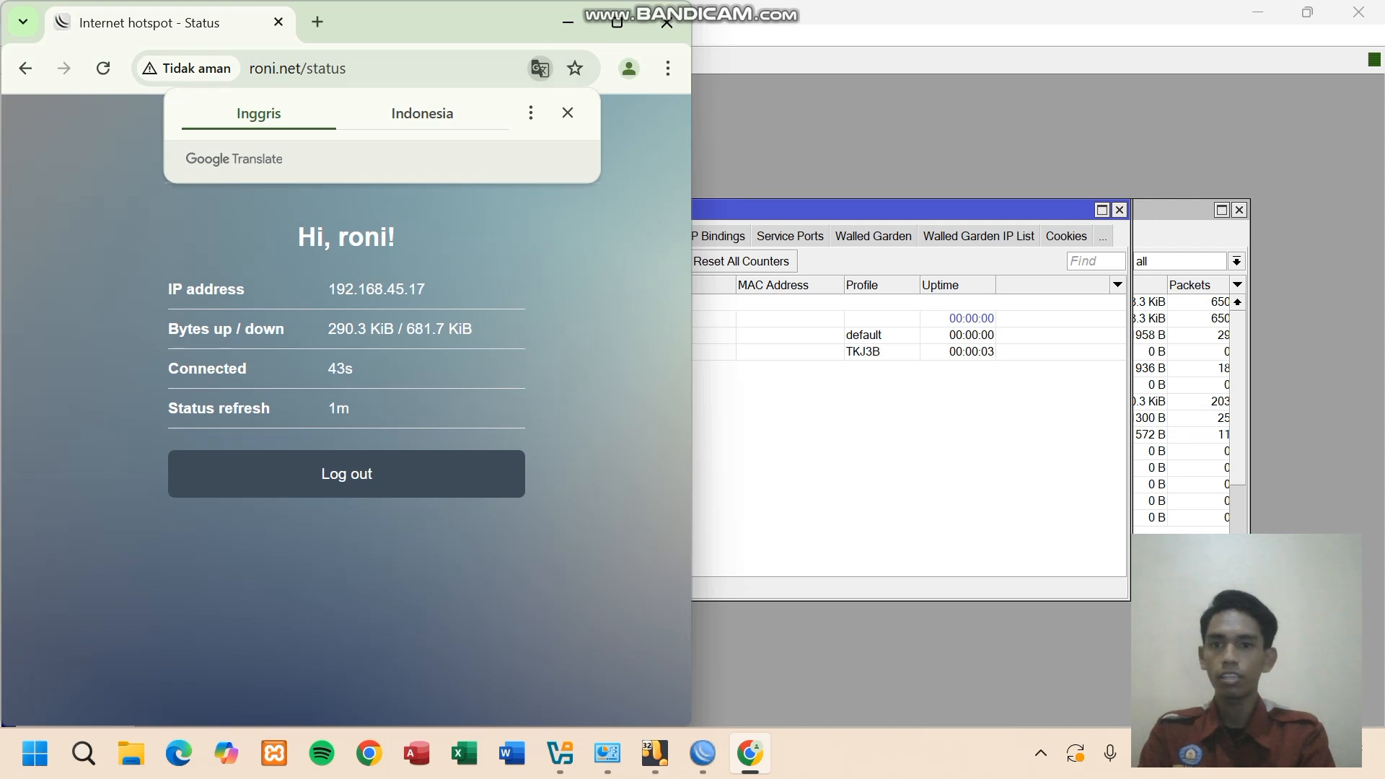
- Search 'yt' in a new tab, open YouTube, then return to the status tab and WinBox
key("ctrl+t")
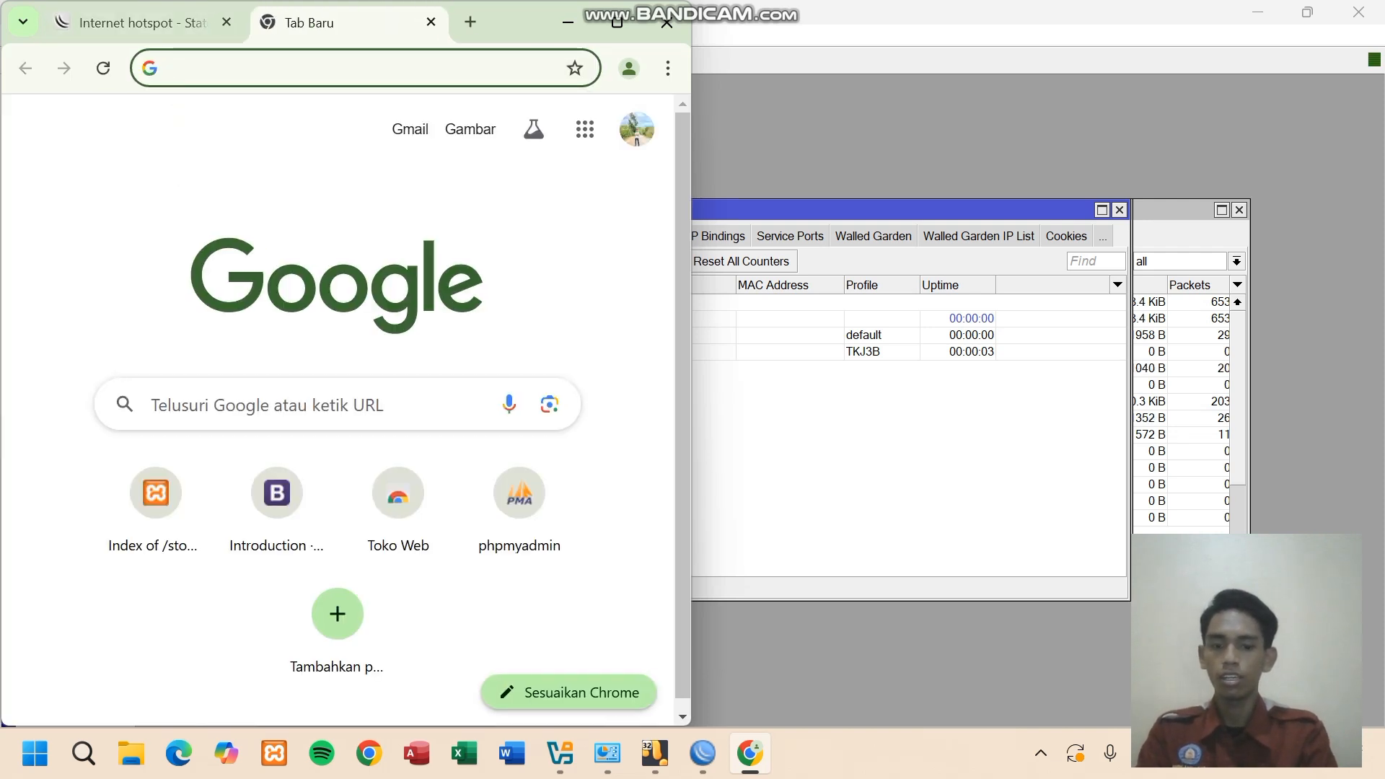
type("yt")
key("Return")
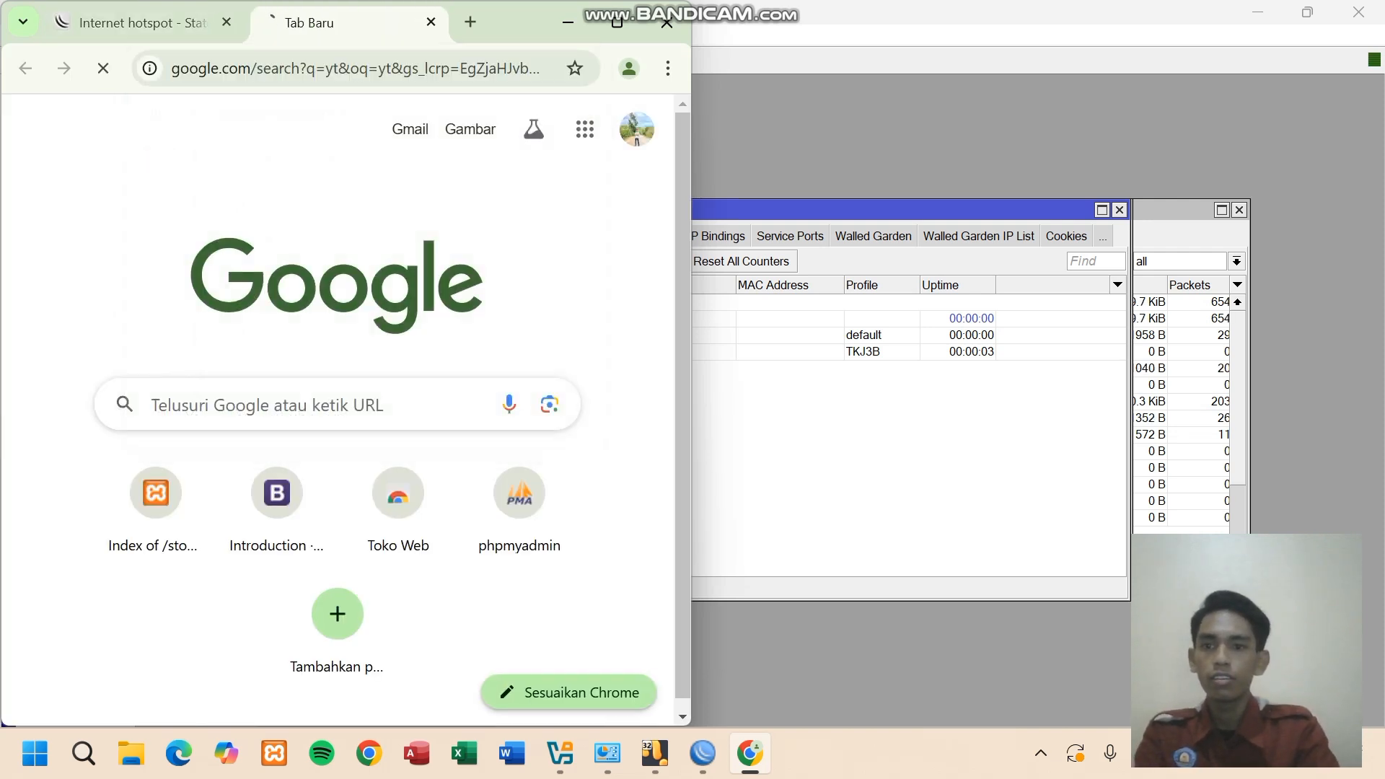
left_click(74, 332)
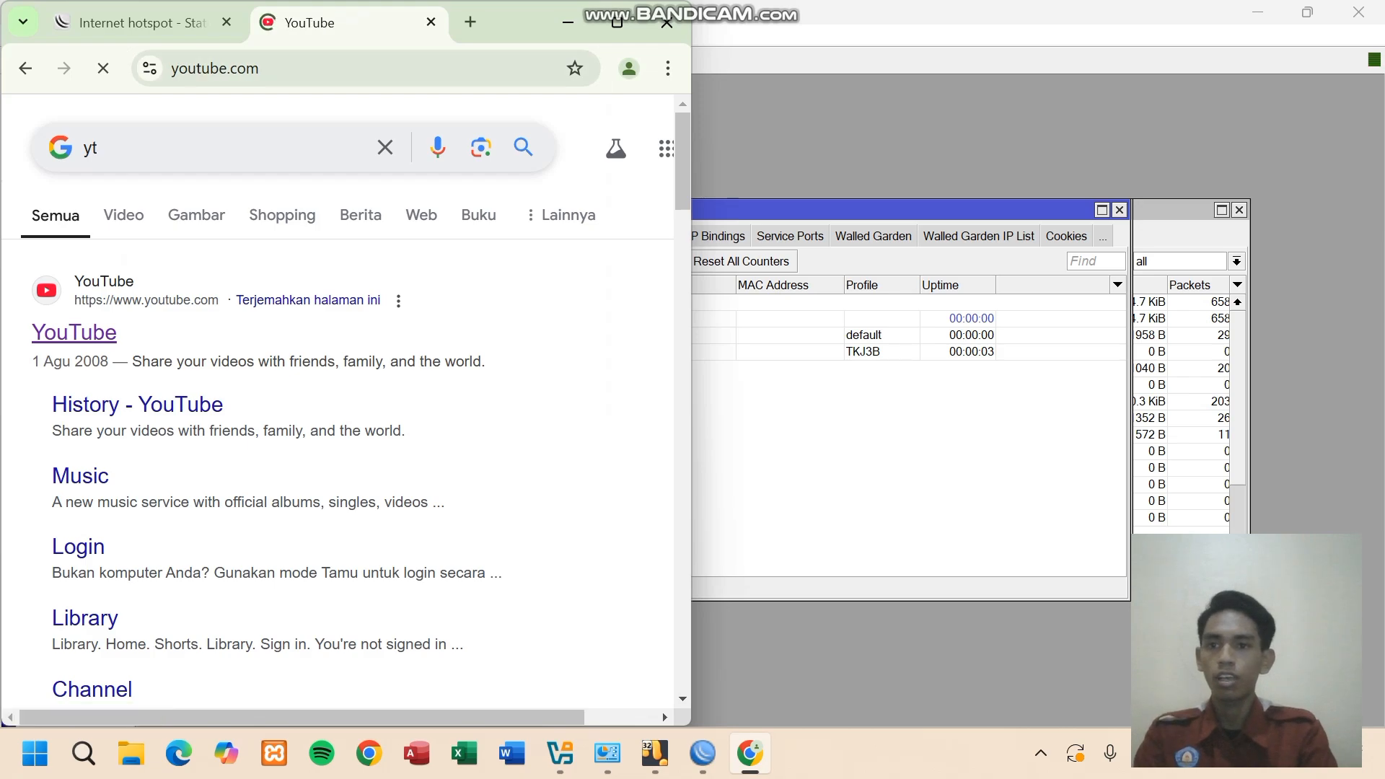
scroll(74, 331, "down", 9)
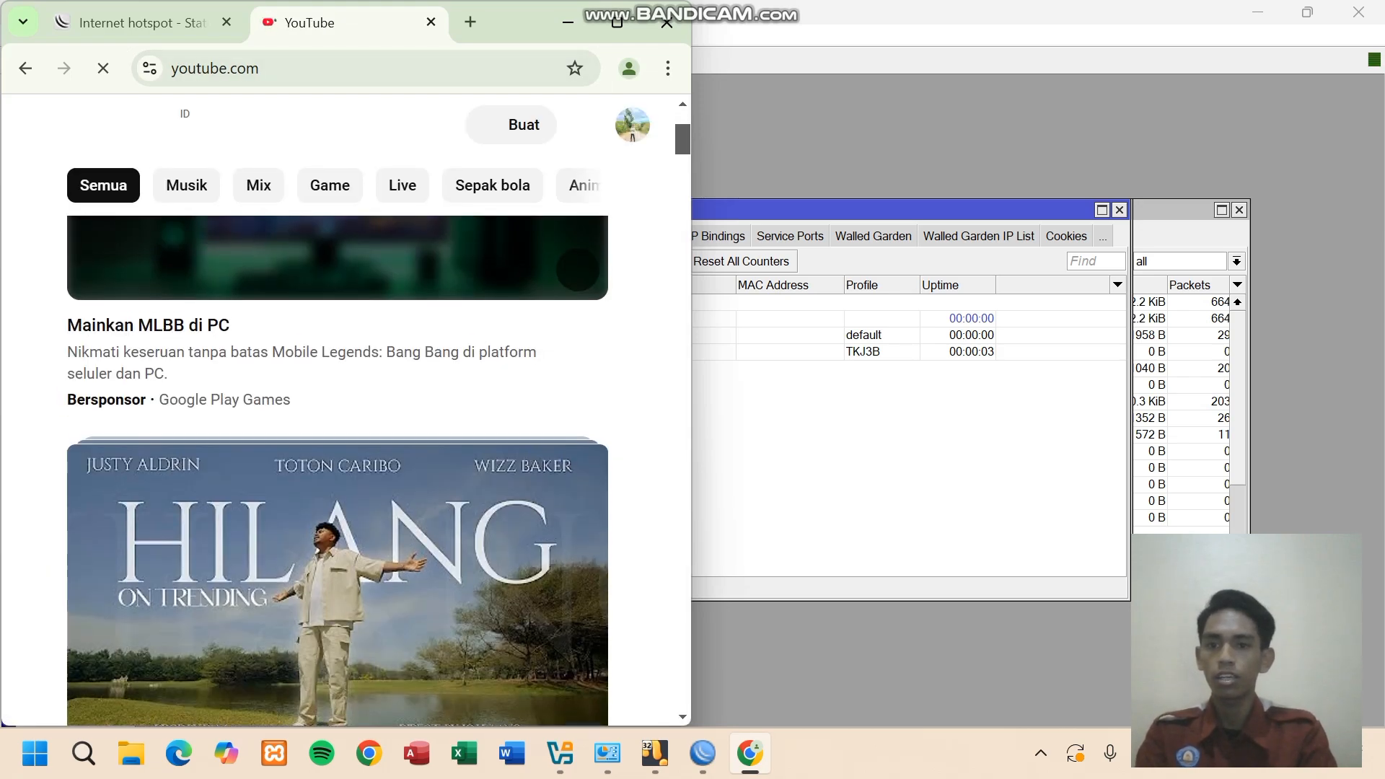
scroll(337, 433, "down", 10)
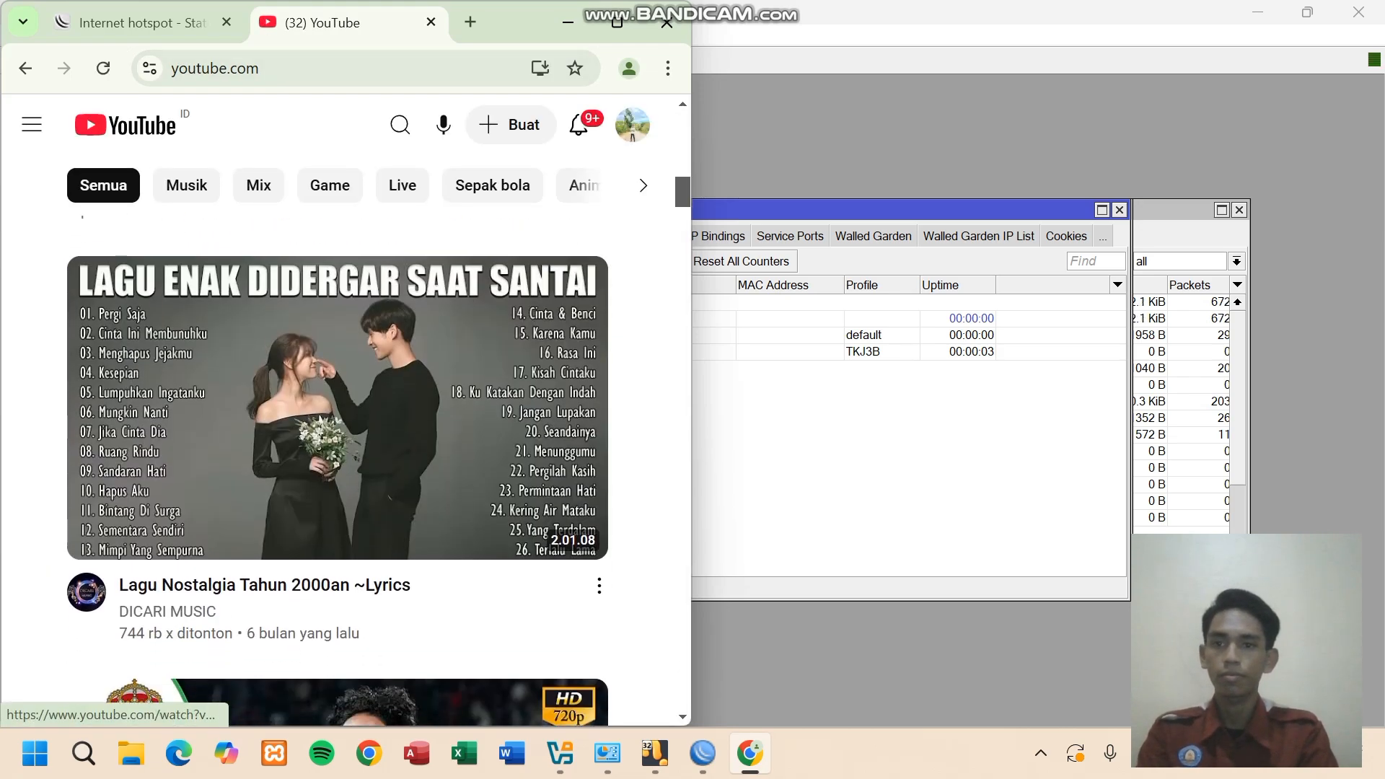
scroll(337, 432, "up", 17)
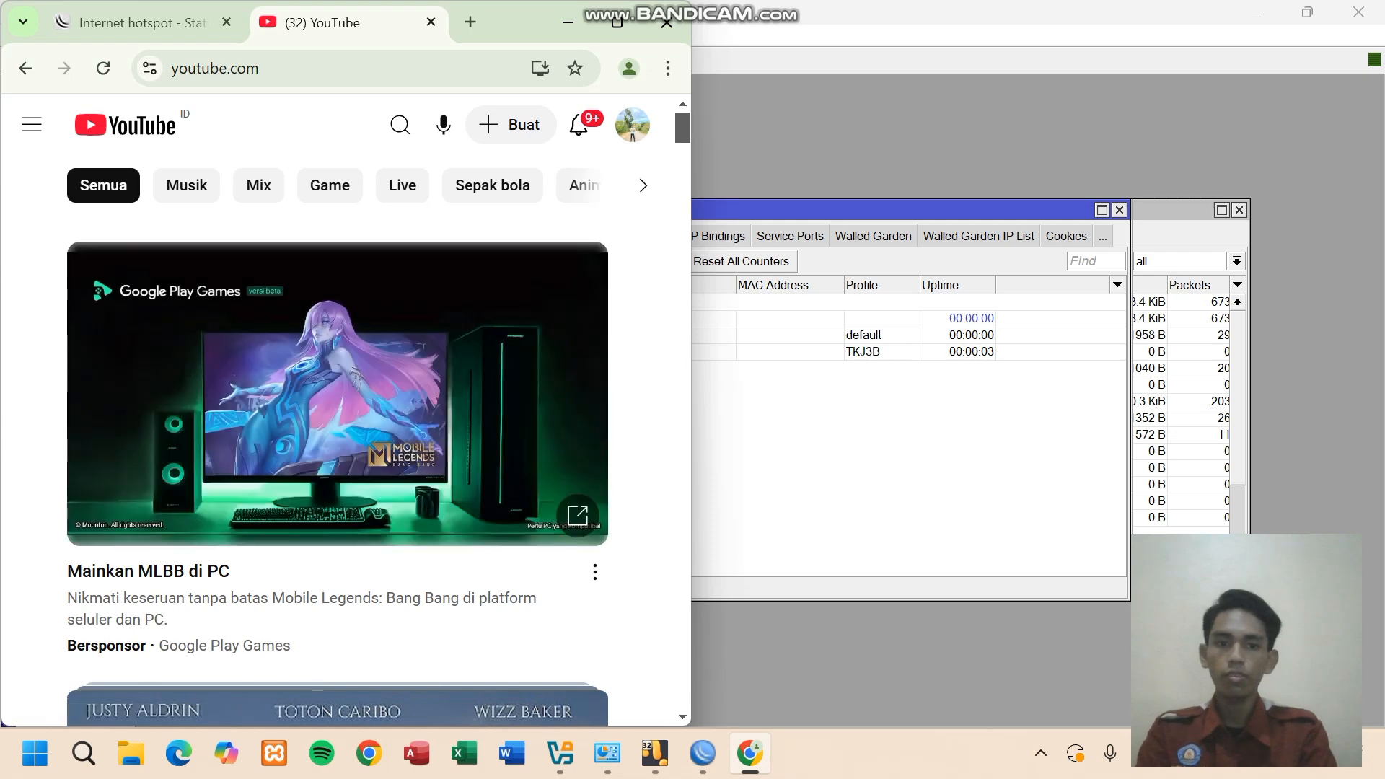
left_click(129, 22)
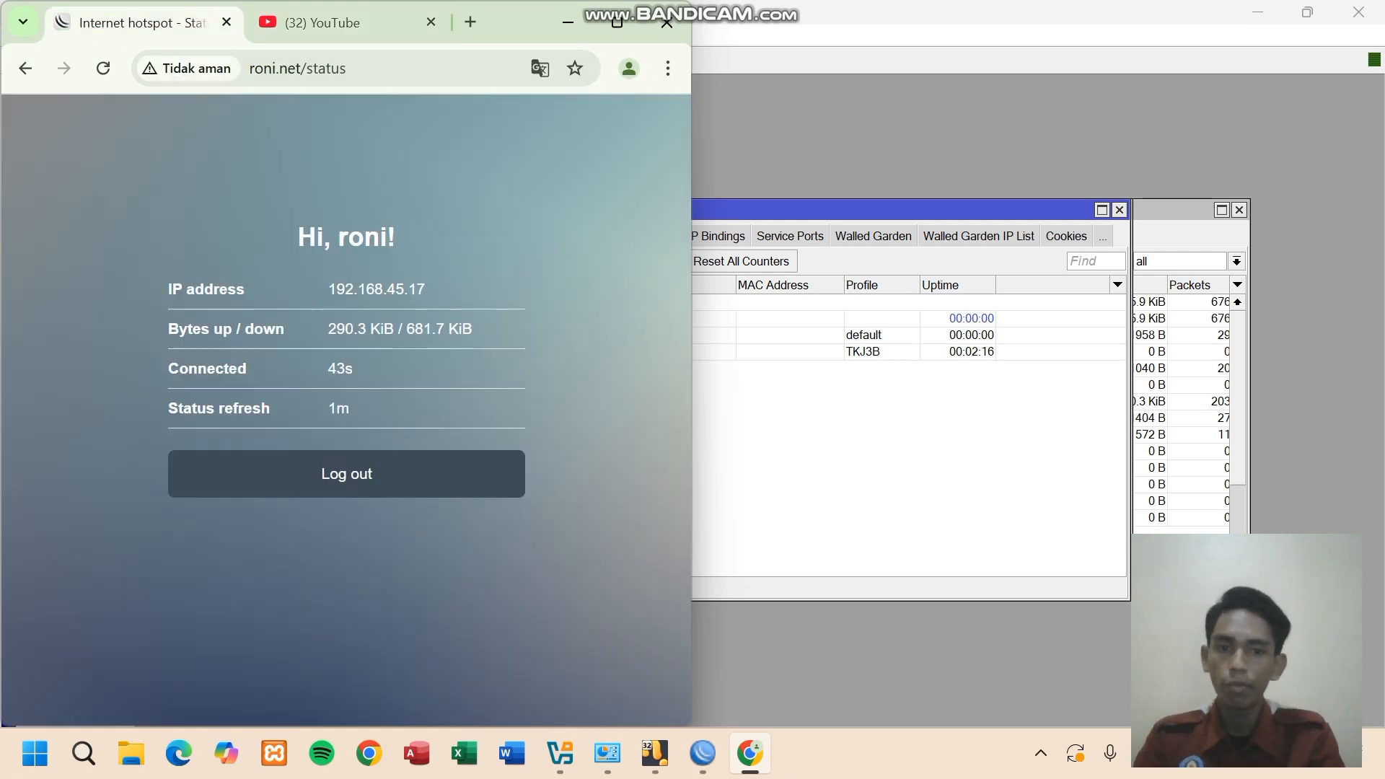
left_click(702, 753)
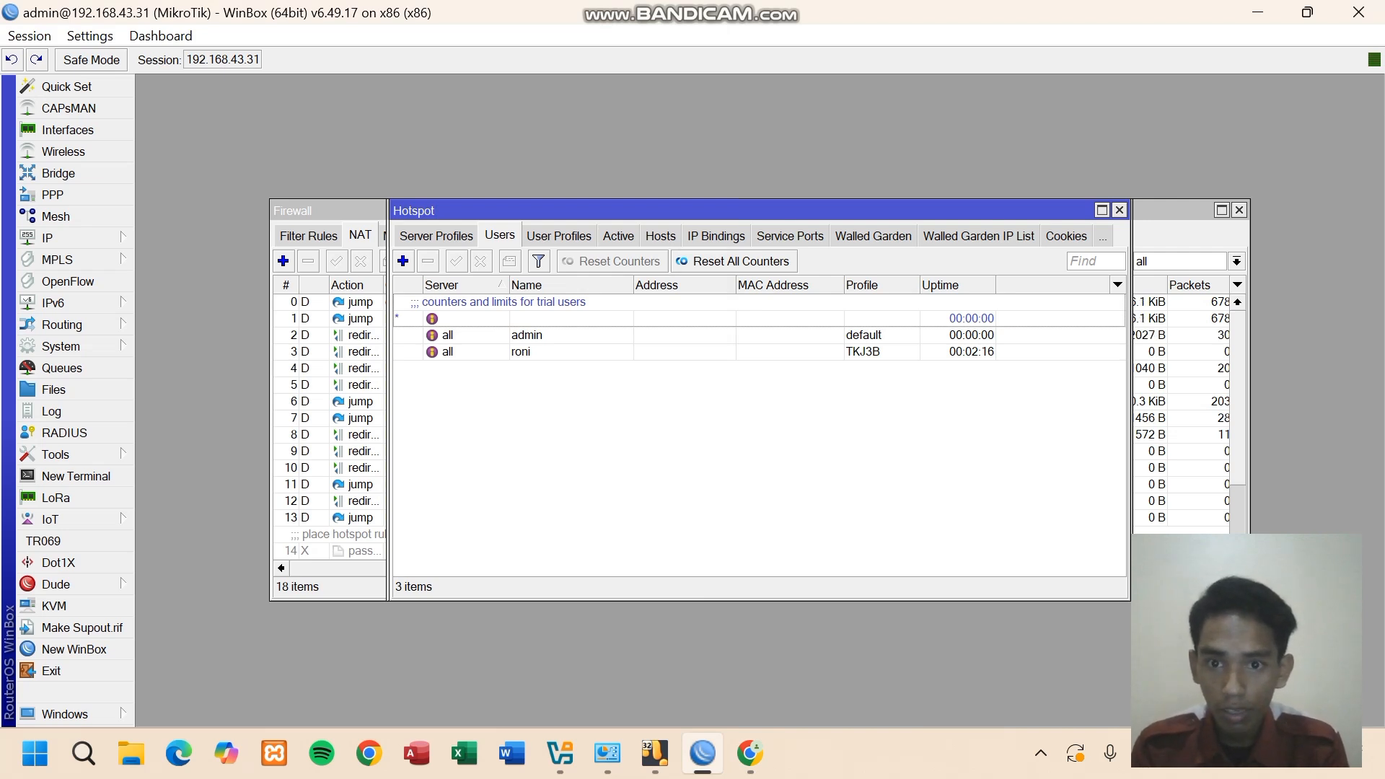
- In server profile hsprof1's login methods, turn off Cookie and enable Trial login
left_click(436, 236)
left_click(445, 319)
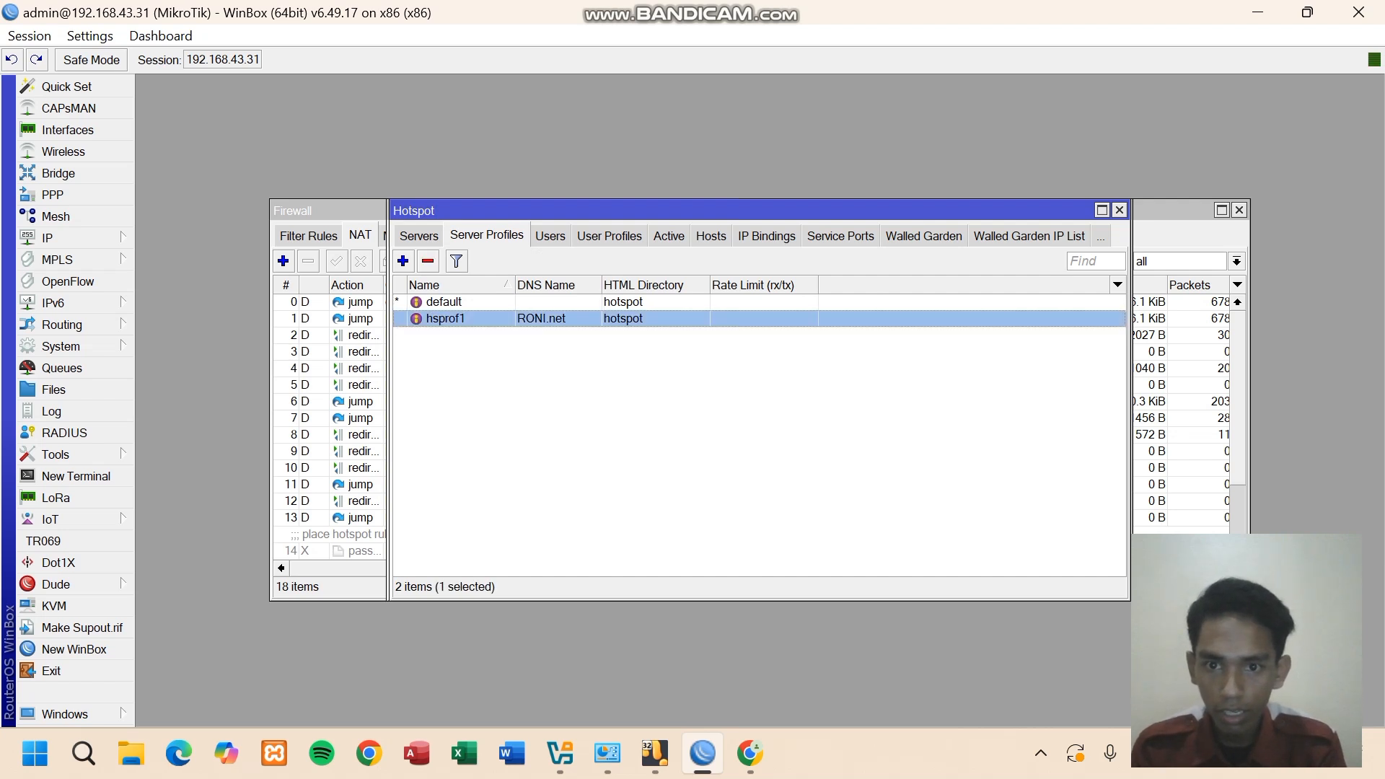
double_click(446, 319)
left_click(605, 224)
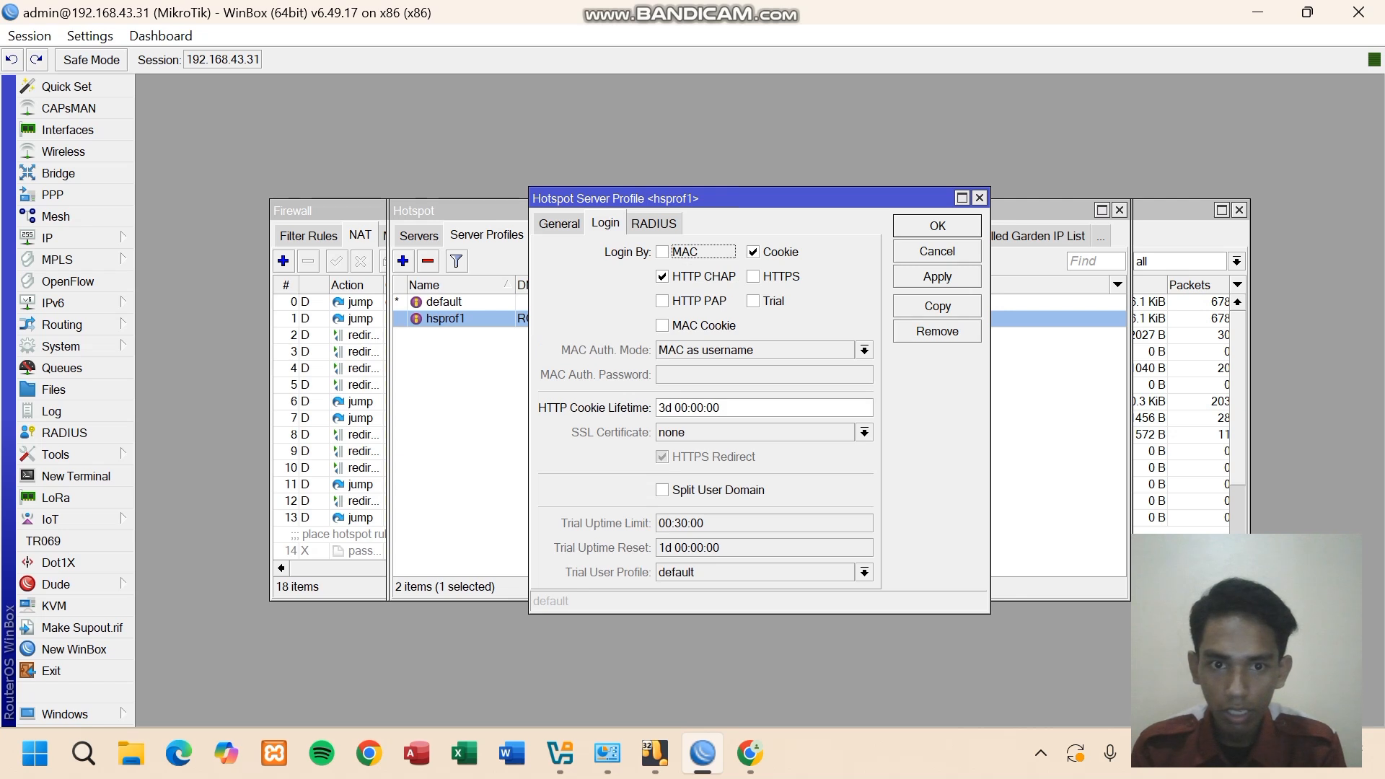
left_click(753, 252)
left_click(753, 301)
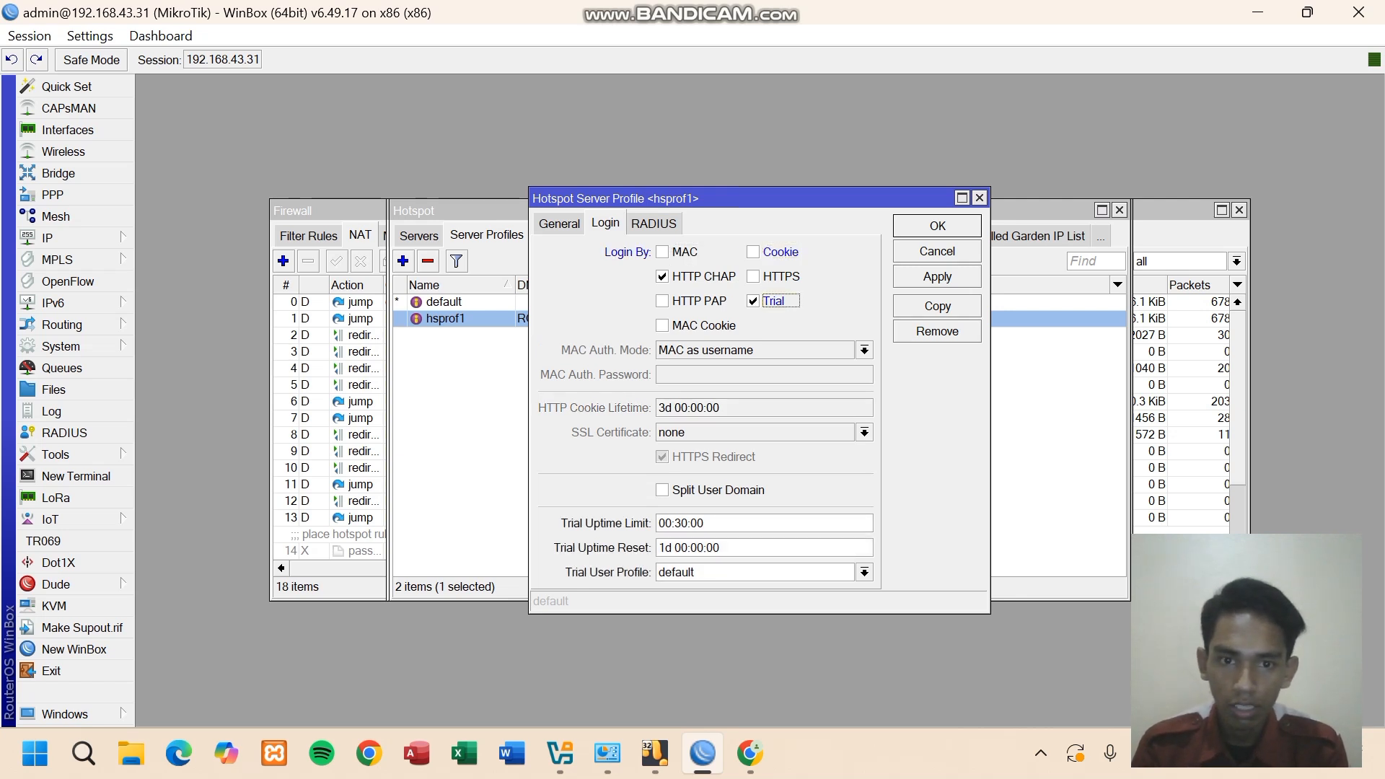
left_click(753, 302)
left_click(753, 253)
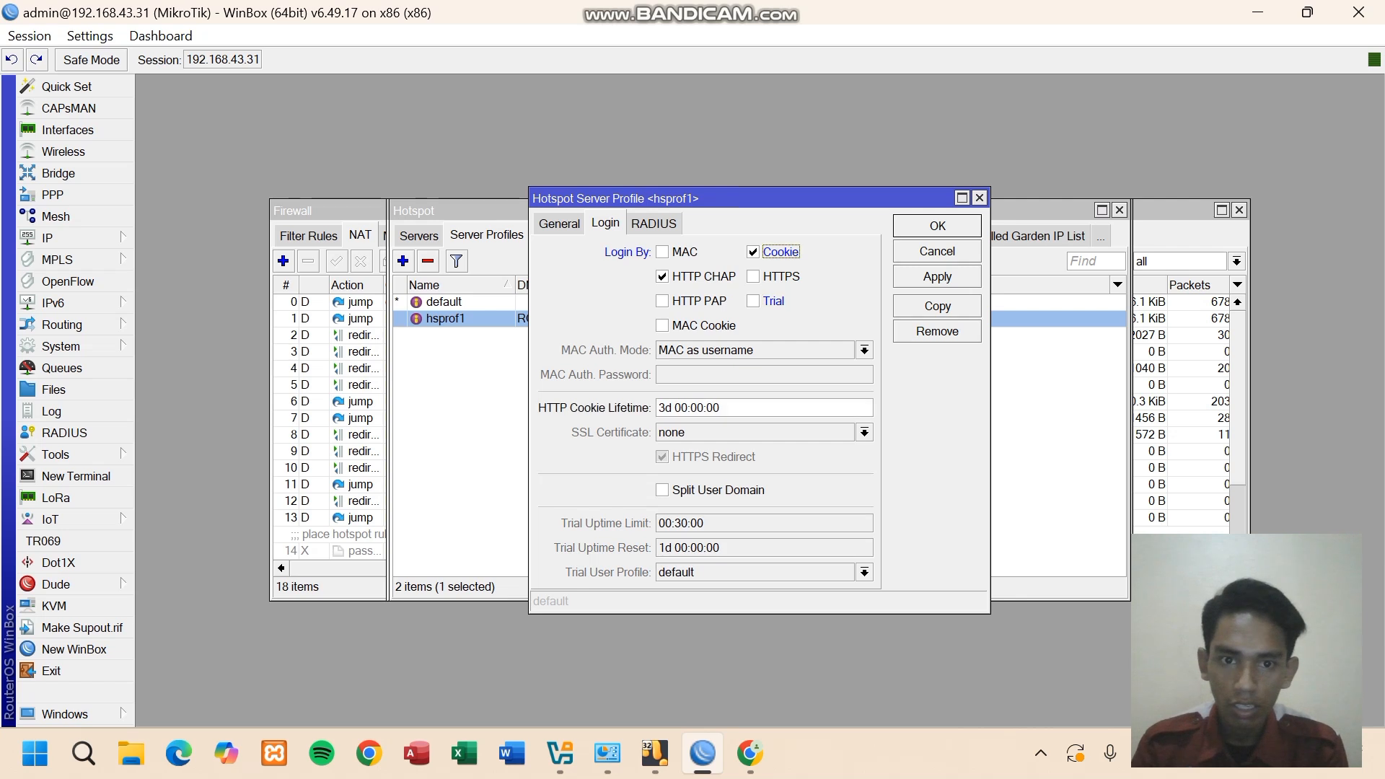
left_click(753, 302)
left_click(753, 253)
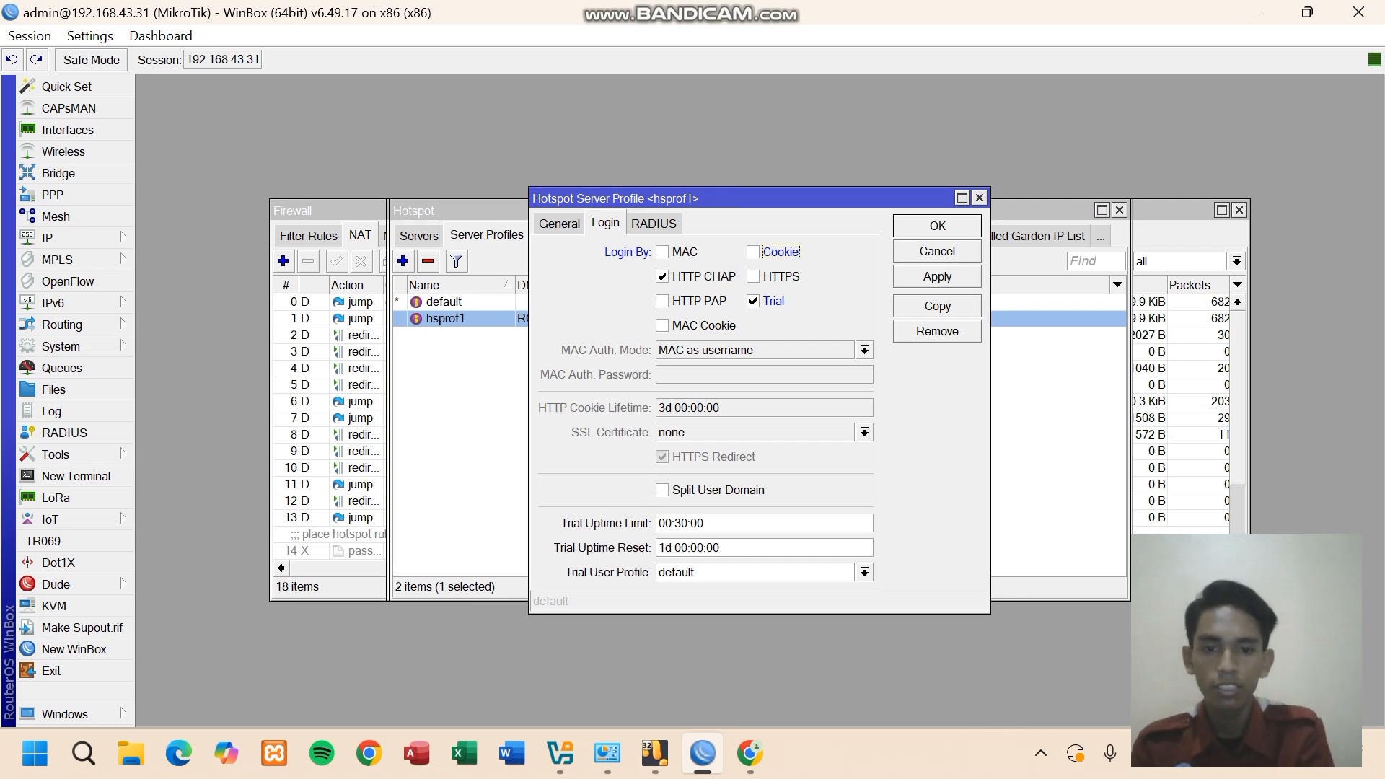
- Set the trial uptime limit to 00:02:00 and apply the profile
left_click(683, 523)
key("BackSpace")
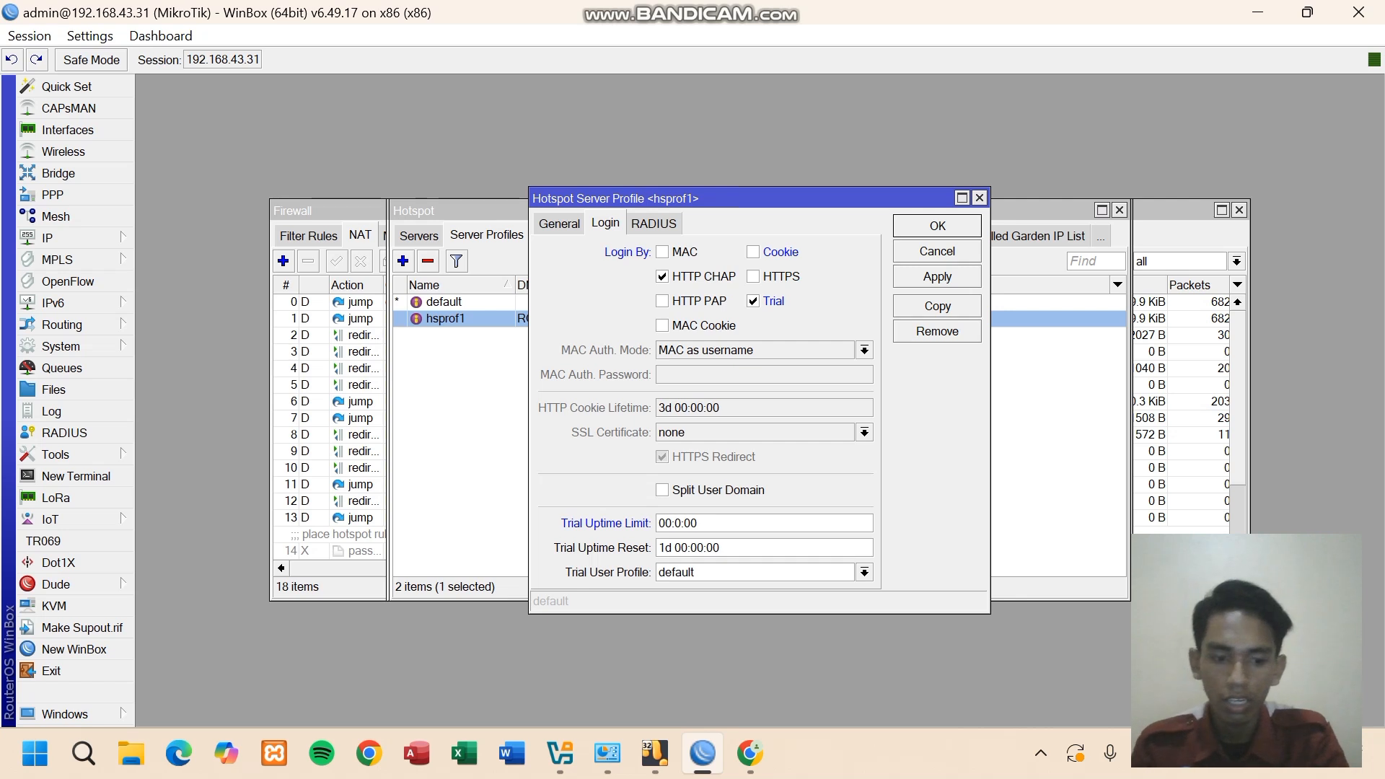
type("0")
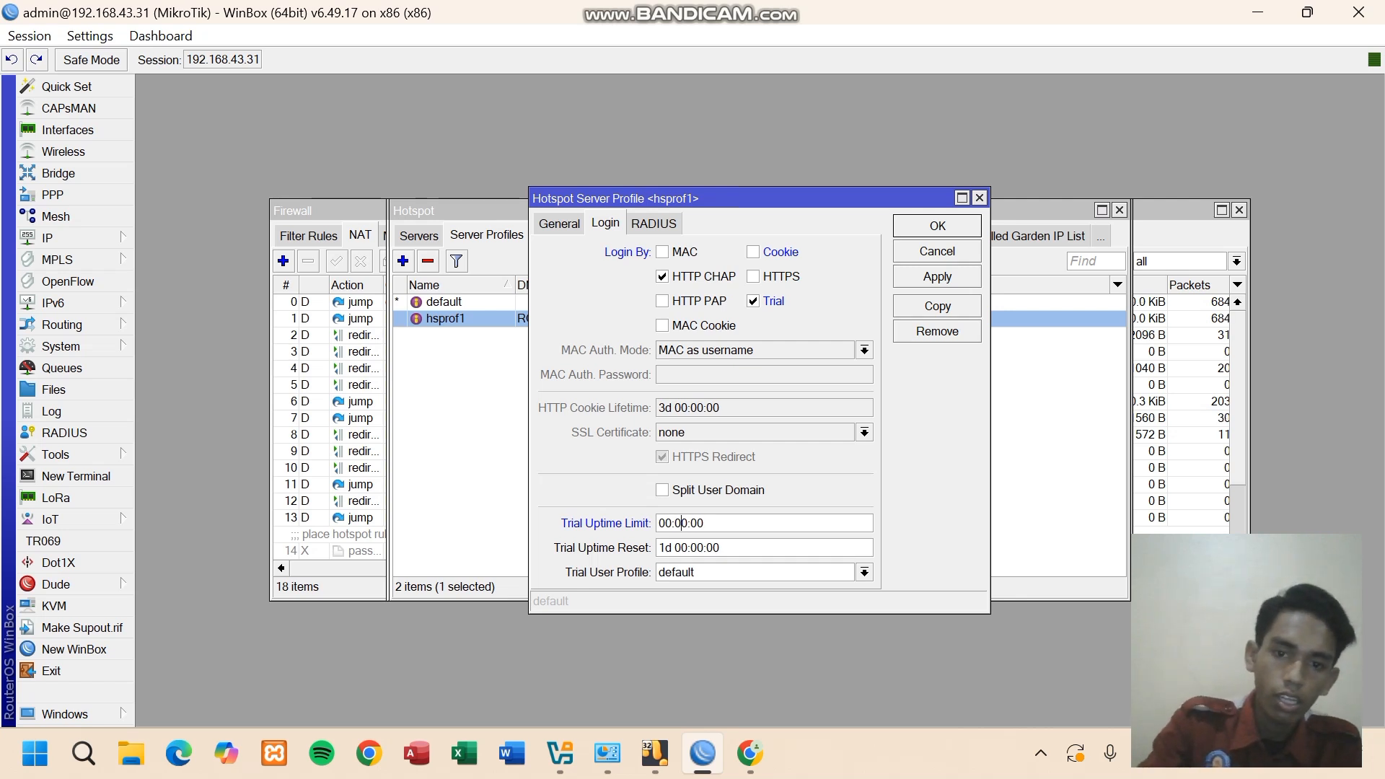
key("Delete")
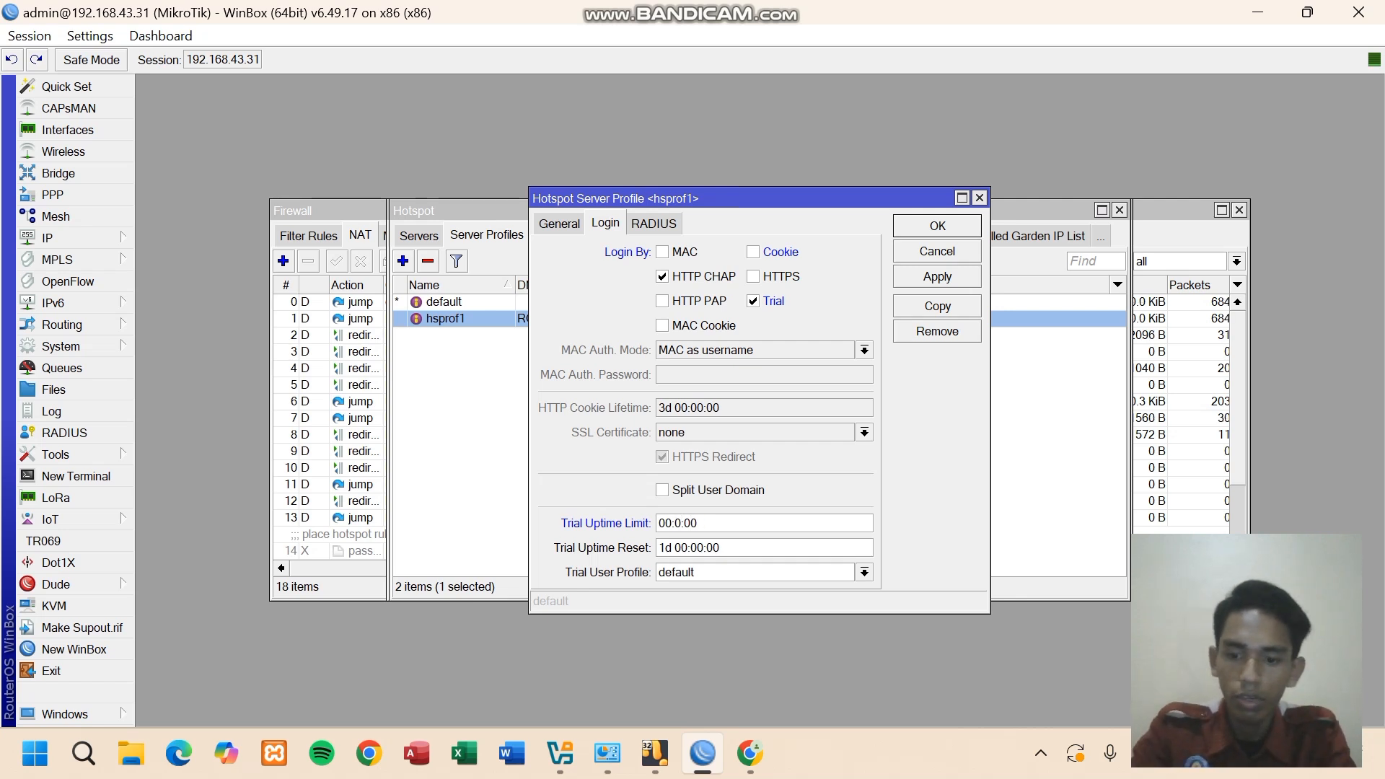
type("2")
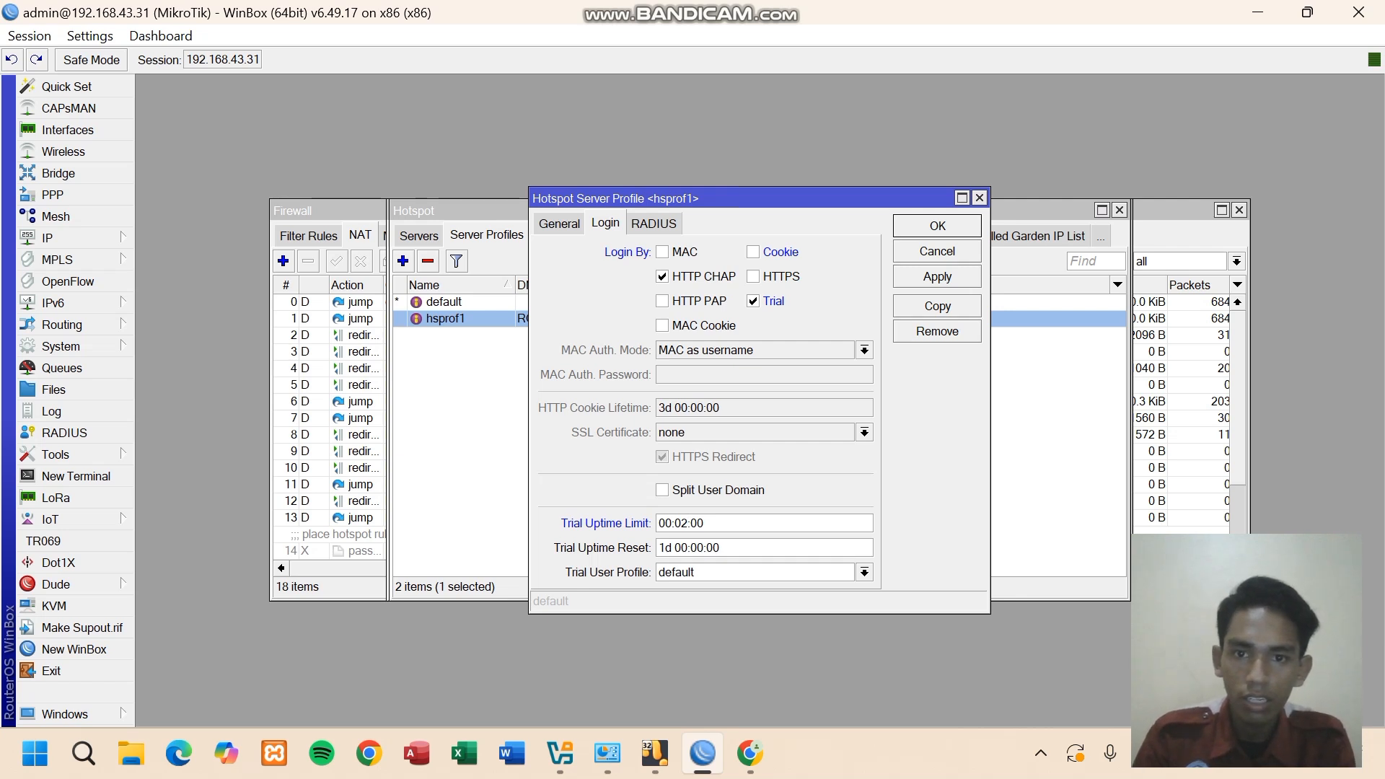
left_click(559, 223)
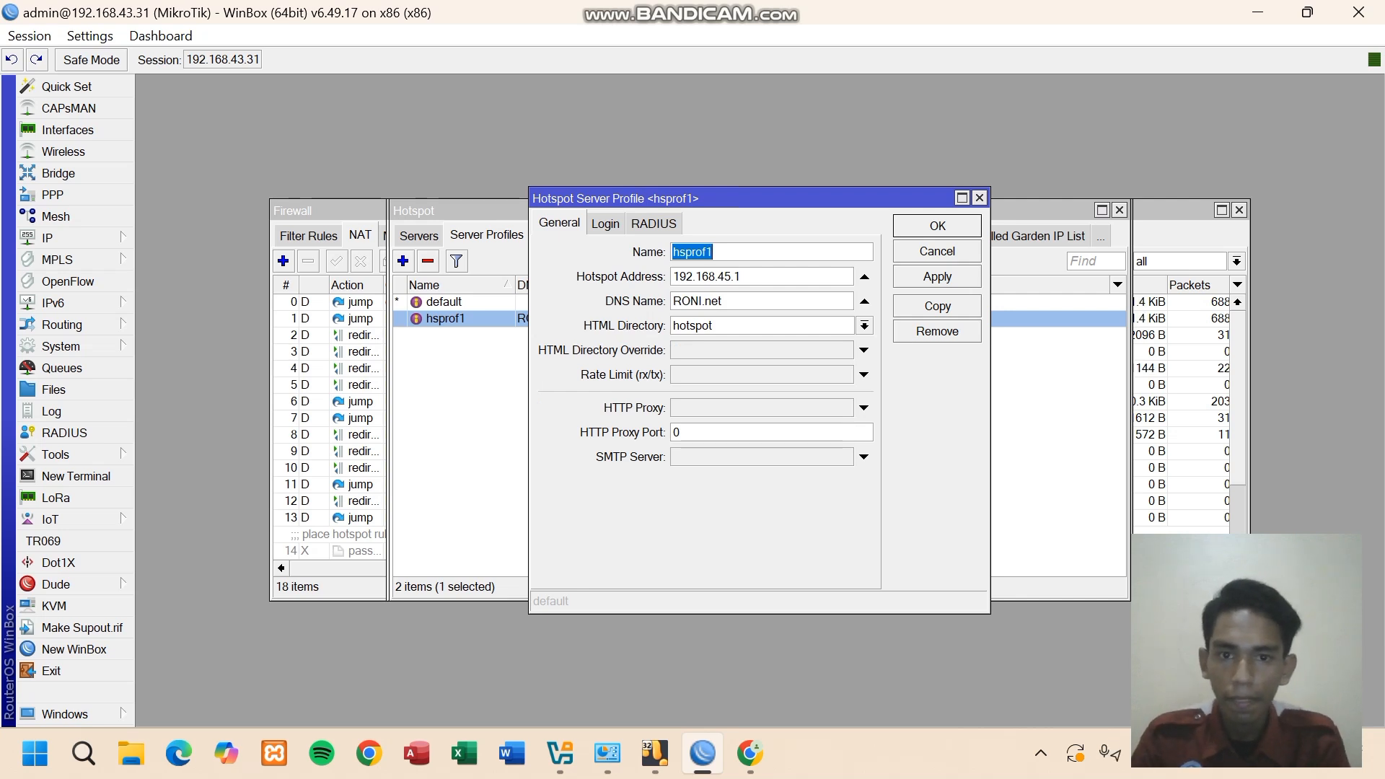
left_click(605, 223)
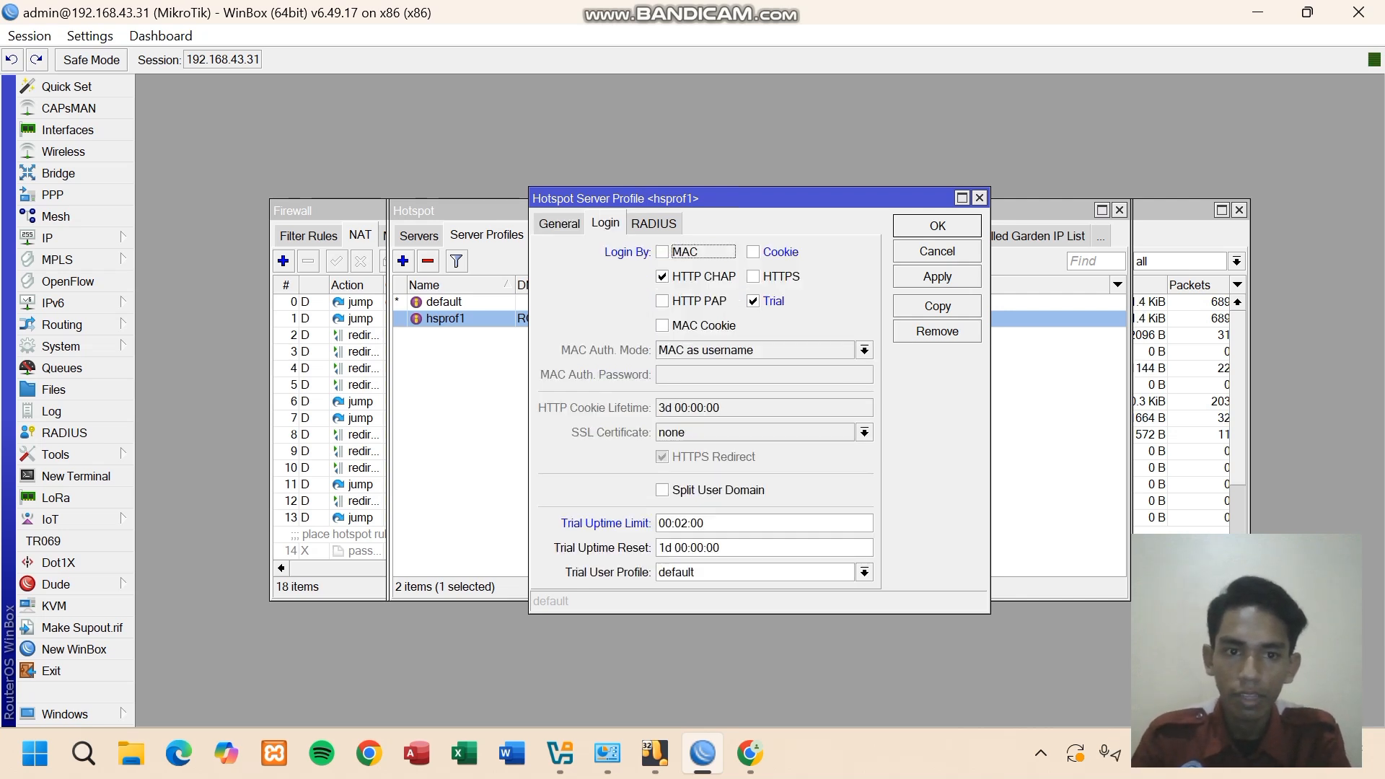
left_click(937, 277)
- Close hsprof1's settings, then in Chrome log the user out and return to the login page
left_click(937, 226)
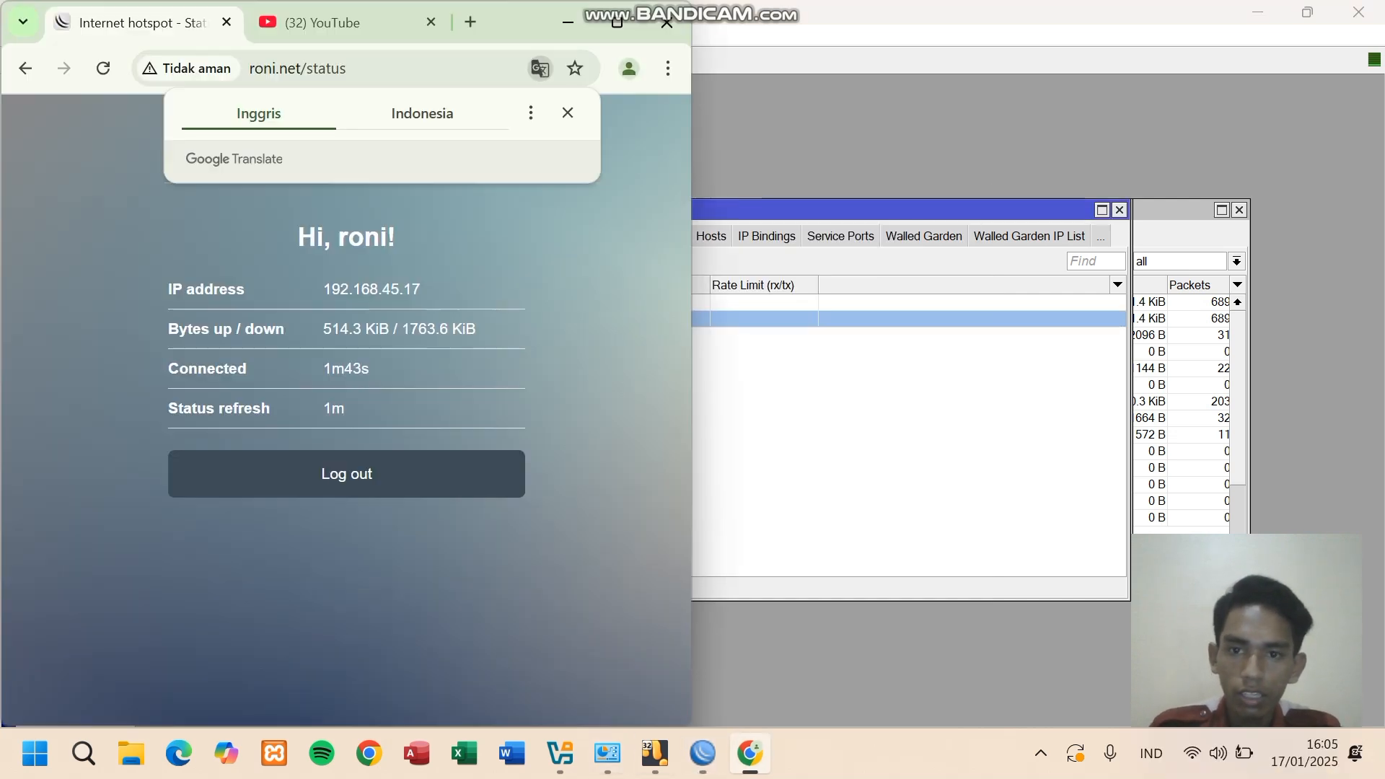
left_click(750, 753)
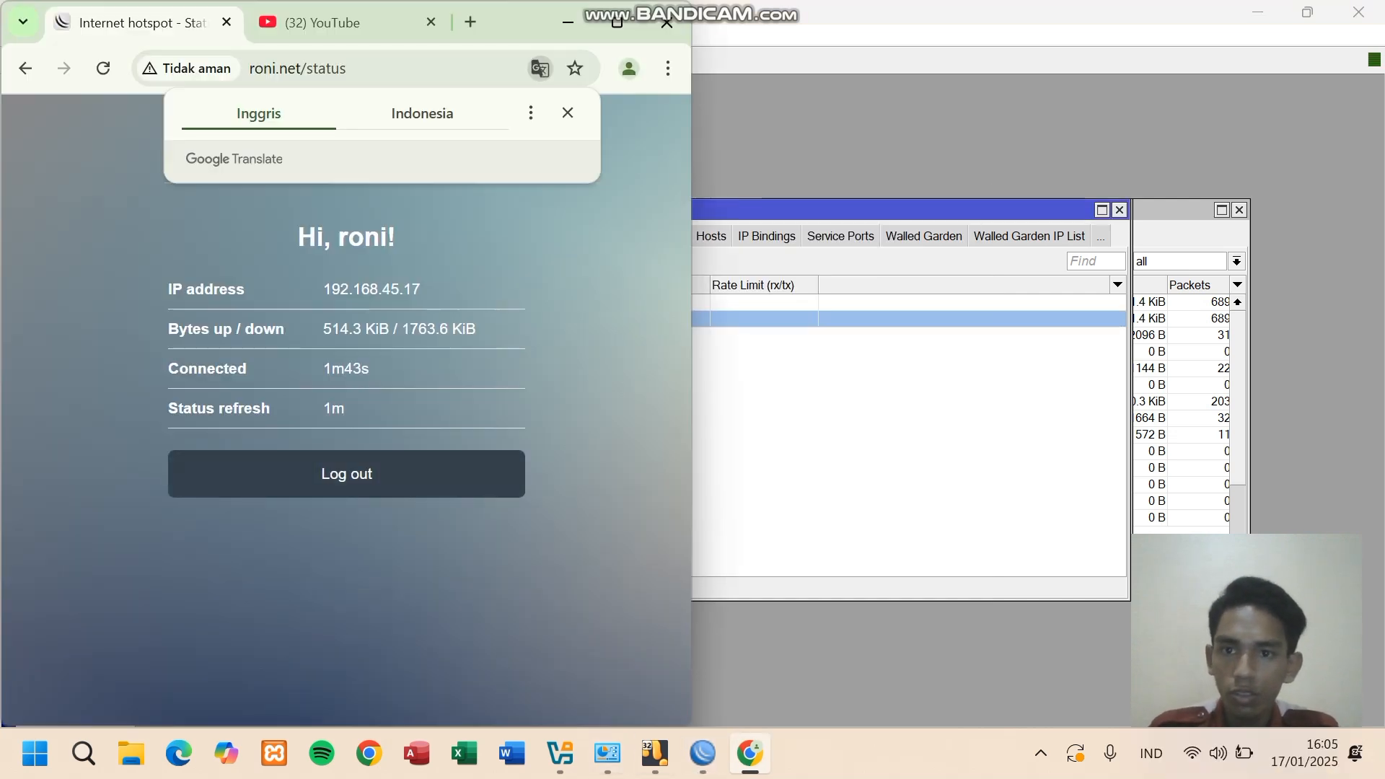
left_click(104, 68)
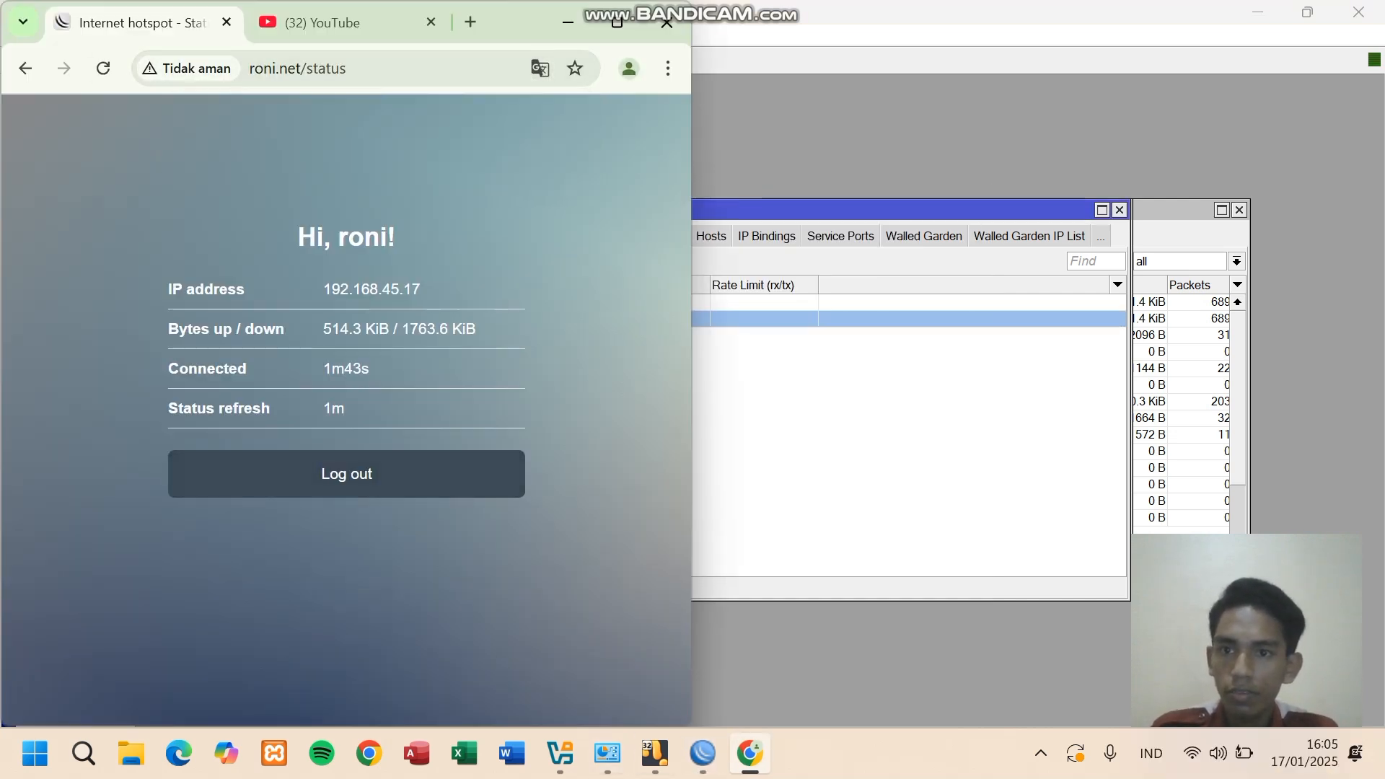
left_click(103, 68)
left_click(331, 473)
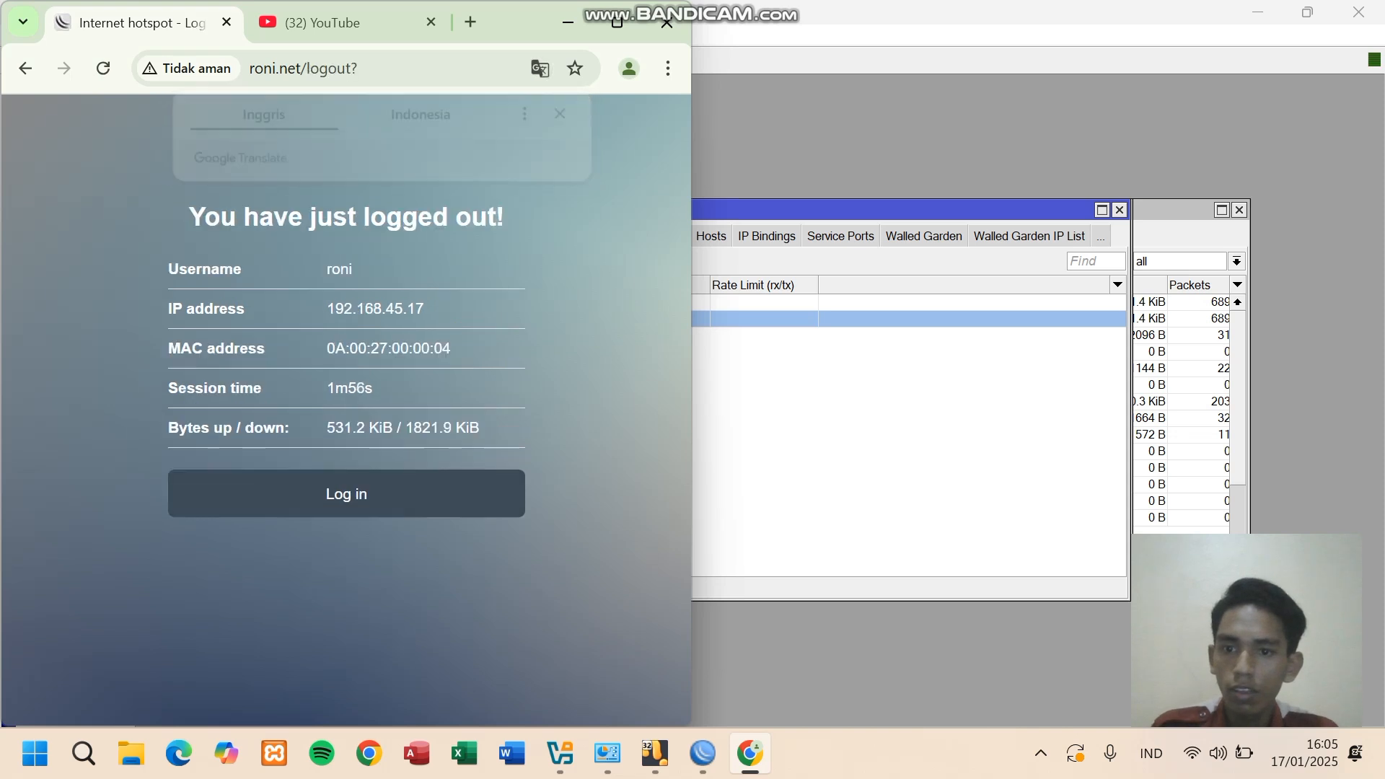
left_click(346, 493)
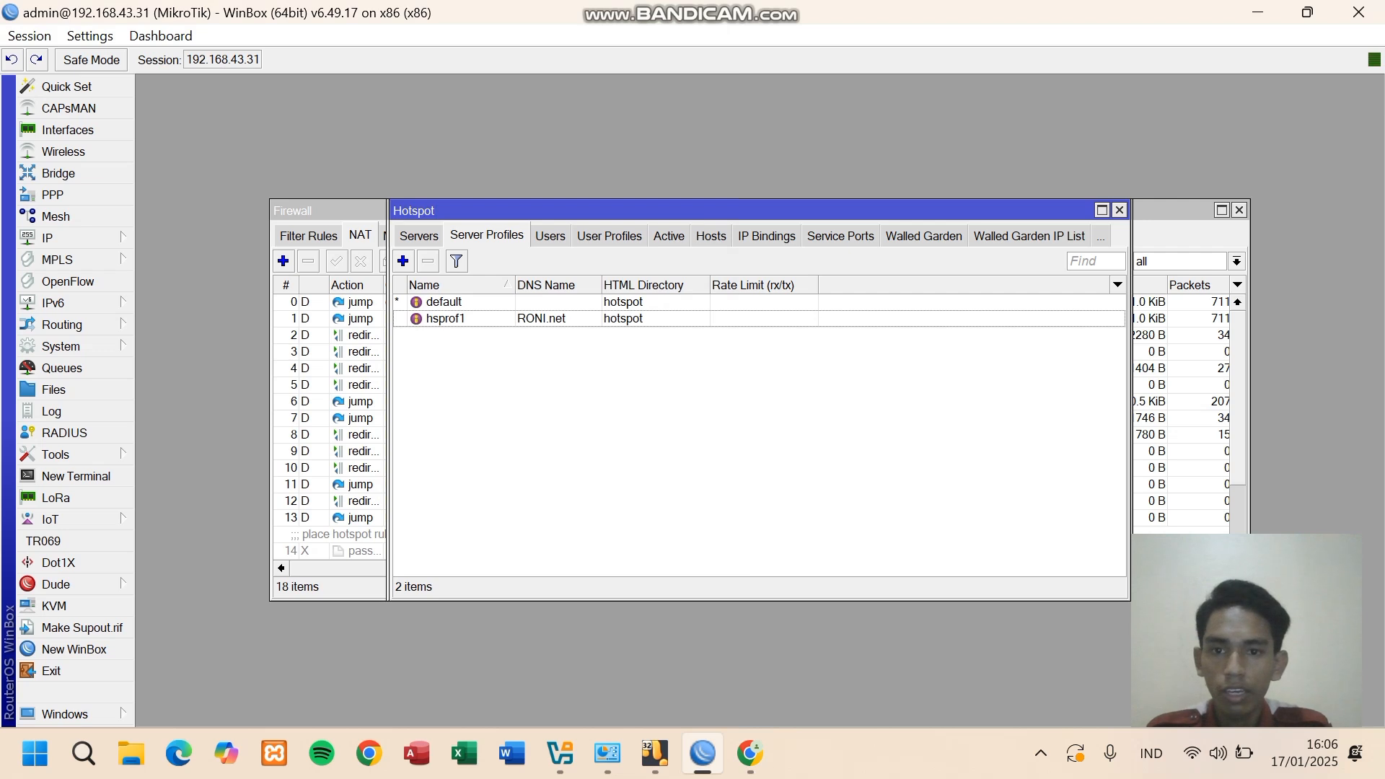
- Create hotspot user user1 with a password on the TKJ3B profile
left_click(550, 236)
left_click(403, 261)
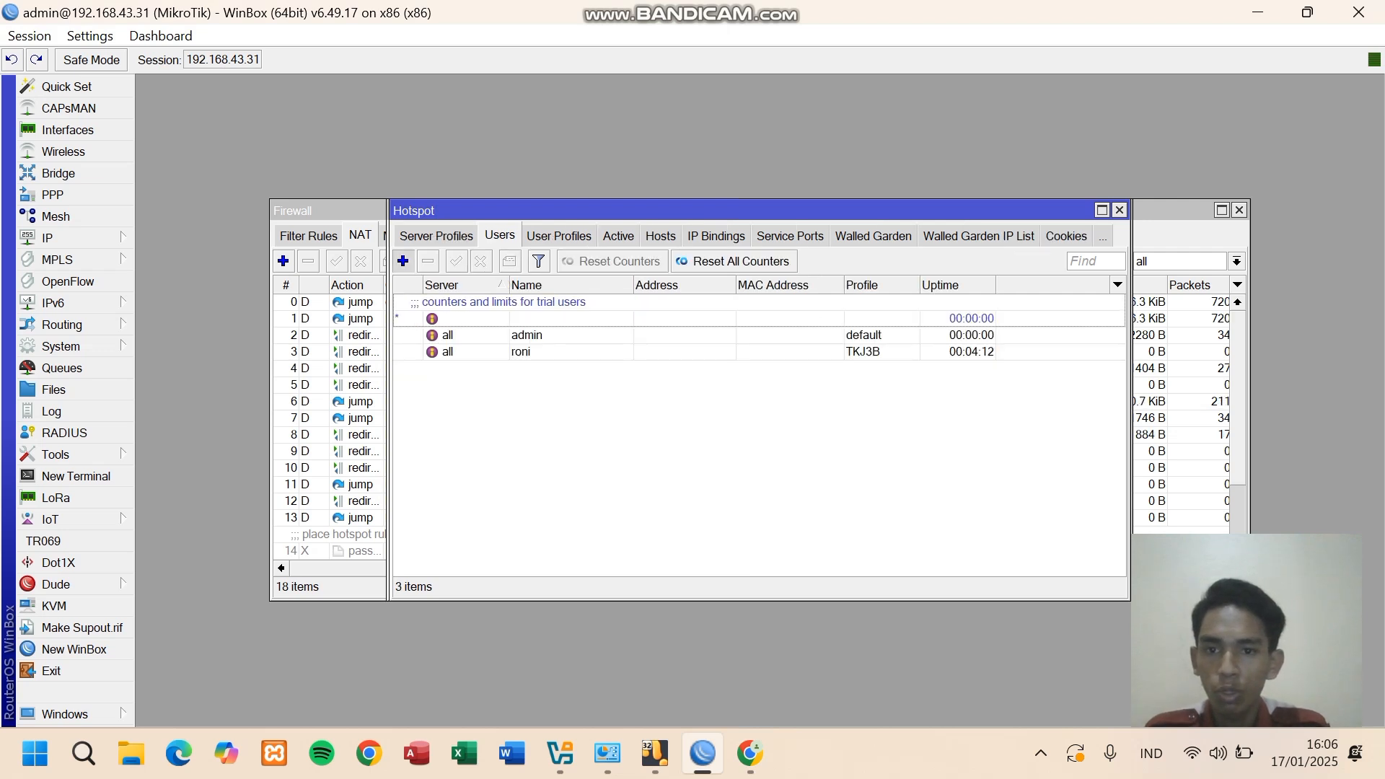
left_click(607, 293)
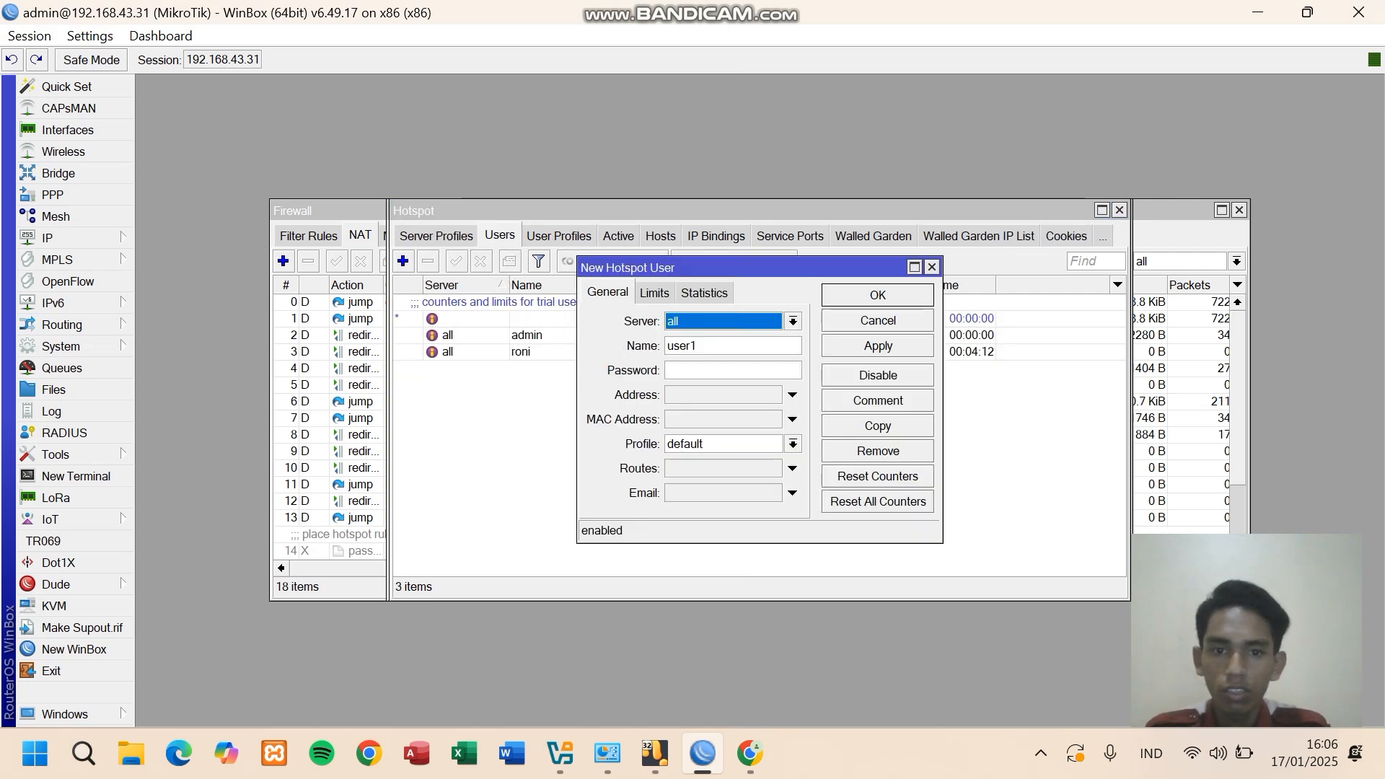
left_click(697, 347)
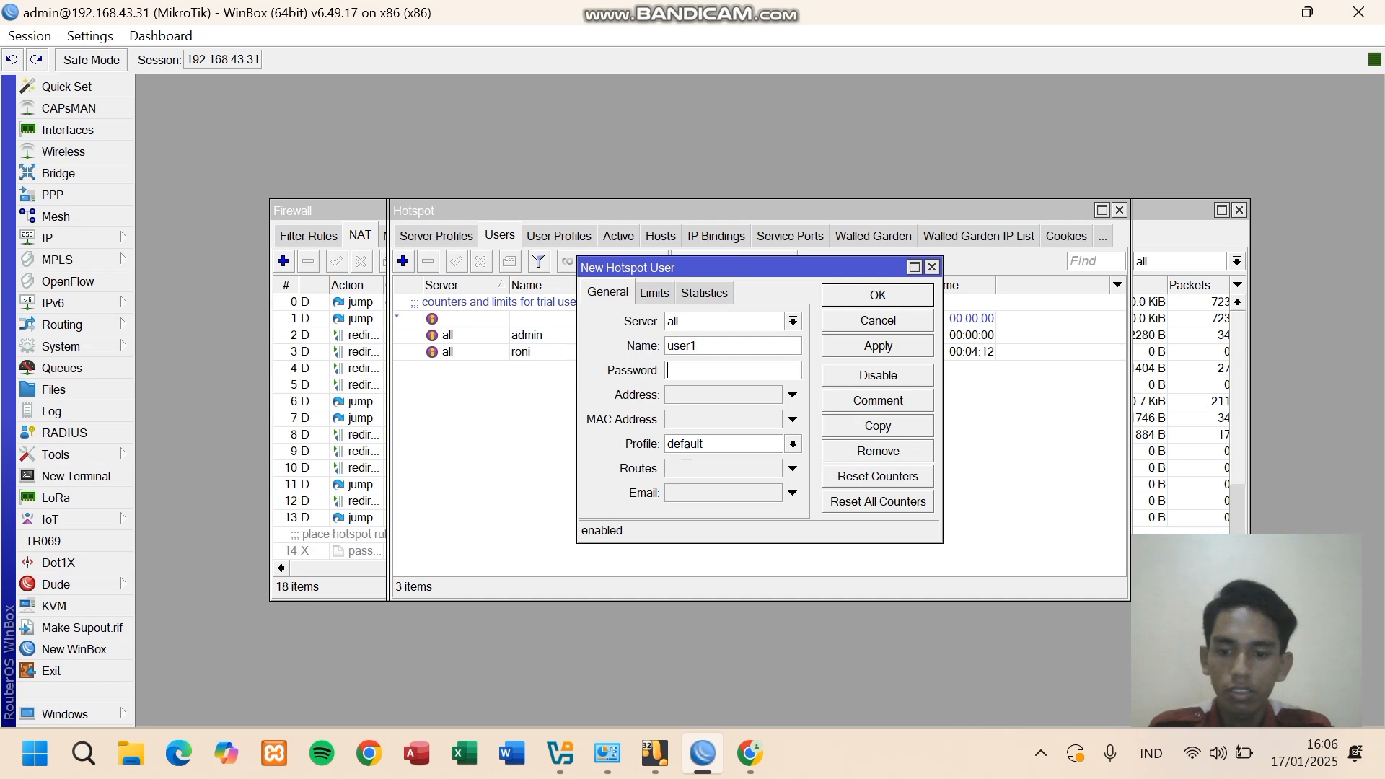
key("Tab")
type("********")
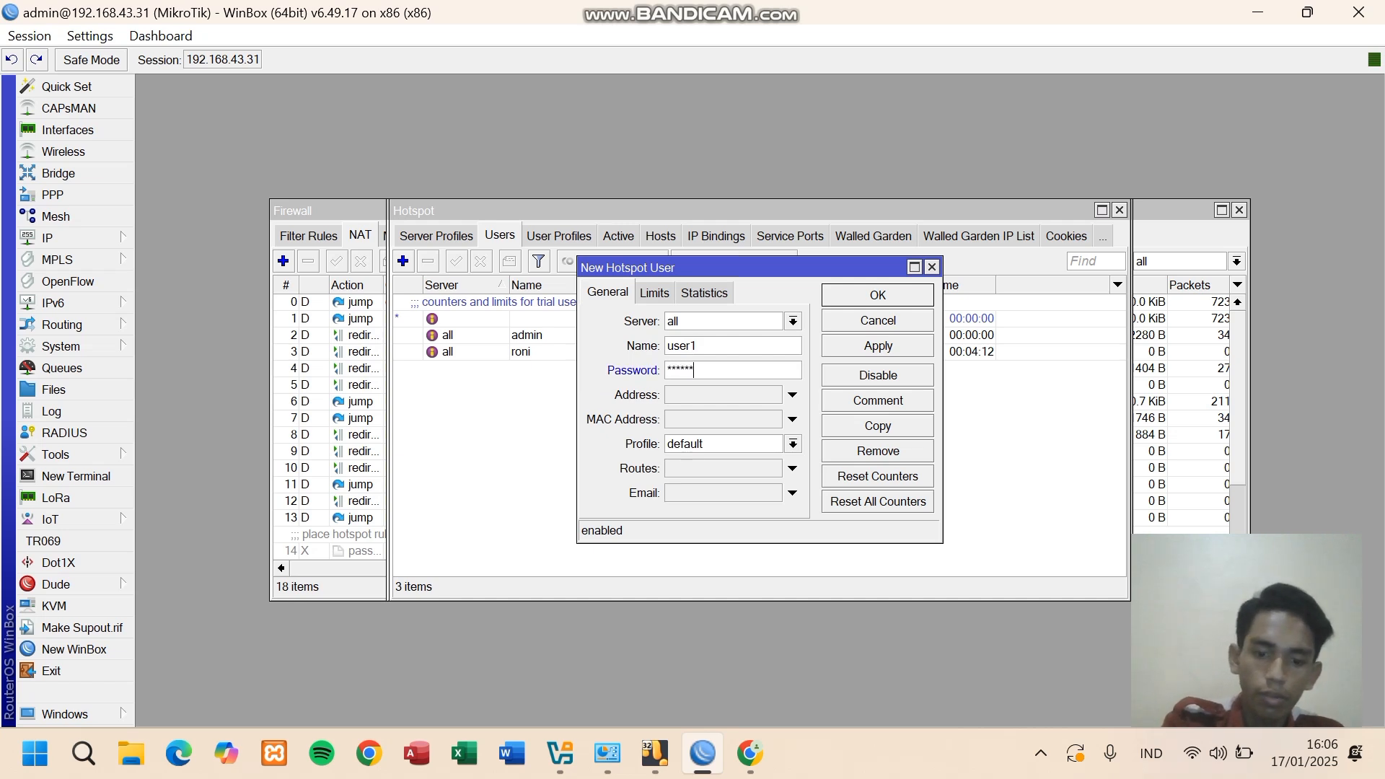
left_click(793, 444)
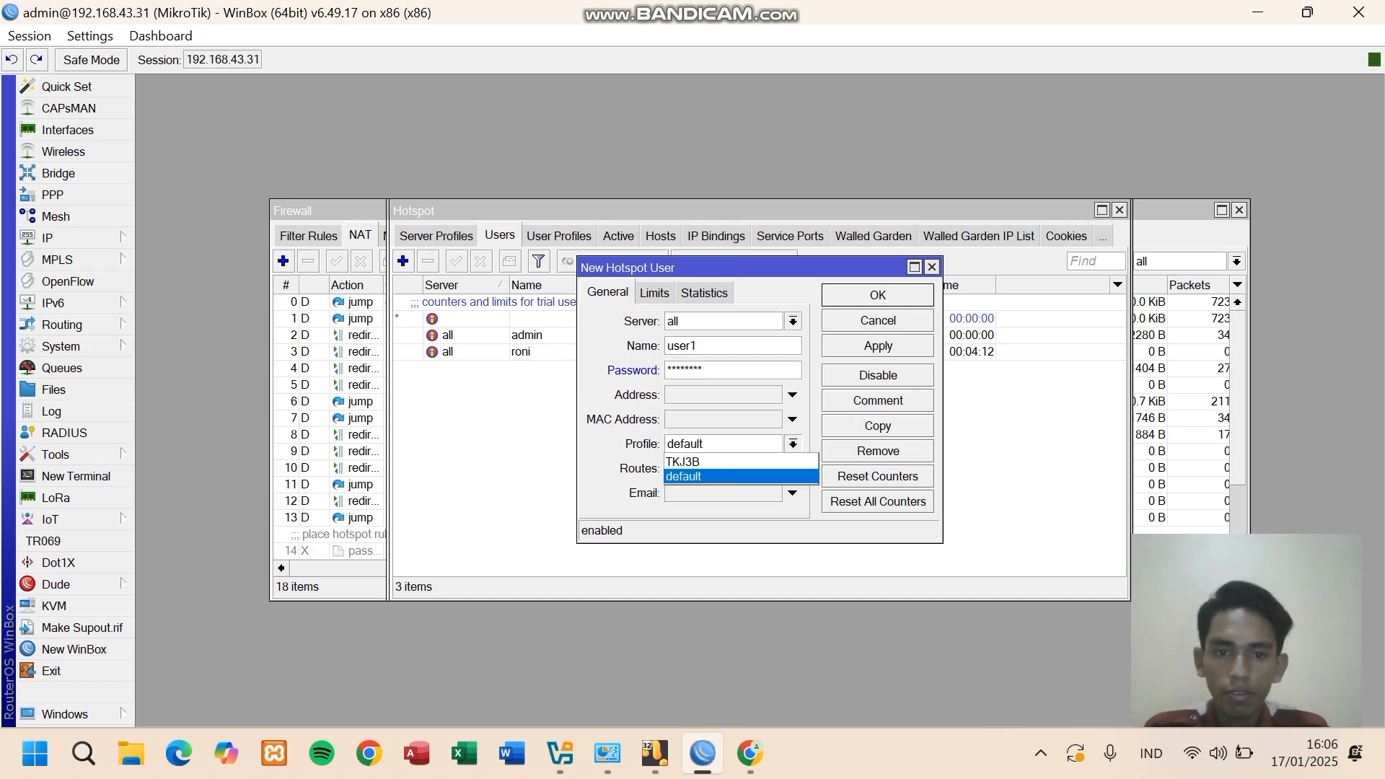
left_click(741, 462)
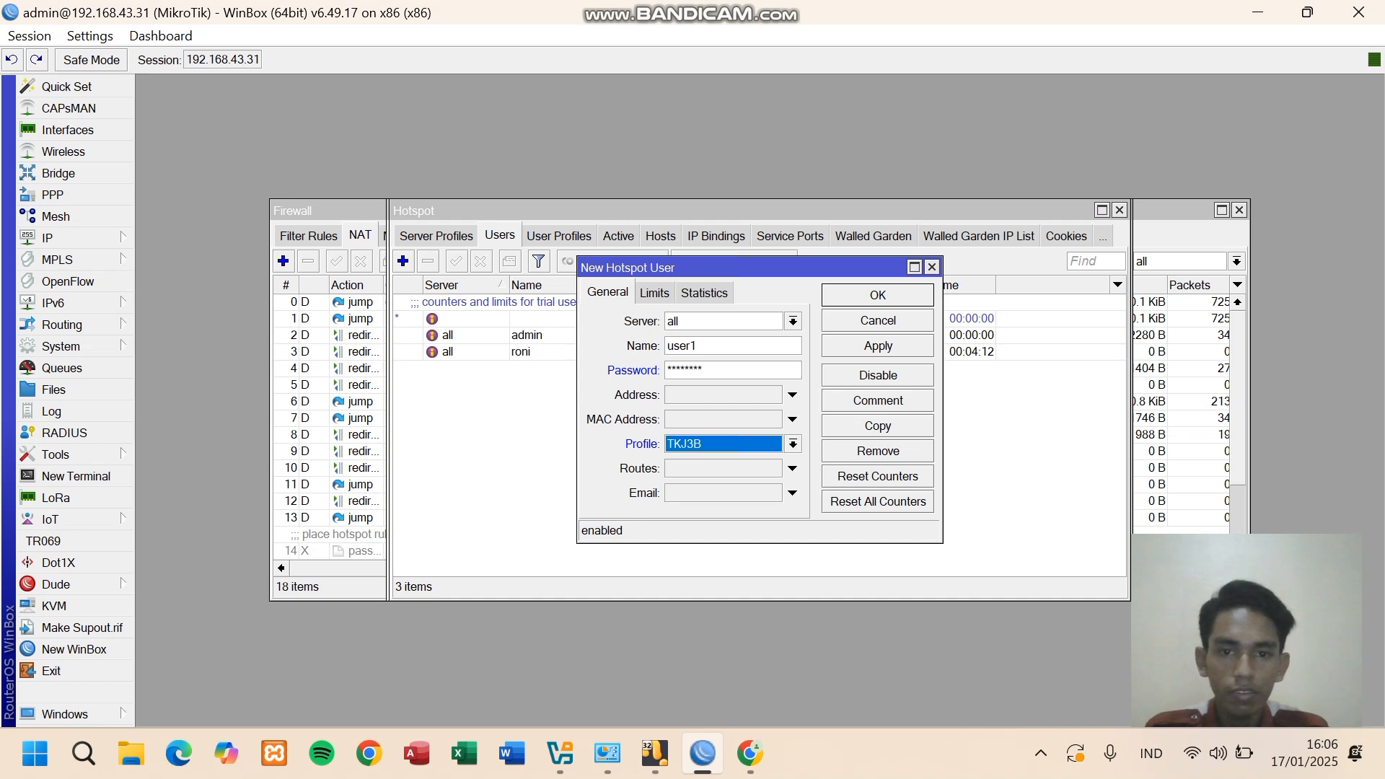
left_click(655, 293)
left_click(878, 347)
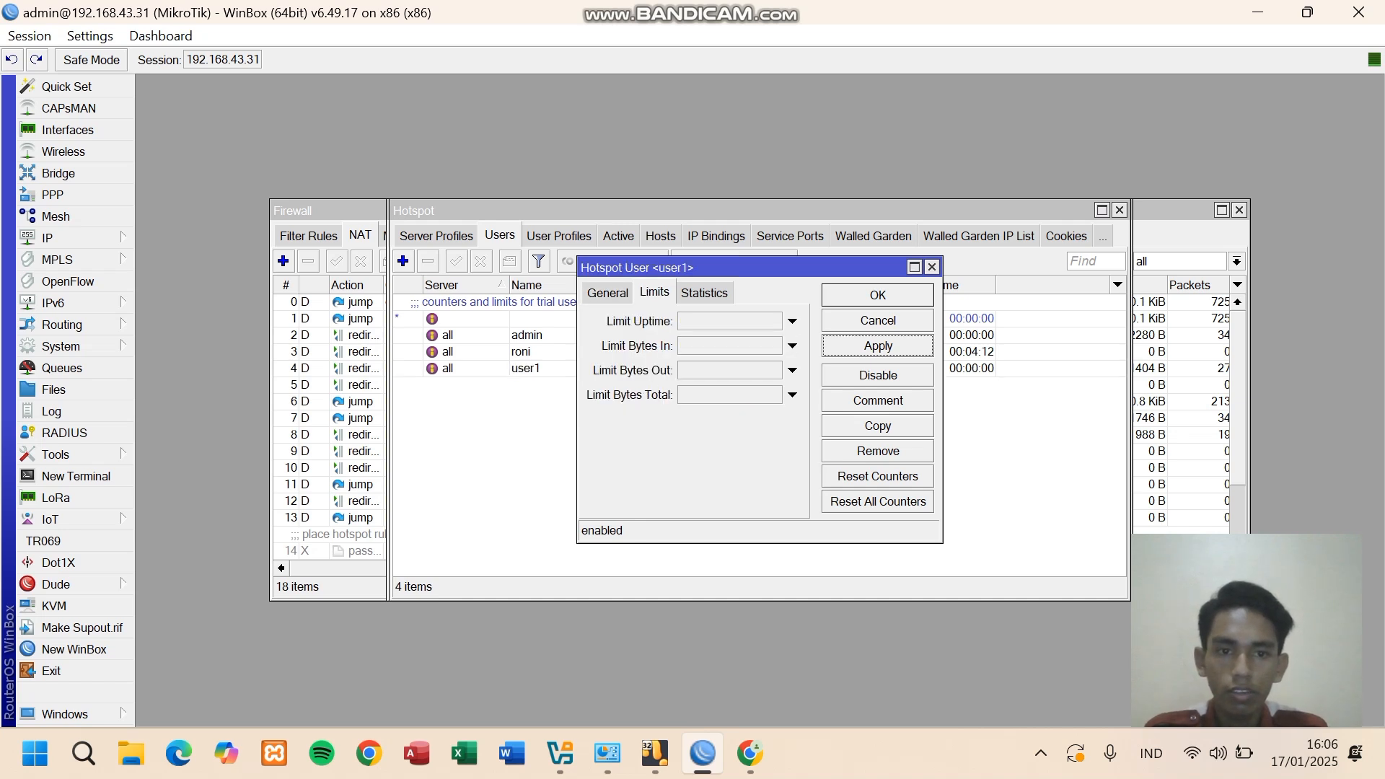
left_click(878, 296)
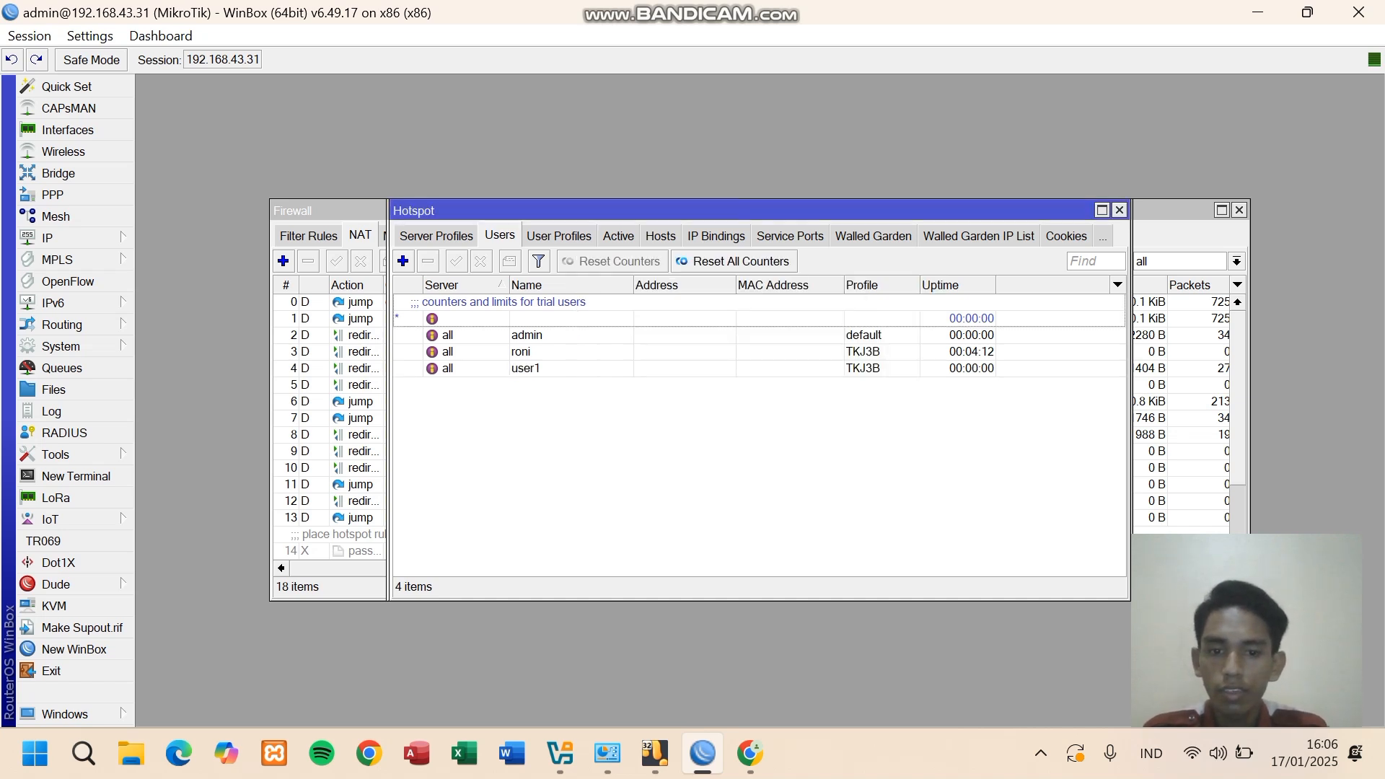
left_click(750, 753)
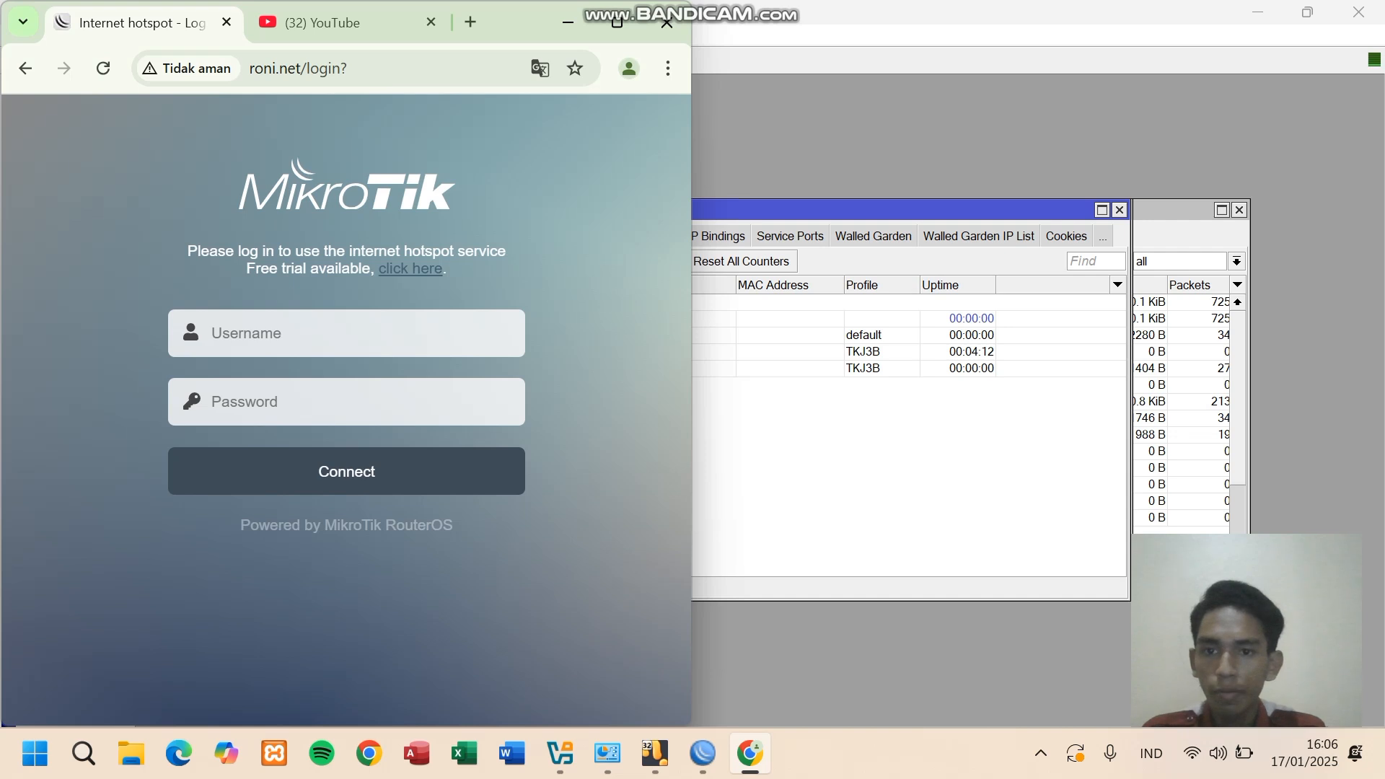
- Log in to the portal as a free trial user and refresh the trial status page
left_click(411, 268)
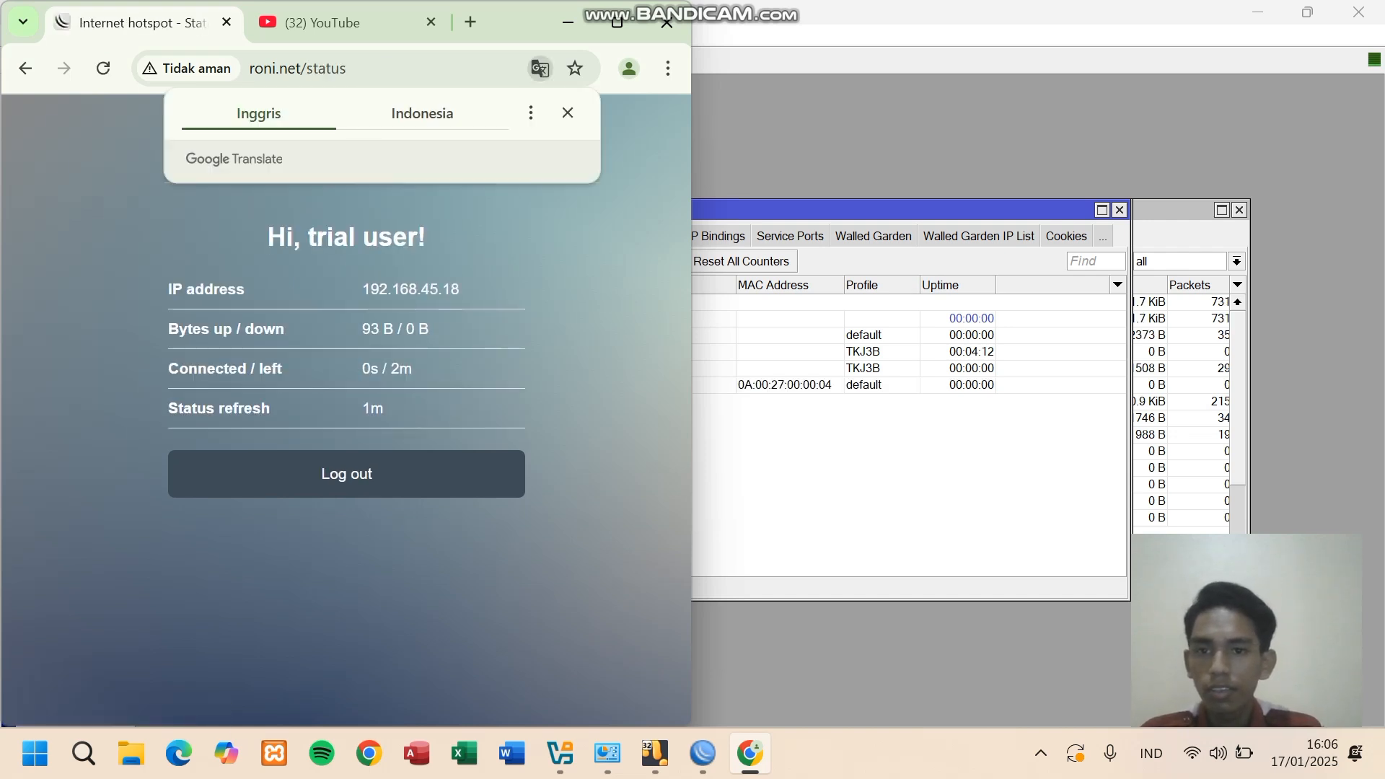
left_click(568, 113)
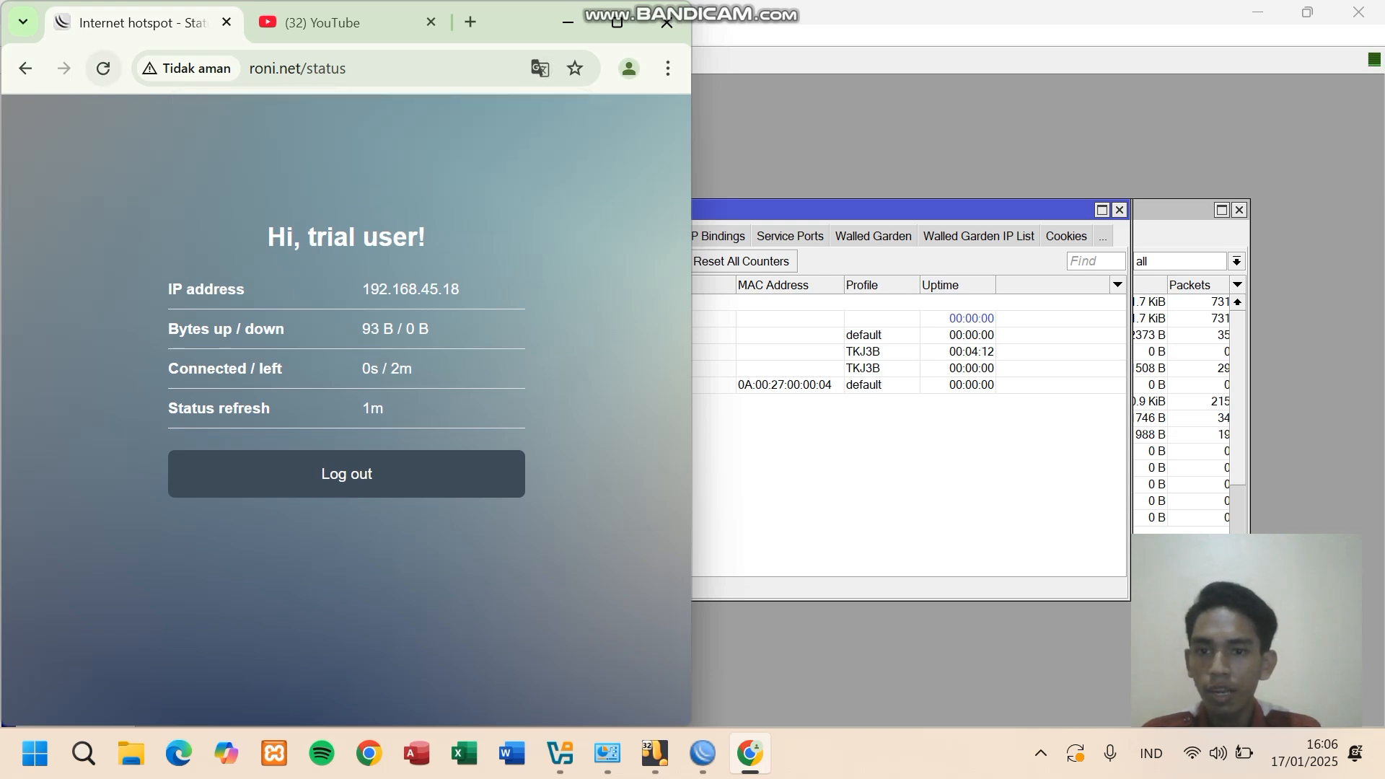
left_click(103, 69)
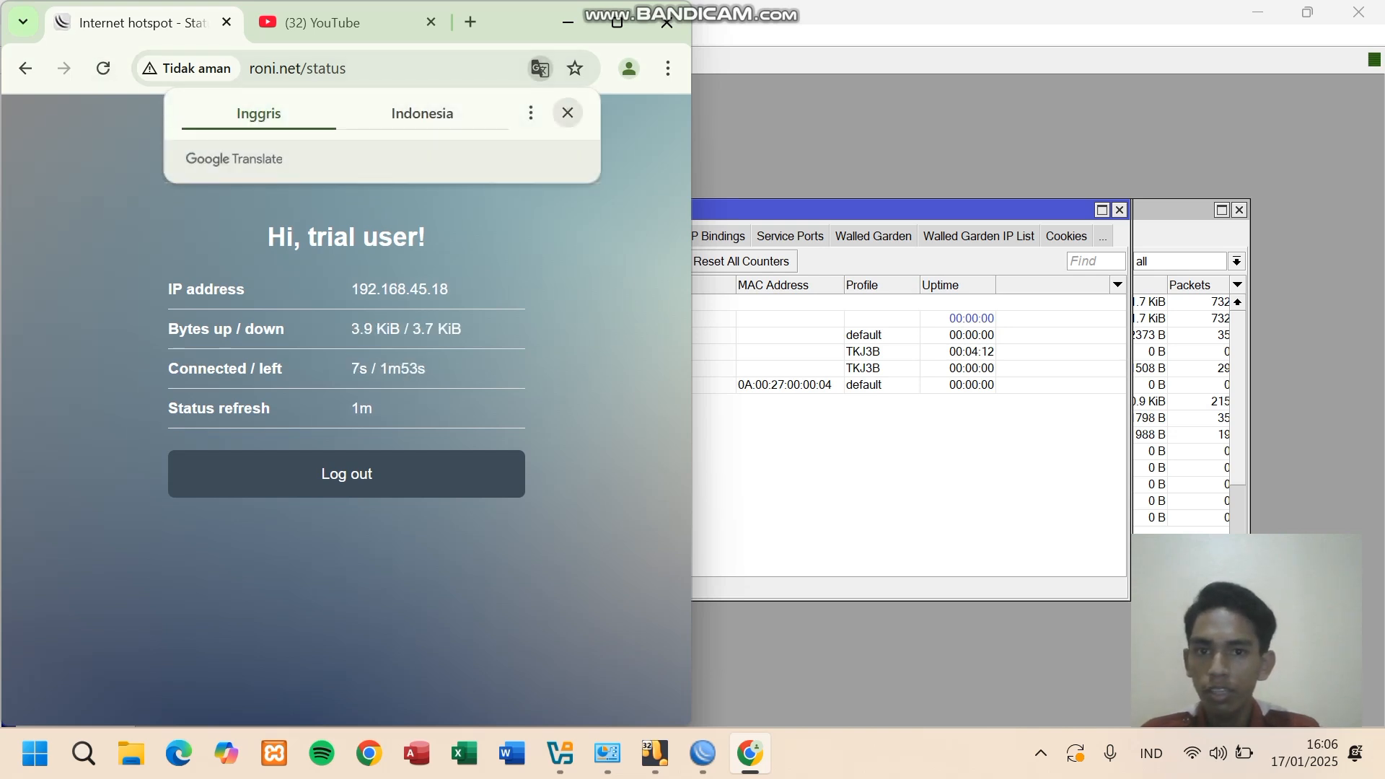
left_click(568, 112)
- Reload YouTube, open the Mix music video, skip the sponsored ad, then return to WinBox
left_click(339, 23)
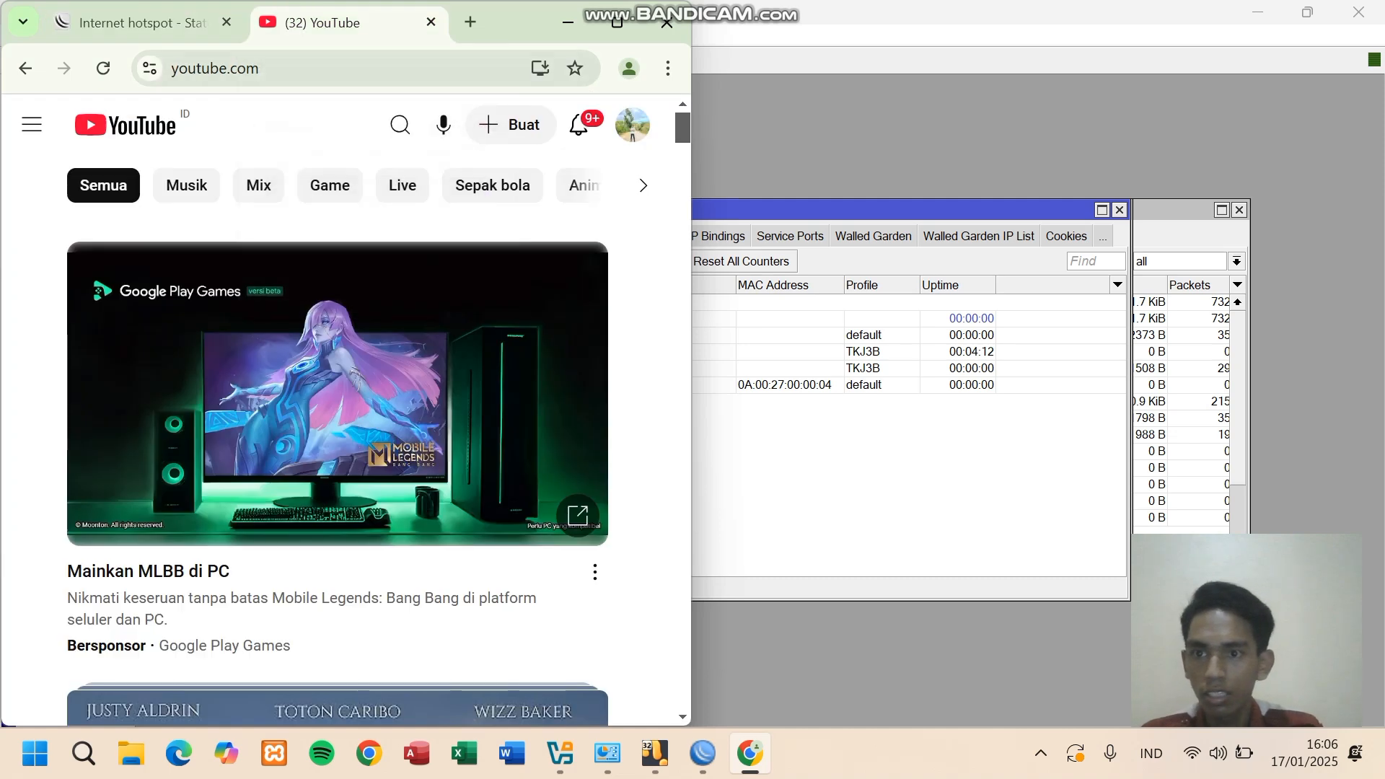
left_click(104, 69)
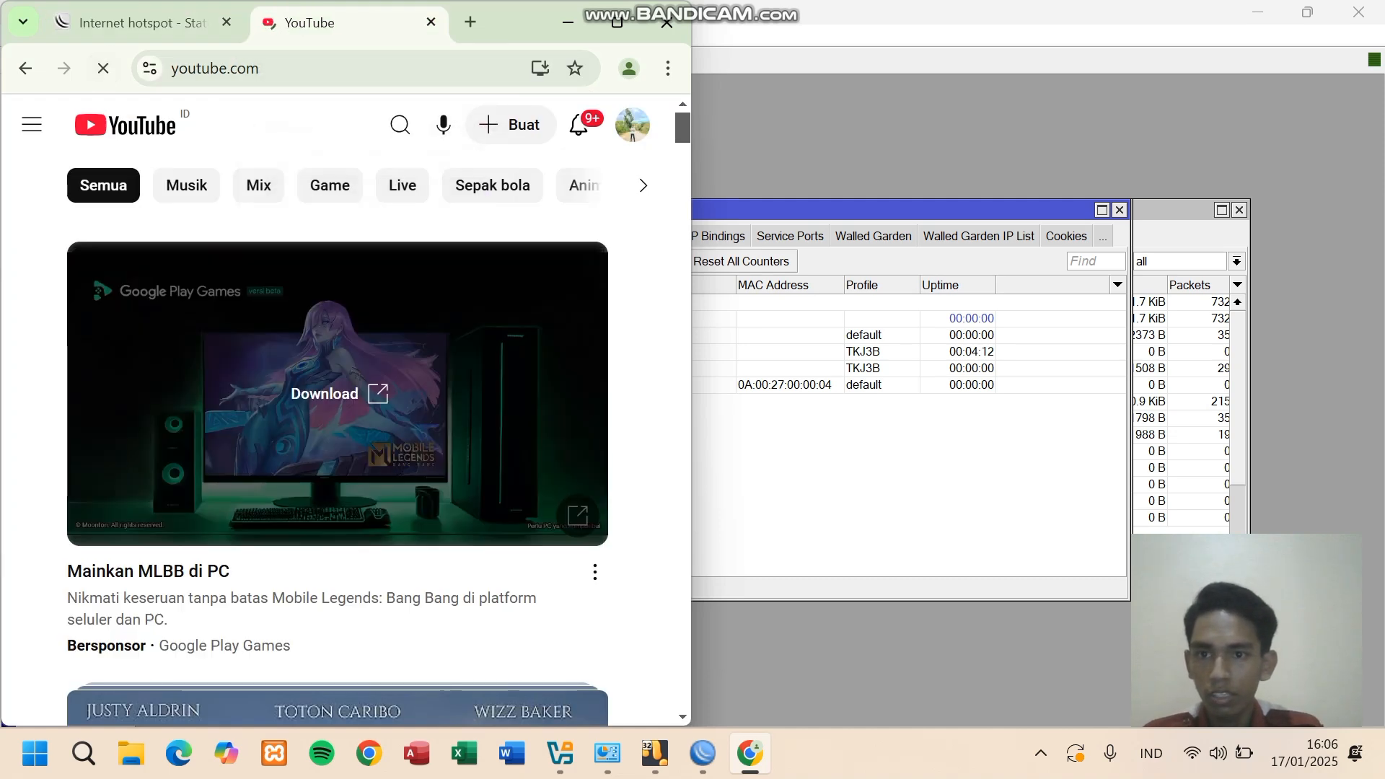
scroll(337, 393, "down", 3)
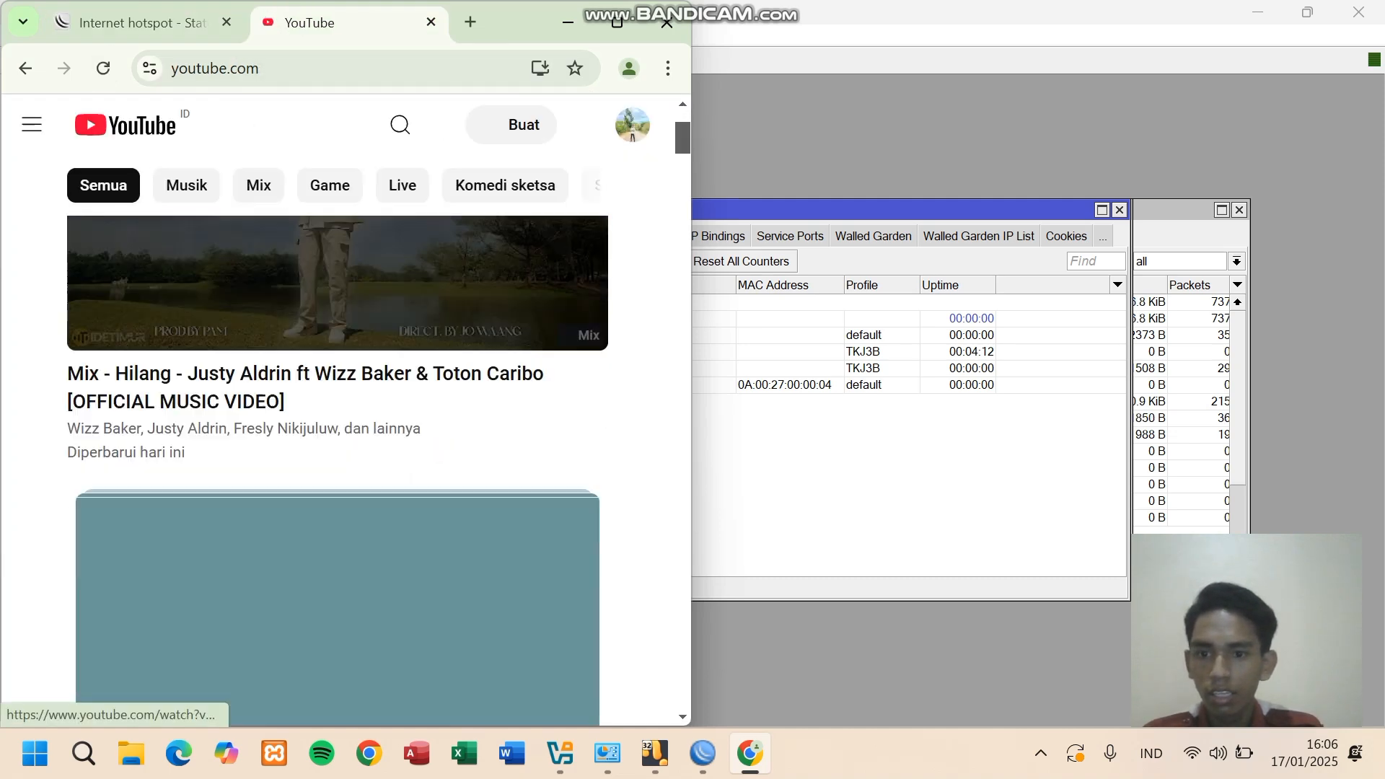
scroll(338, 393, "up", 3)
left_click(338, 393)
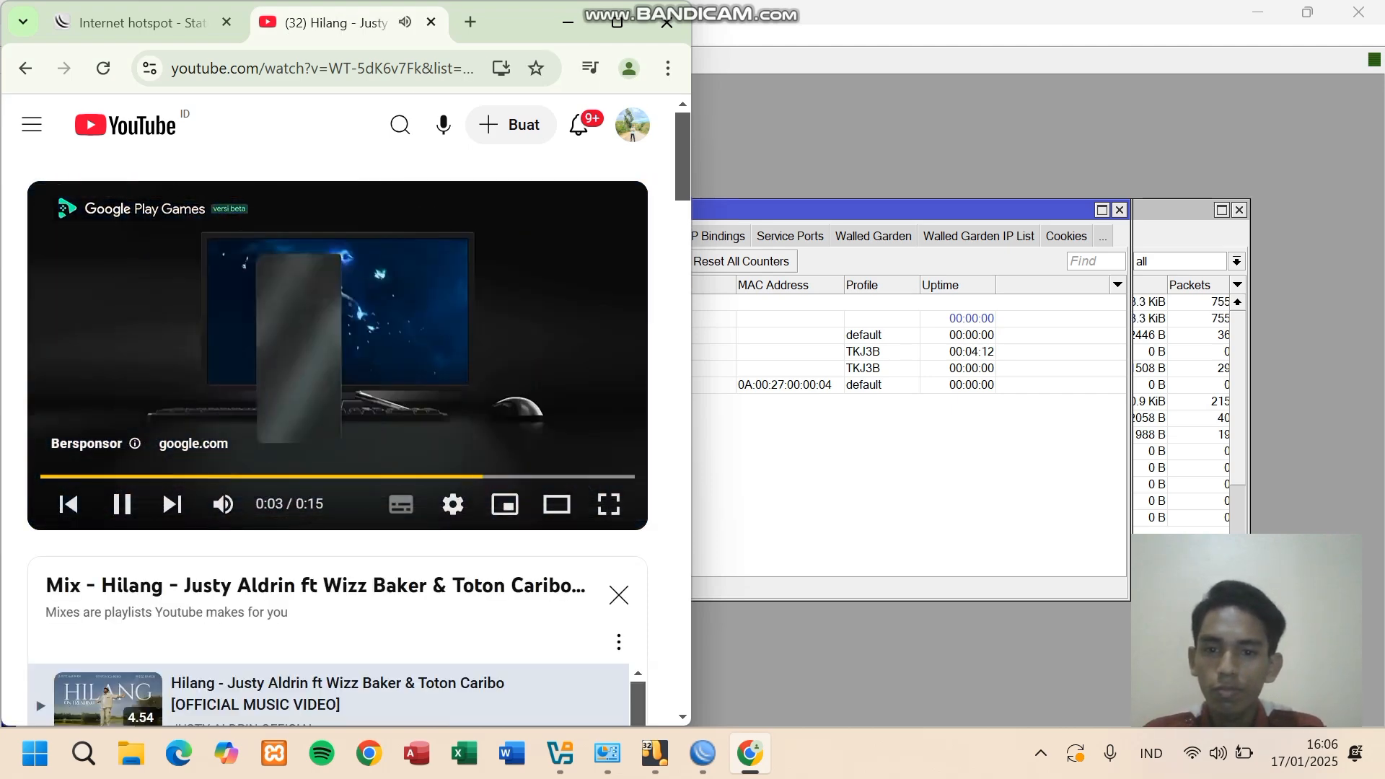
left_click(122, 503)
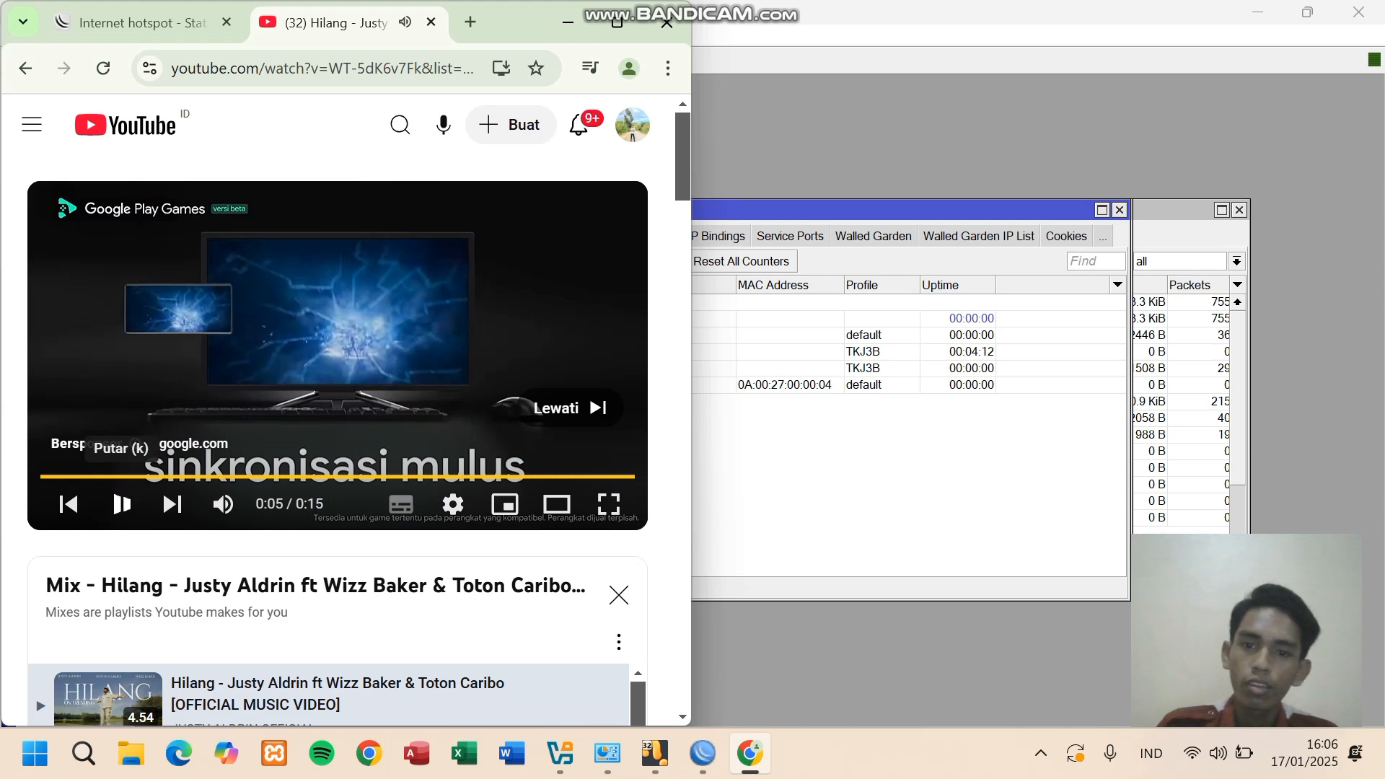
left_click(570, 407)
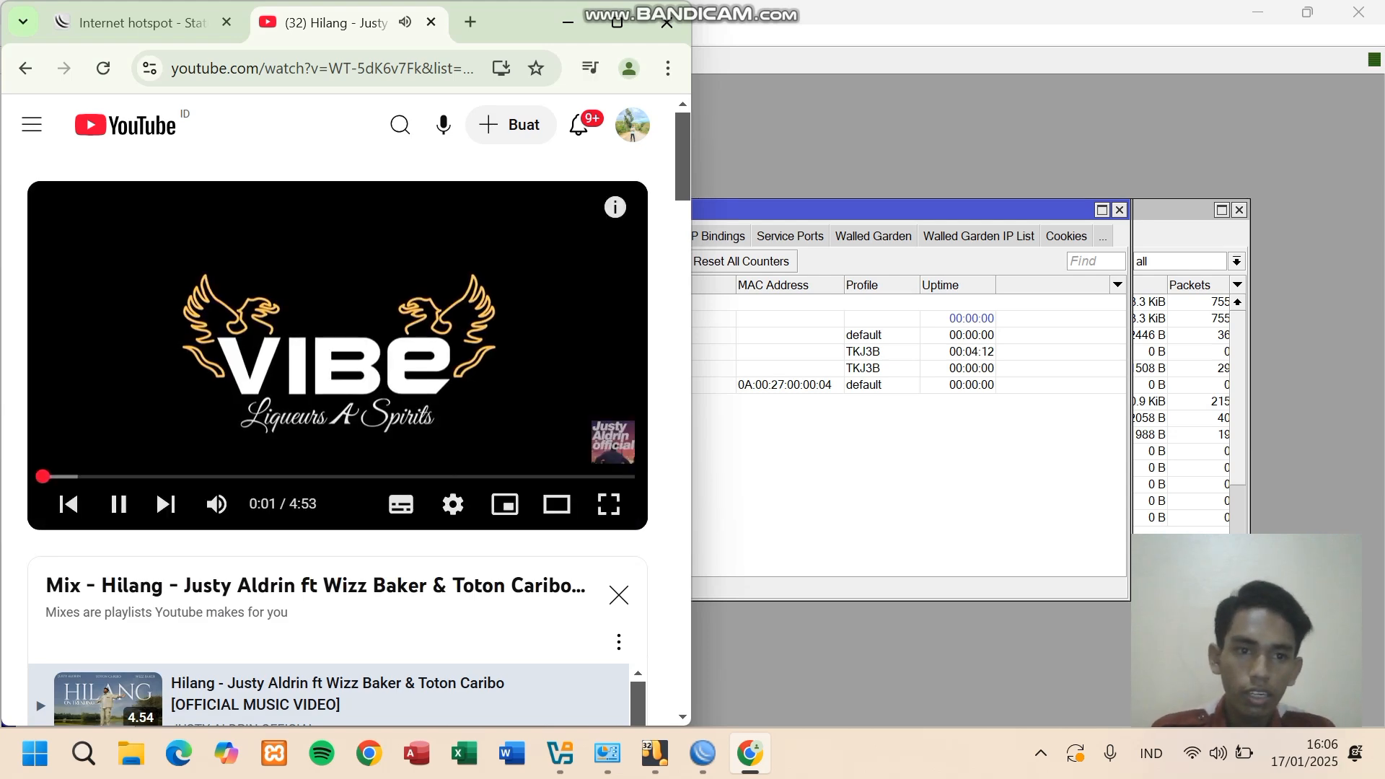
key("alt+Tab")
- Pause the YouTube video, list hotspot1's active session from 192.168.45.18, then open Windows search
left_click(790, 236)
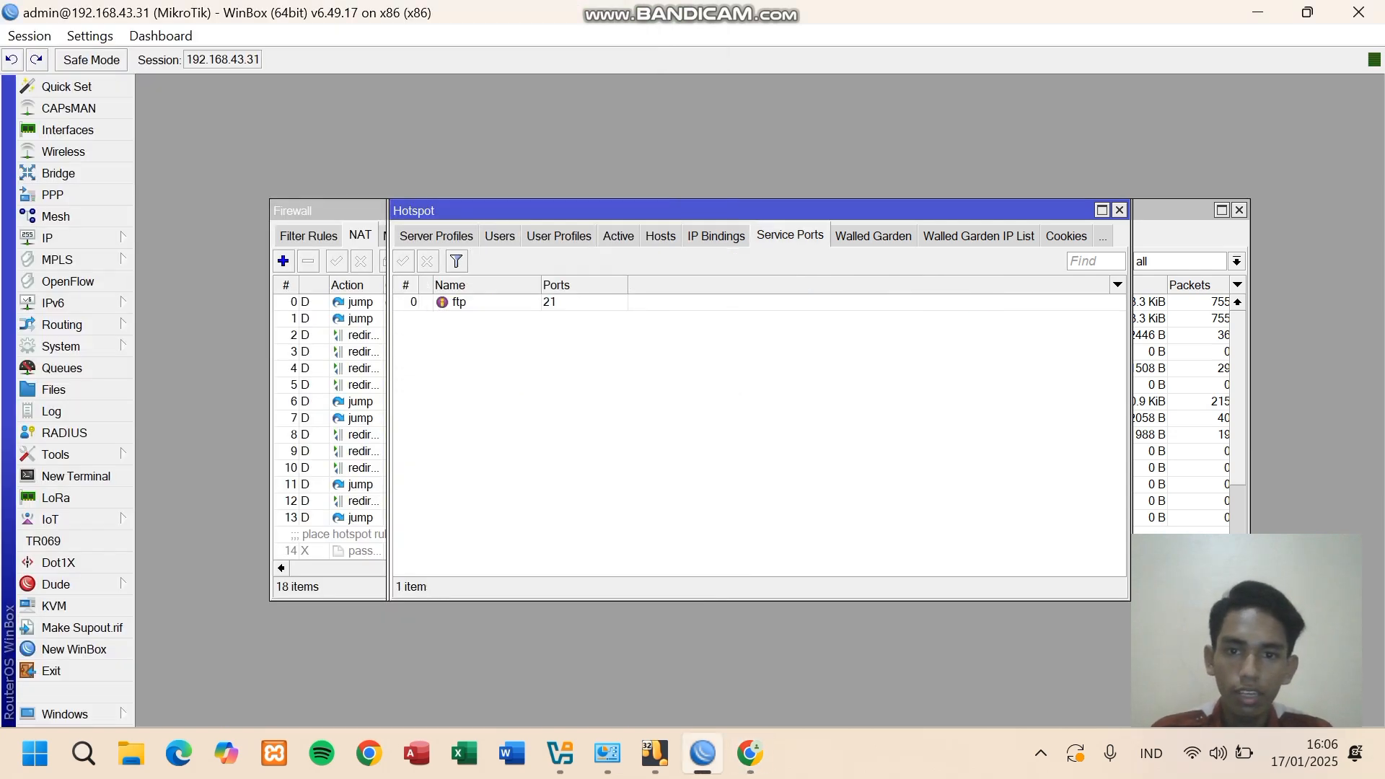
left_click(618, 236)
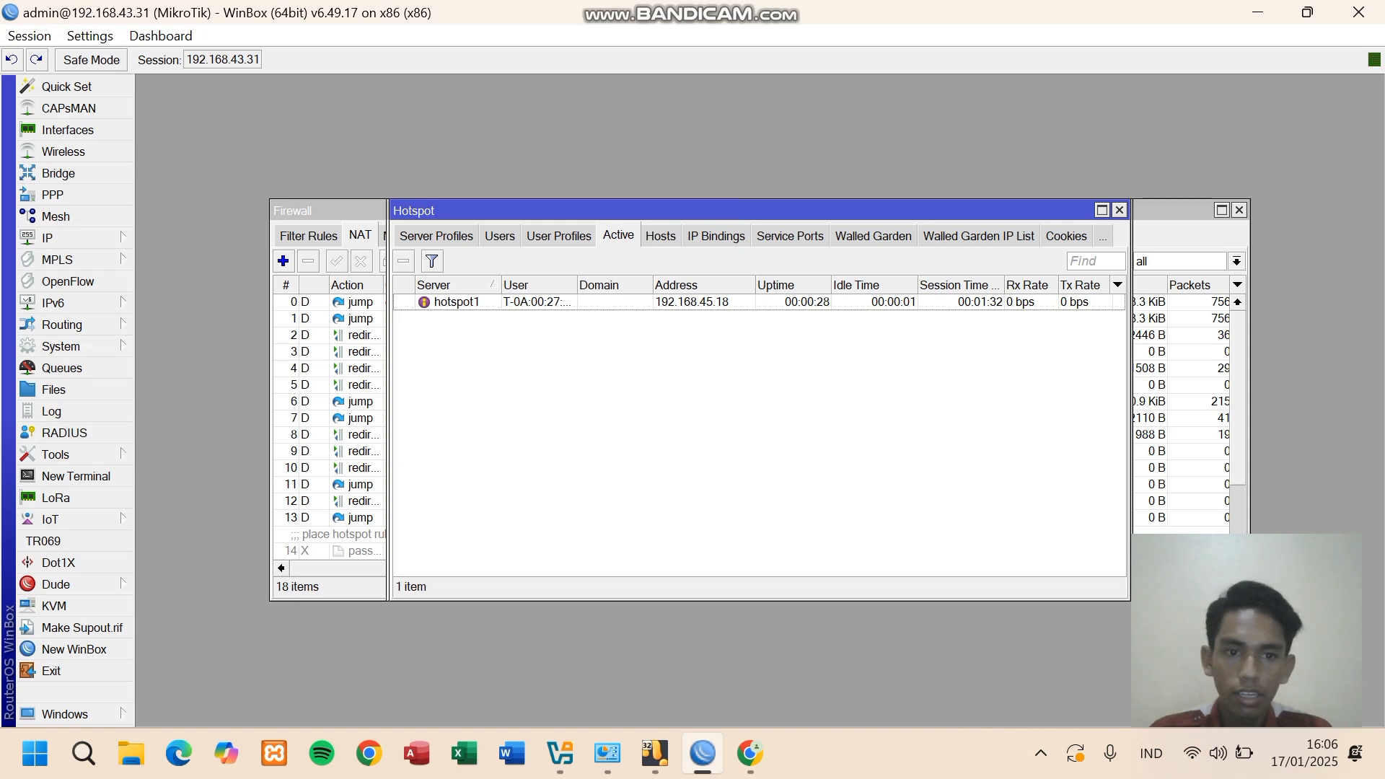
left_click(750, 753)
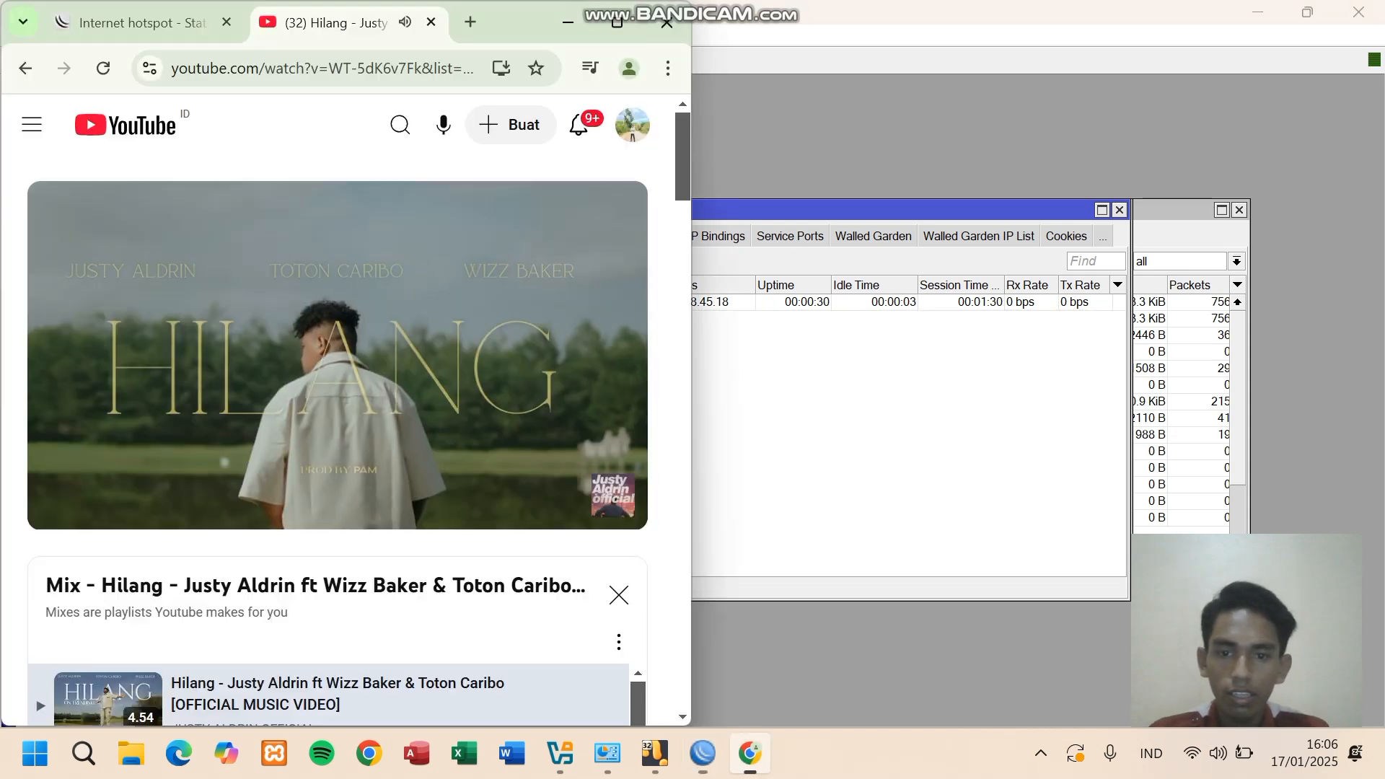
left_click(505, 383)
left_click(750, 753)
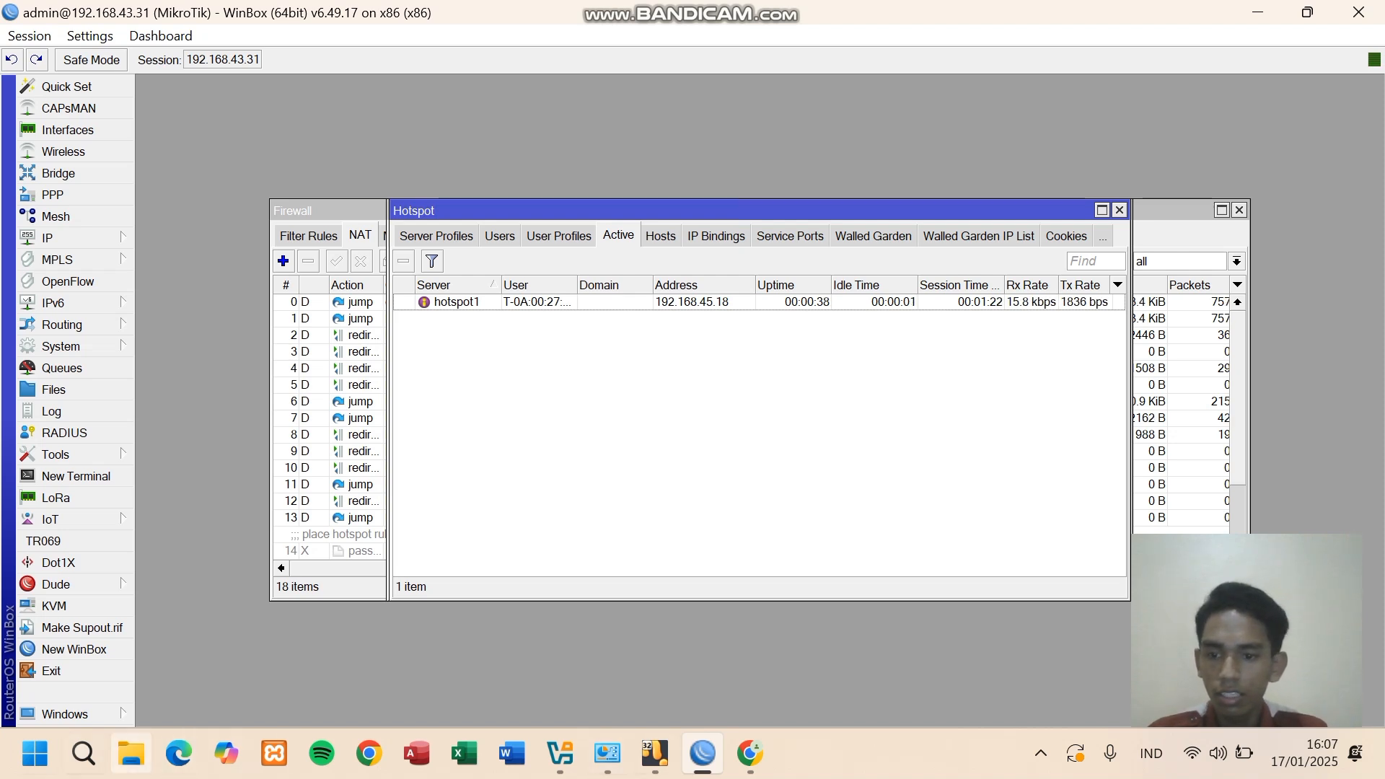
left_click(83, 753)
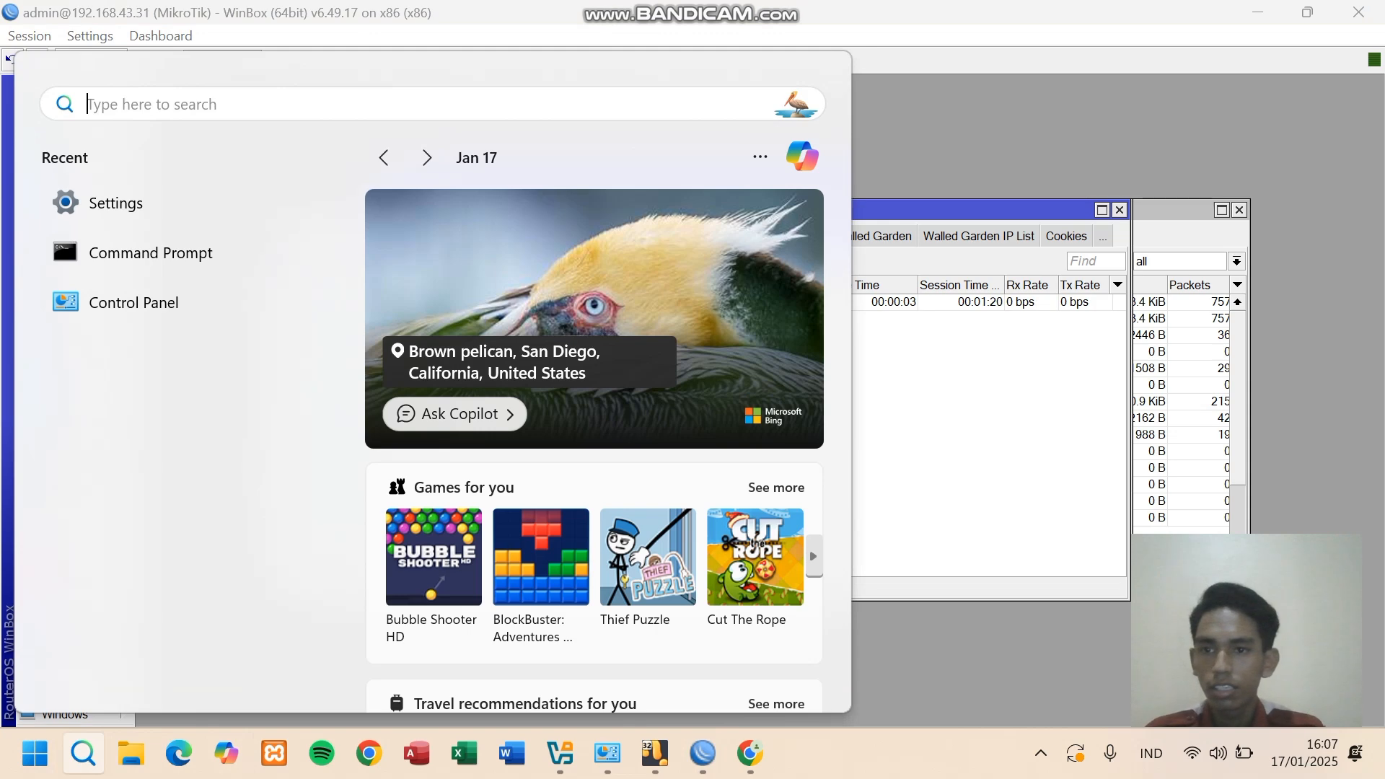
- Start a continuous ping to google.com in Command Prompt with ping google.com -t
left_click(150, 252)
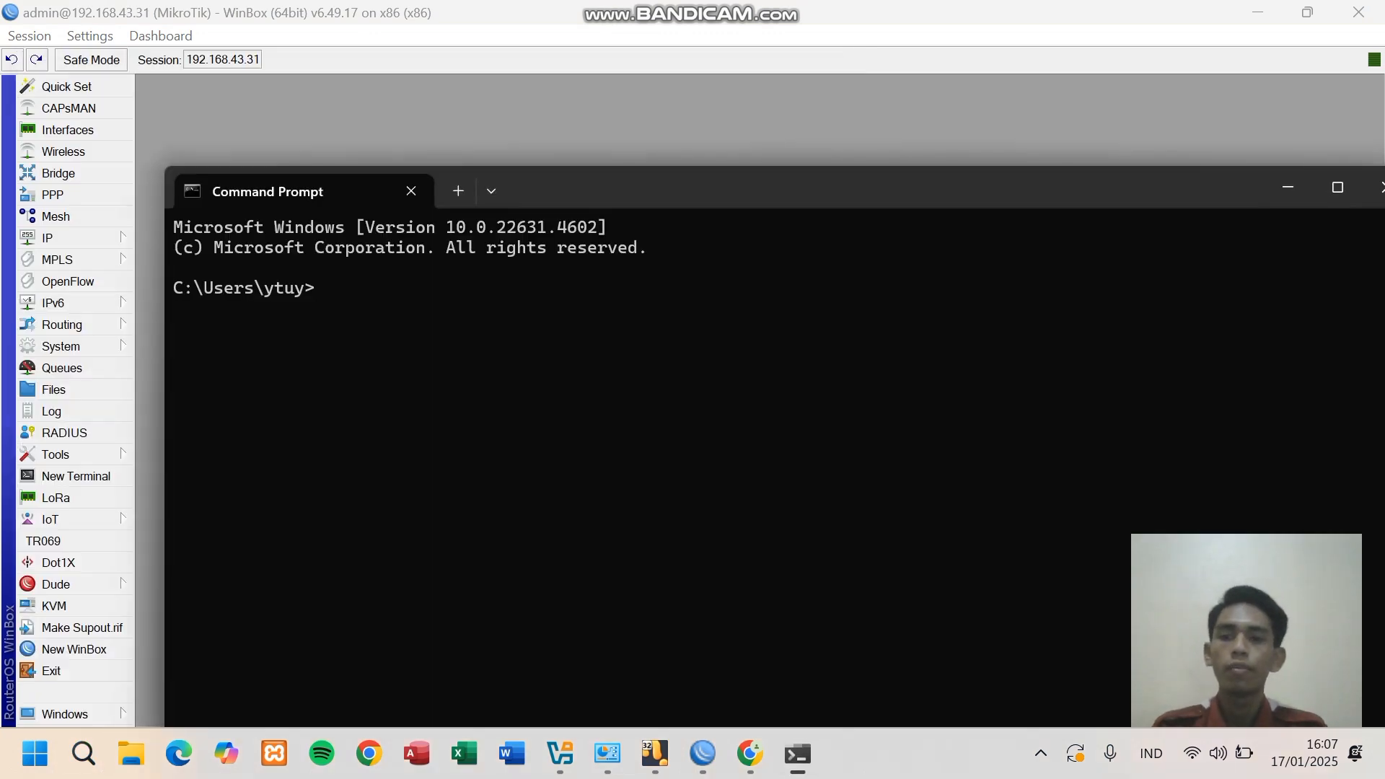
type("ping ")
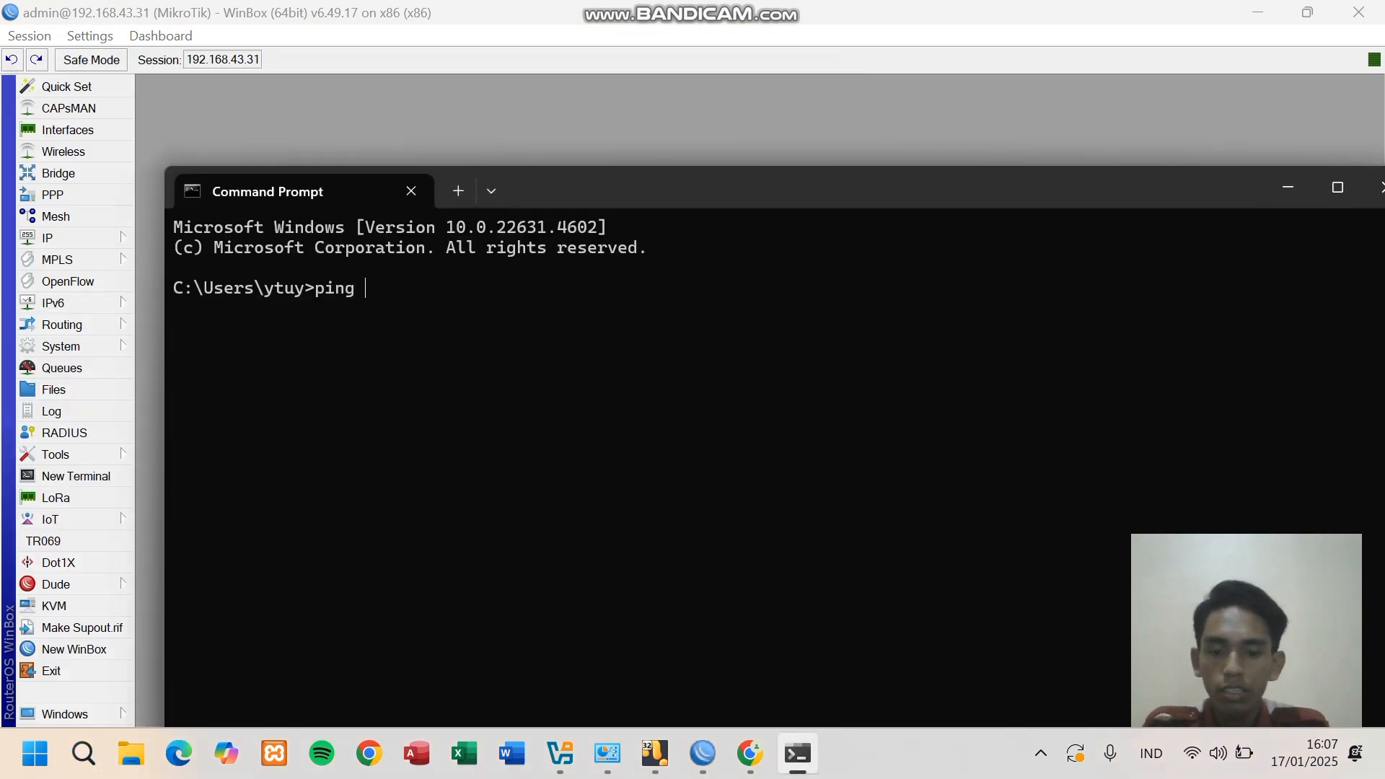
type("google")
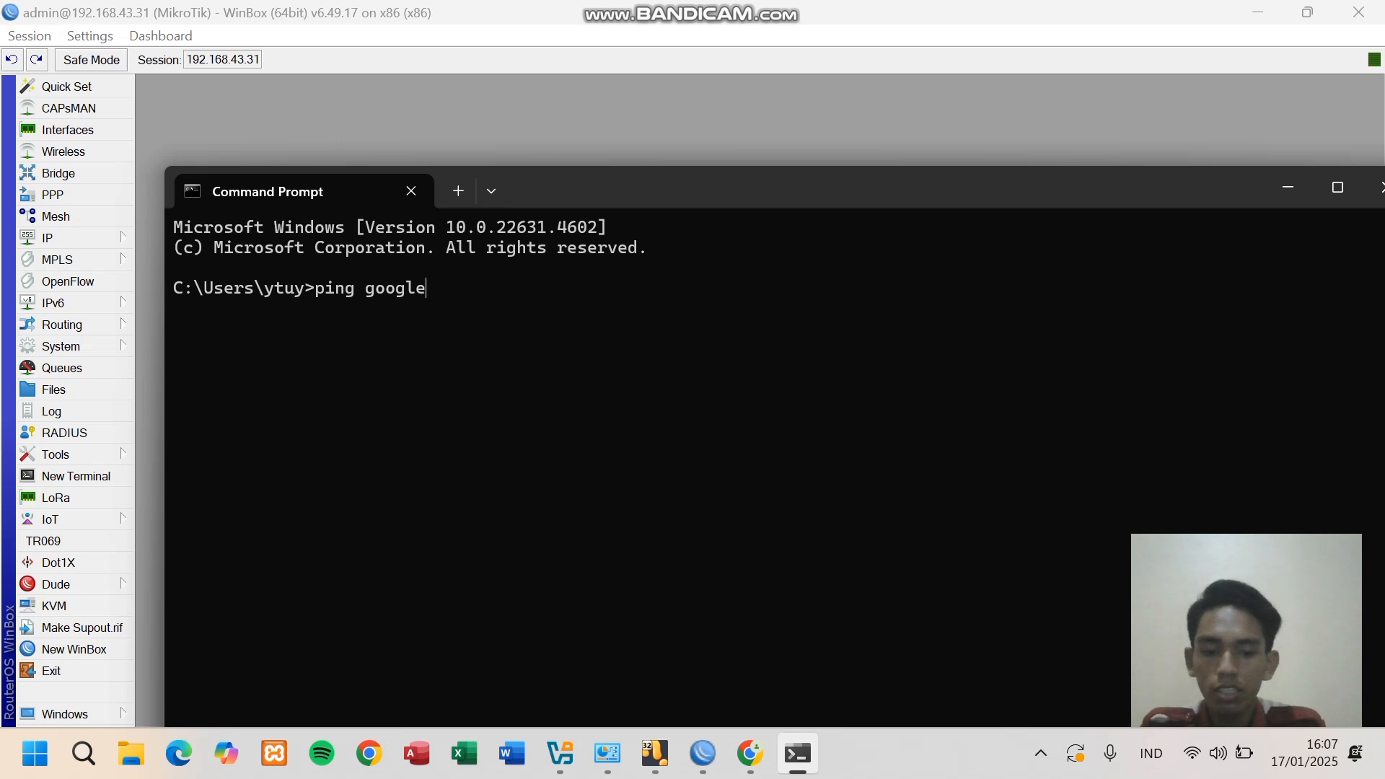
type(".com -t")
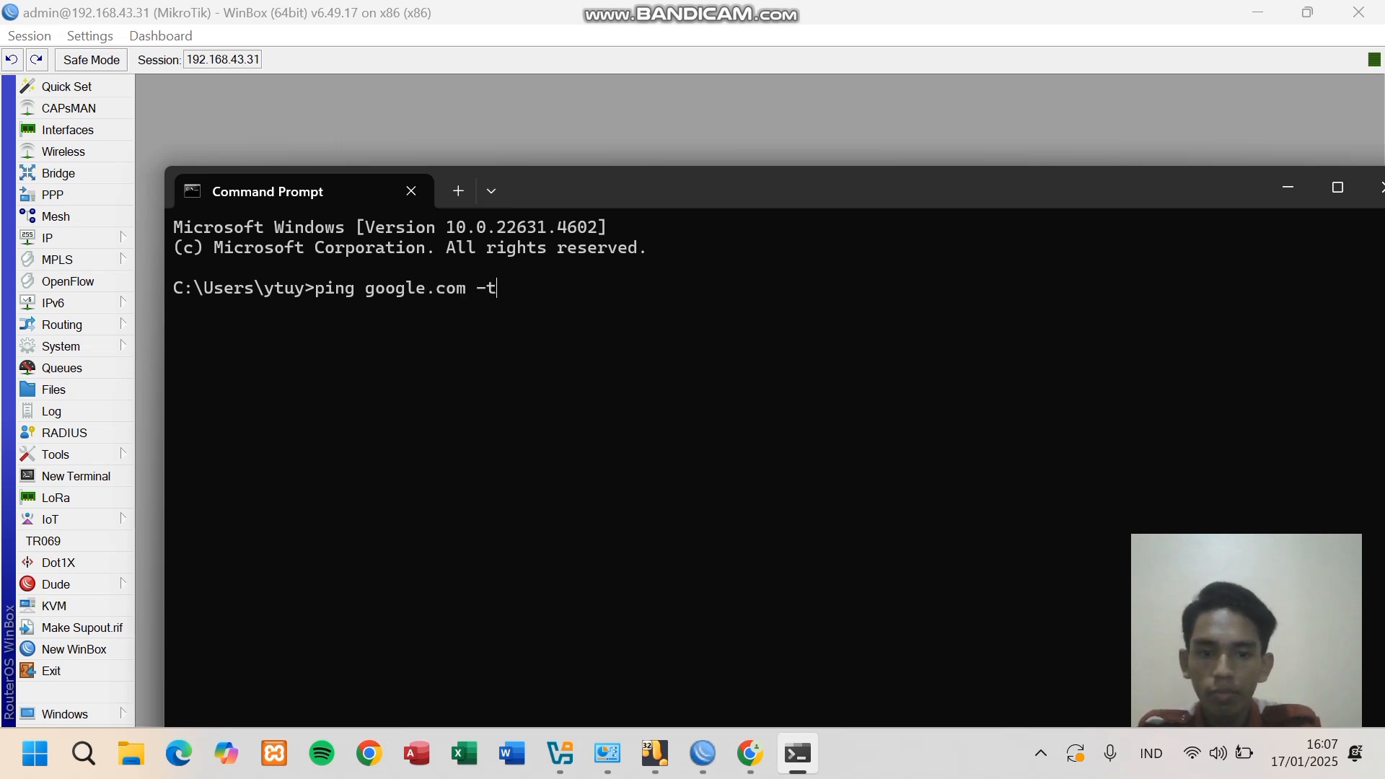
key("Return")
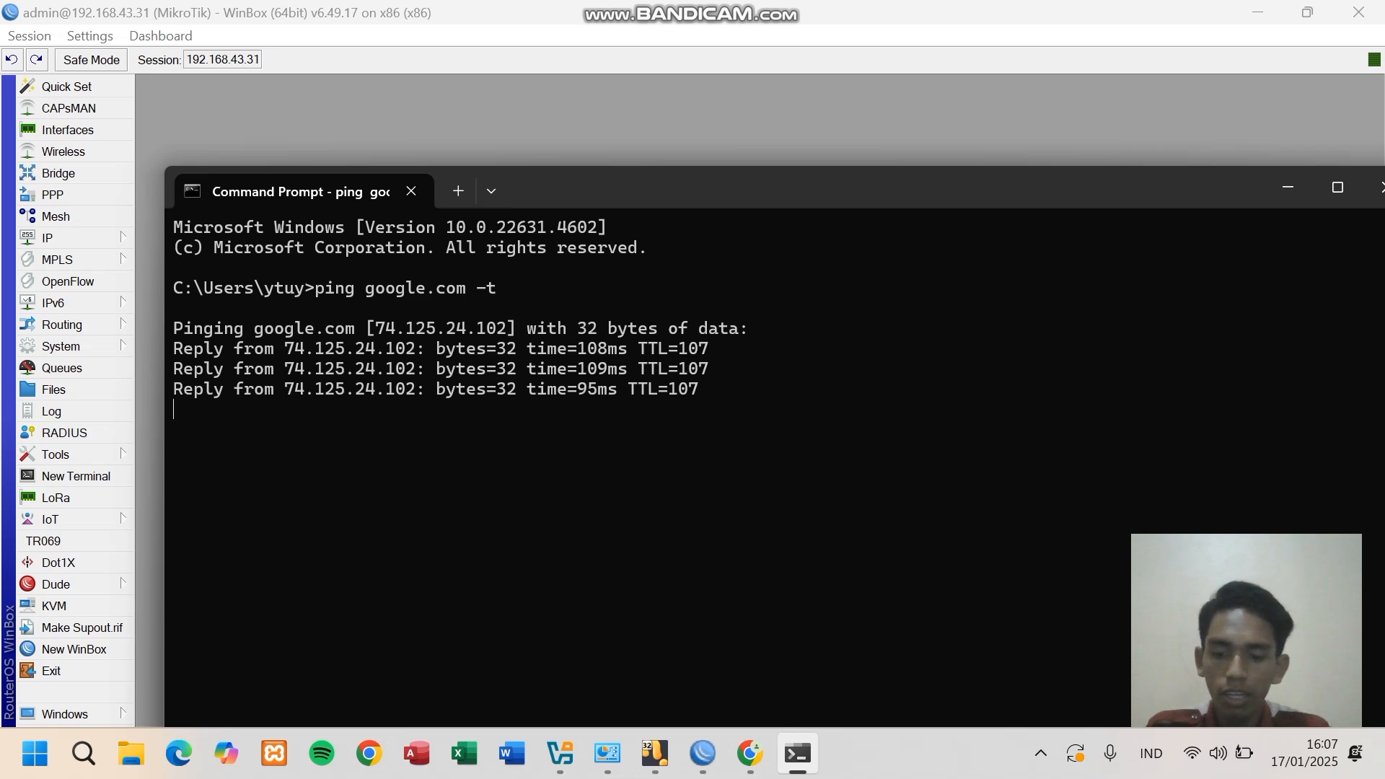
- Snap Command Prompt to the right half and maximize WinBox alongside the running ping
key("super+Right")
key("Return")
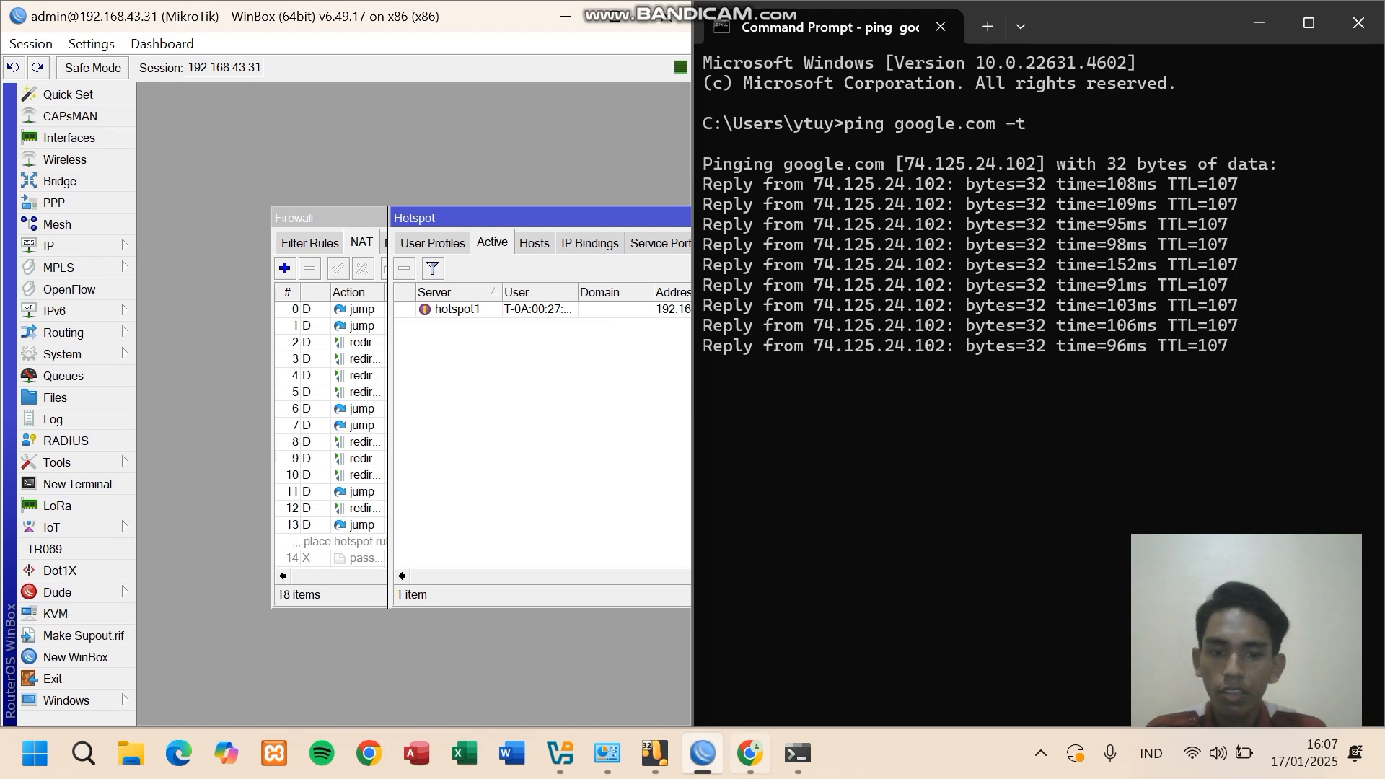
left_click(750, 753)
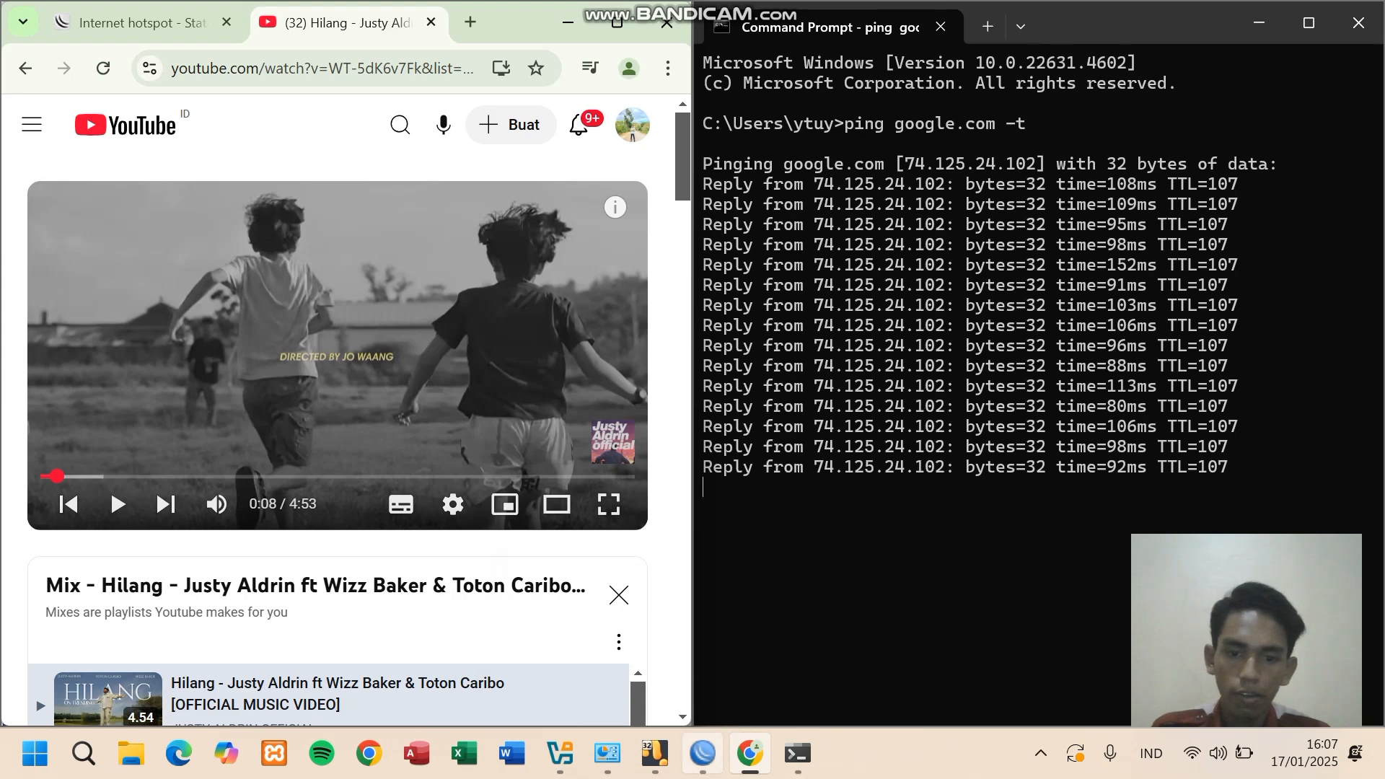
left_click(702, 753)
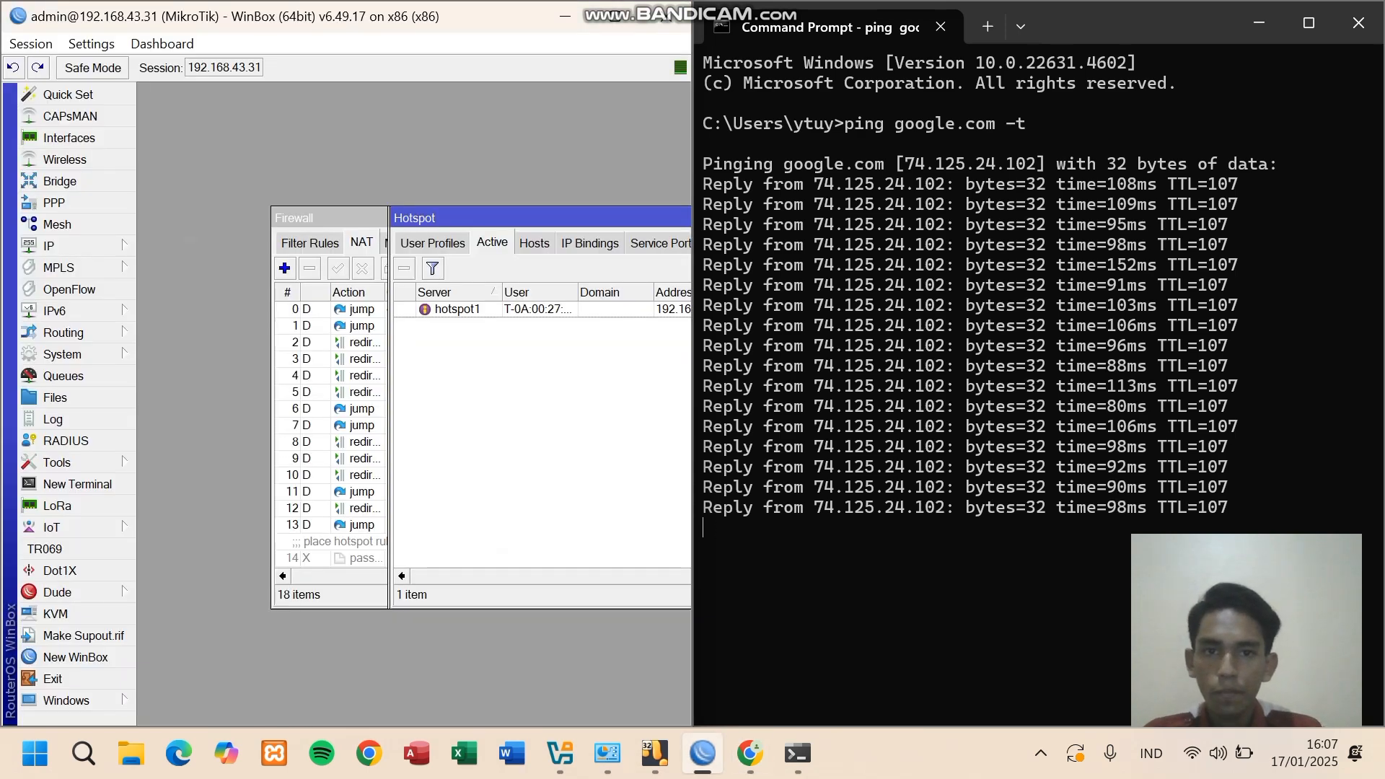
left_click(615, 17)
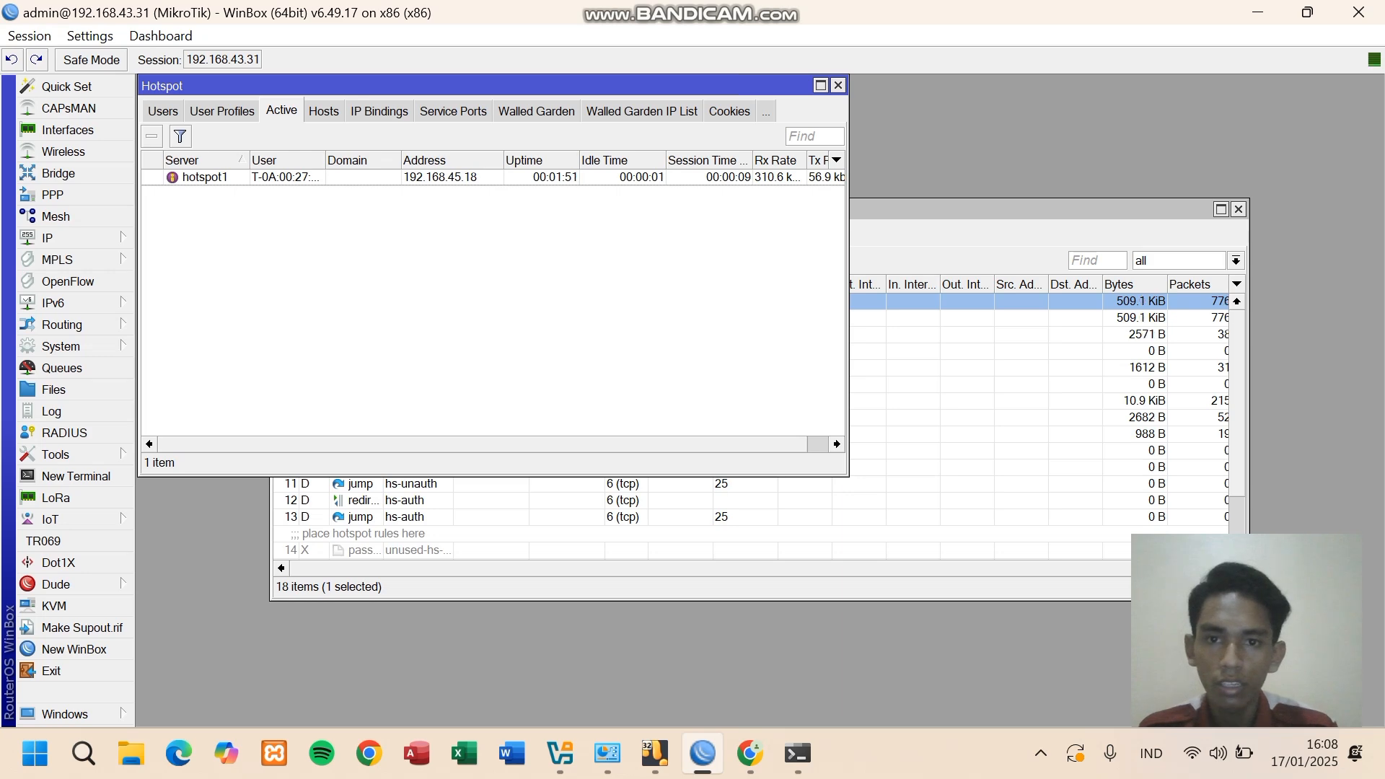
- Watch the active list empty as pings turn unreachable, stop the ping, and return to Chrome
left_click(797, 754)
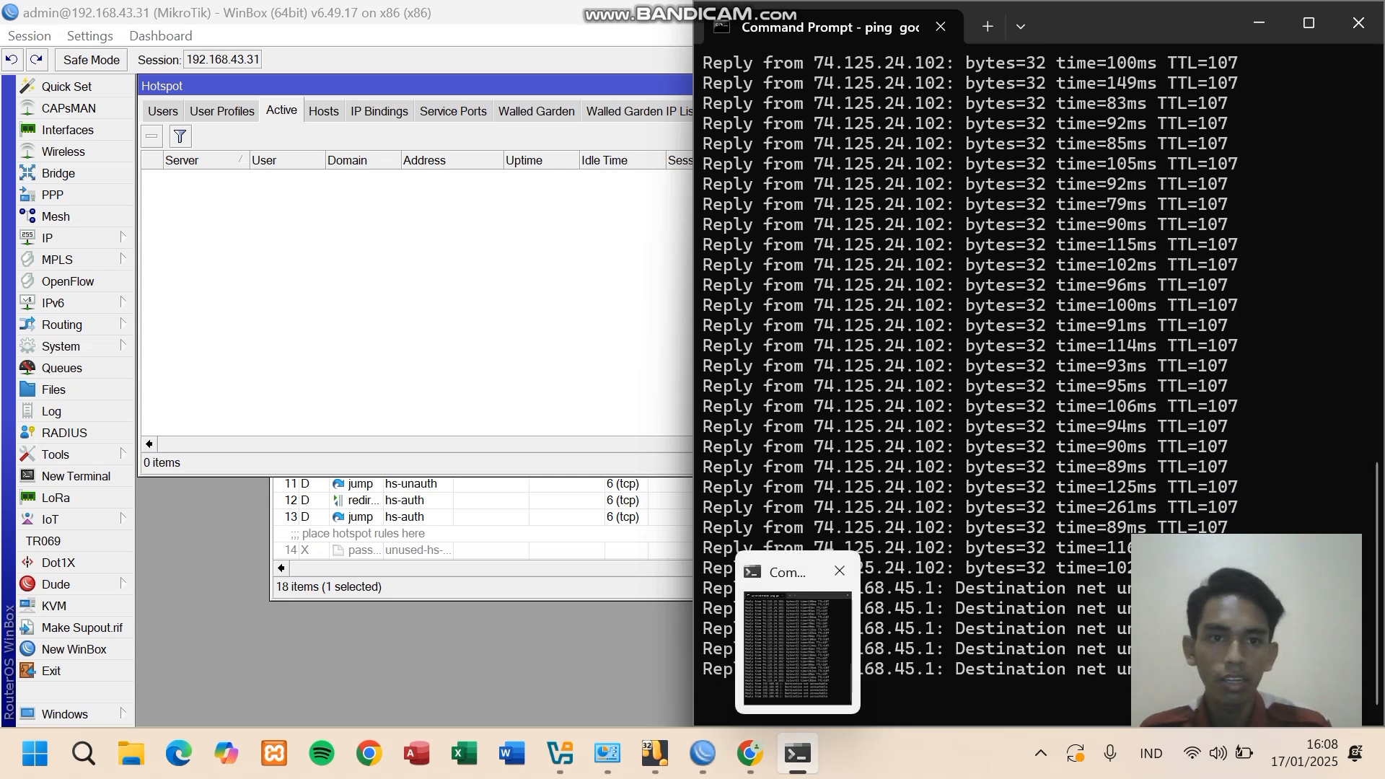
mouse_move(1203, 27)
left_mouse_down()
mouse_move(931, 29)
mouse_move(1228, 29)
left_mouse_up()
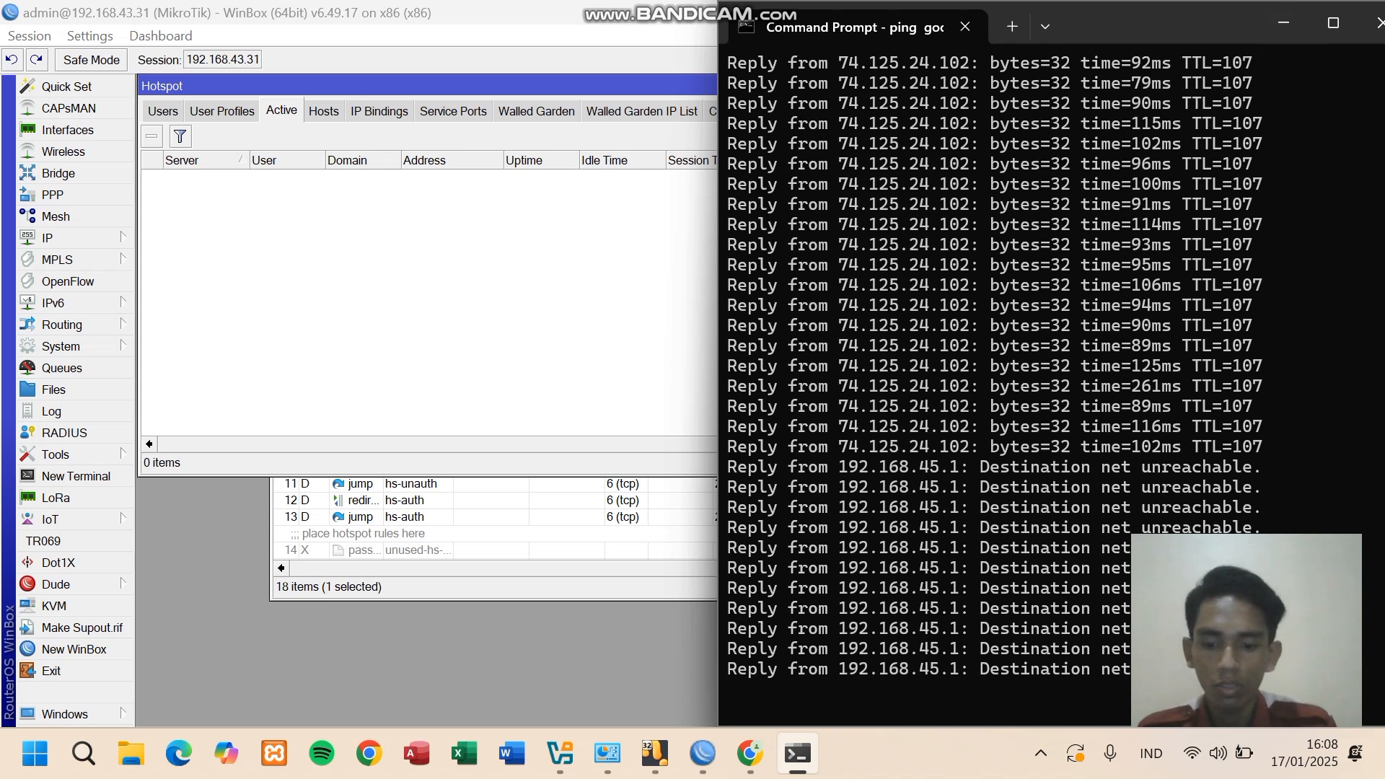
key("ctrl+c")
left_click(751, 753)
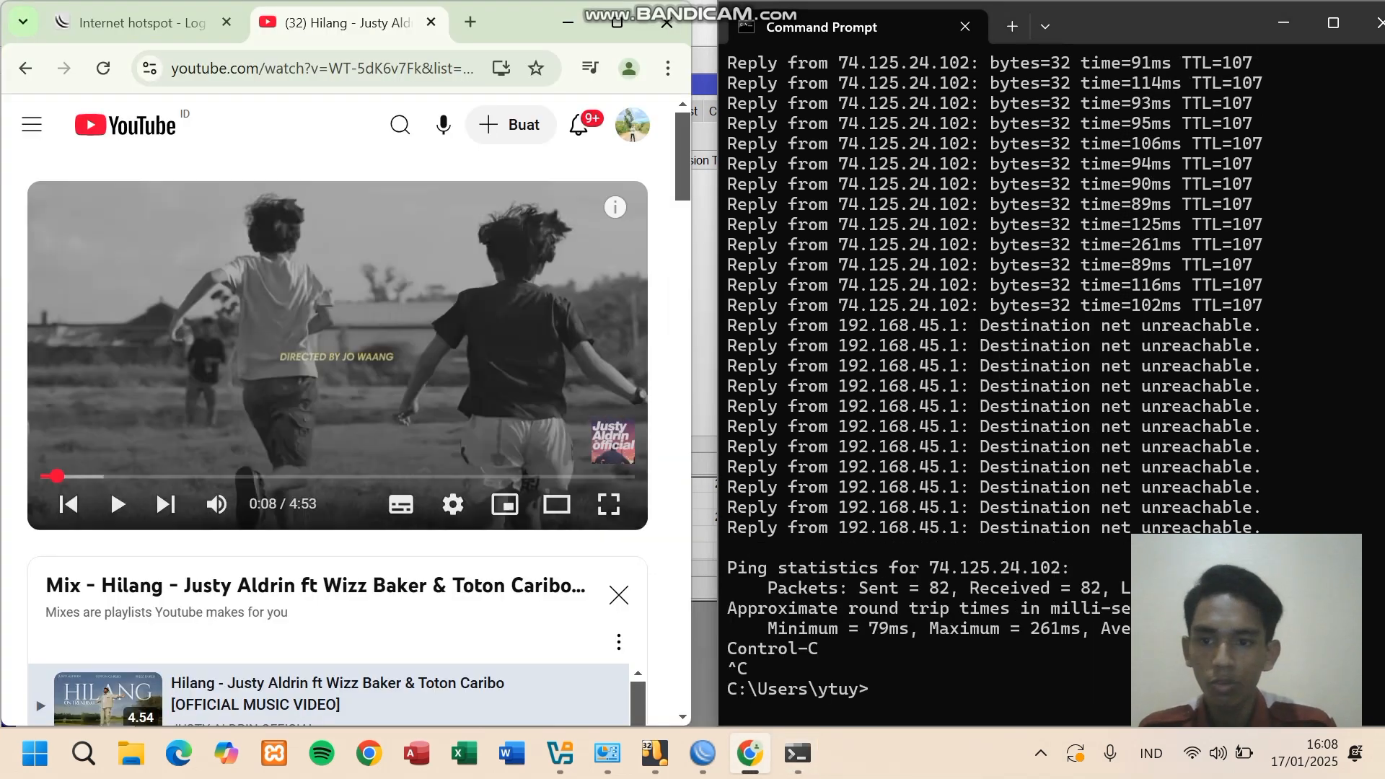
- Log in on the hotspot portal with the saved username and its password
left_click(103, 68)
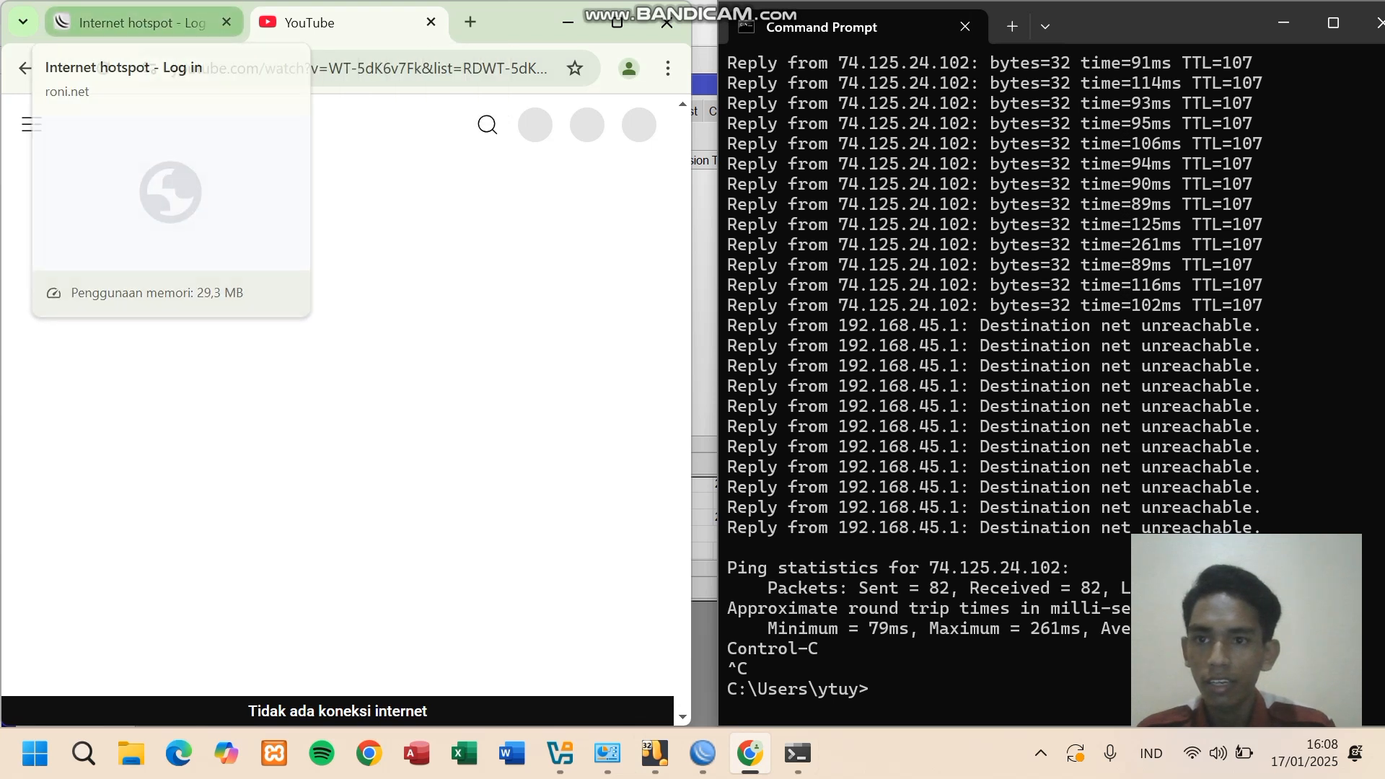
left_click(133, 22)
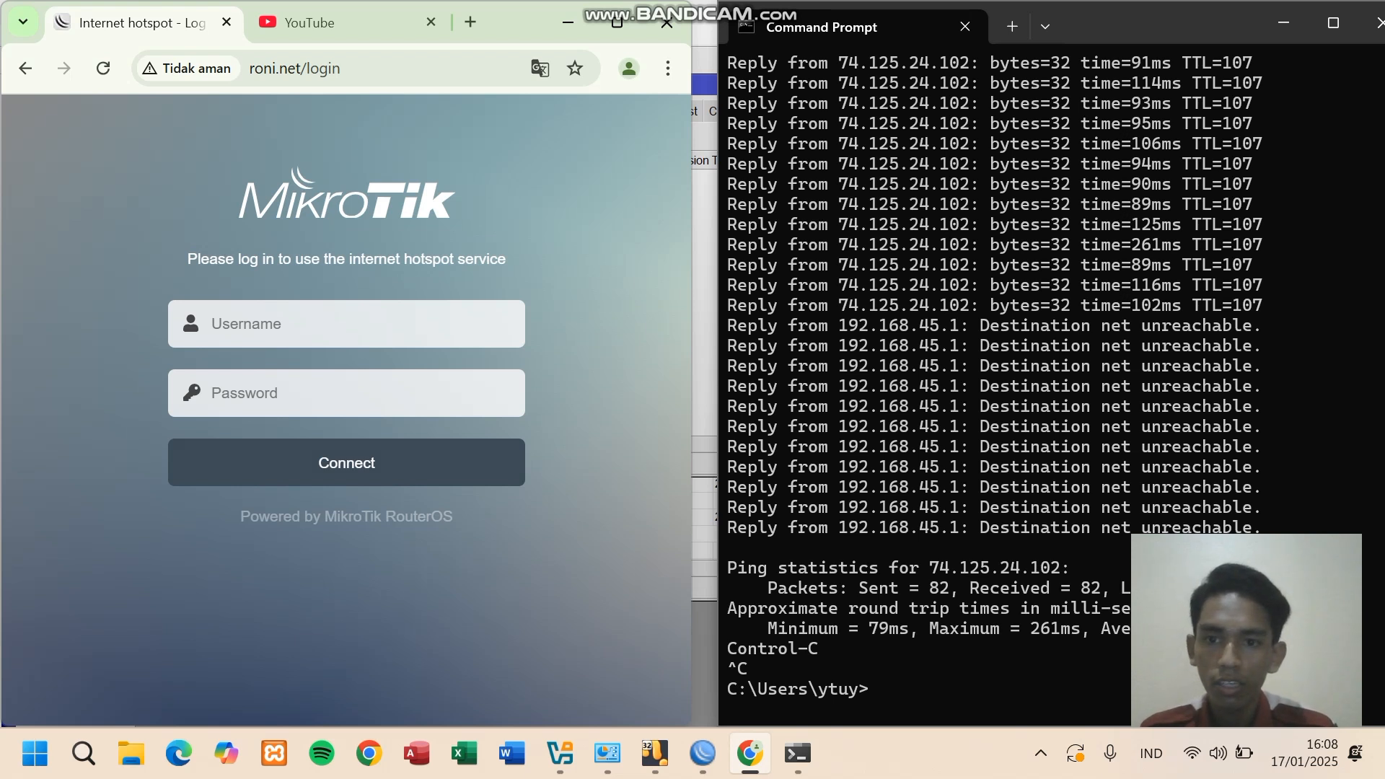
left_click(346, 324)
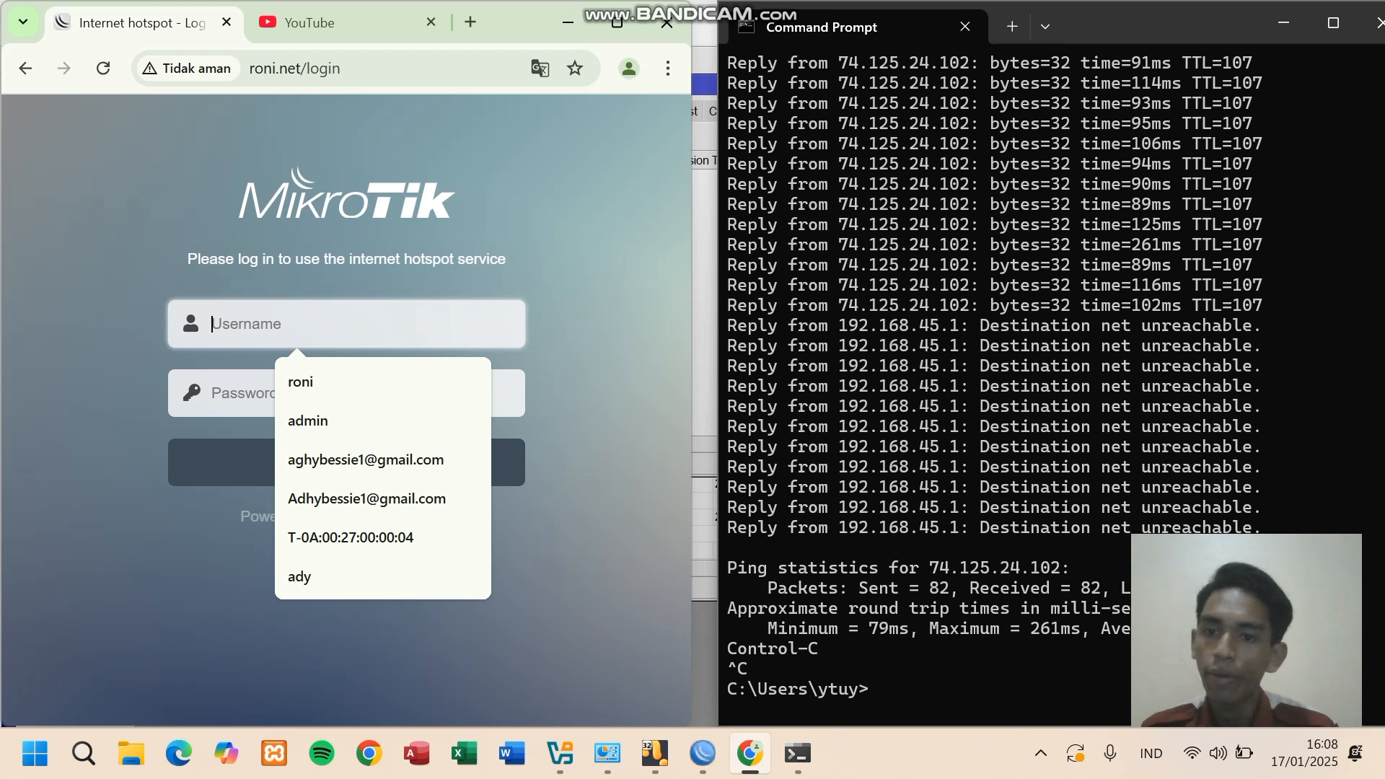
key("Down")
key("Return")
key("Tab")
type("•••••••")
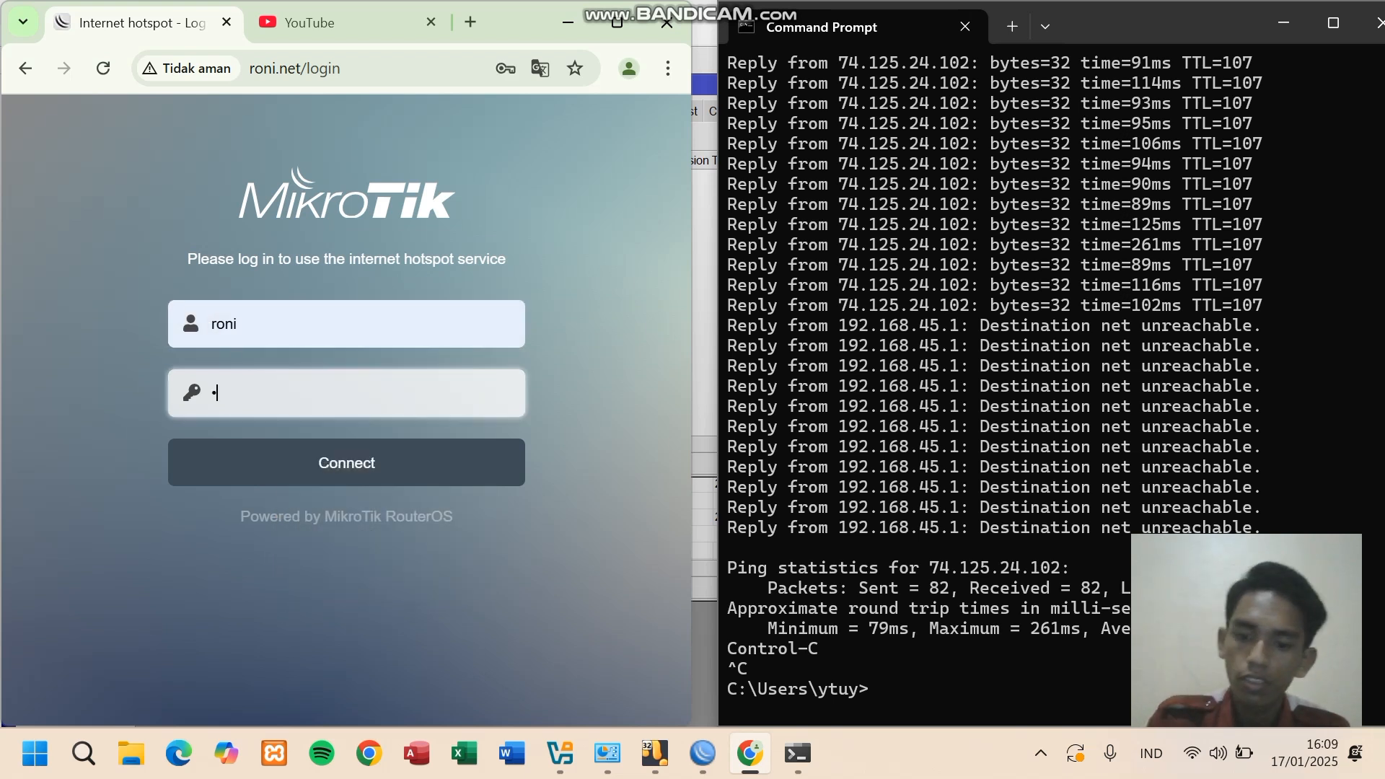
type("•")
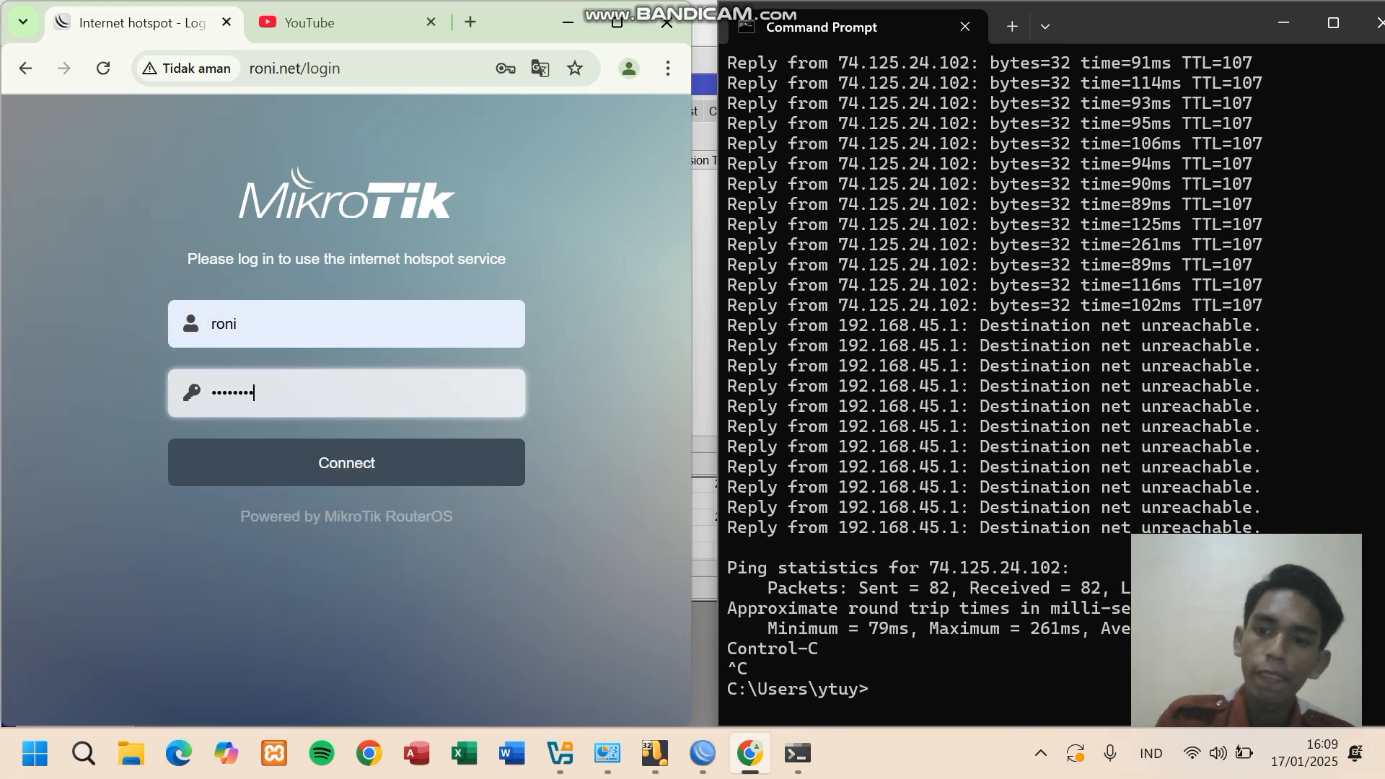
key("Return")
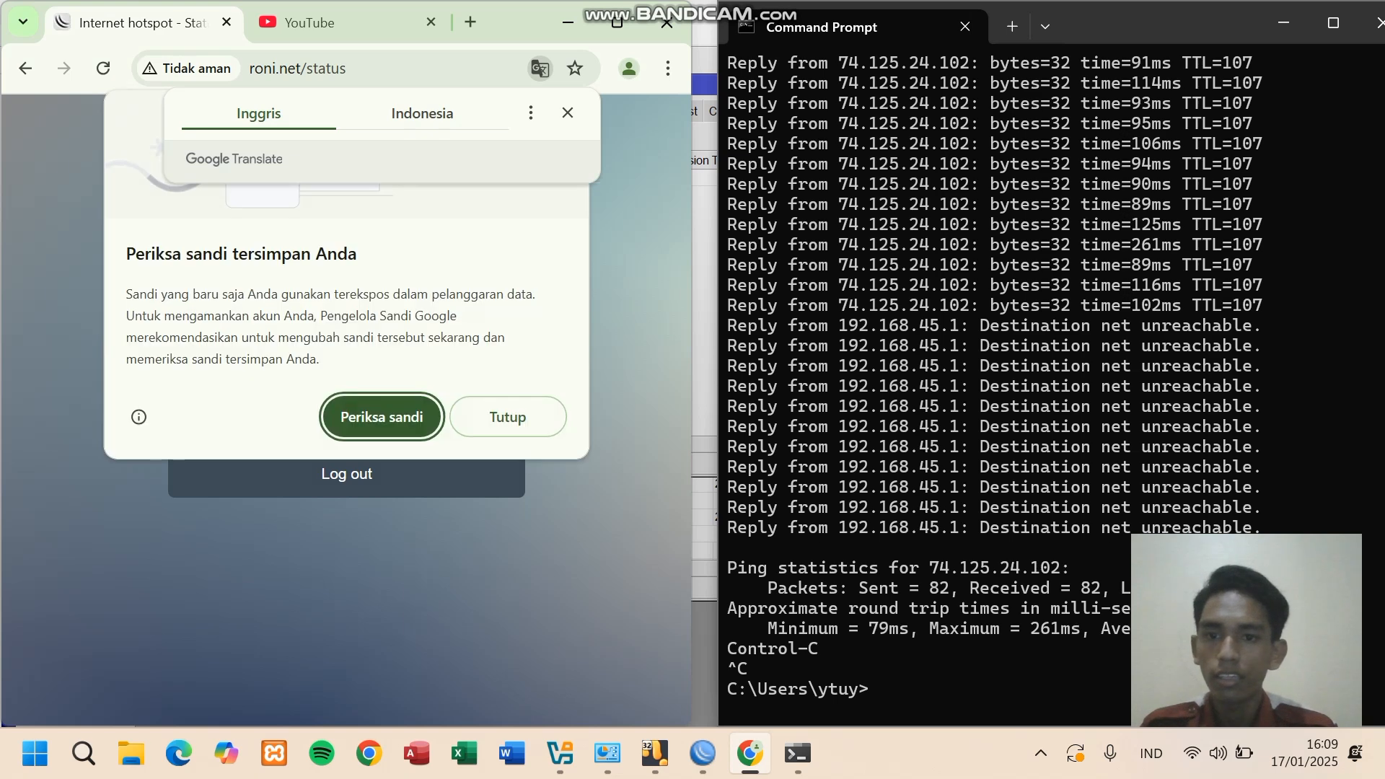
left_click(508, 417)
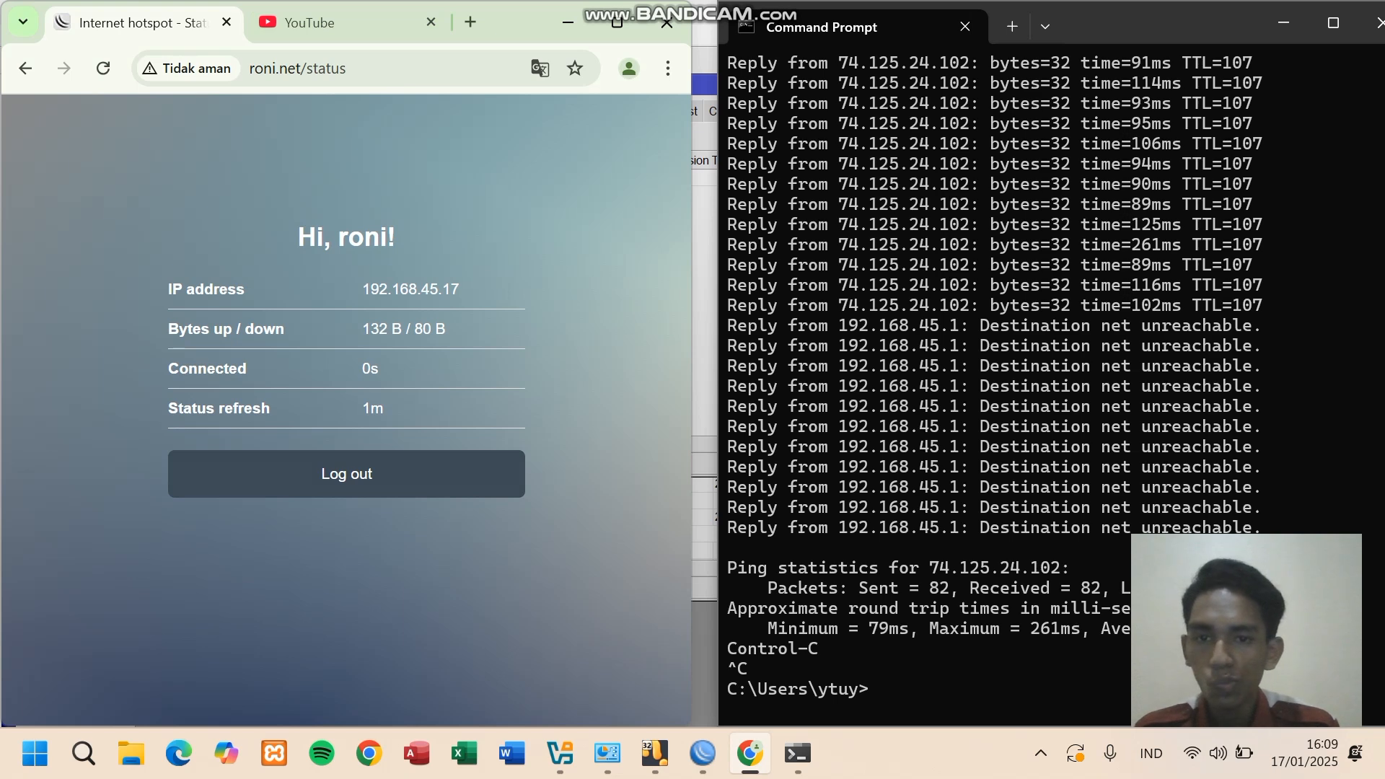
- Confirm internet access: YouTube reloads and a rerun ping google.com -t gets replies
left_click(339, 22)
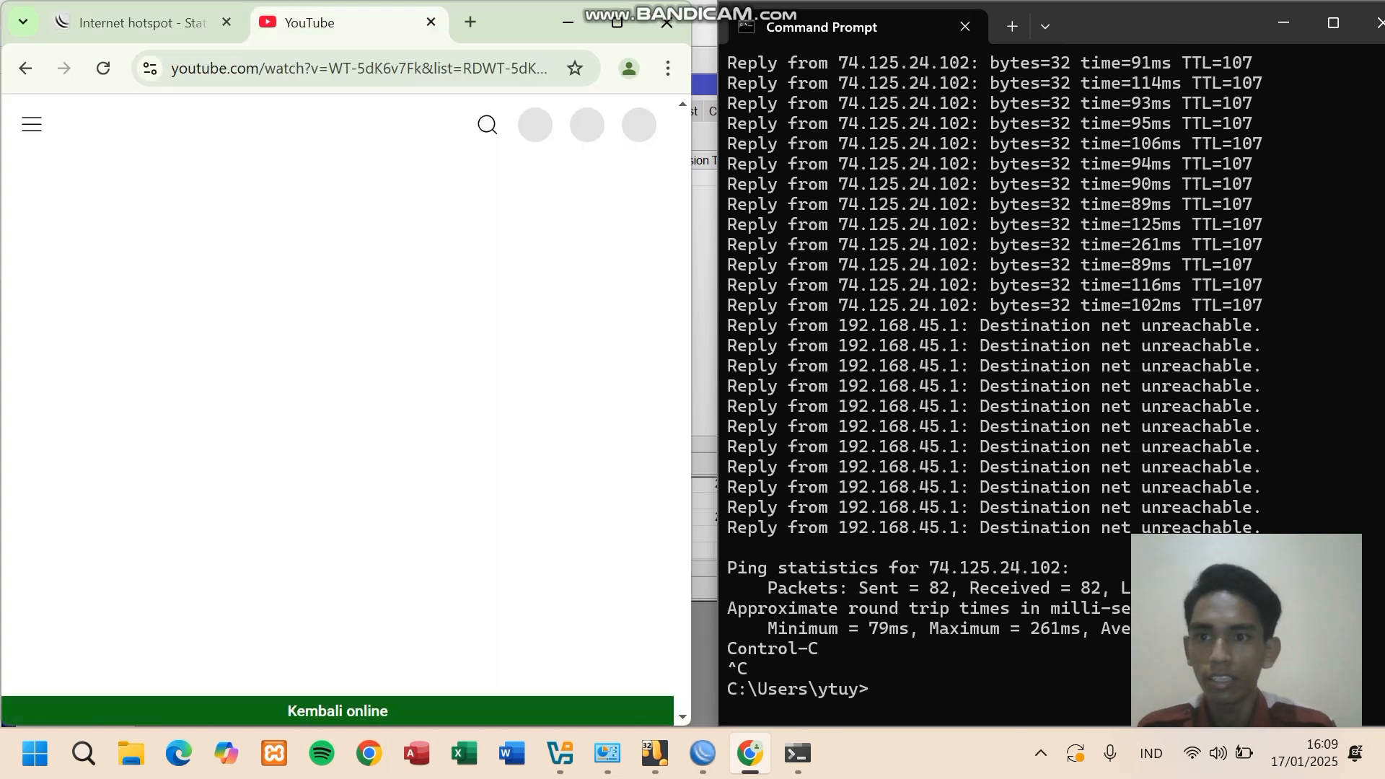
left_click(104, 69)
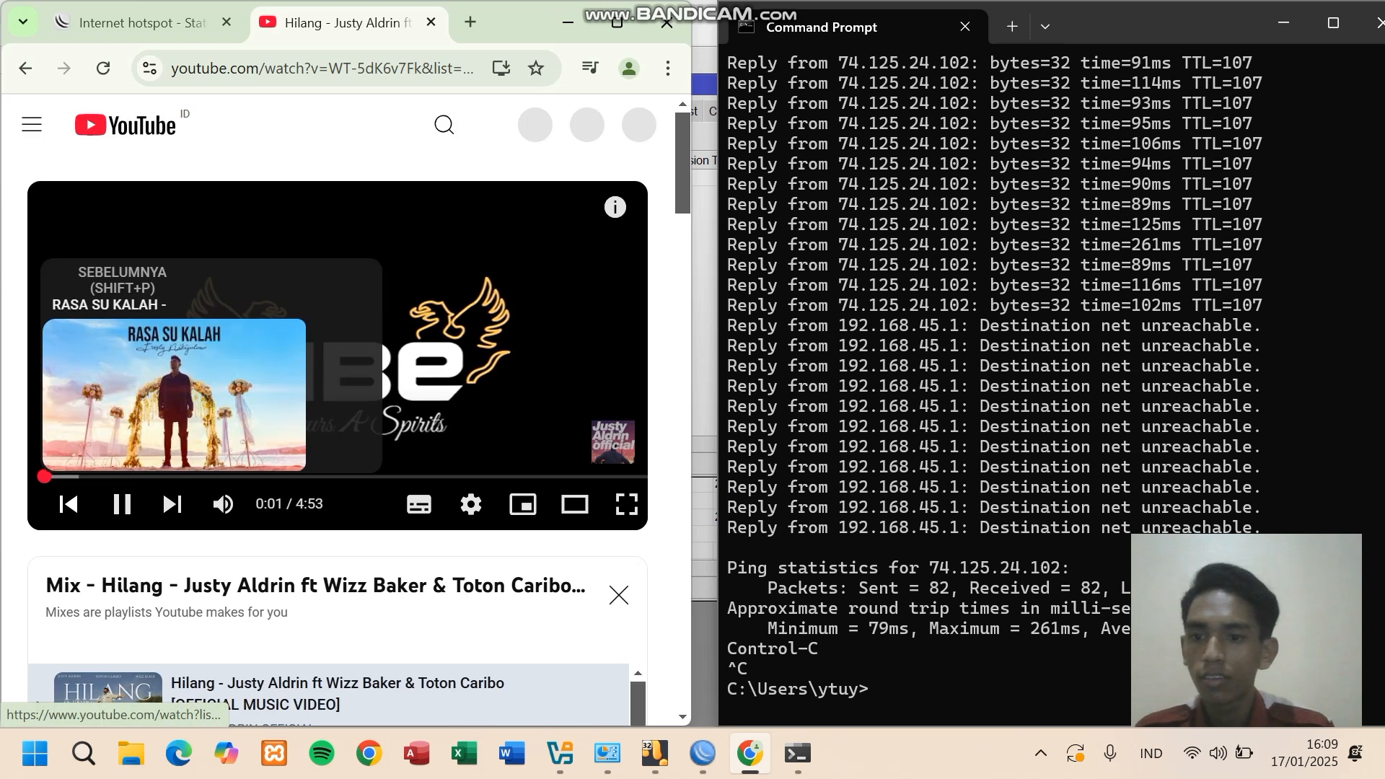
left_click(121, 504)
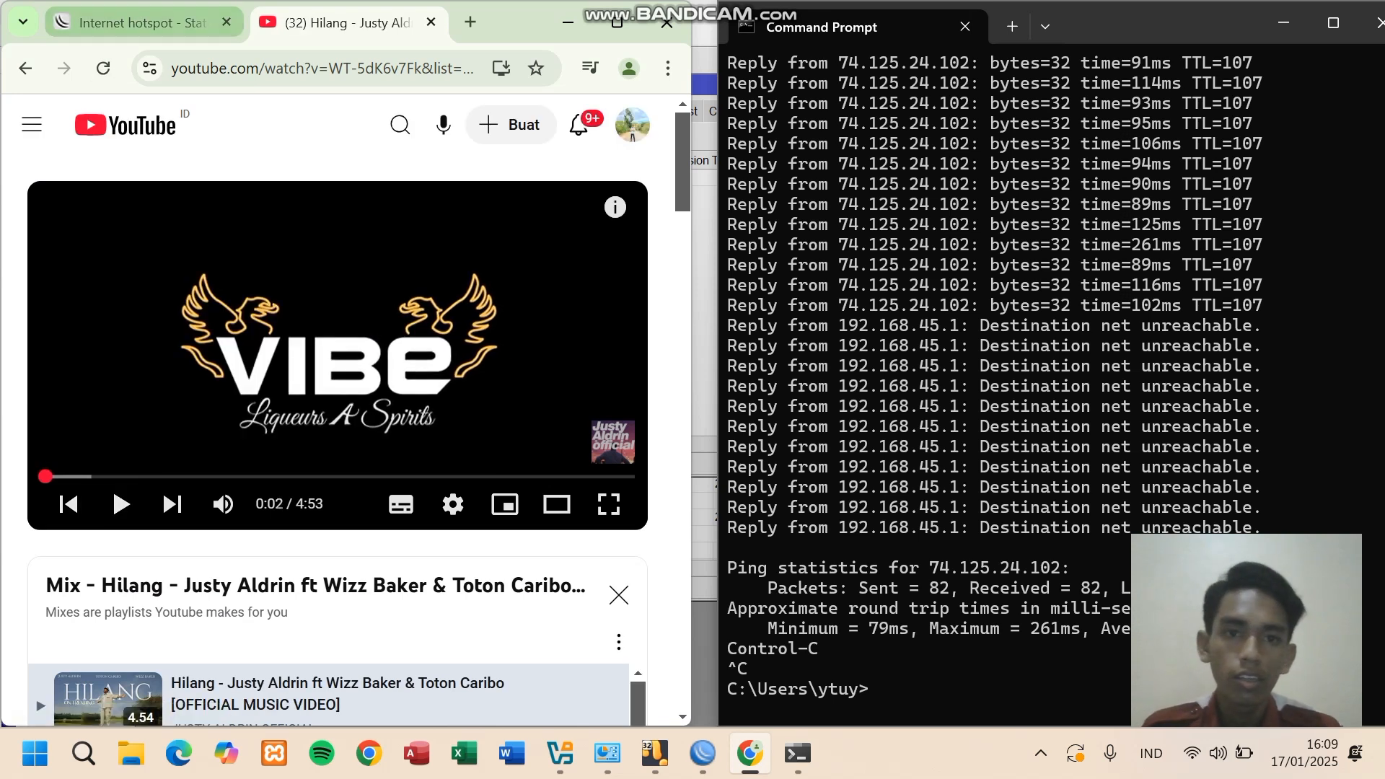
left_click(869, 689)
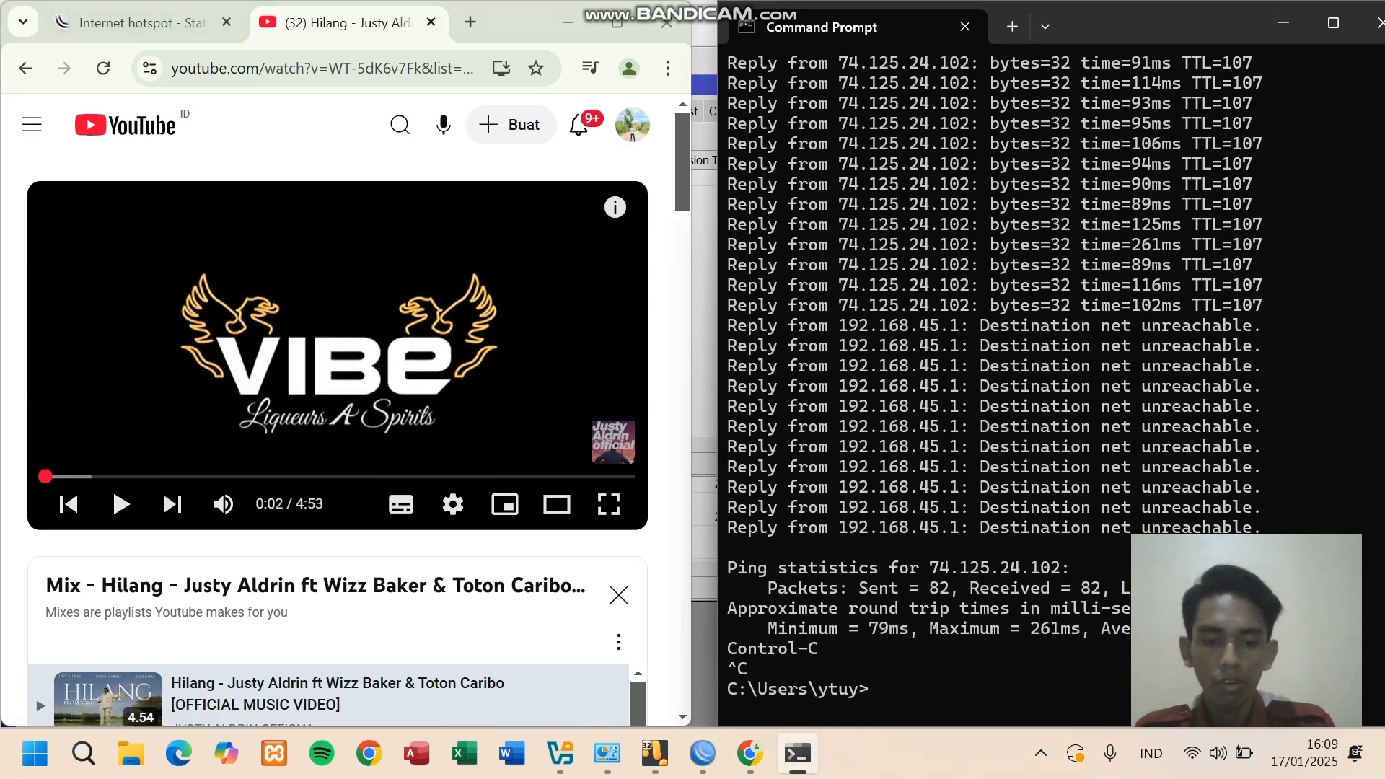
key("Up")
key("Return")
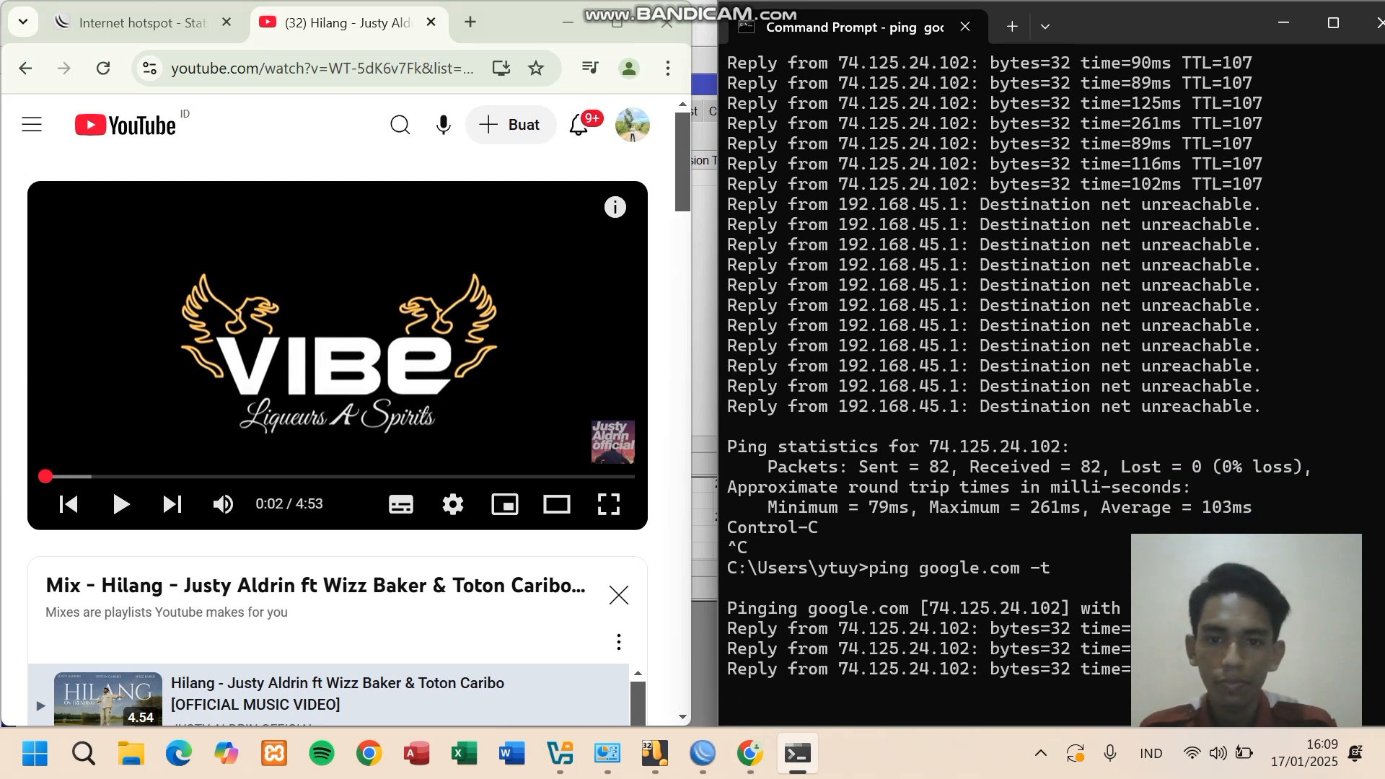
key("ctrl+c")
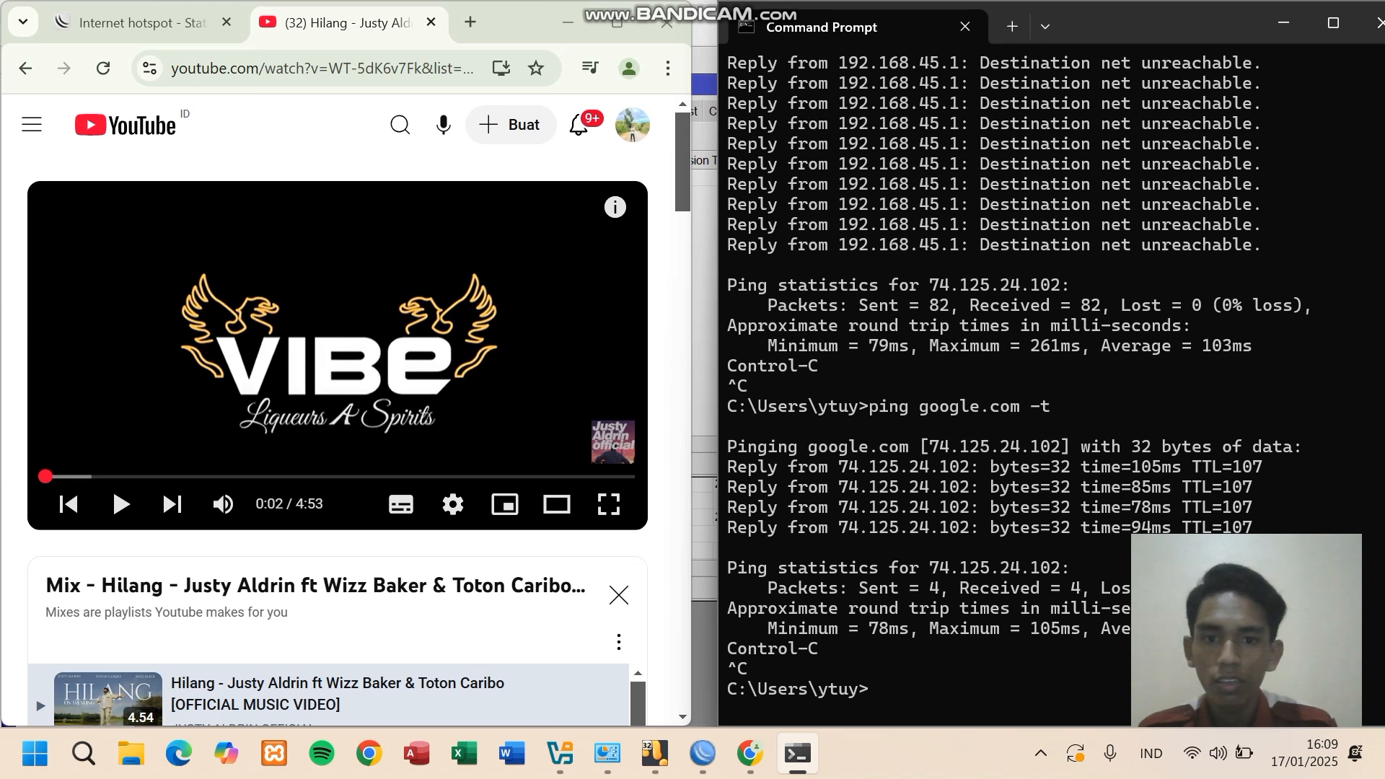
key("alt+Tab")
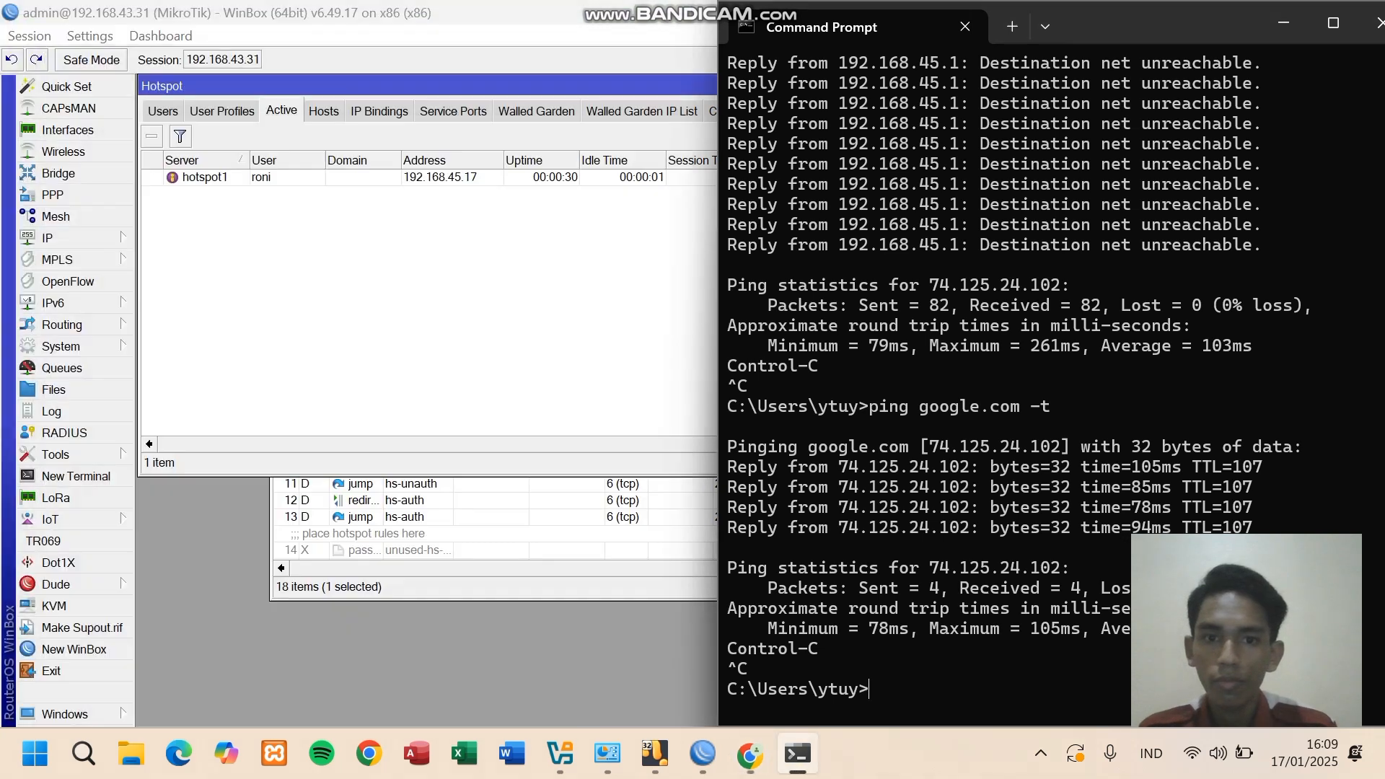
- Bring WinBox forward and review the hotspot User Profiles and Users lists
left_click(567, 22)
key("alt+Tab")
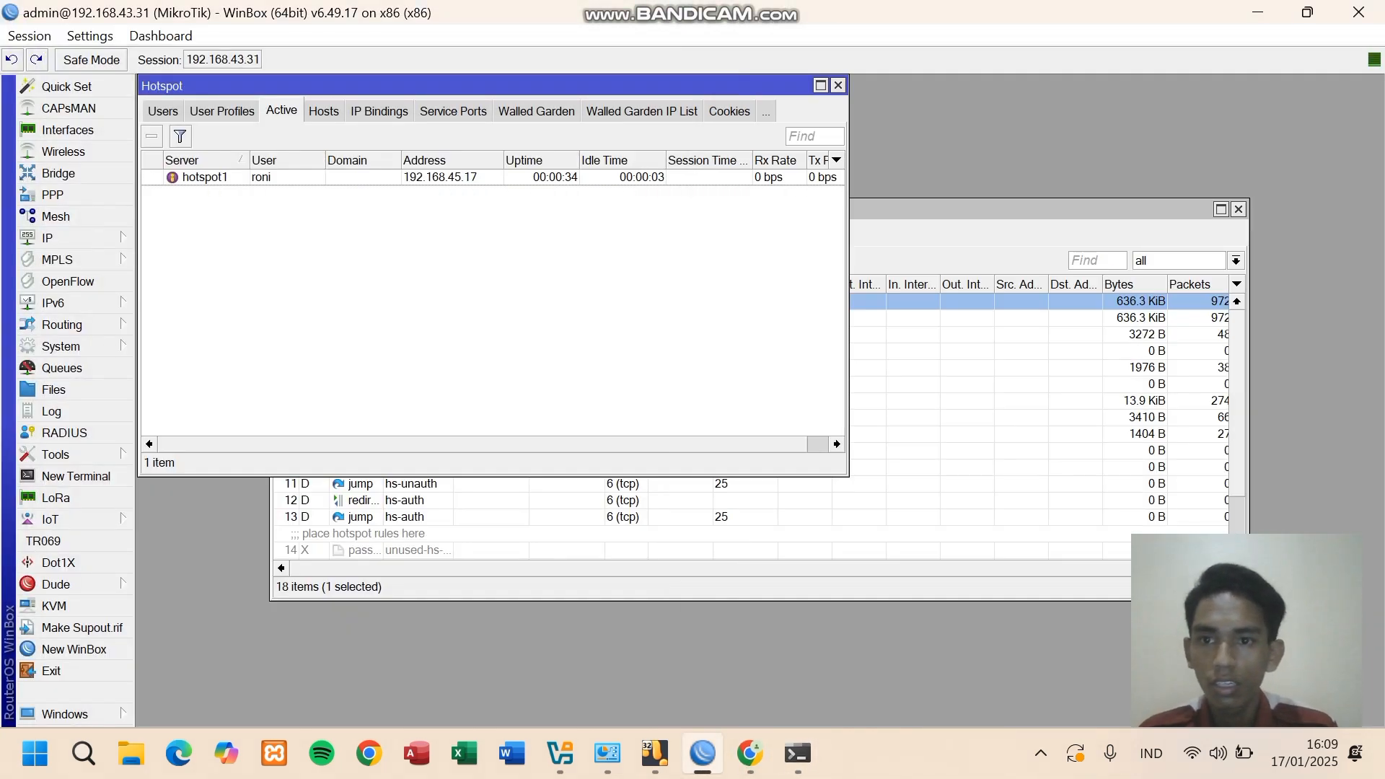
left_click(222, 111)
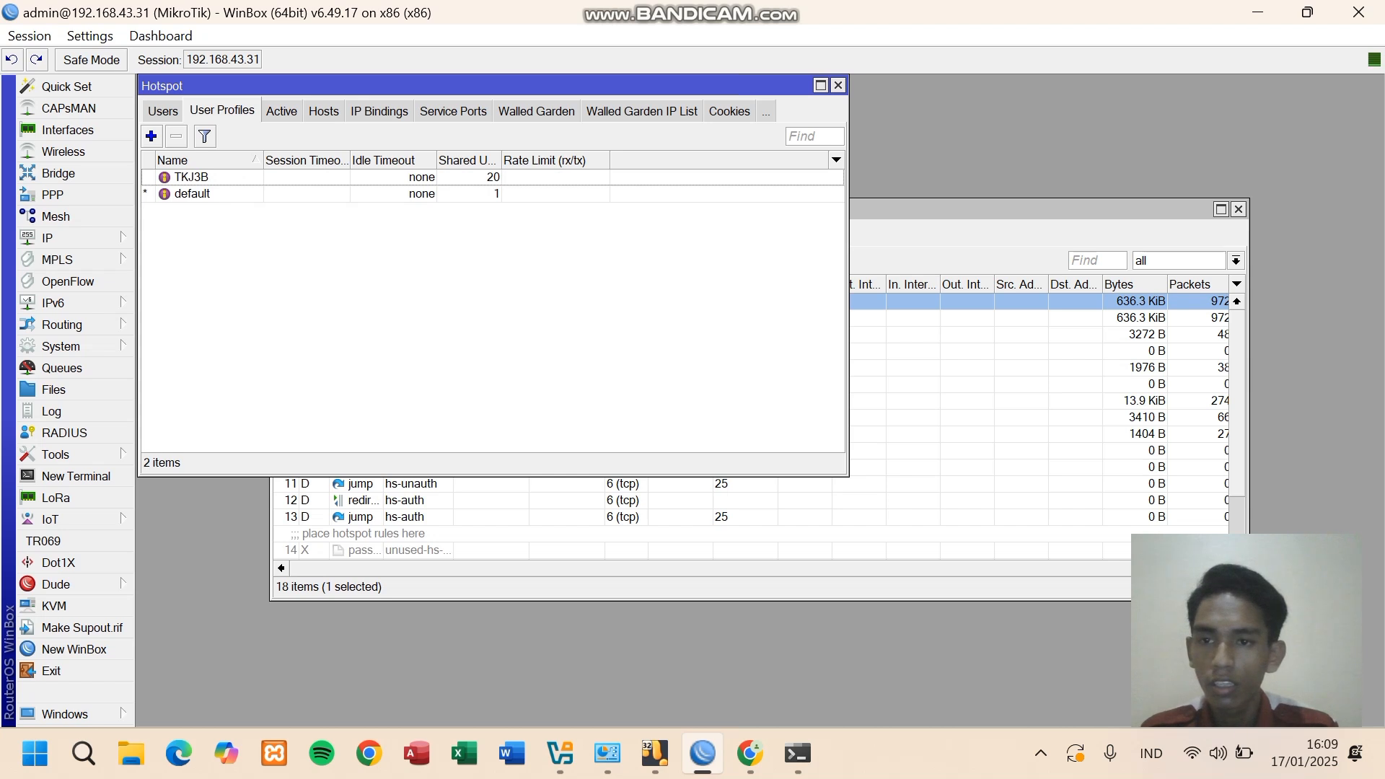
left_click(163, 112)
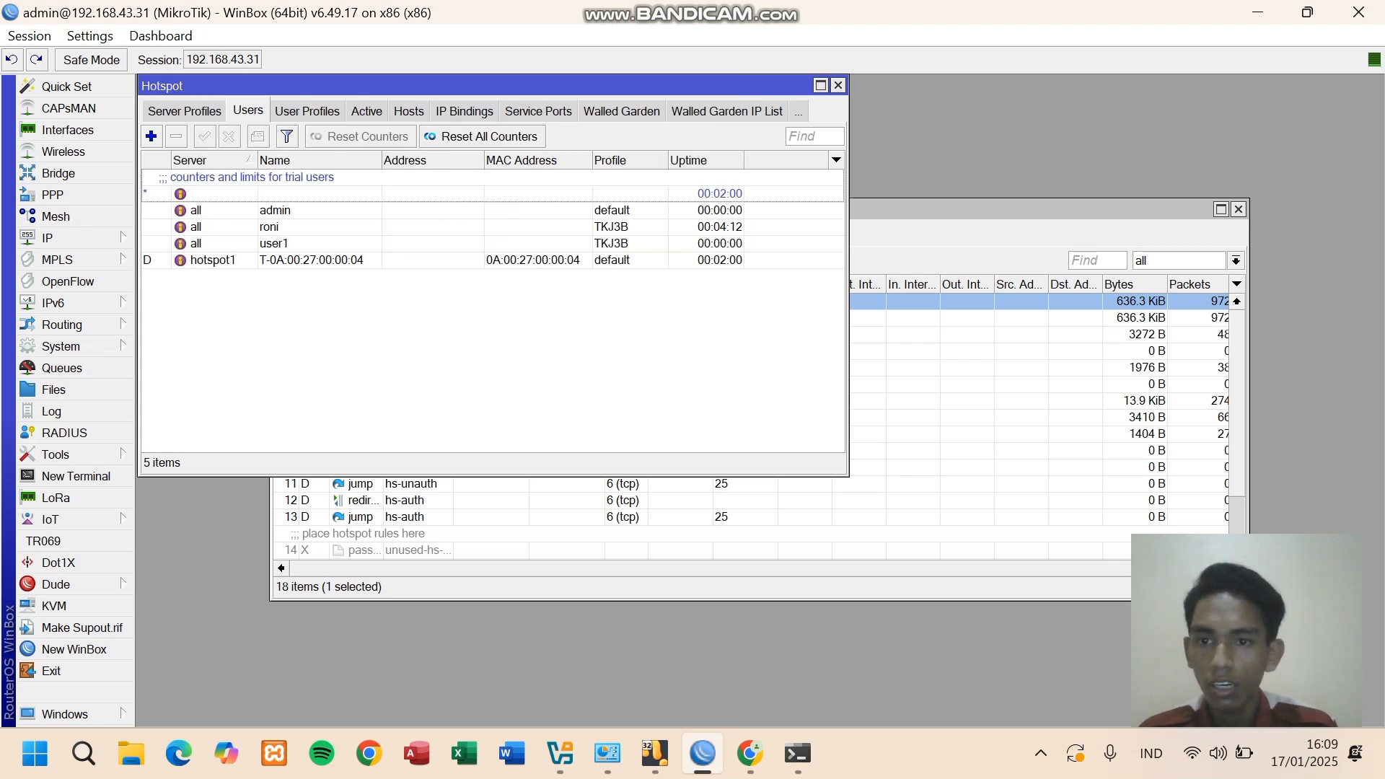
- Inspect the test user's General and Limits settings without changes, then list Server Profiles
left_click(289, 243)
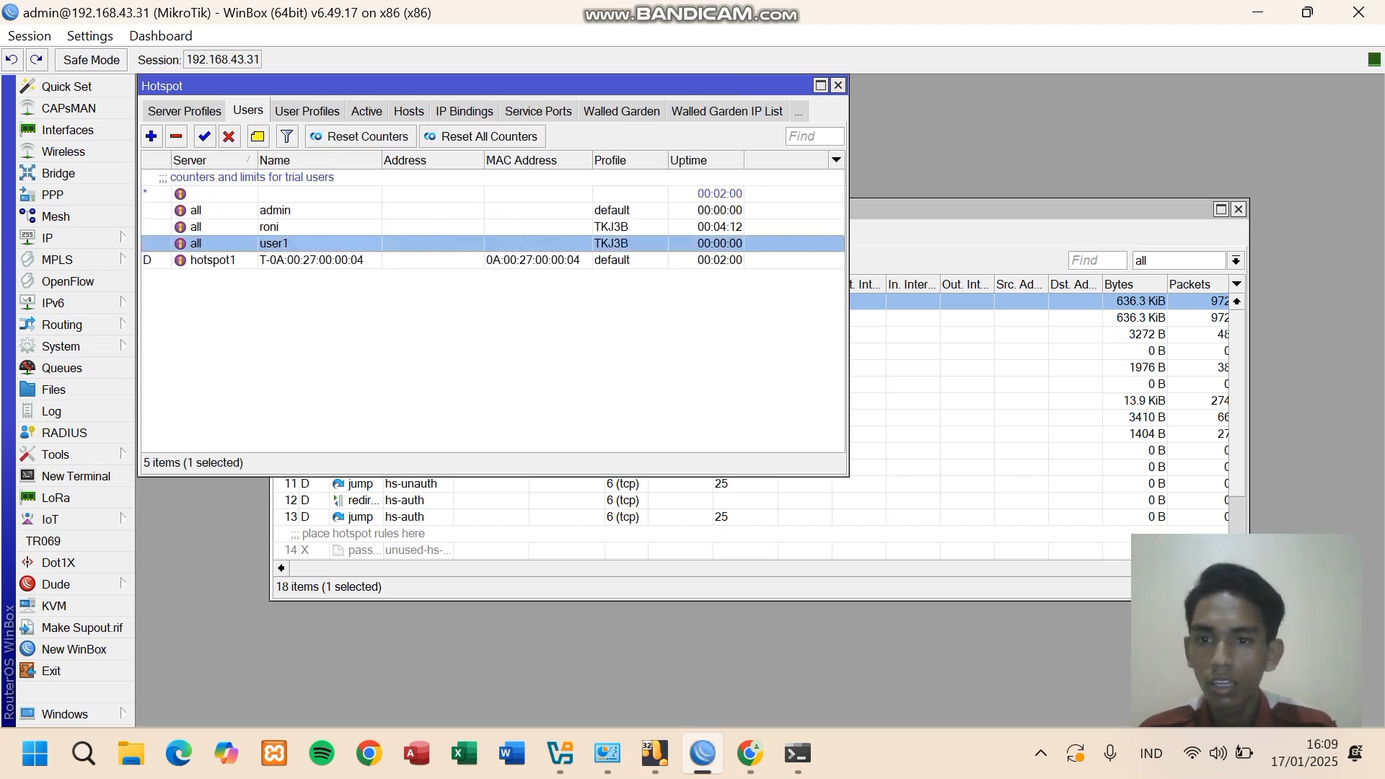
double_click(288, 227)
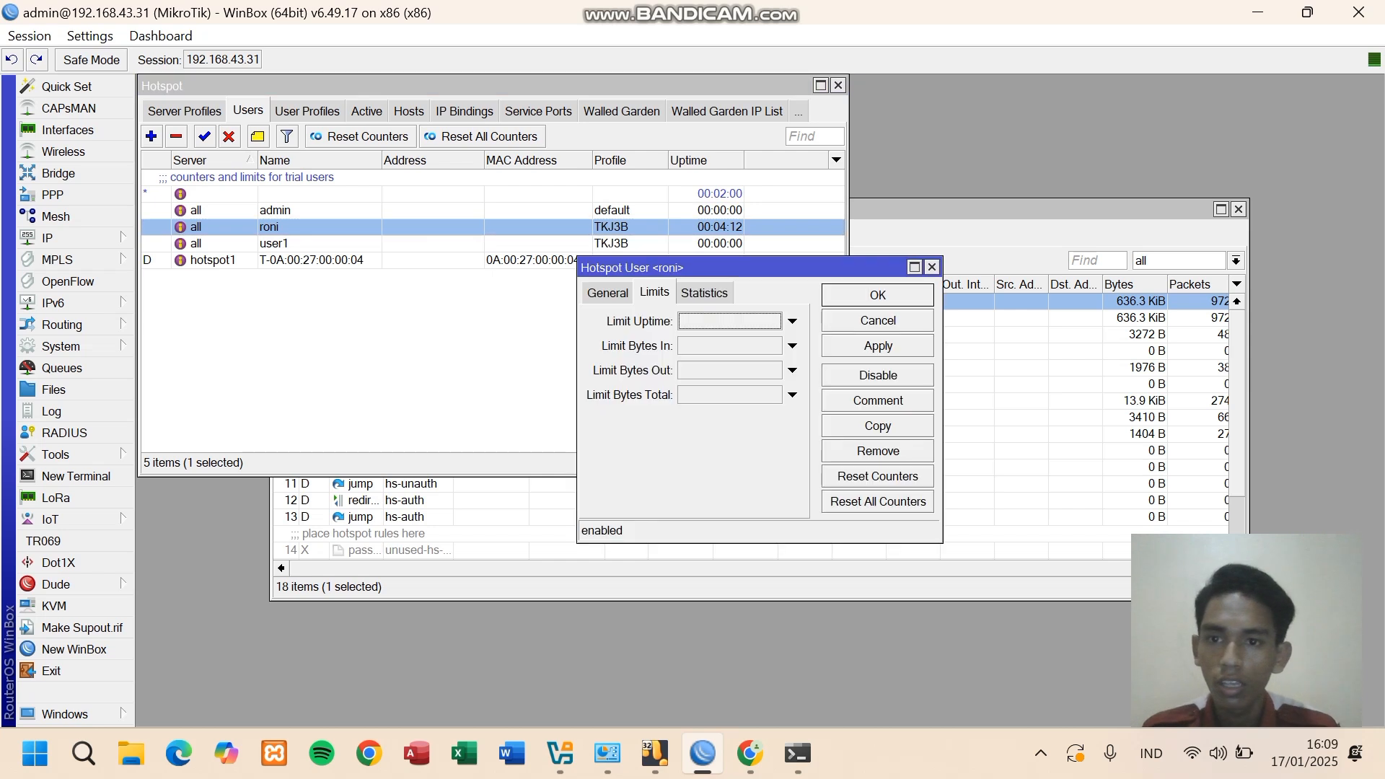
left_click(607, 292)
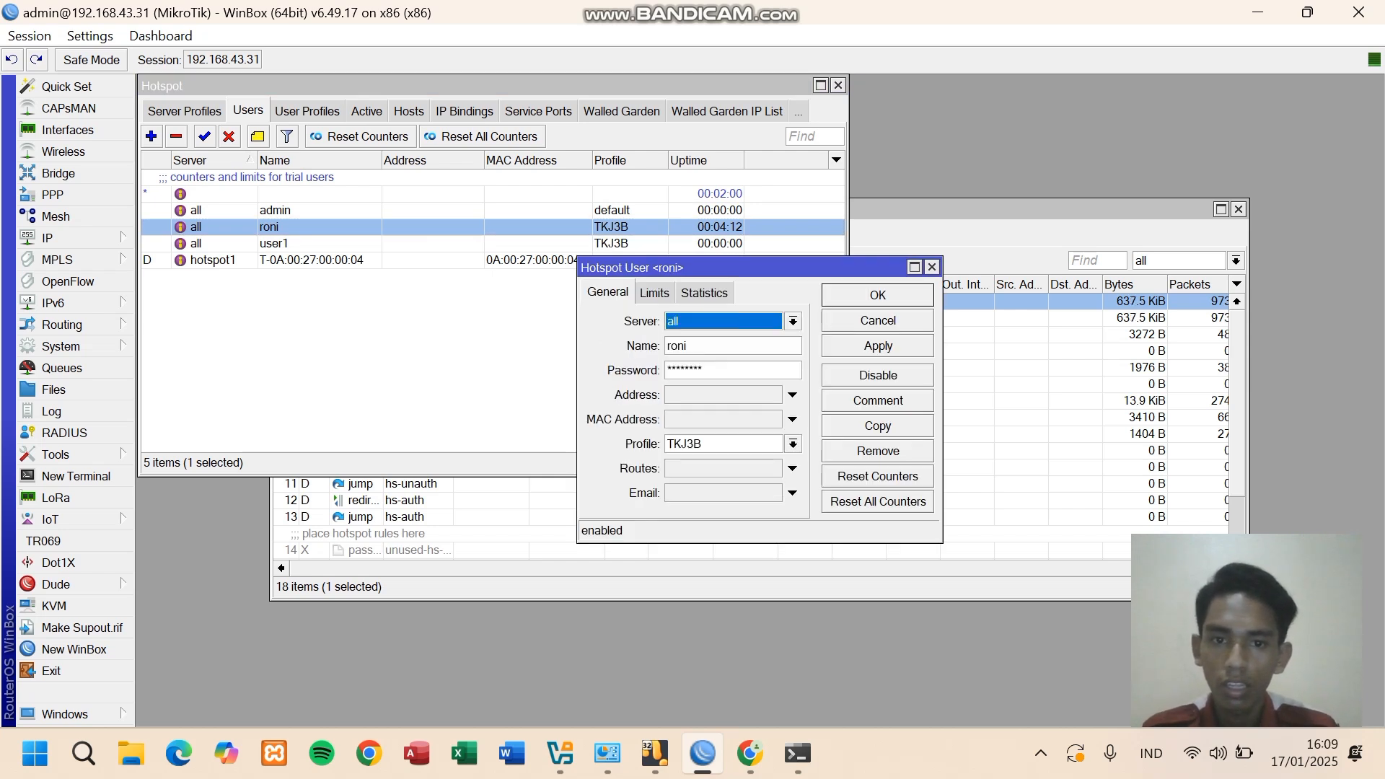
left_click(654, 293)
left_click(931, 267)
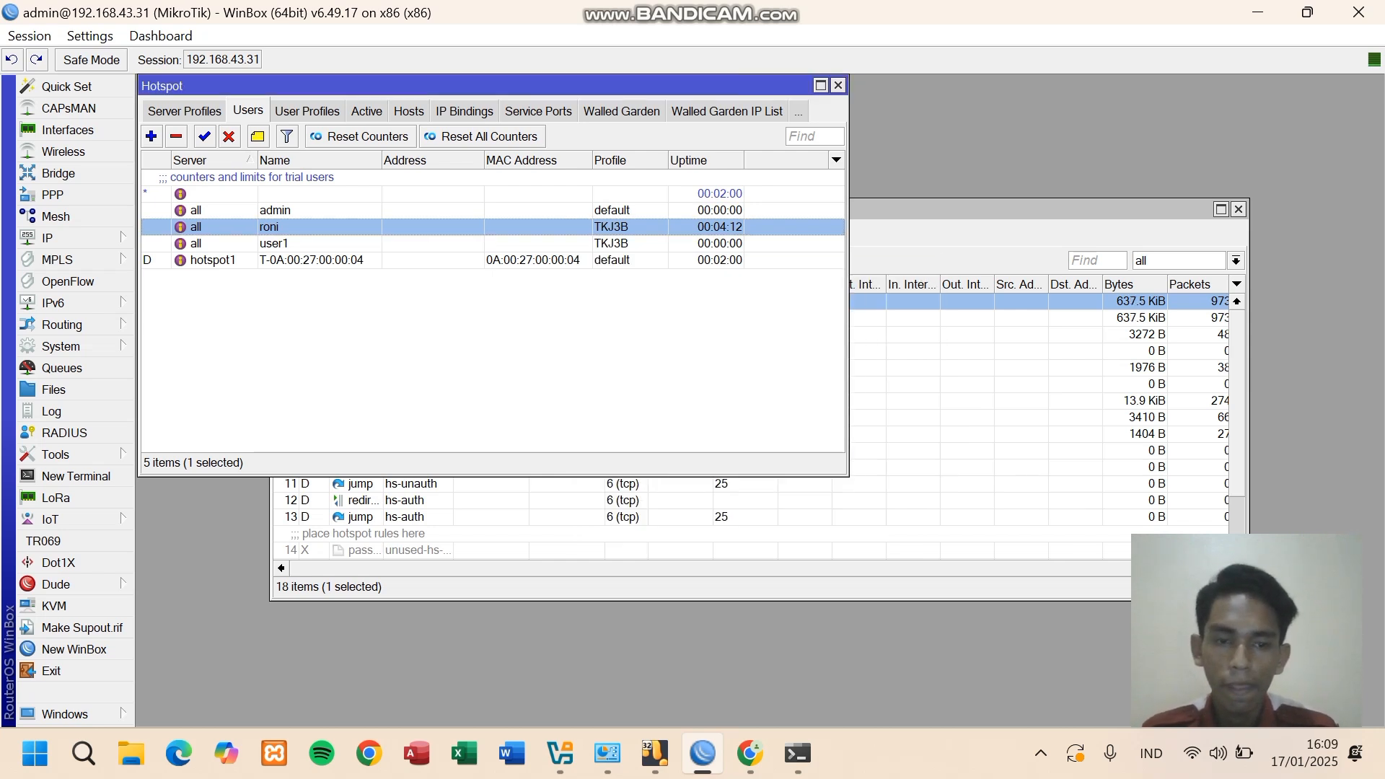
left_click(185, 111)
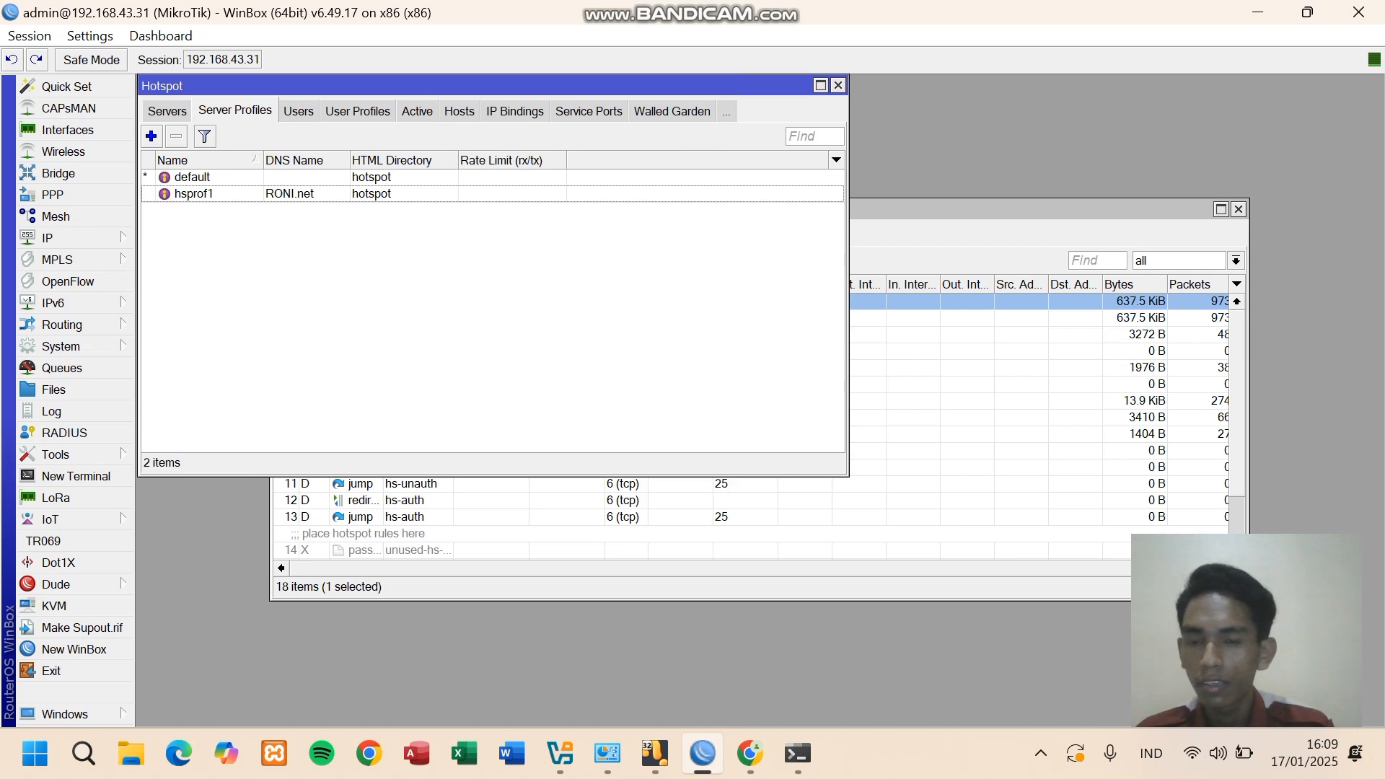
- Tick Cookie login on hsprof1, save and recheck it, then return to Chrome
double_click(195, 194)
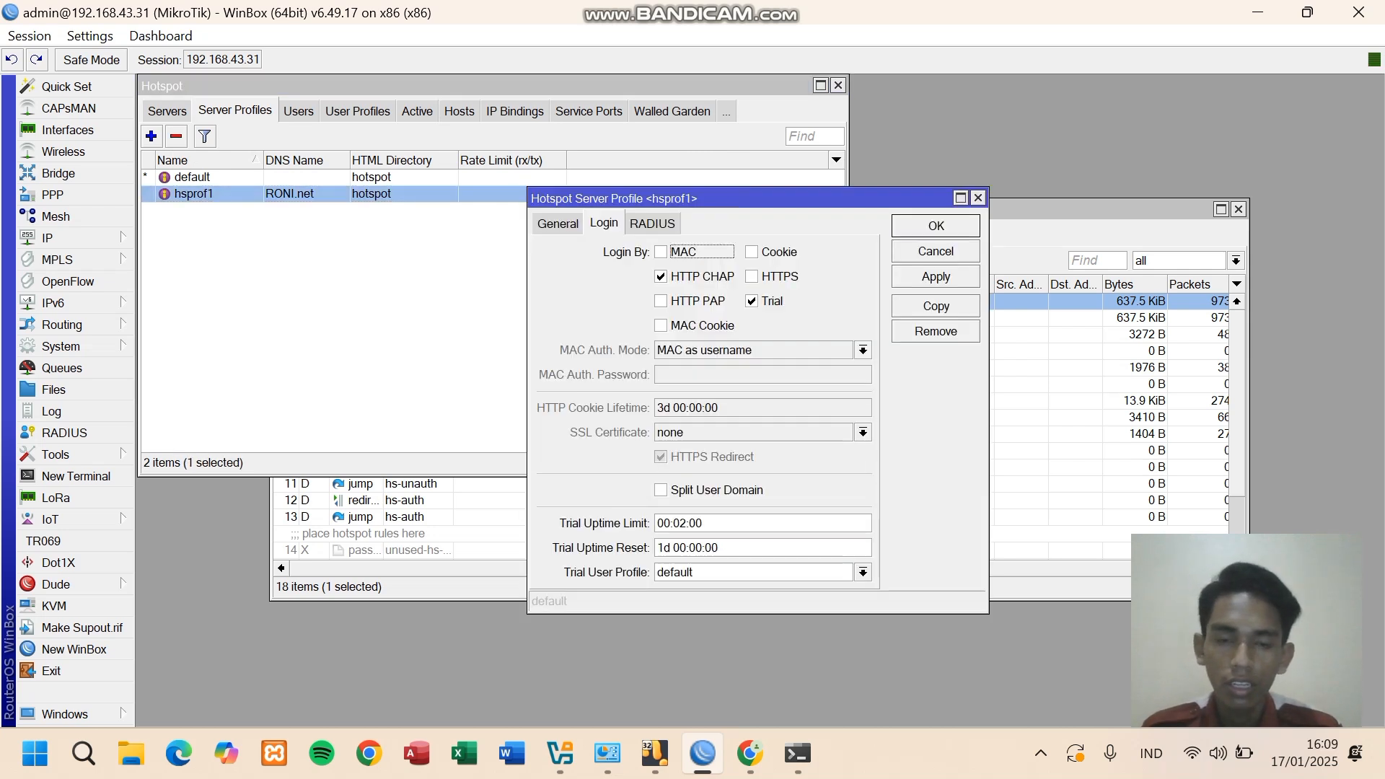
left_click(752, 252)
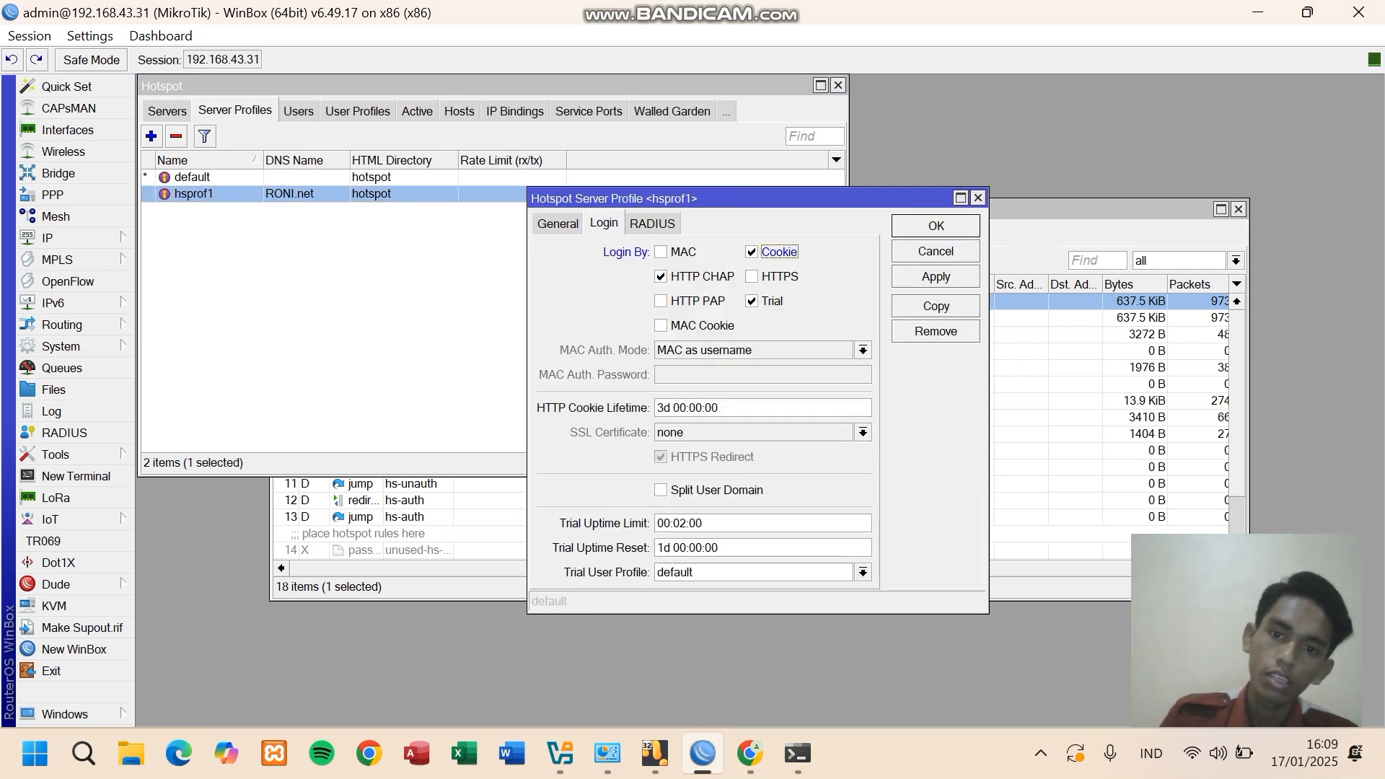
left_click(753, 252)
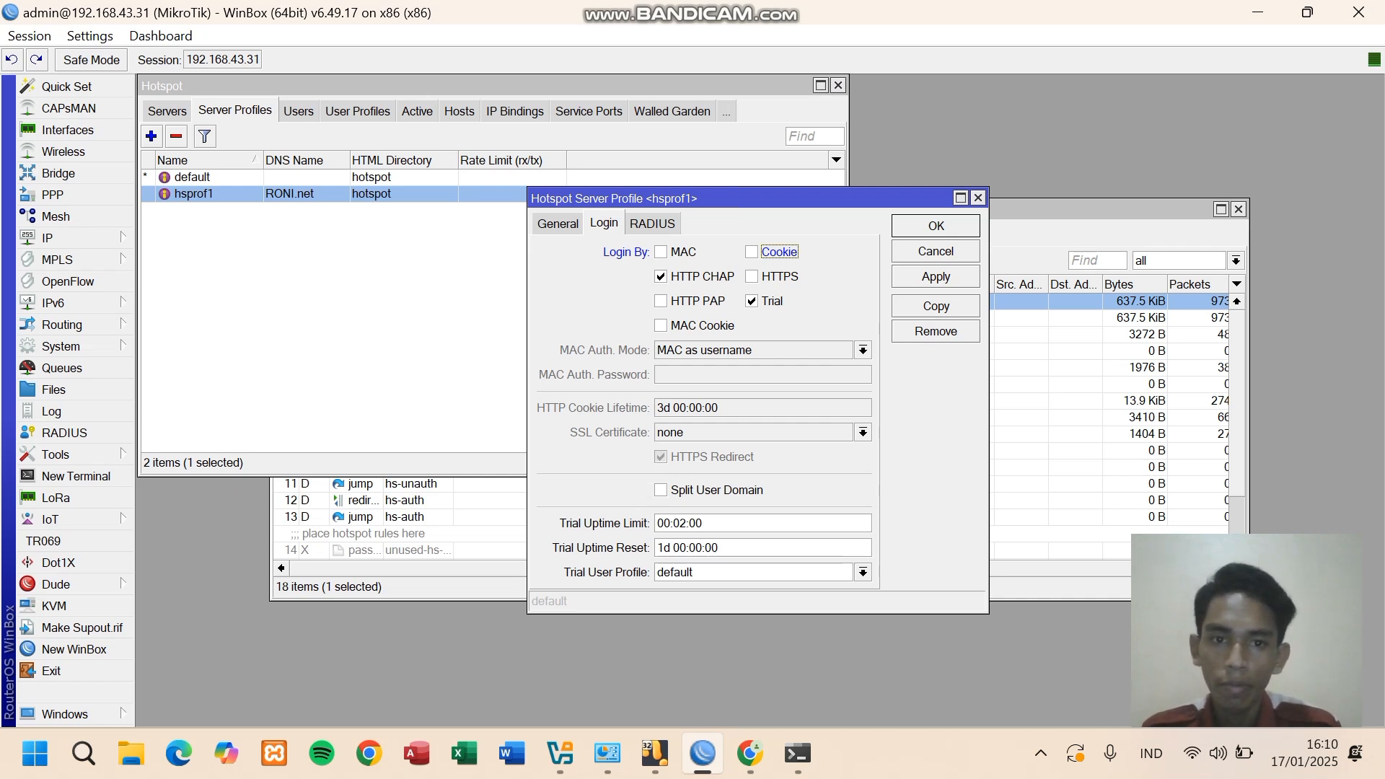
key("space")
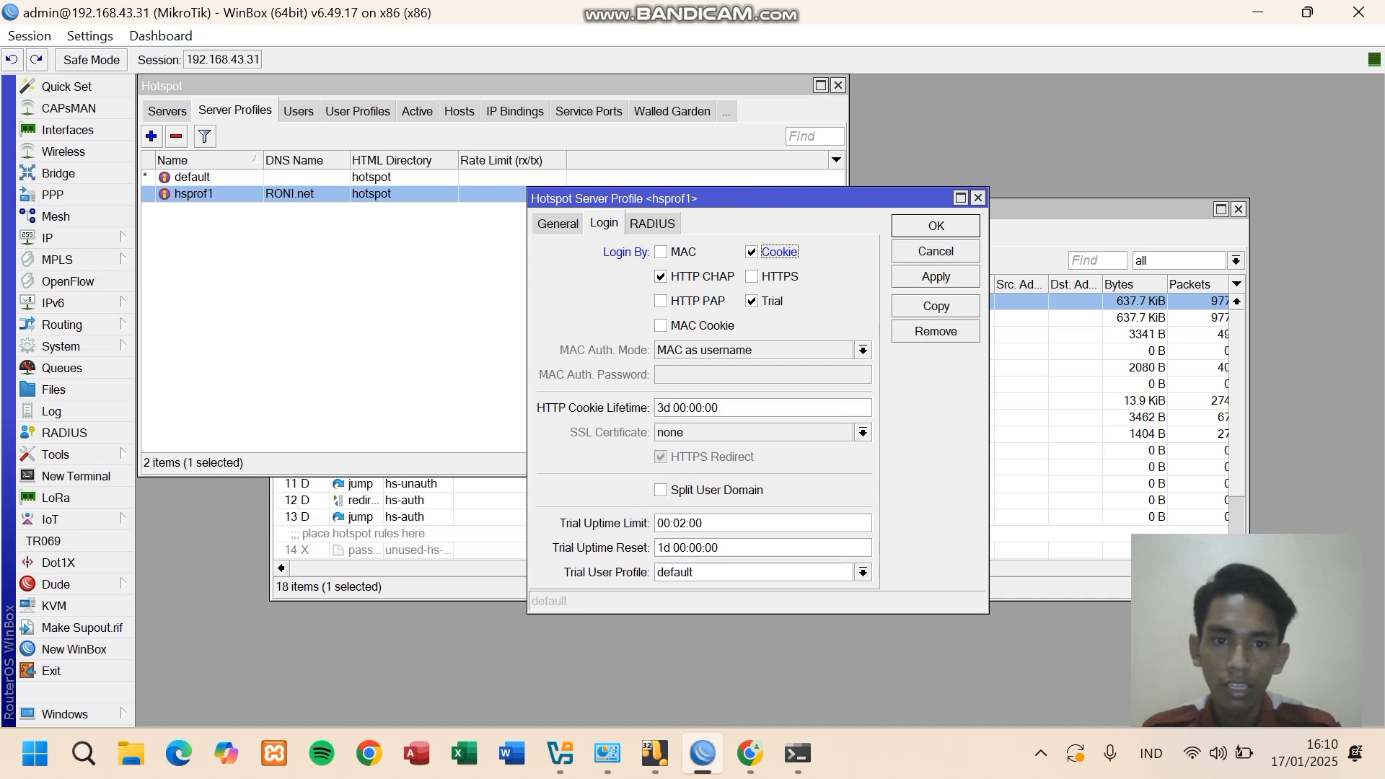
key("Return")
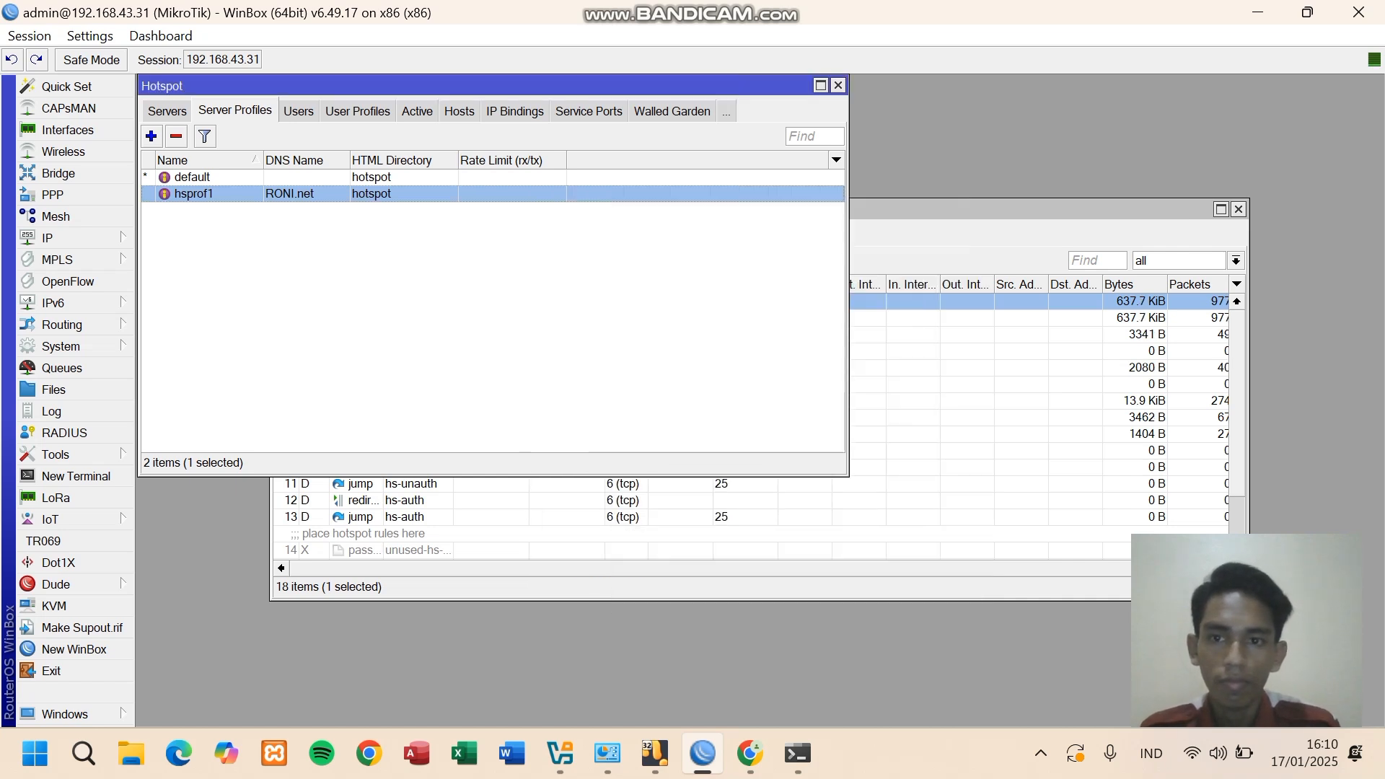
key("Return")
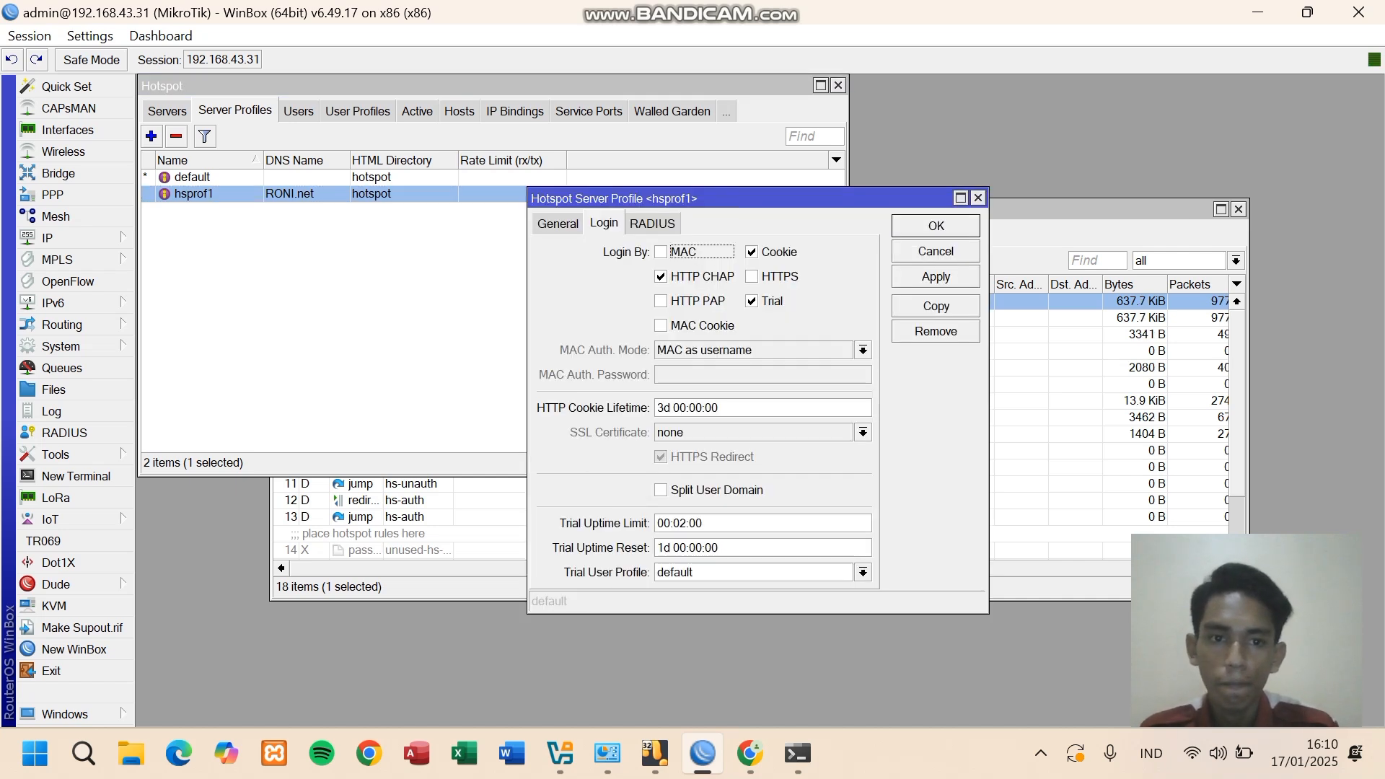
key("Return")
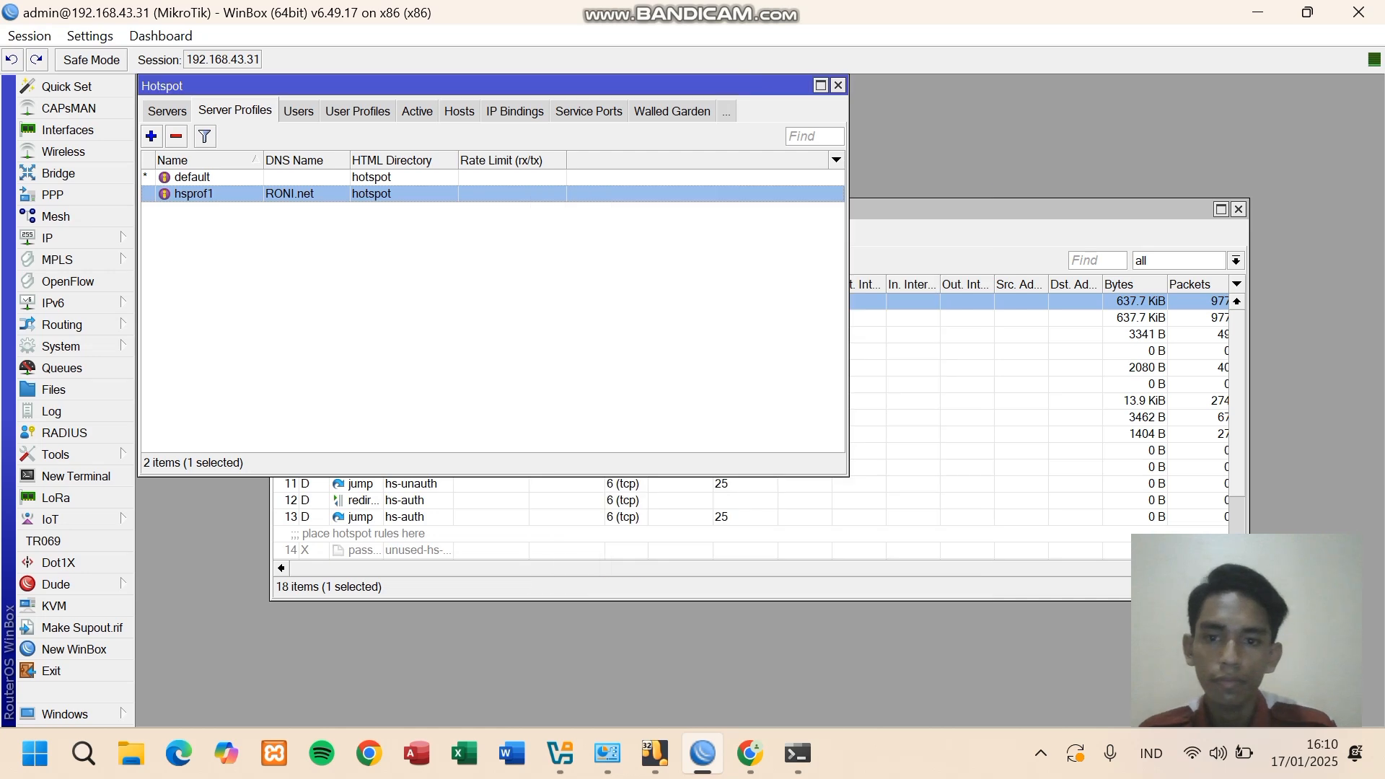
left_click(750, 753)
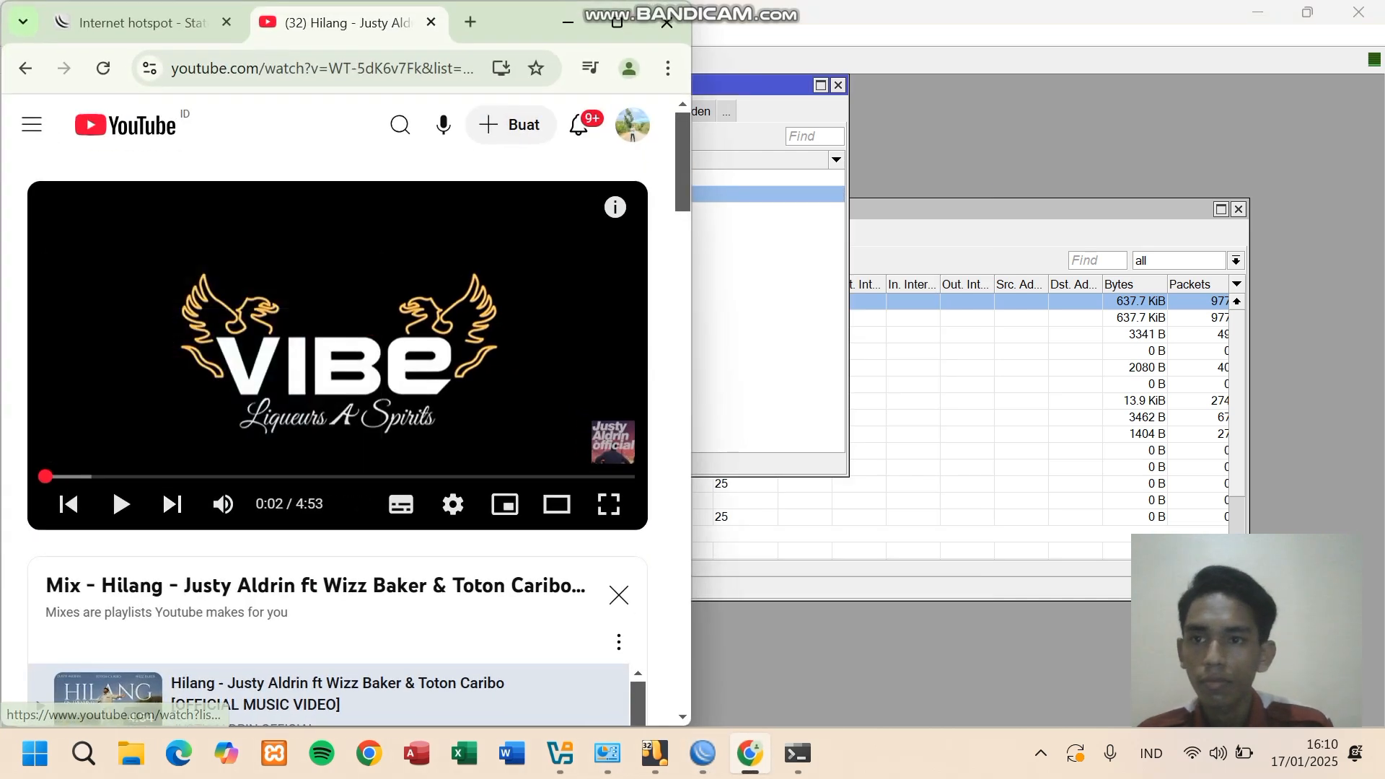
- Log out on the hotspot status page and reload to verify cookie login signs the user back in
left_click(143, 23)
left_click(103, 69)
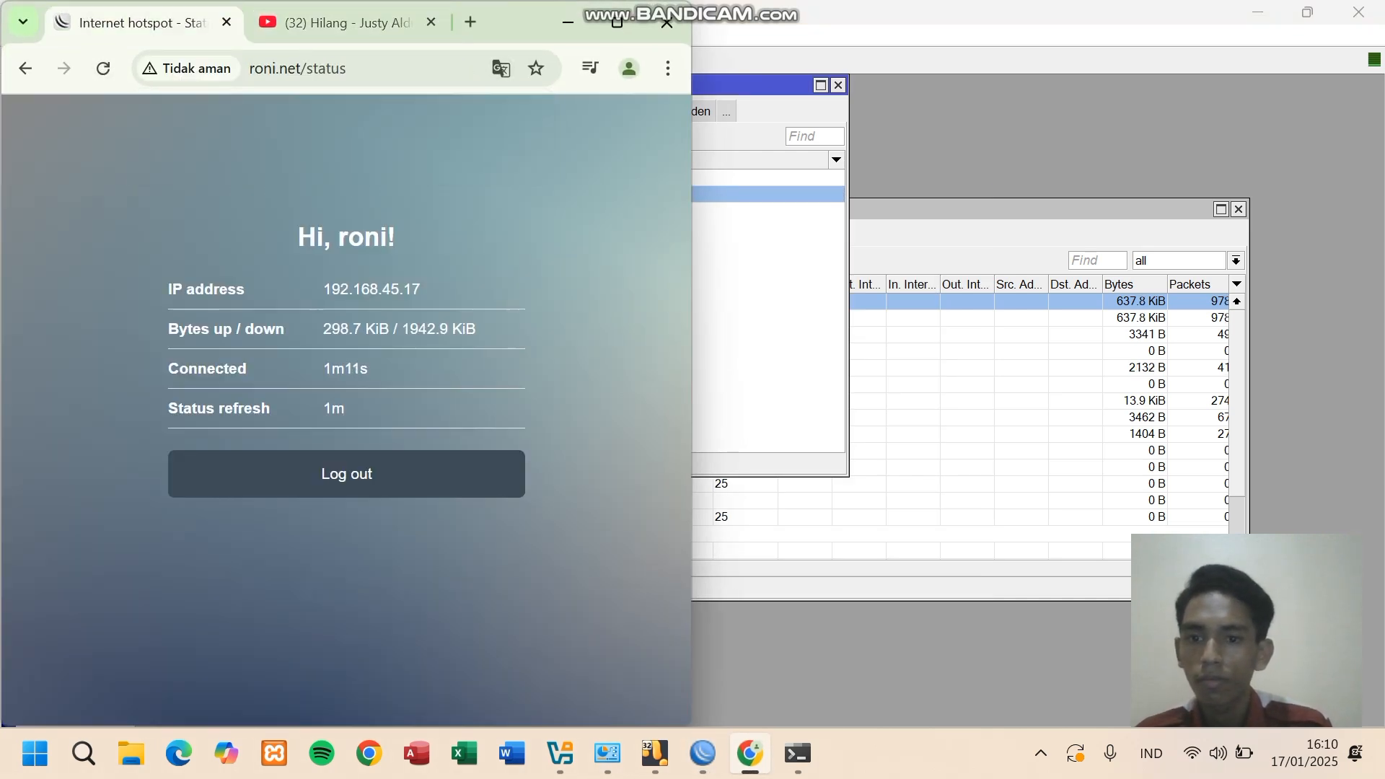
left_click(346, 473)
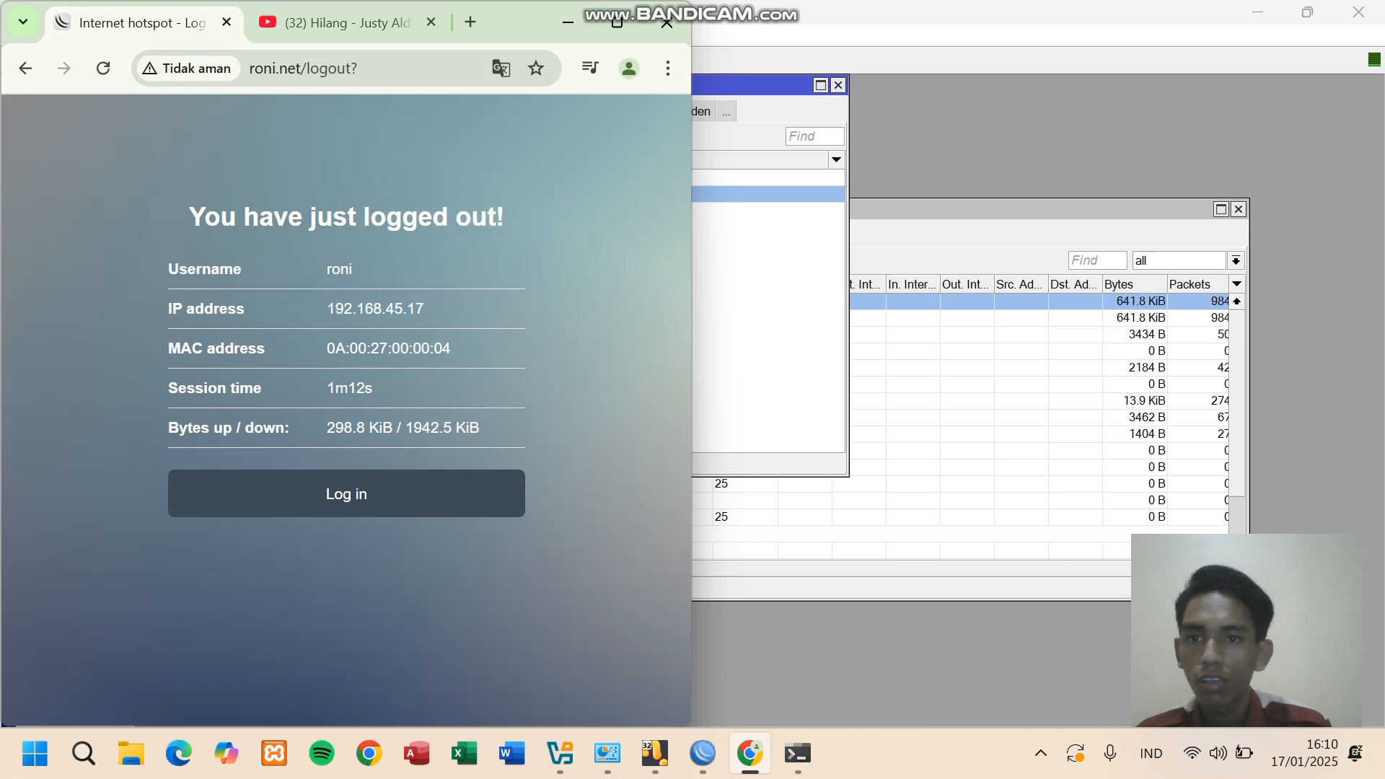
left_click(298, 69)
key("Return")
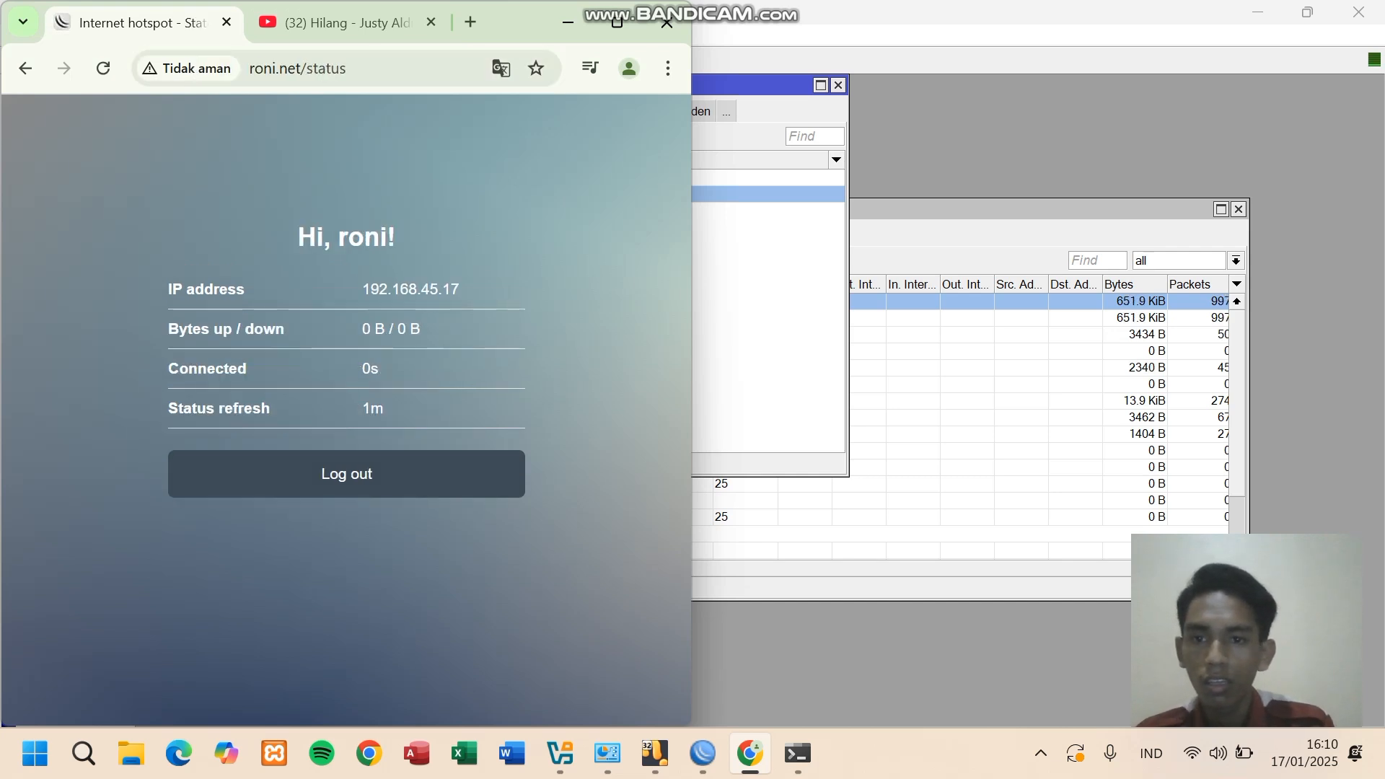
left_click(346, 473)
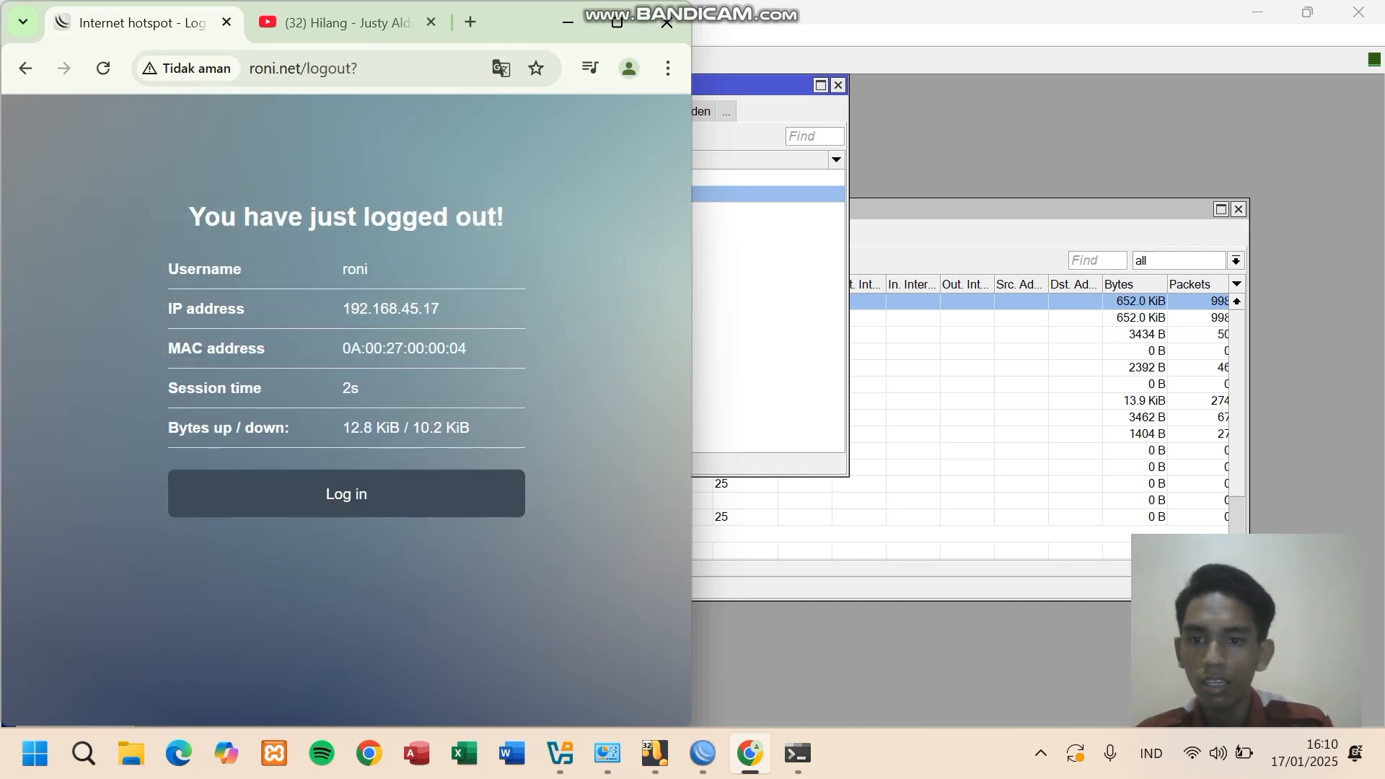
left_click(346, 494)
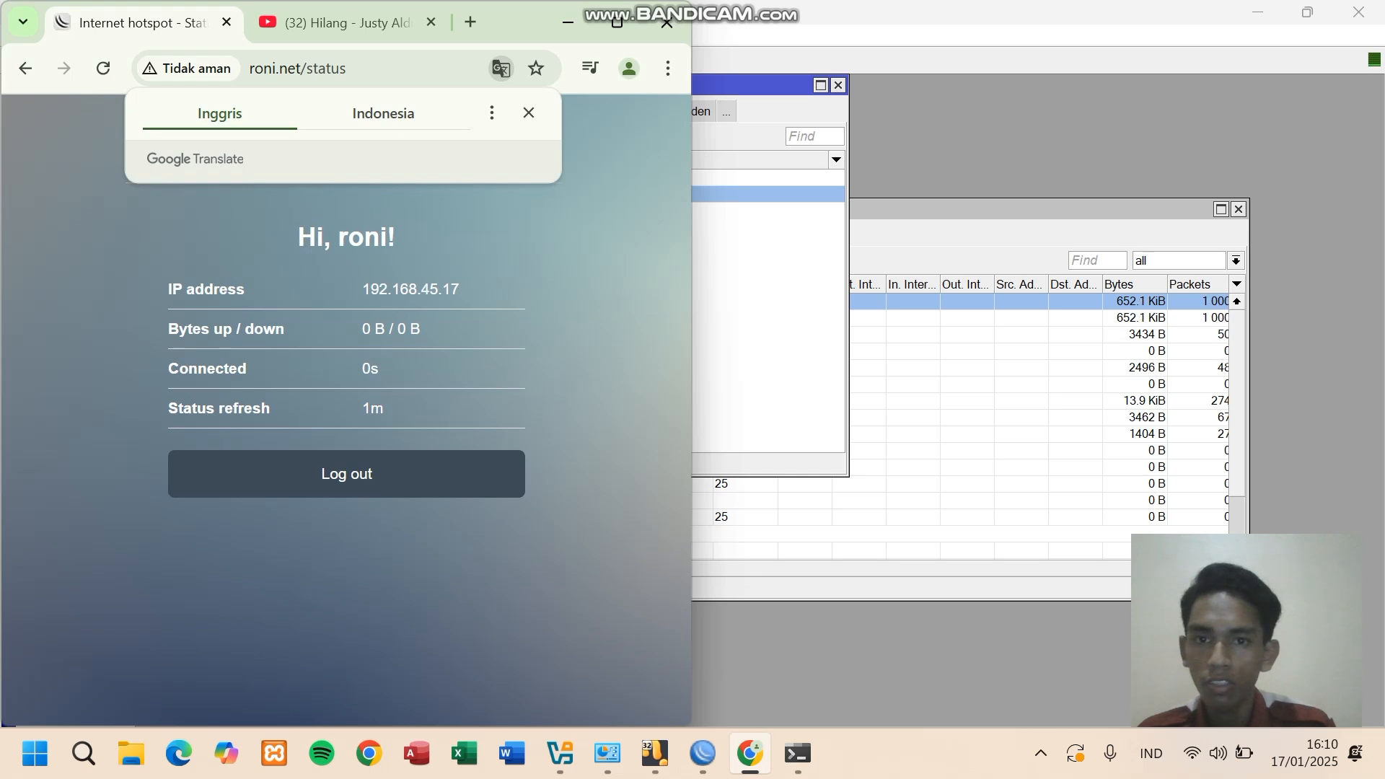
left_click(529, 113)
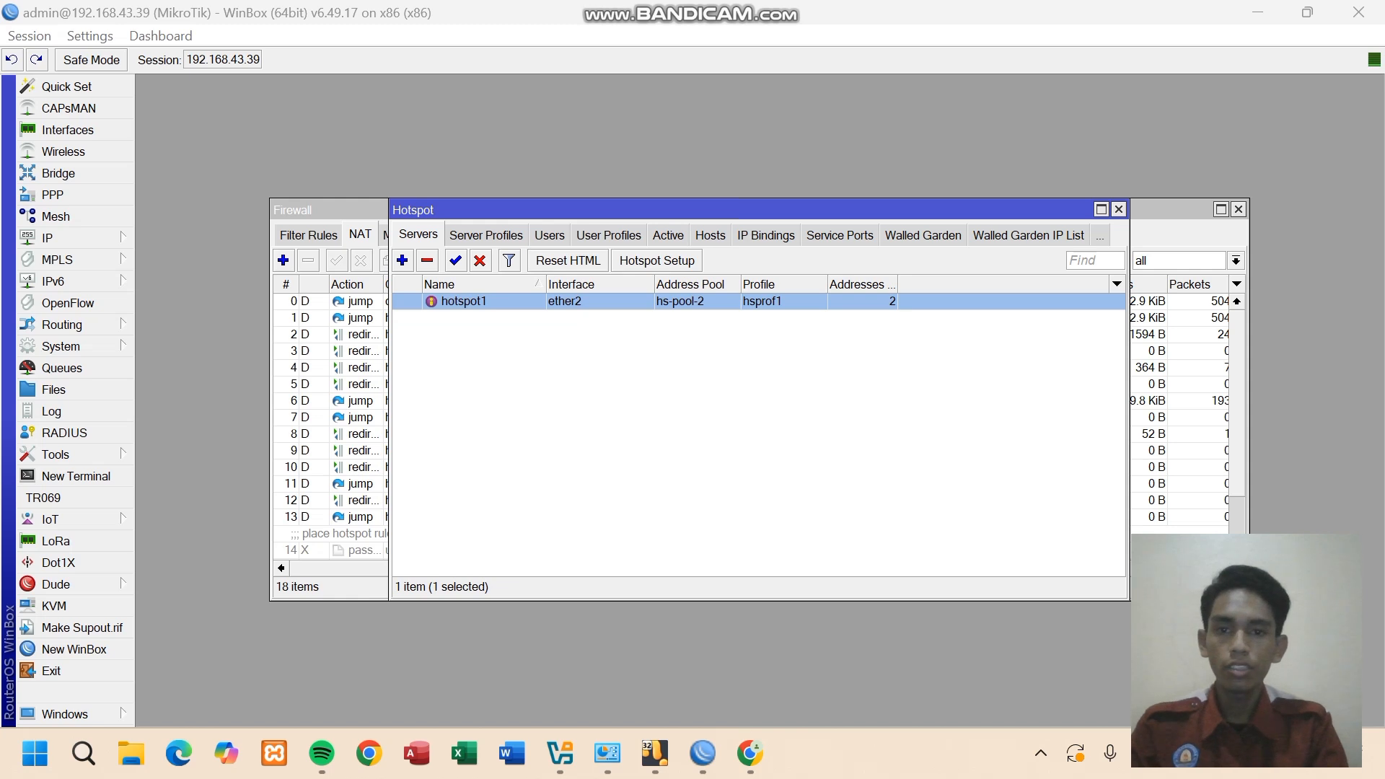
- Enter 10000 as the test user's Limit Bytes Out on the Limits tab
left_click(550, 236)
double_click(520, 351)
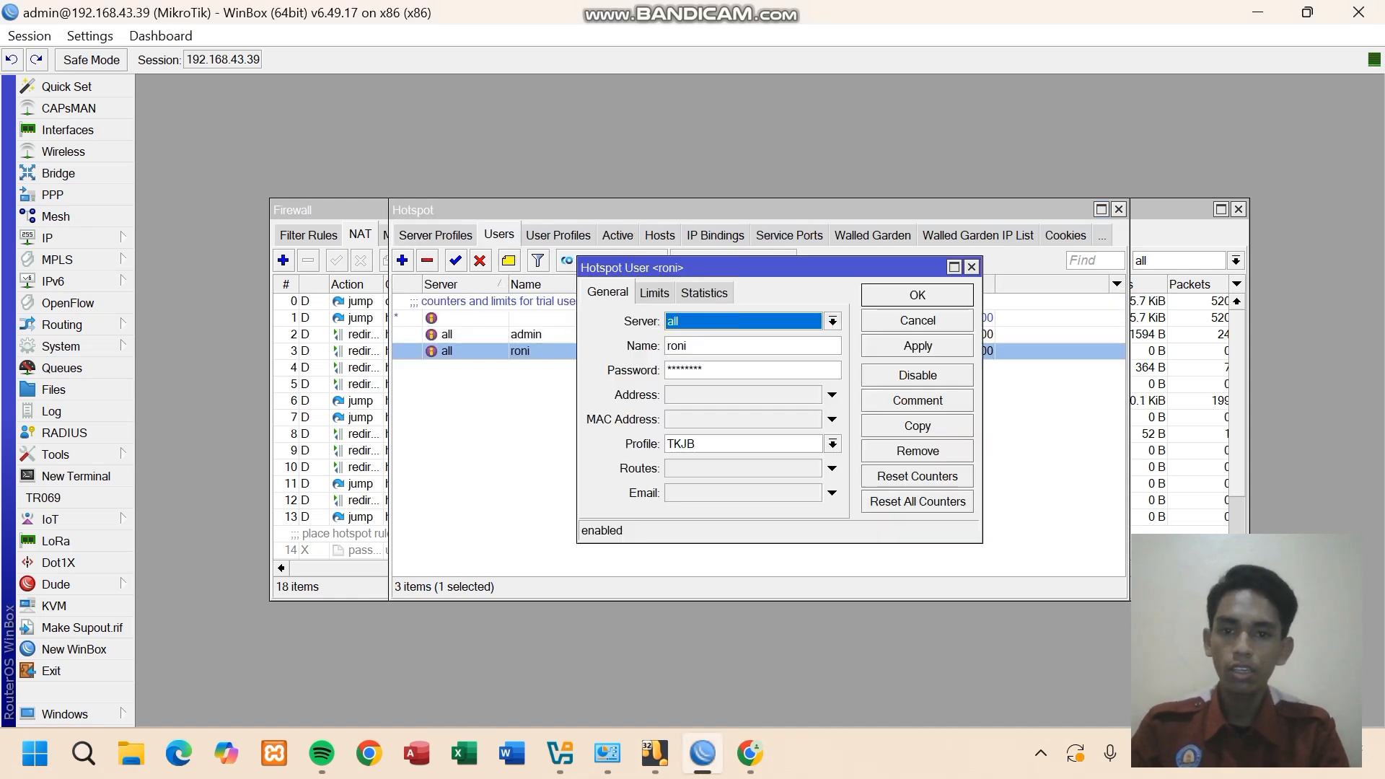
left_click(654, 293)
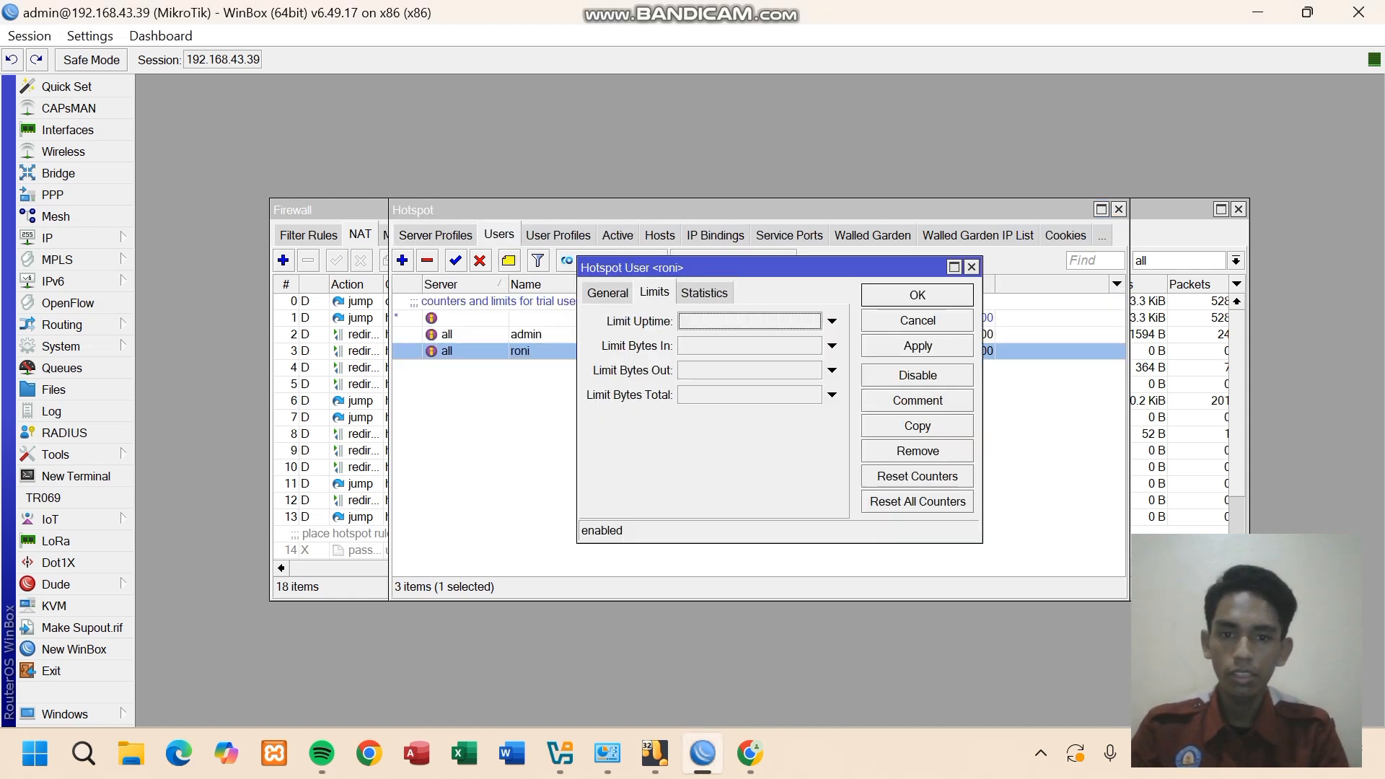
left_click(831, 370)
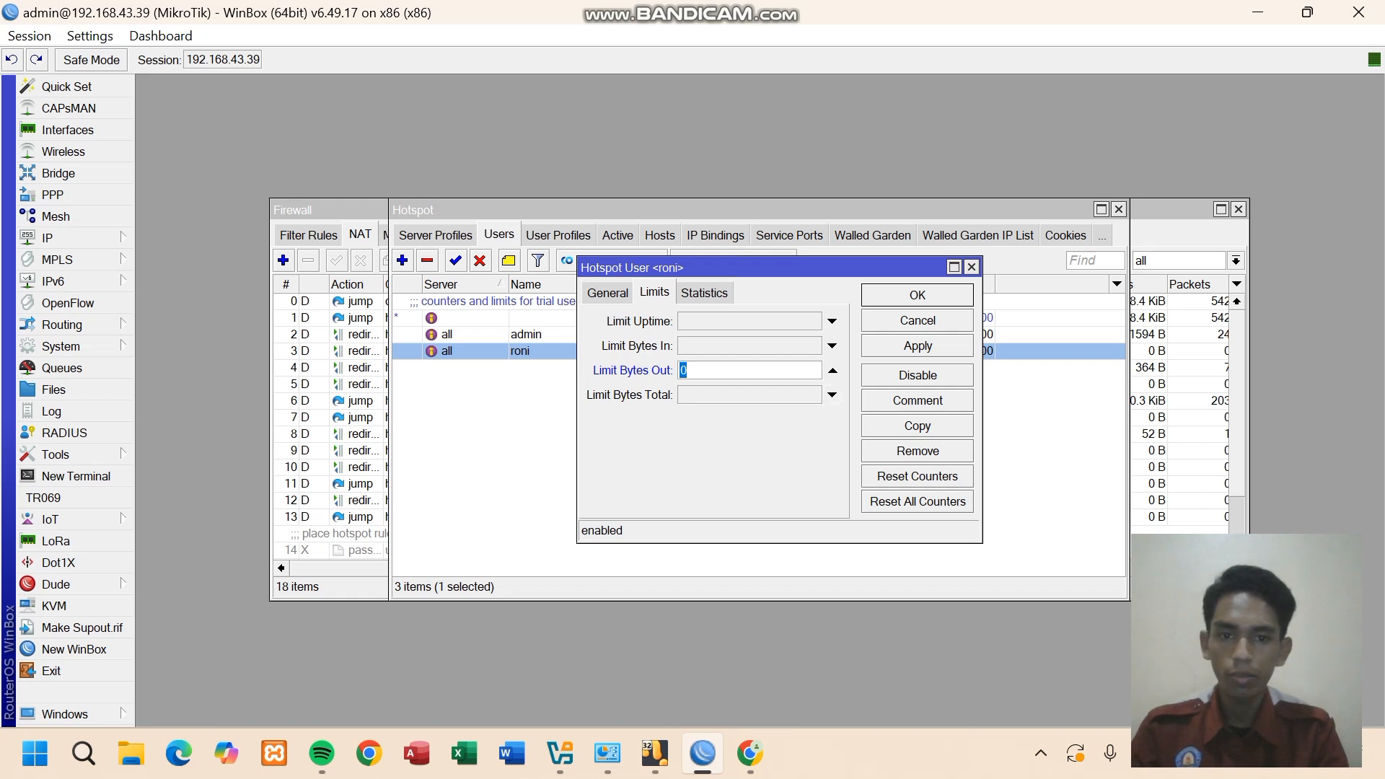
left_click(691, 370)
key("BackSpace")
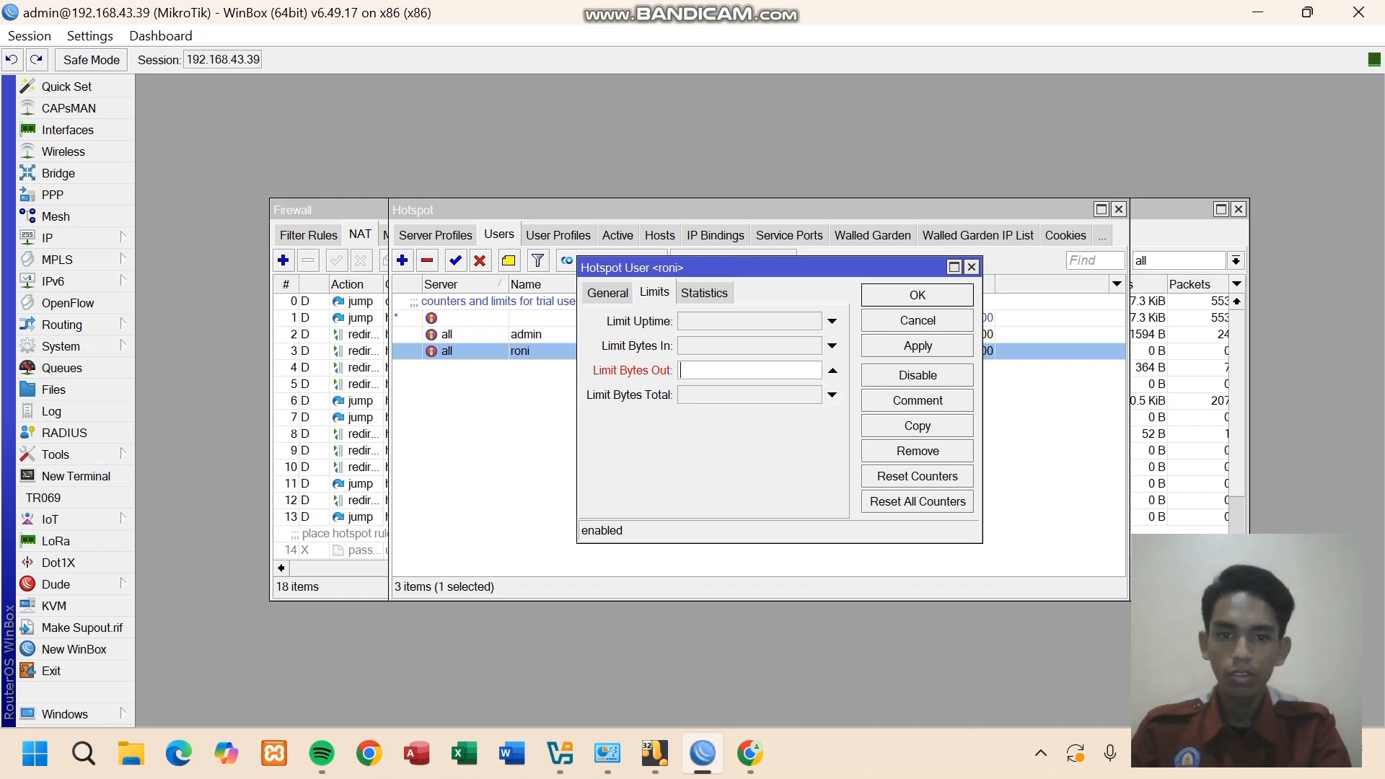
type("1000")
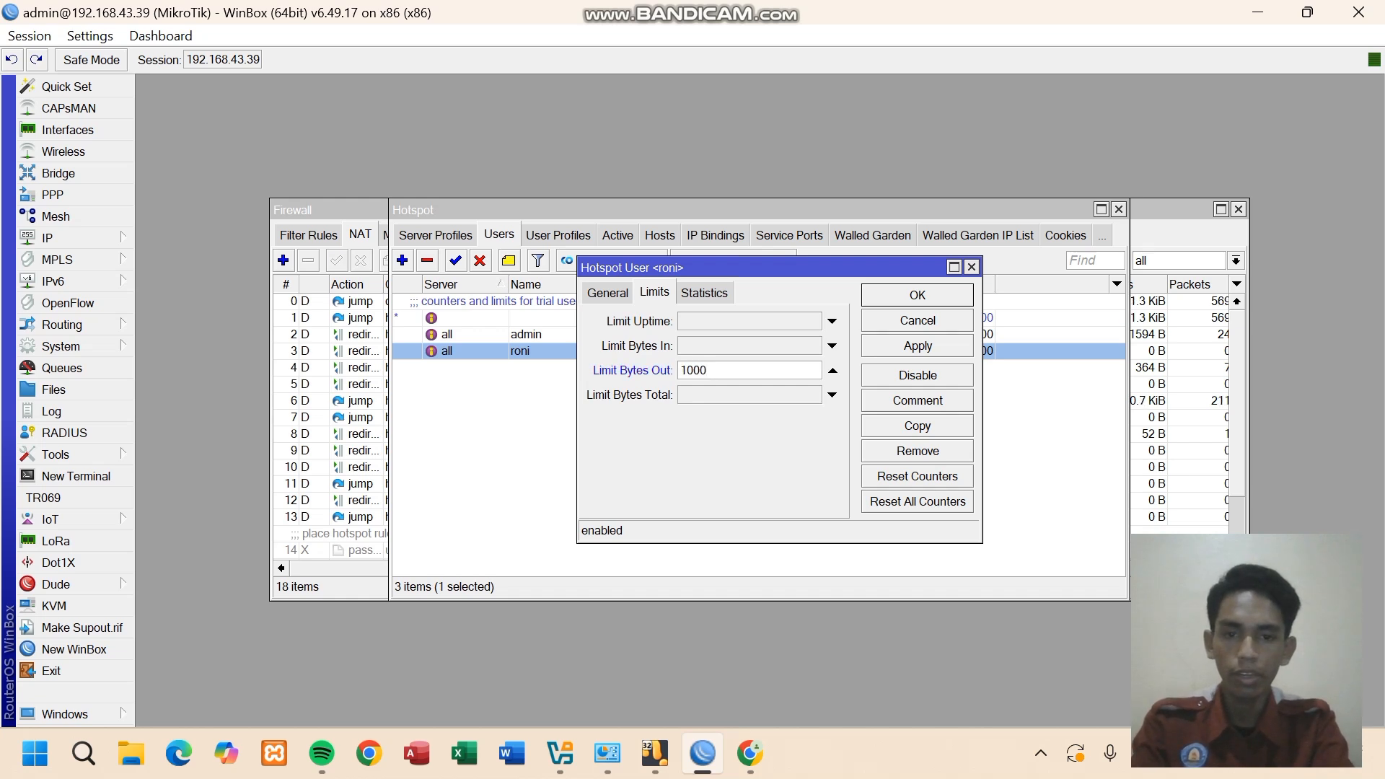
type("0")
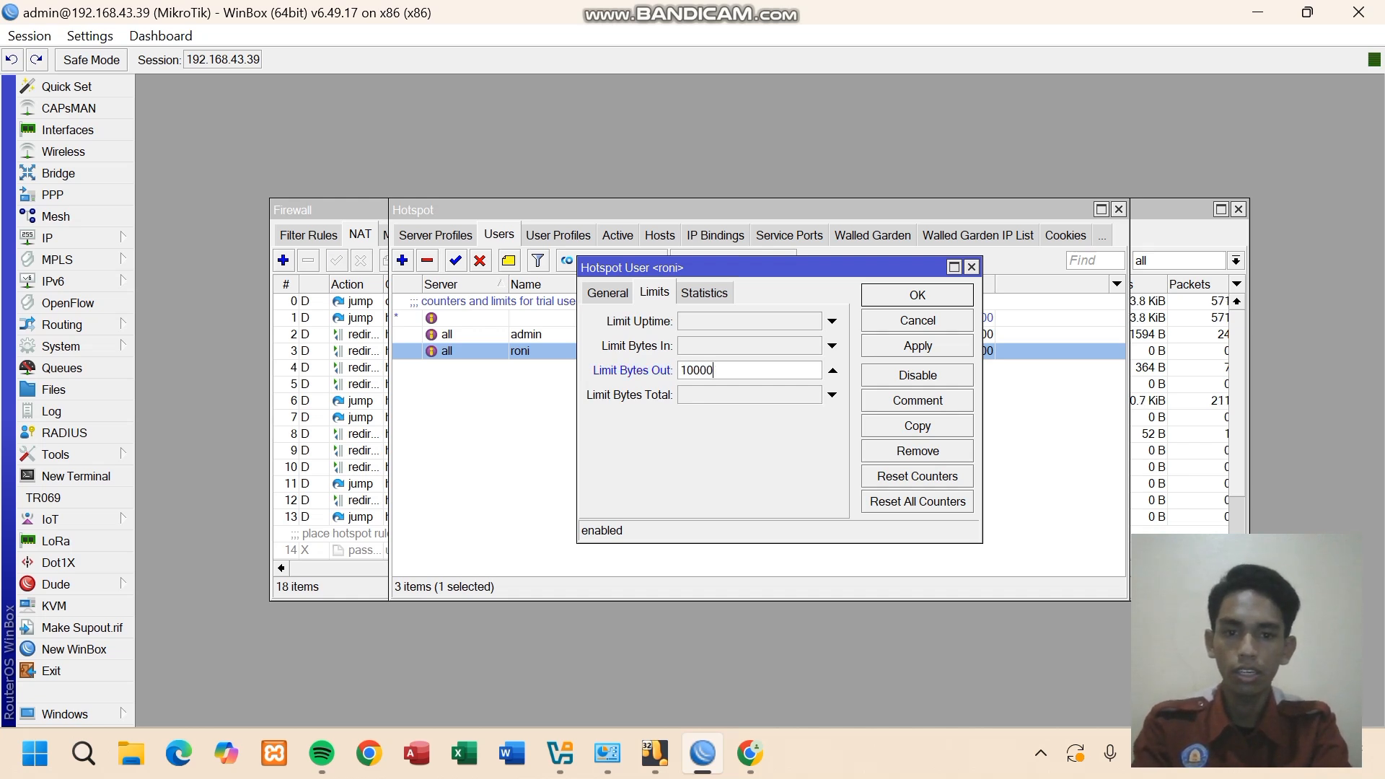
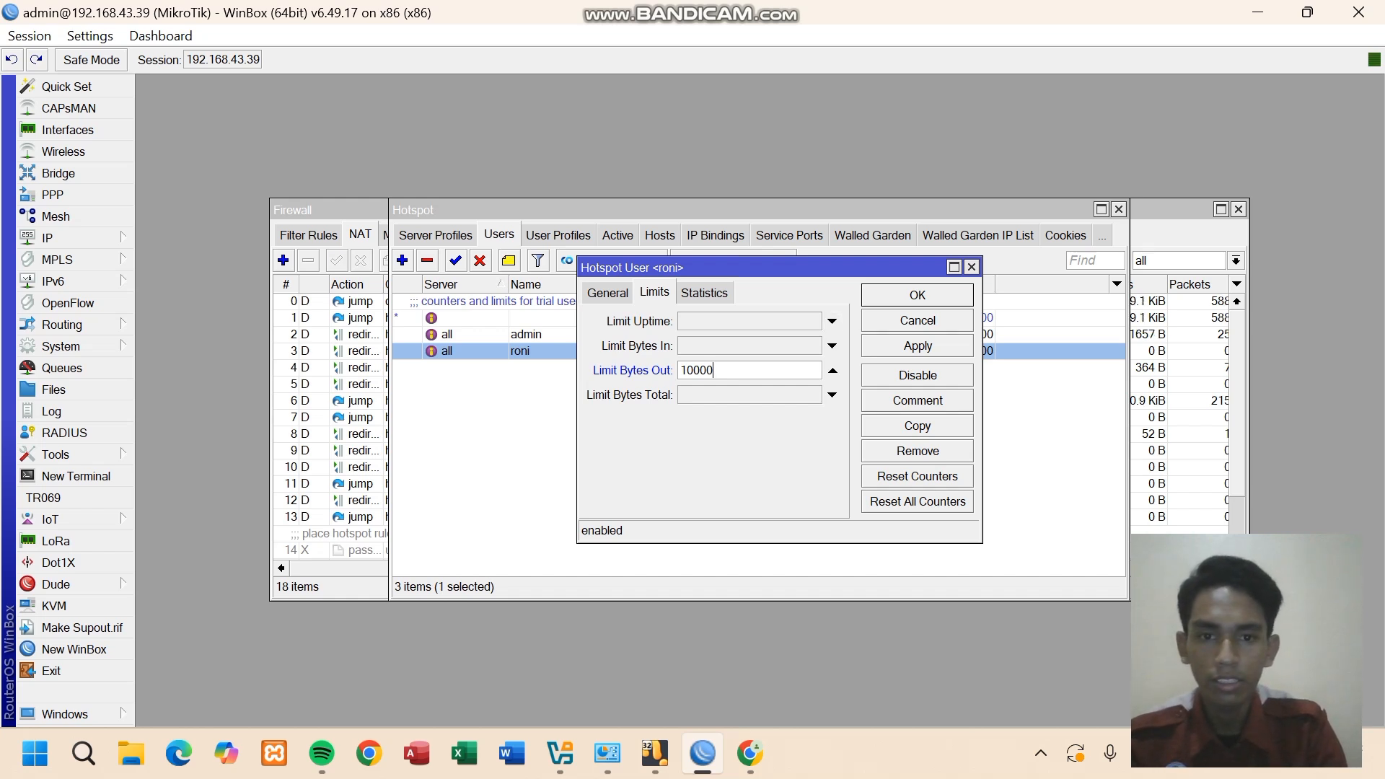
- Change roni's Limit Uptime to 00:00:30 and save the user with Apply and OK
left_click(831, 321)
left_click(726, 321)
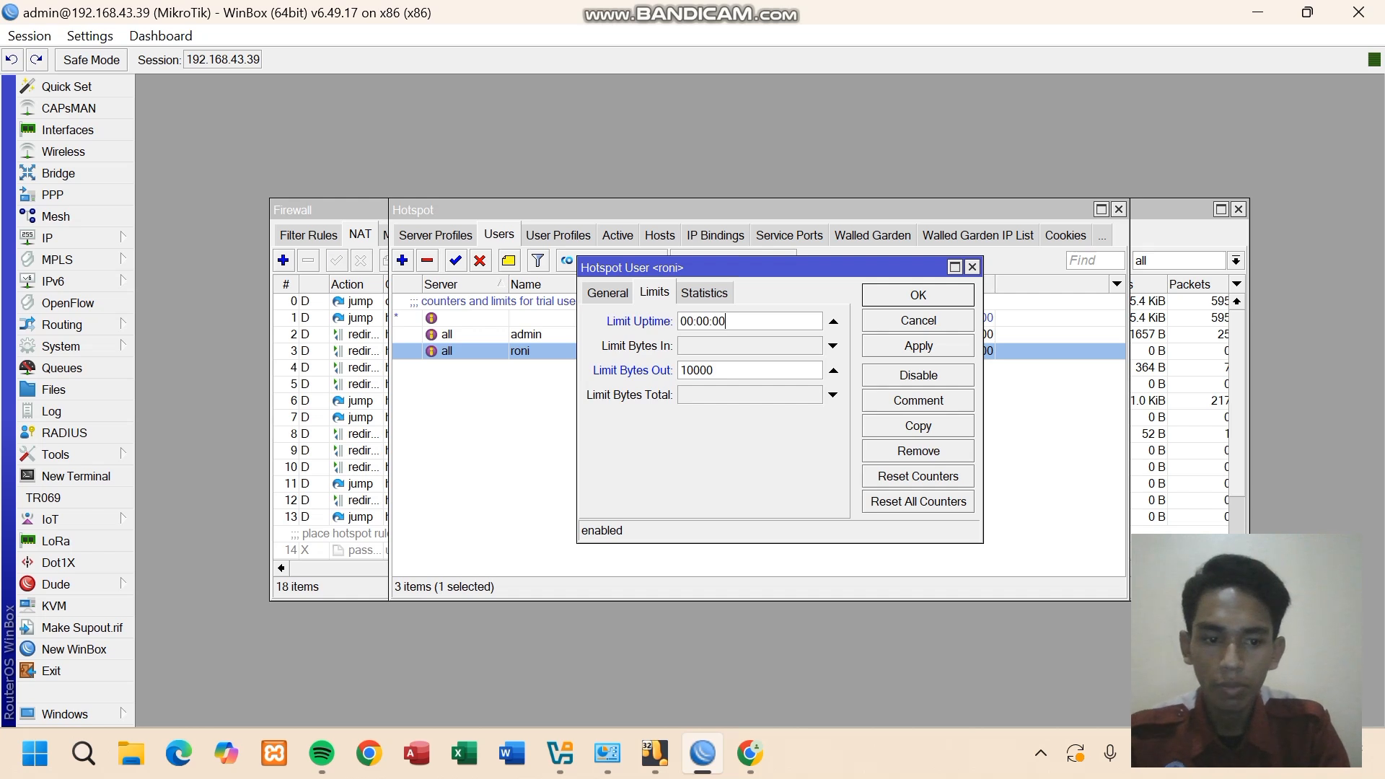
key("BackSpace")
key("BackSpace")
type("30")
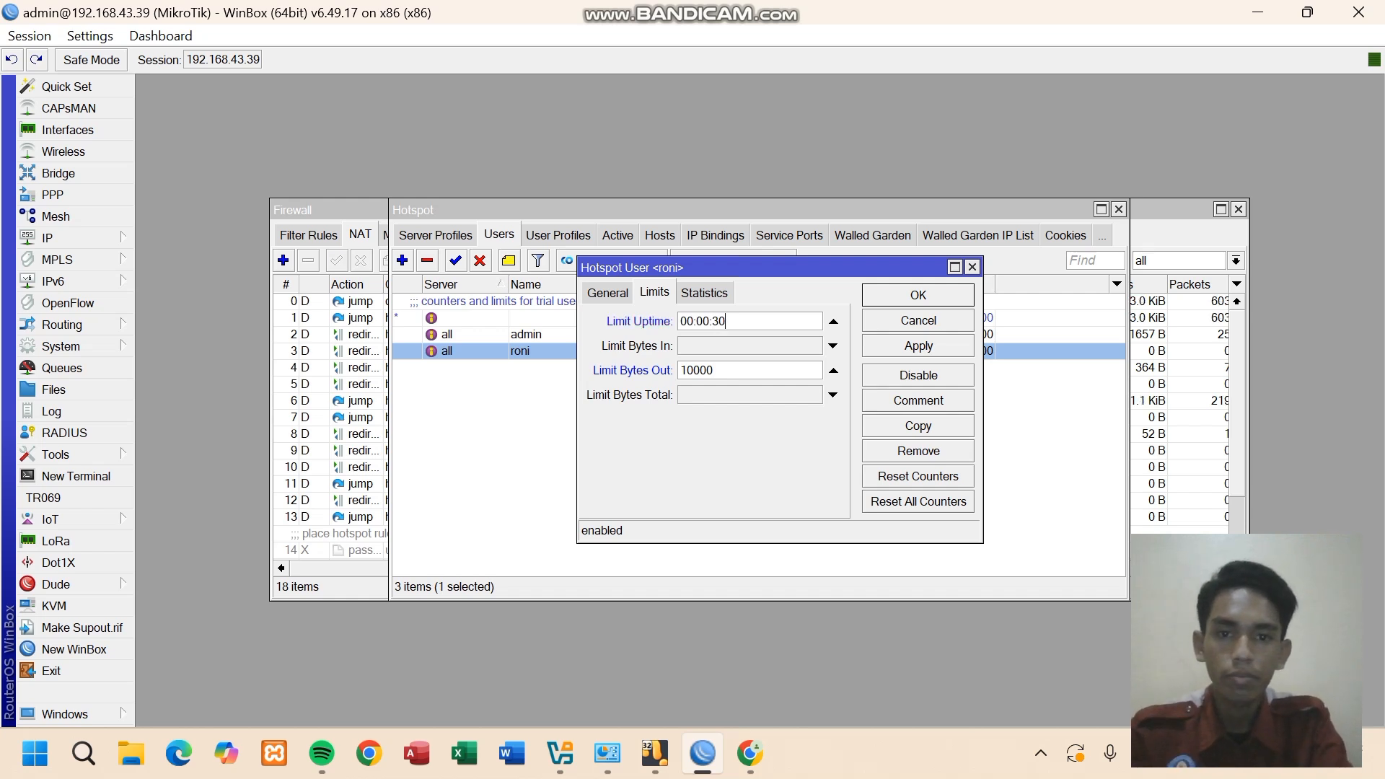
left_click(918, 346)
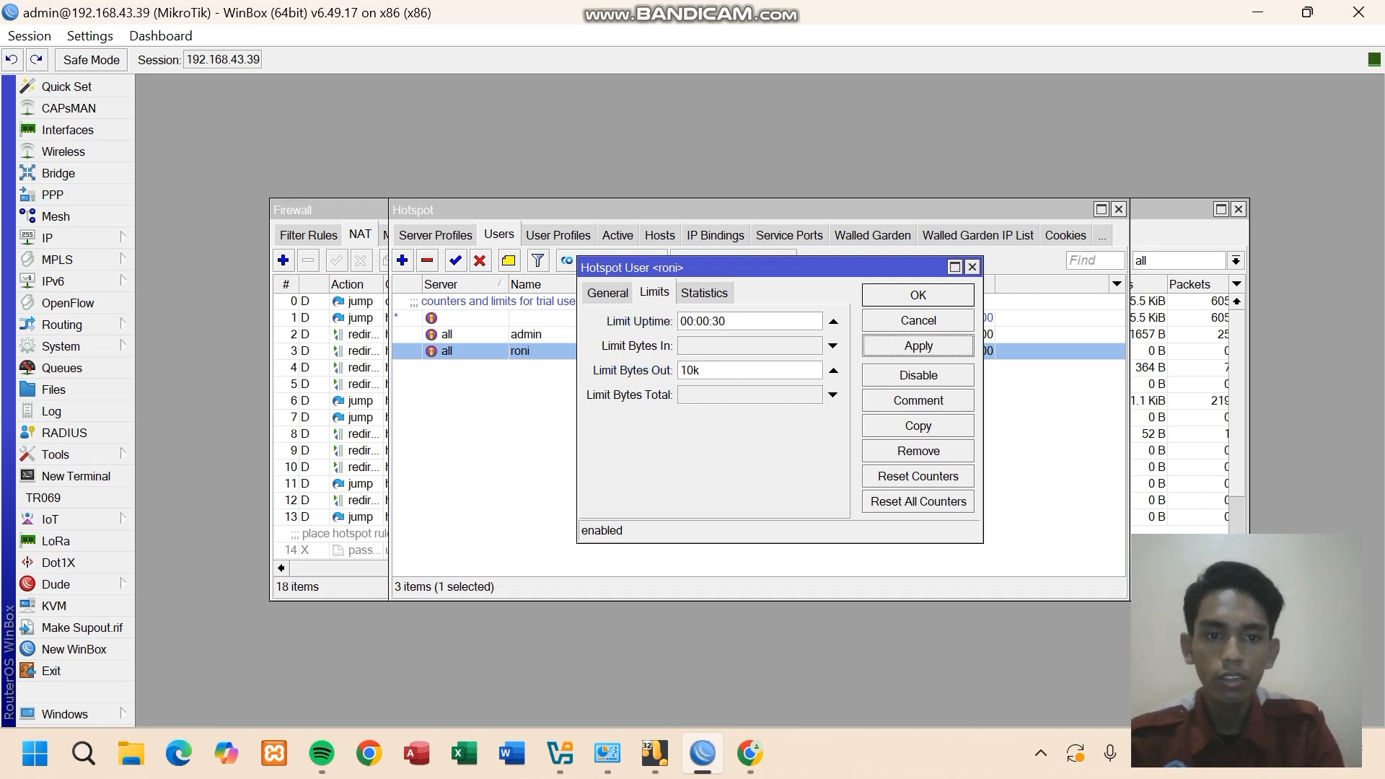
left_click(918, 295)
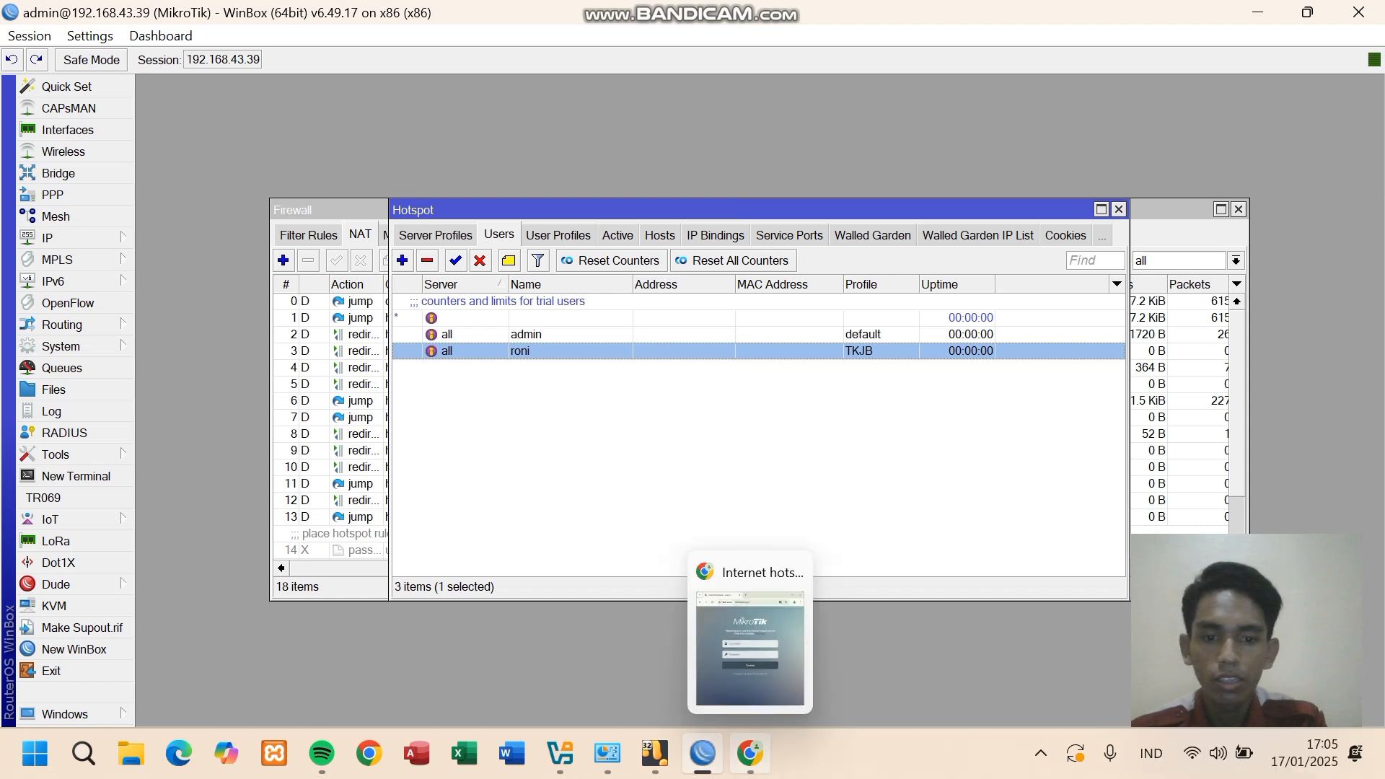
- Reload the hotspot login page, sign in as roni with his password, and dismiss the Translate offer
left_click(750, 753)
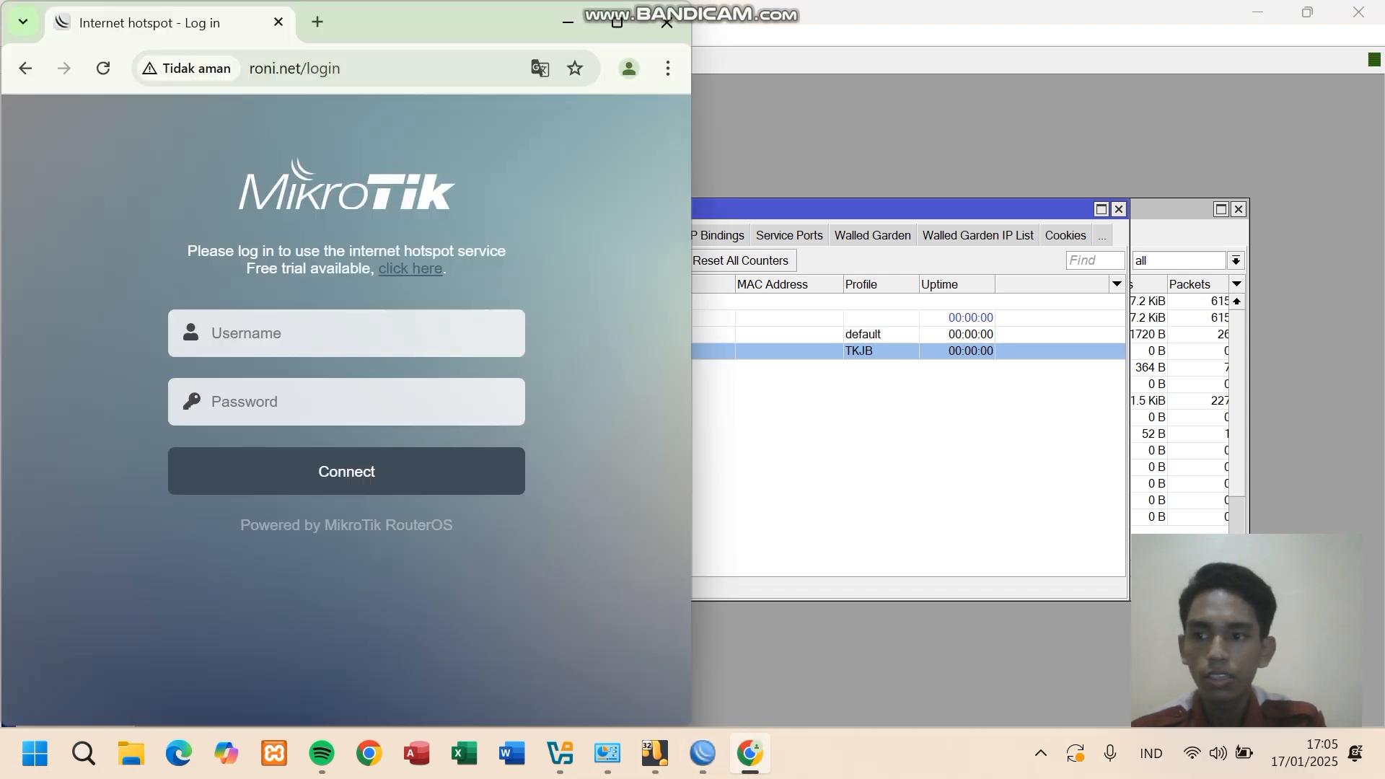
left_click(104, 67)
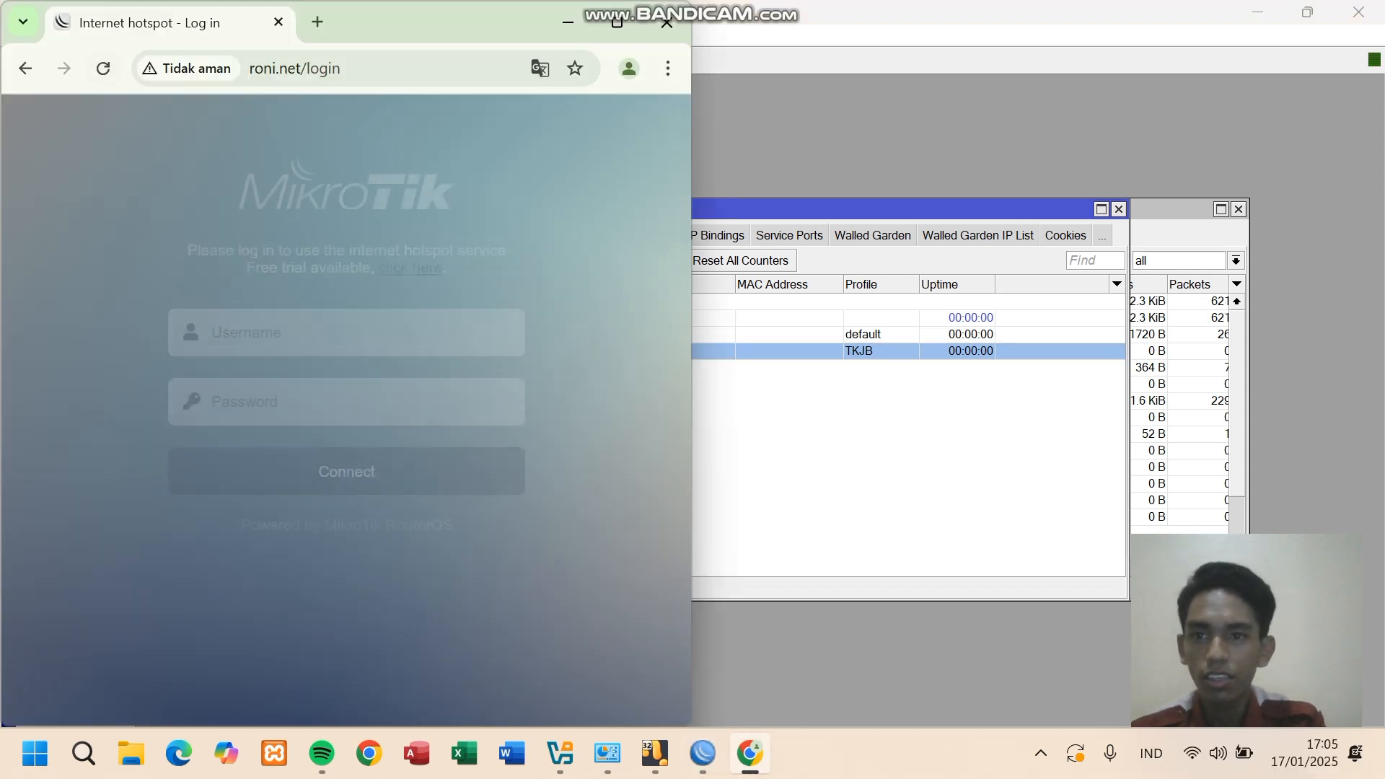
left_click(347, 332)
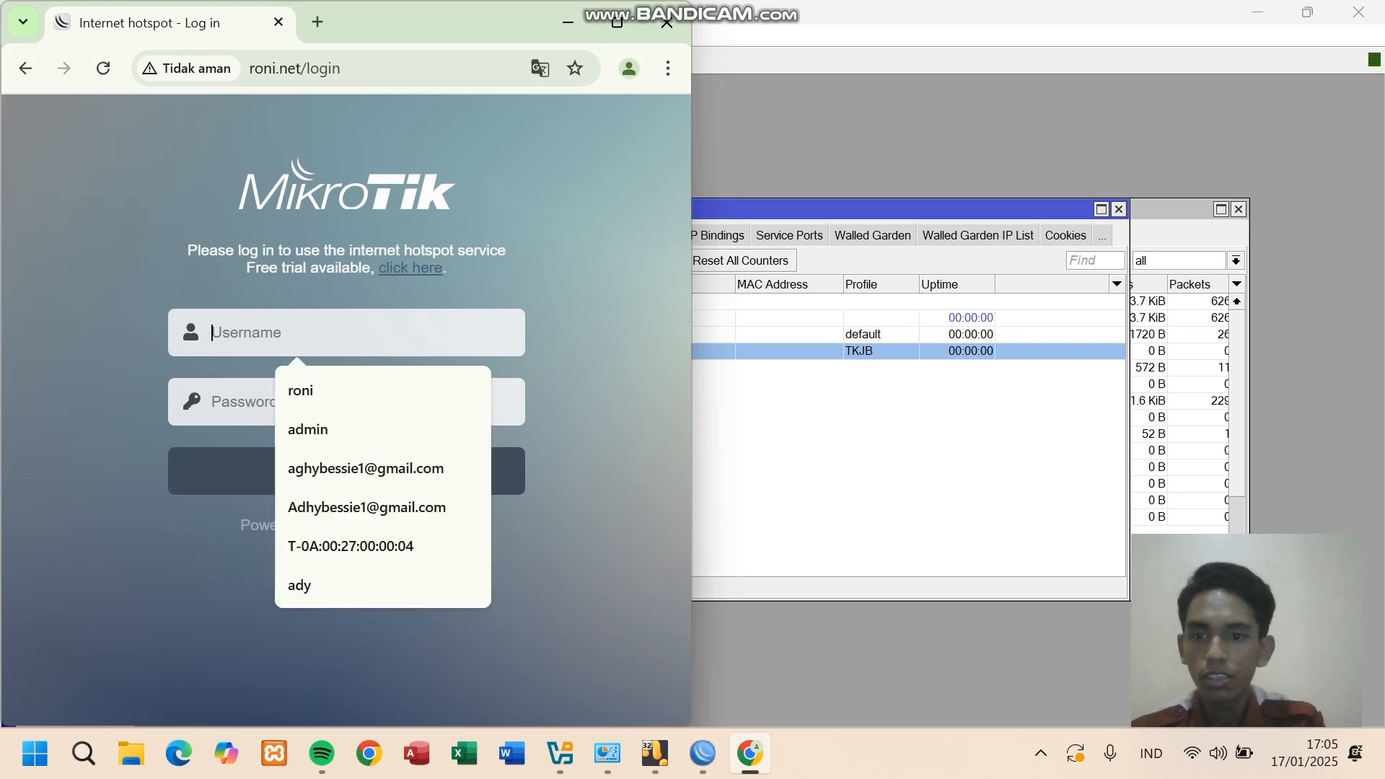
left_click(318, 390)
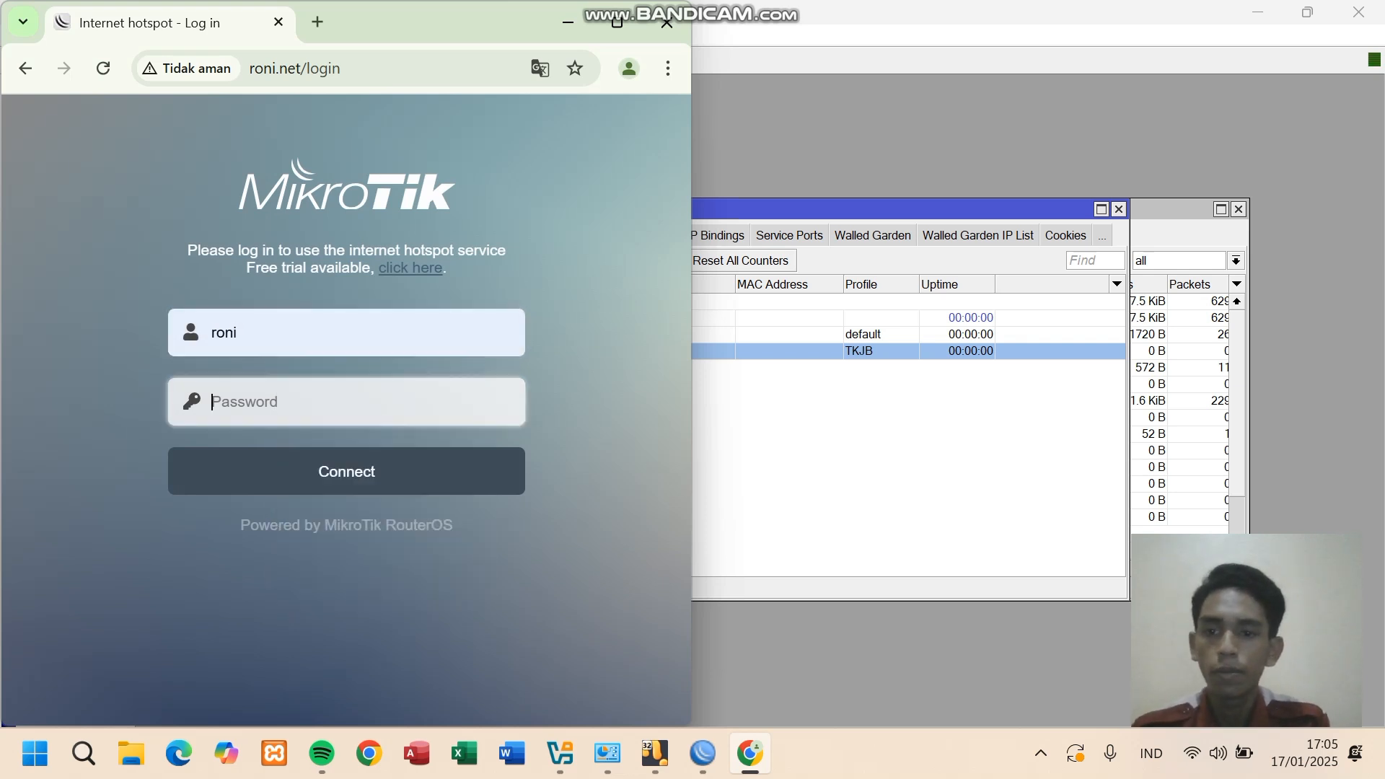
key("Tab")
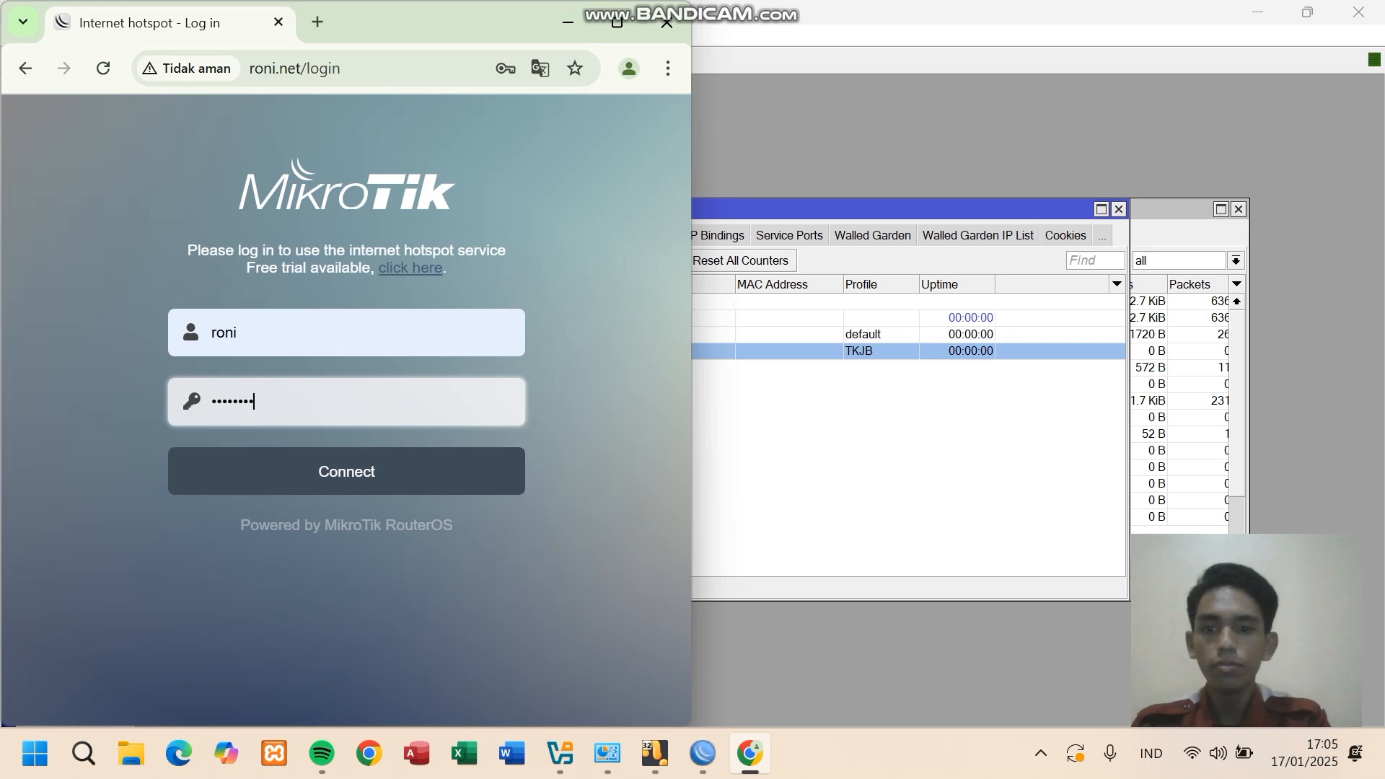
key("Return")
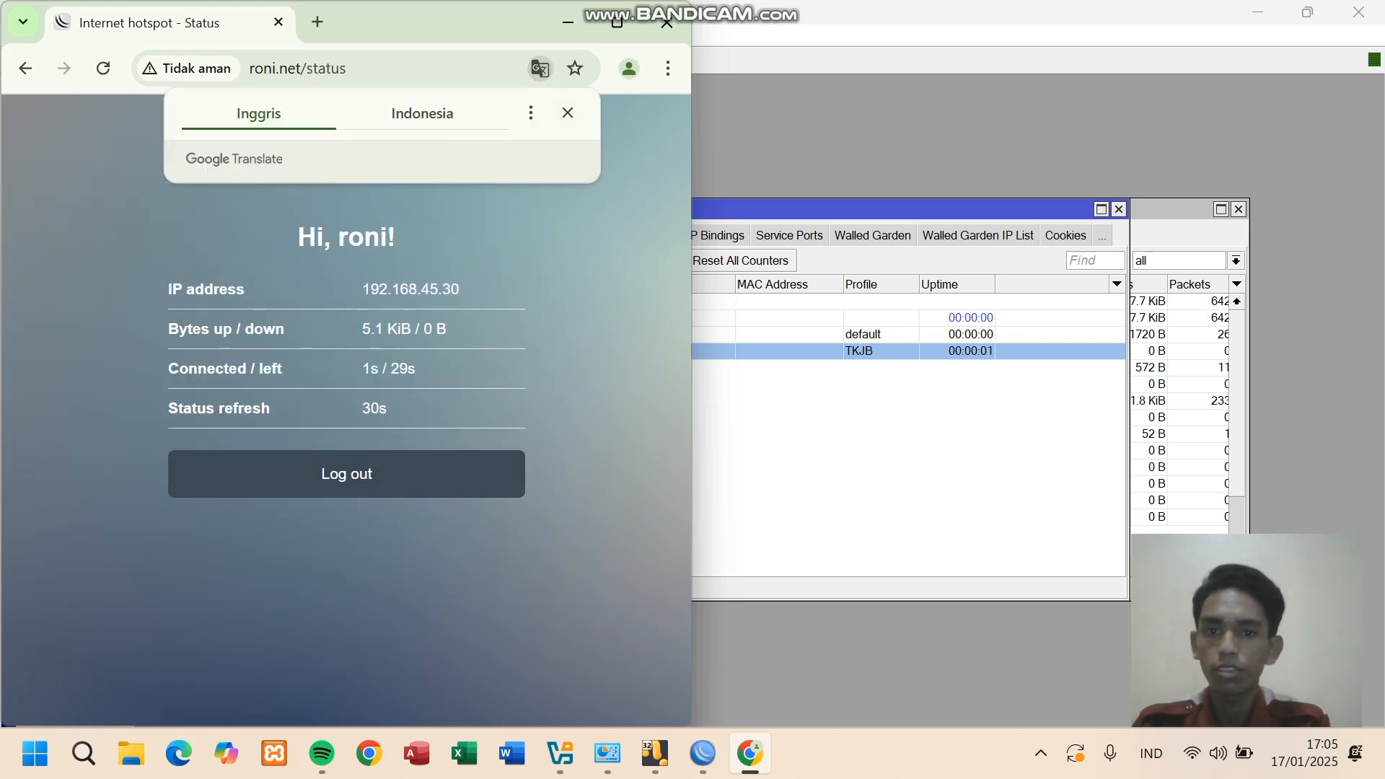
left_click(568, 112)
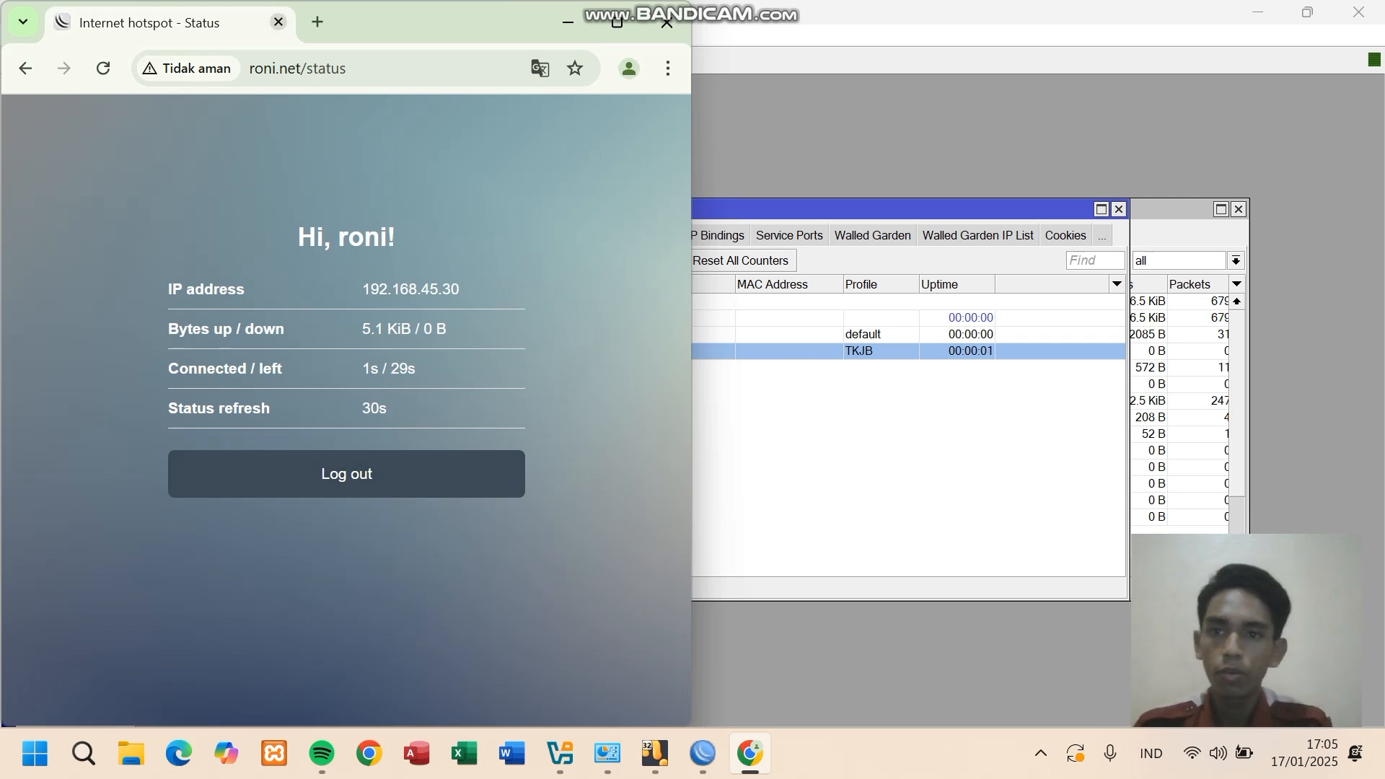
- Search yt in a new tab and retry the failing page to test internet access
left_click(317, 22)
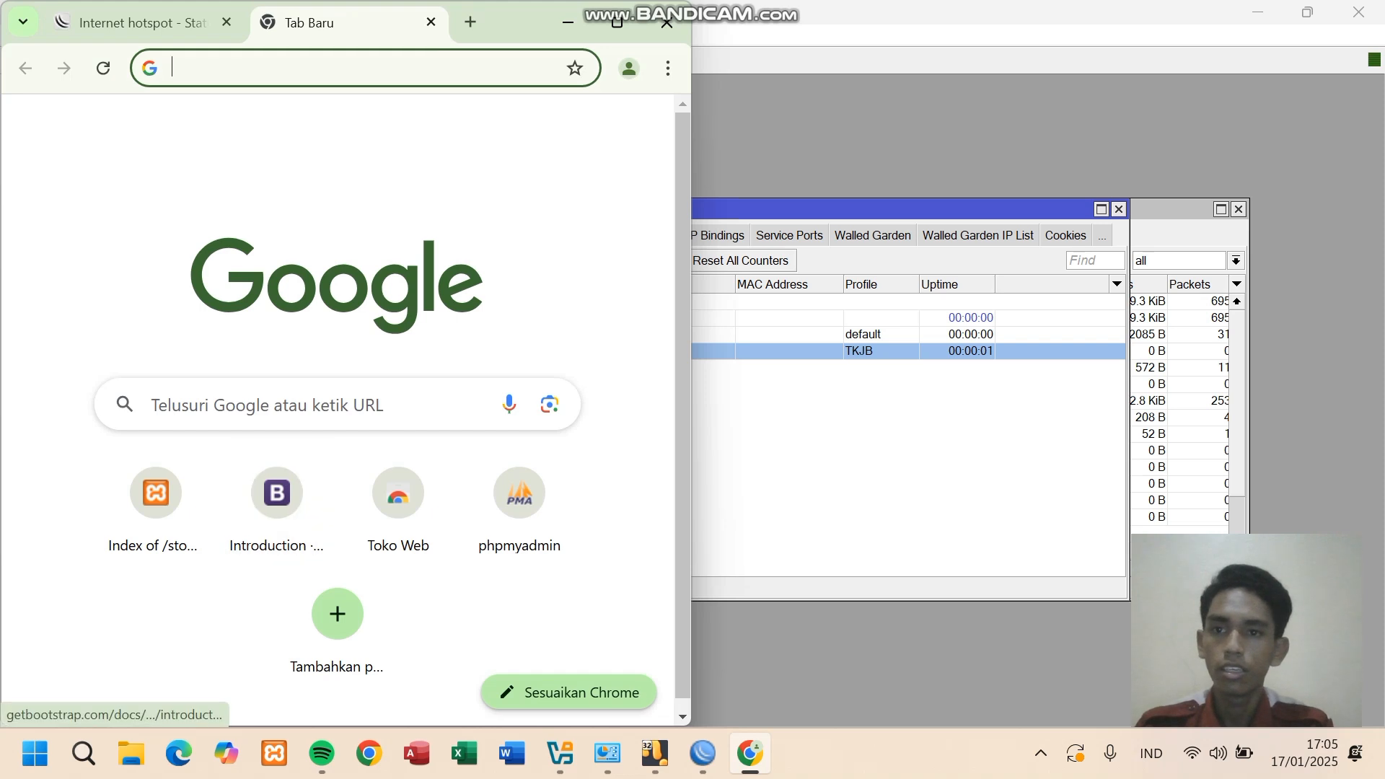
type("yt")
key("Return")
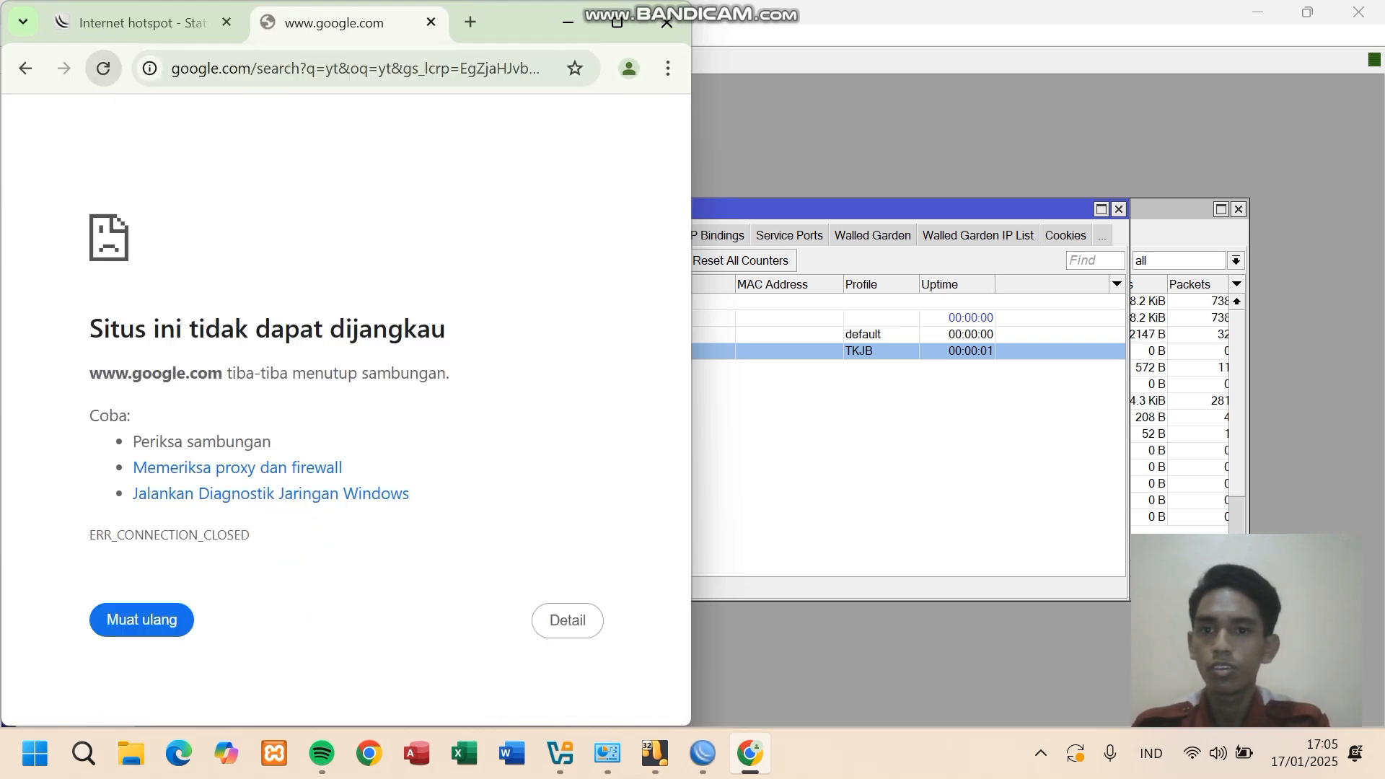
left_click(103, 69)
left_click(317, 68)
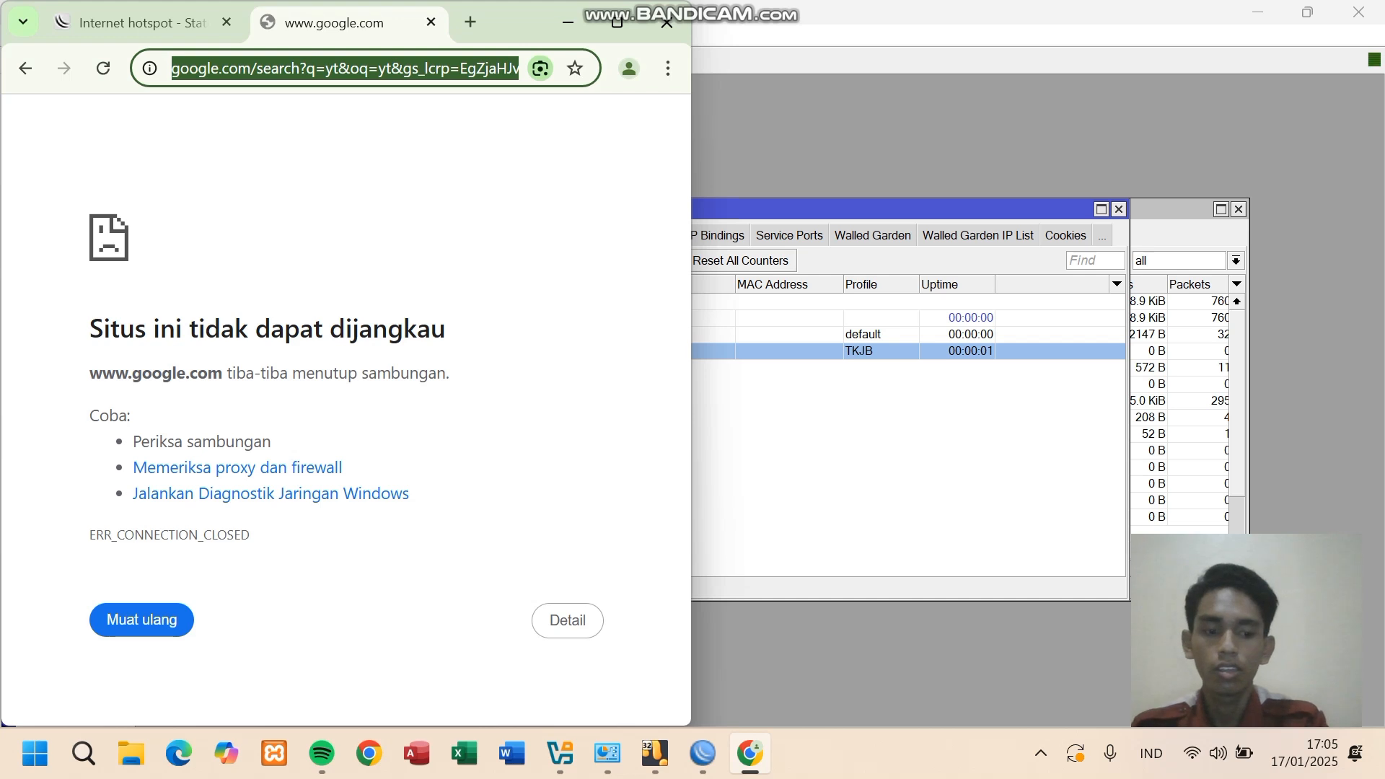
key("Return")
- Log in again as roni on the hotspot portal tab, which refuses him for the traffic limit
left_click(143, 22)
left_click(104, 68)
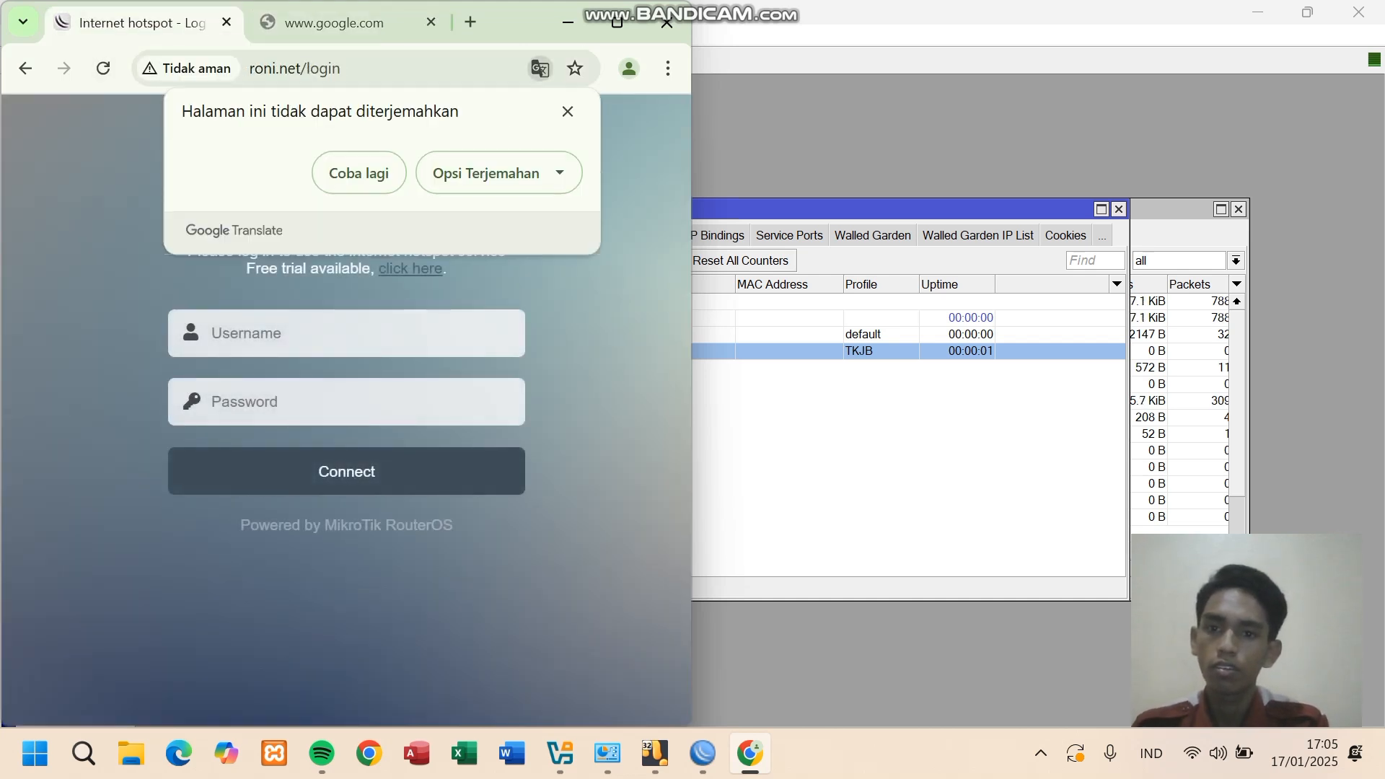
left_click(347, 332)
key("Return")
key("Tab")
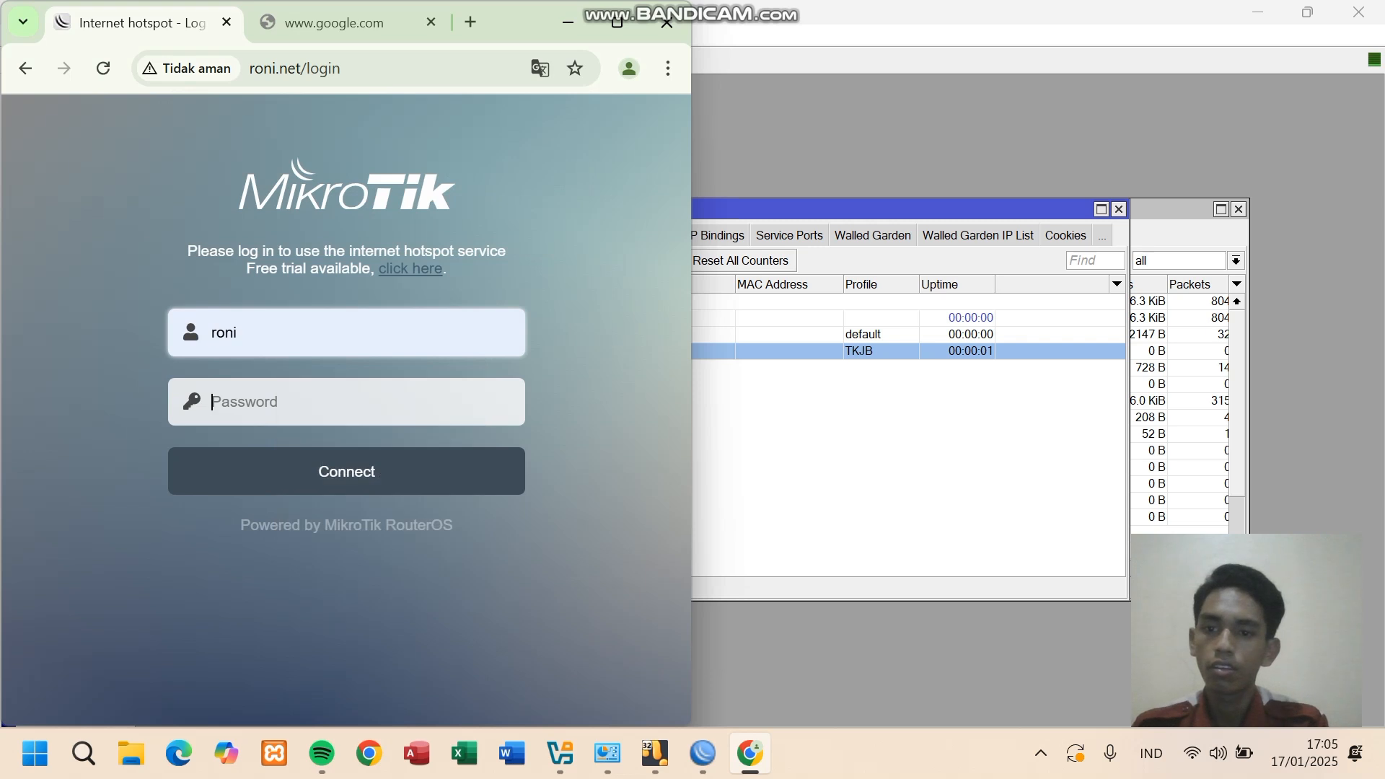
type("••••••••")
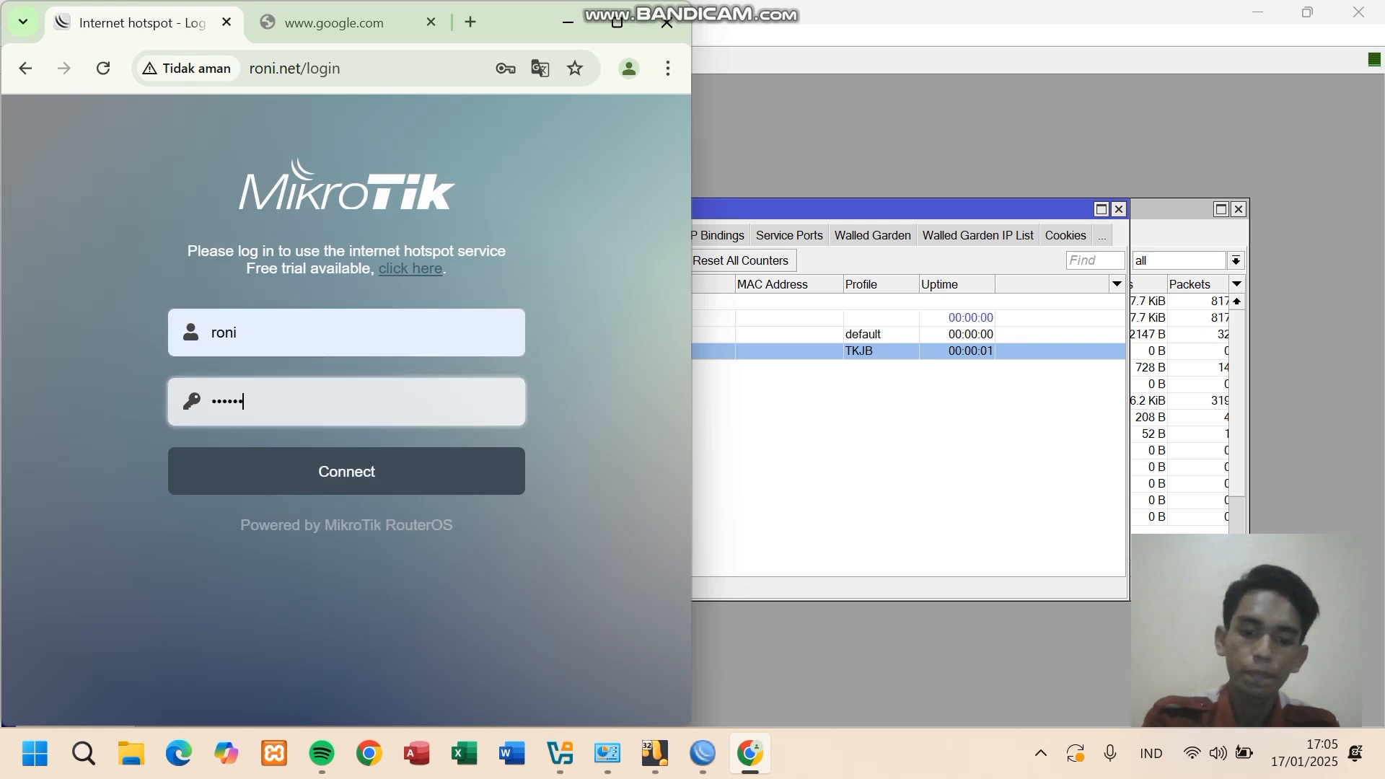
key("Return")
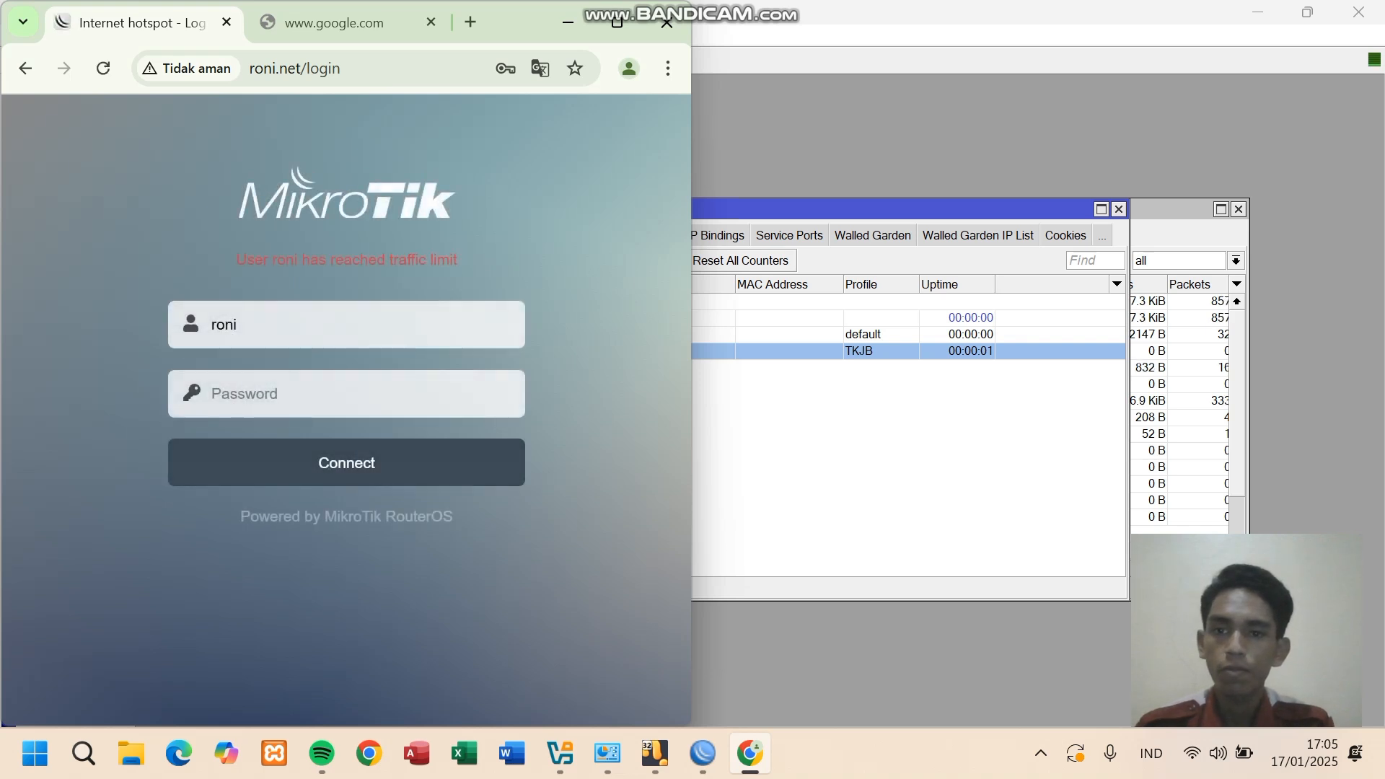
left_click(880, 440)
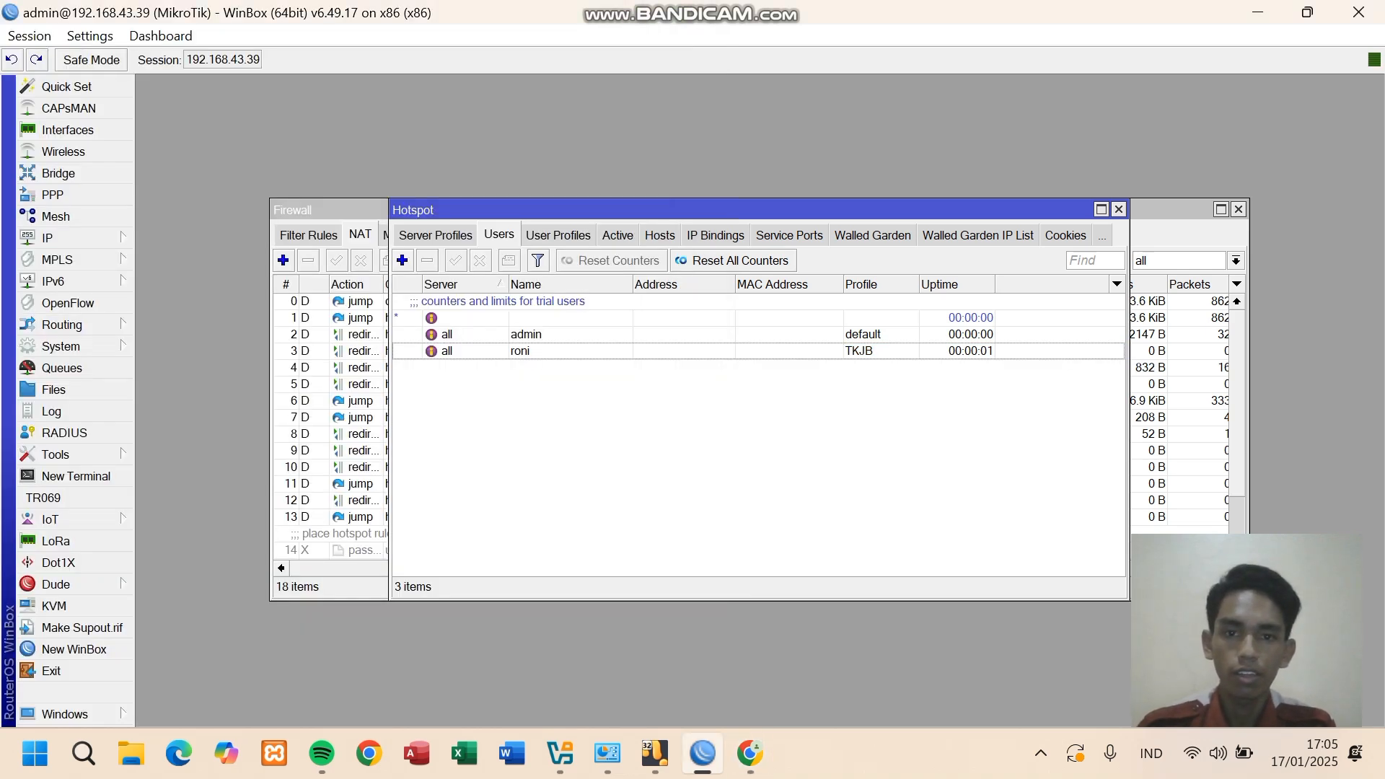
- Check the active hotspot sessions, then open roni's user entry from the Users list
left_click(618, 235)
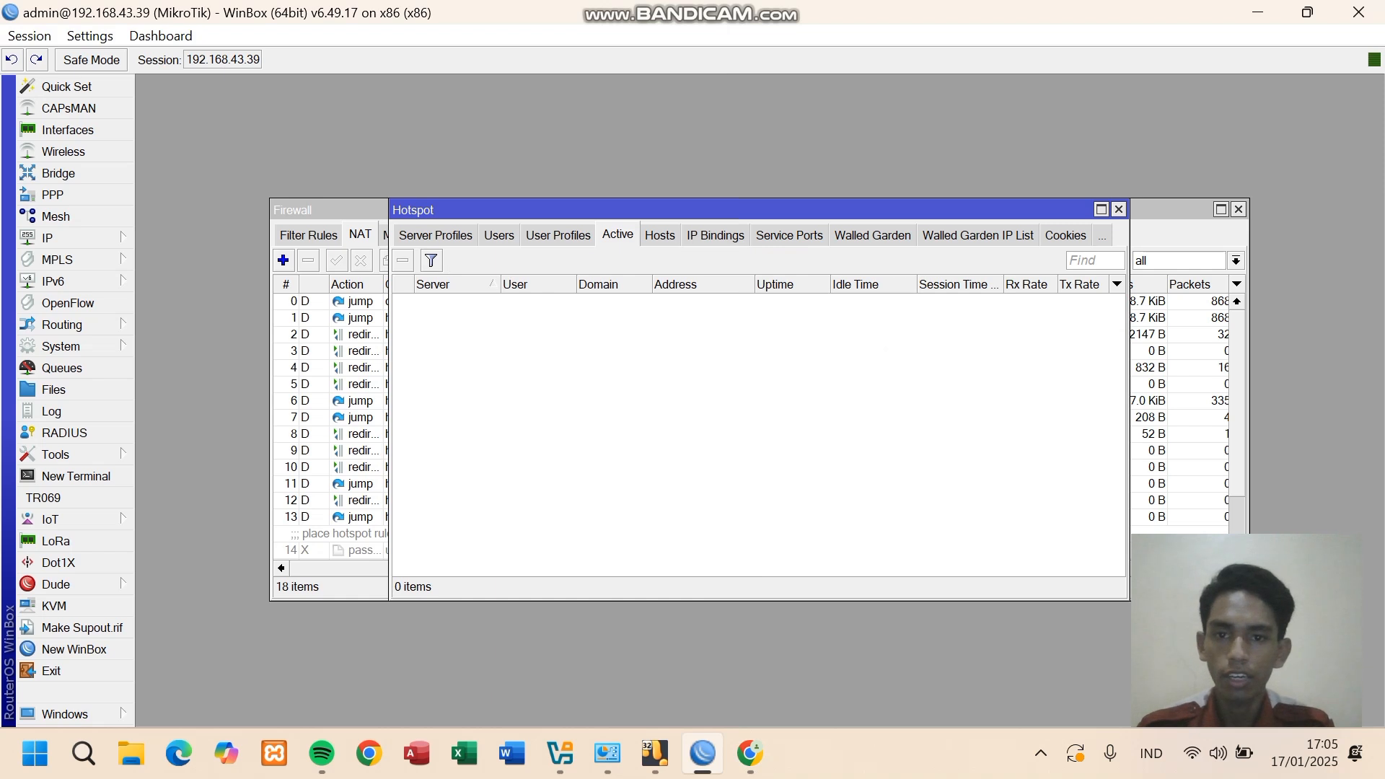
left_click(498, 235)
double_click(520, 352)
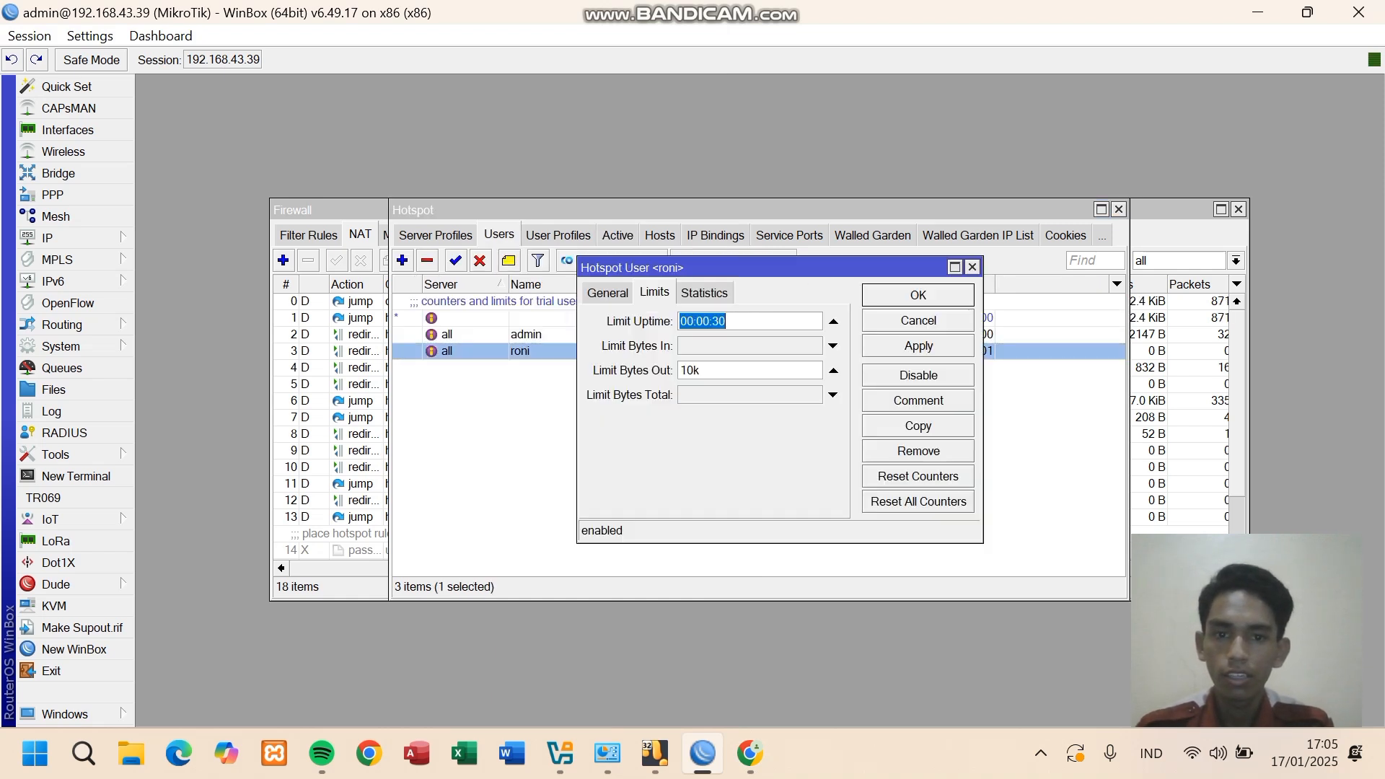
- Set roni's Limit Uptime to 00:01:00 and Limit Bytes Out to 10000, then apply and save
left_click(727, 321)
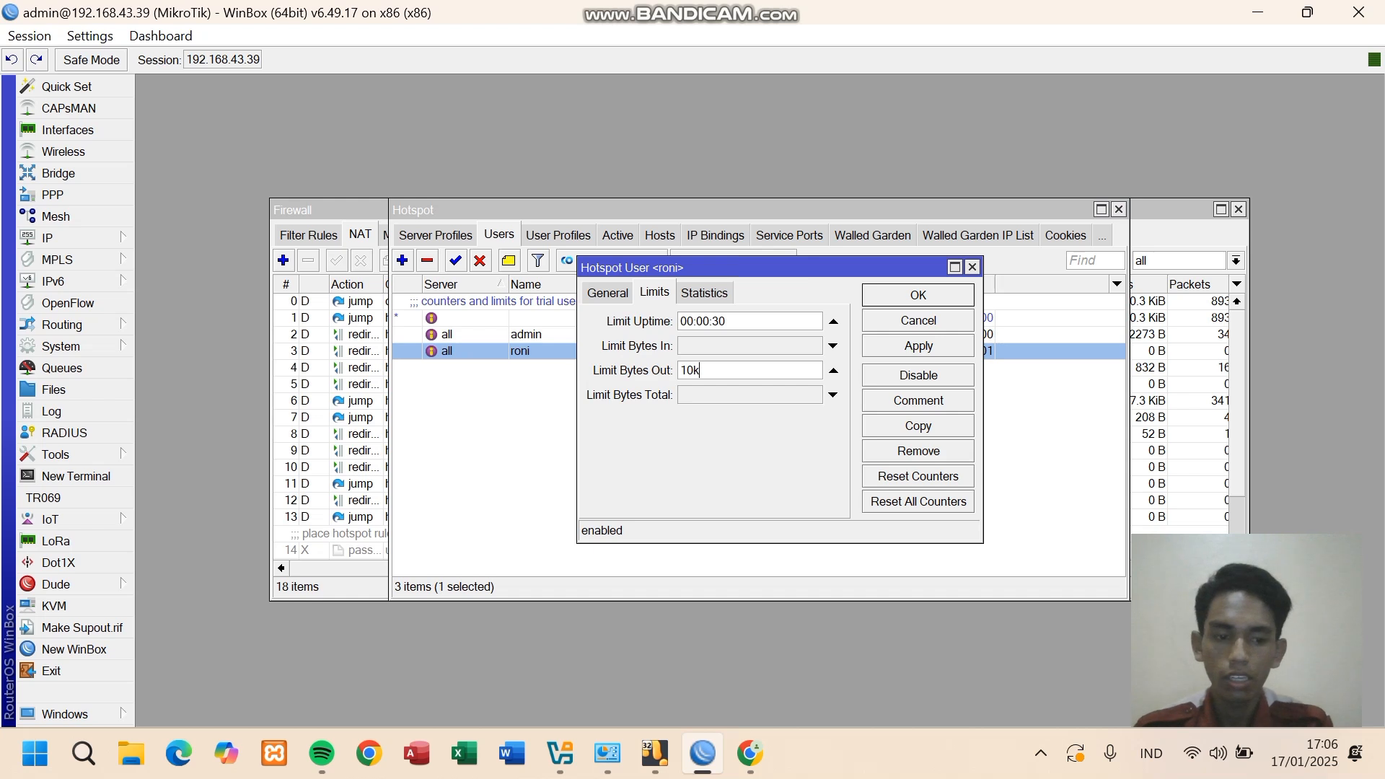
key("BackSpace")
key("BackSpace")
key("BackSpace")
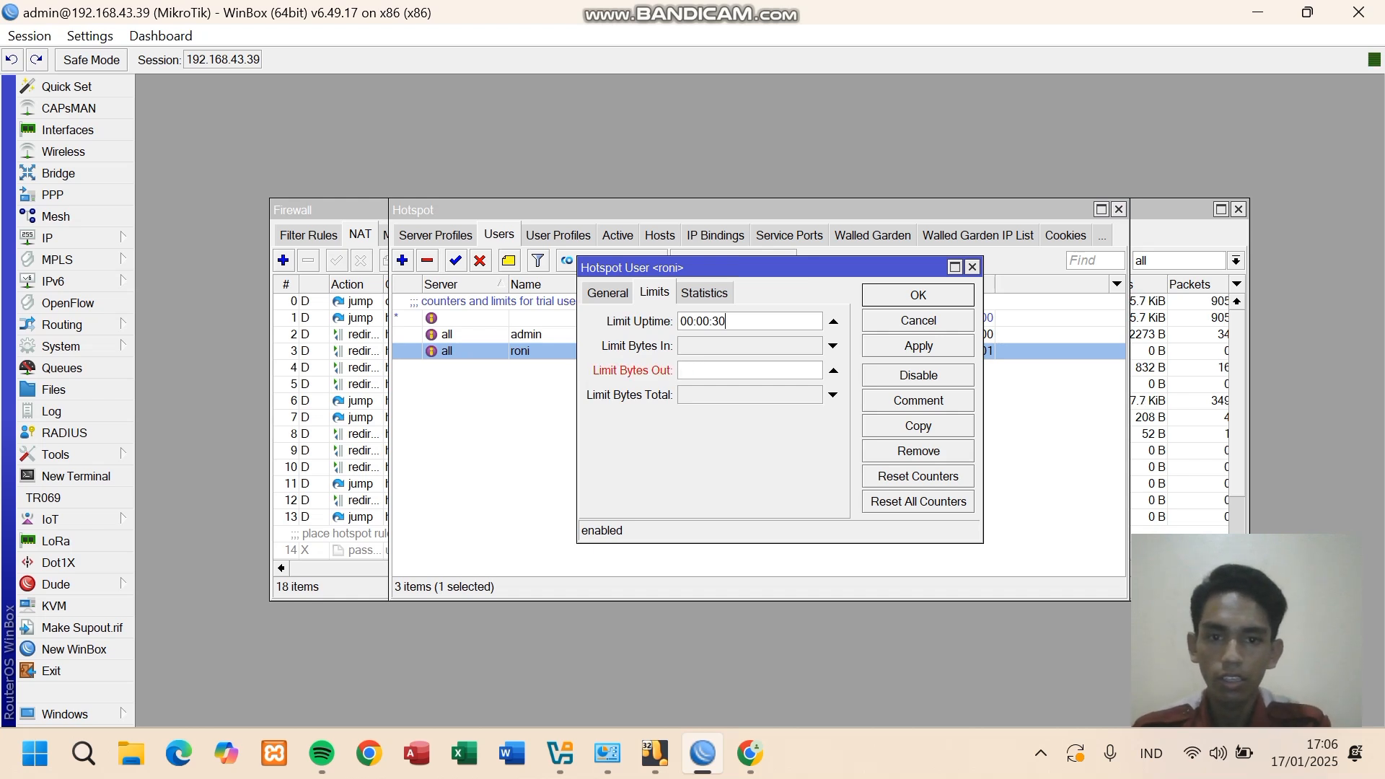
key("BackSpace")
key("BackSpace")
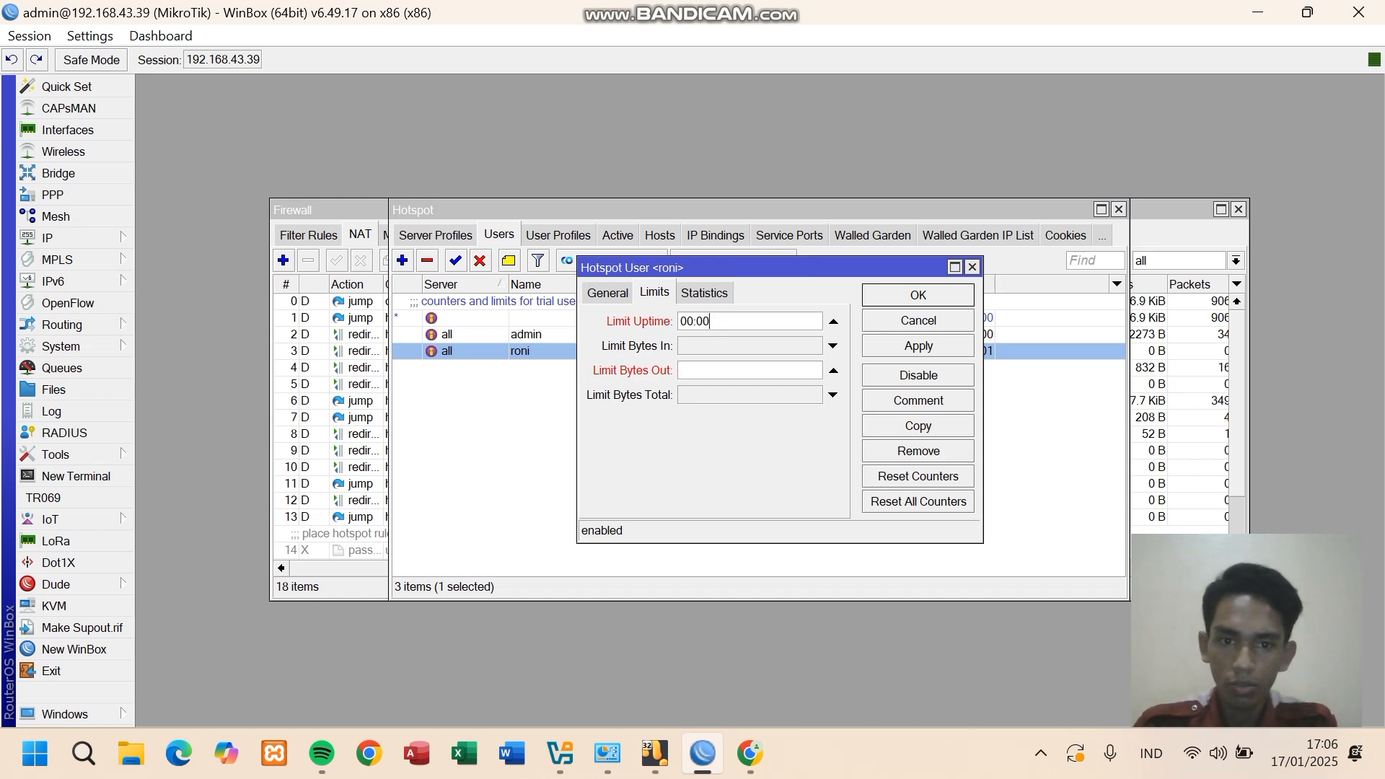
key("BackSpace")
type("1.00")
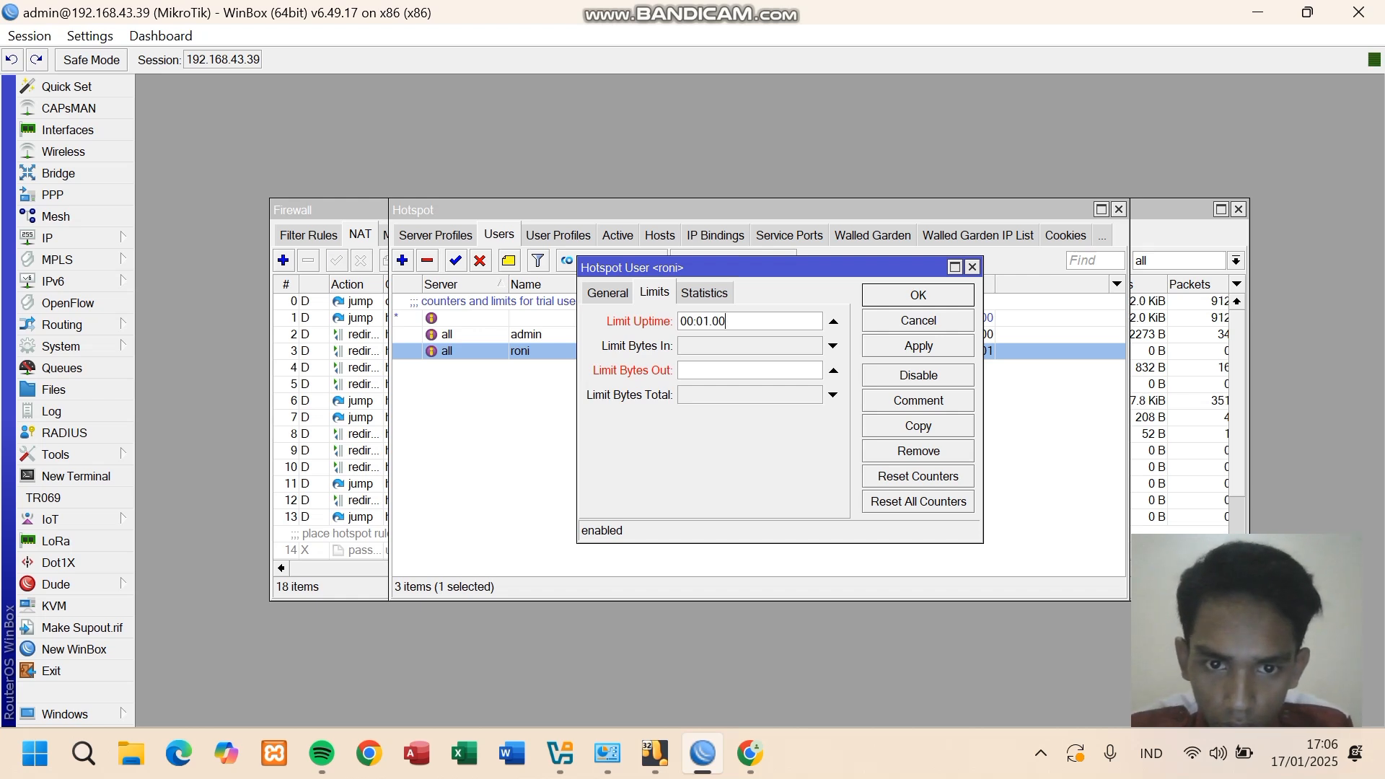
key("BackSpace")
key("BackSpace")
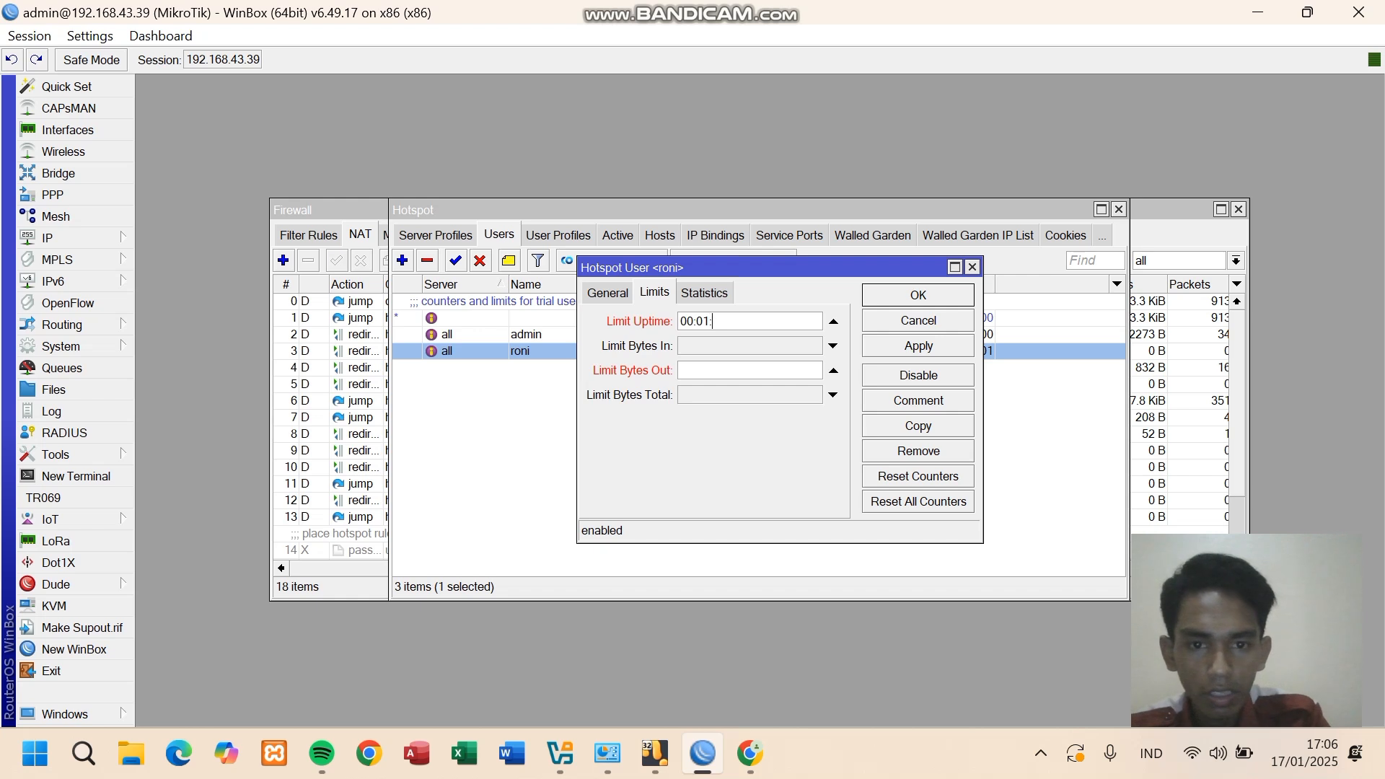
type("00")
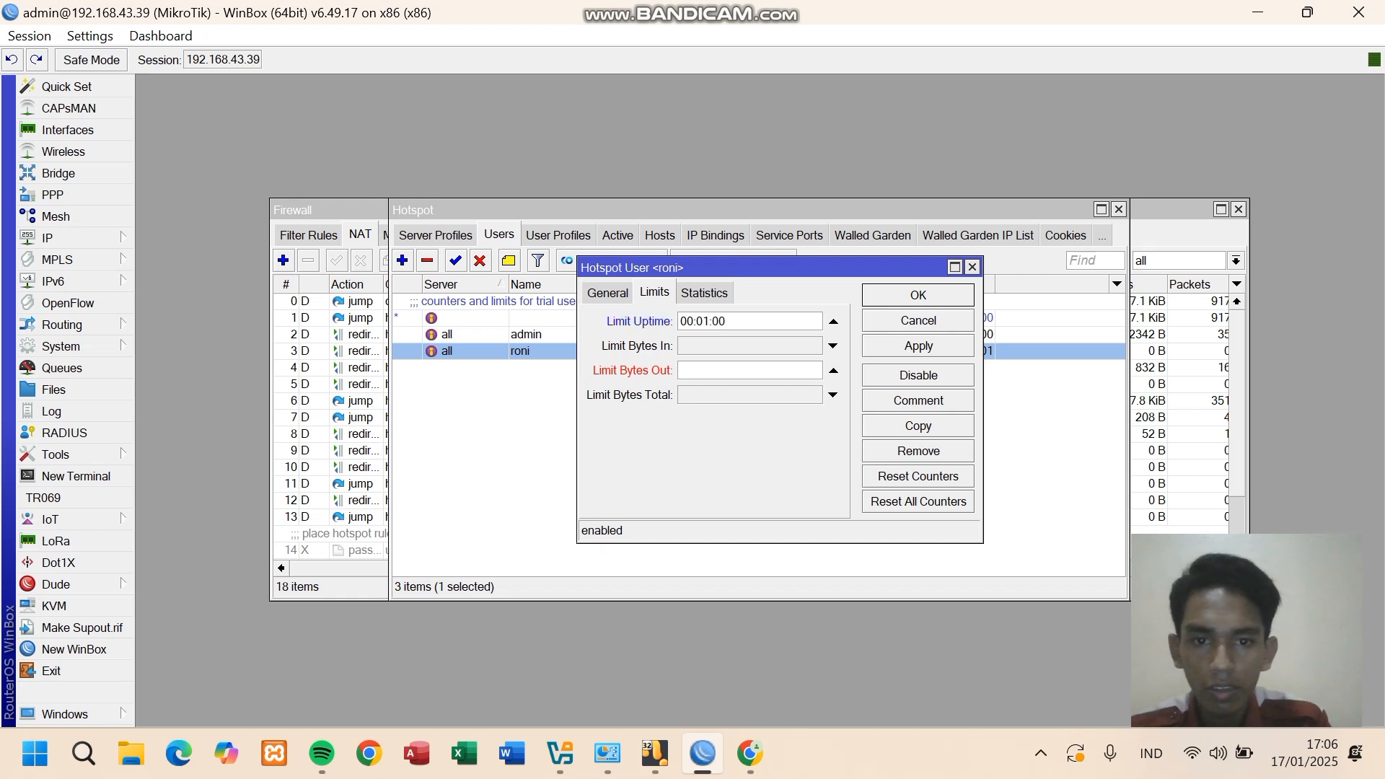
type("10000")
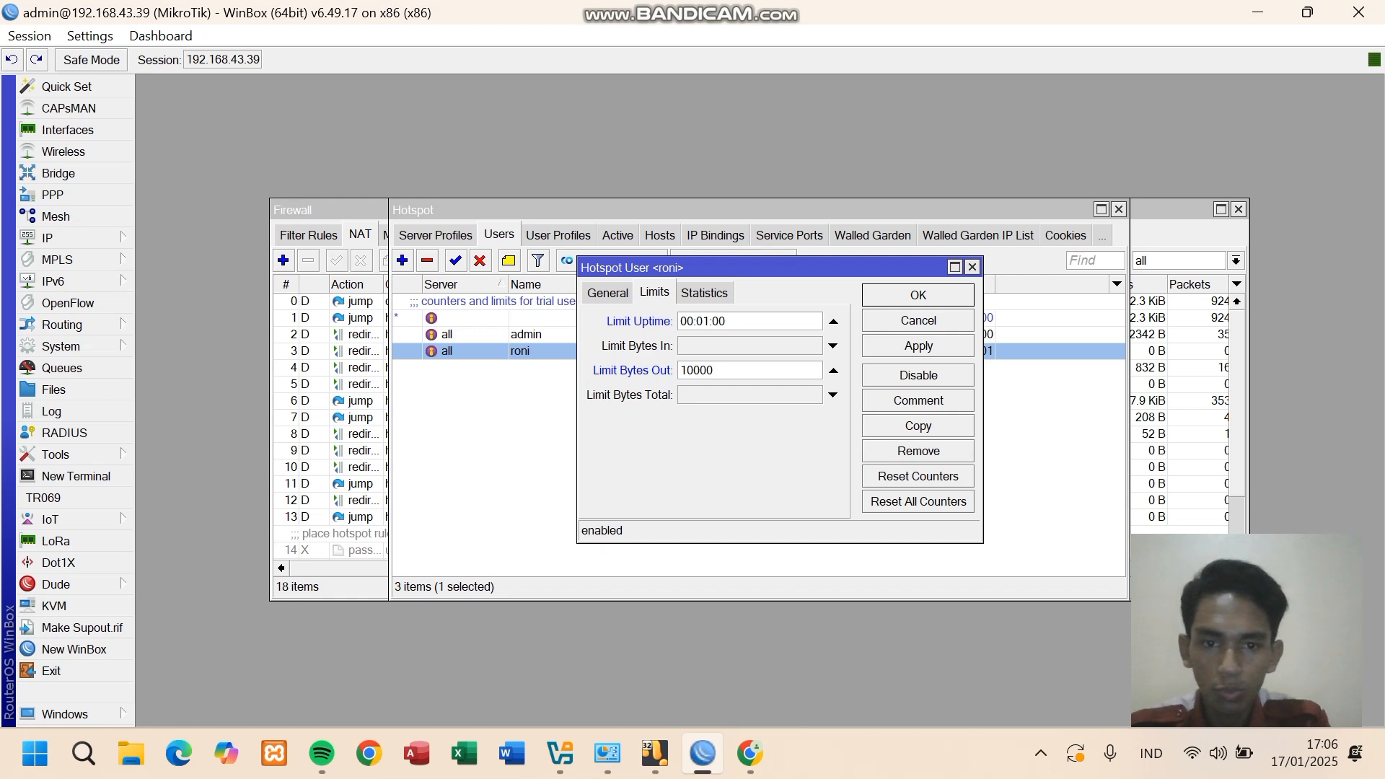
left_click(918, 346)
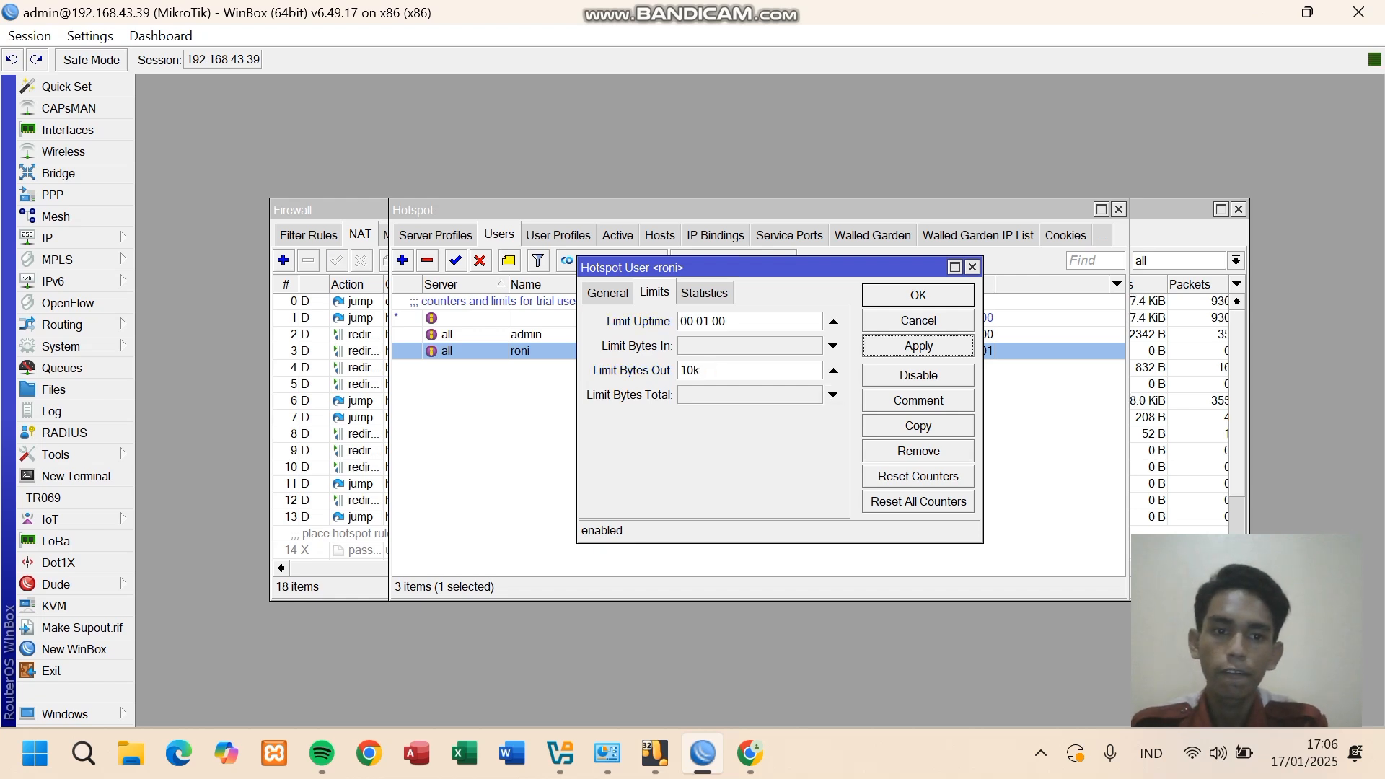
left_click(918, 295)
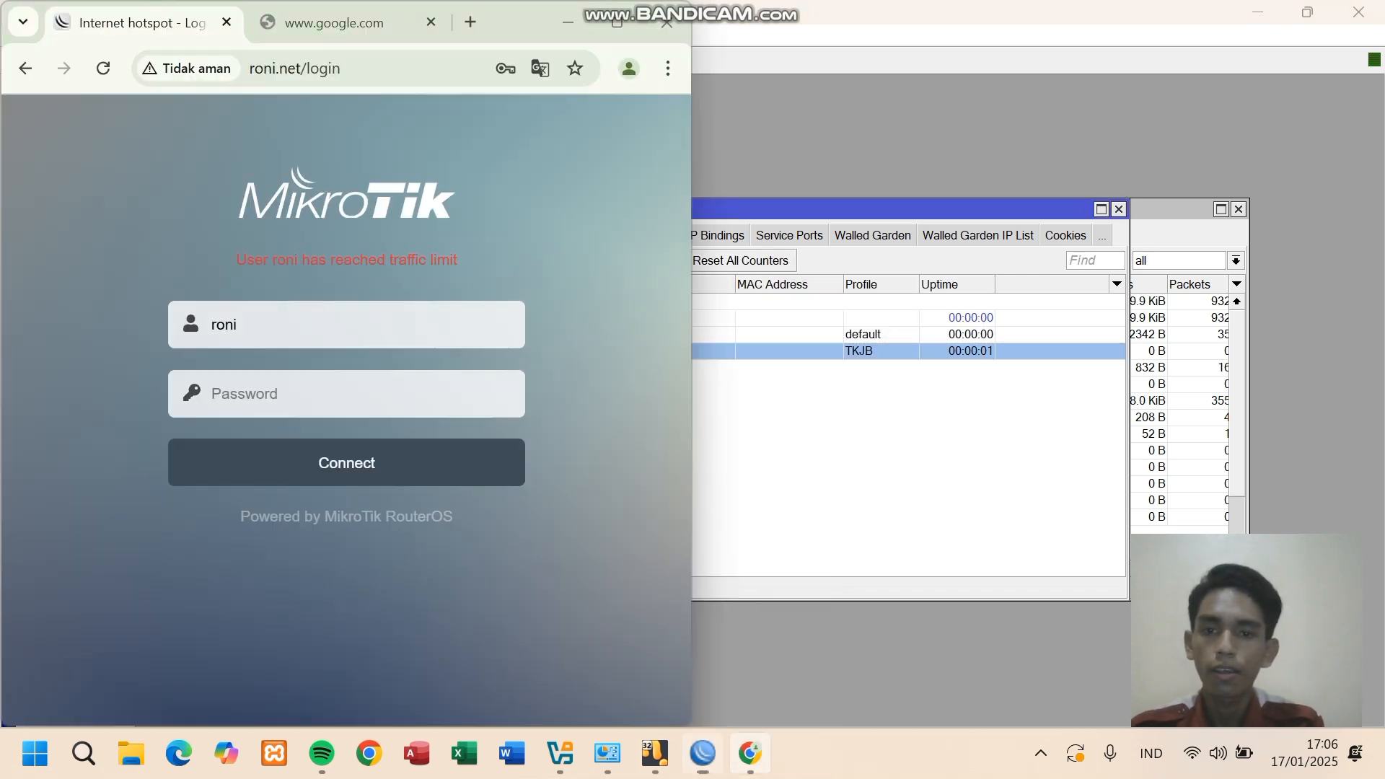
- Reload the hotspot login page, resubmit the form, and re-enter roni's password; the login is rejected
left_click(751, 753)
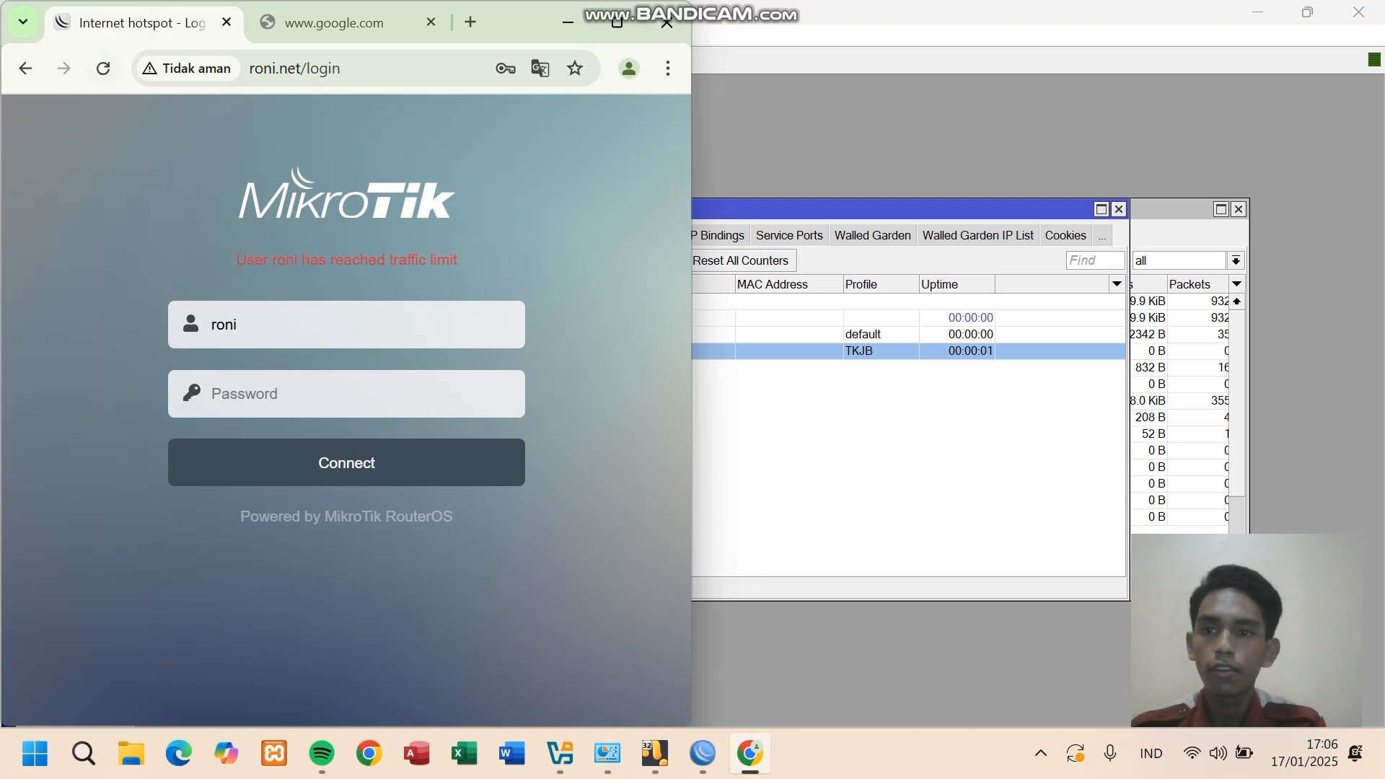
left_click(103, 69)
left_click(411, 271)
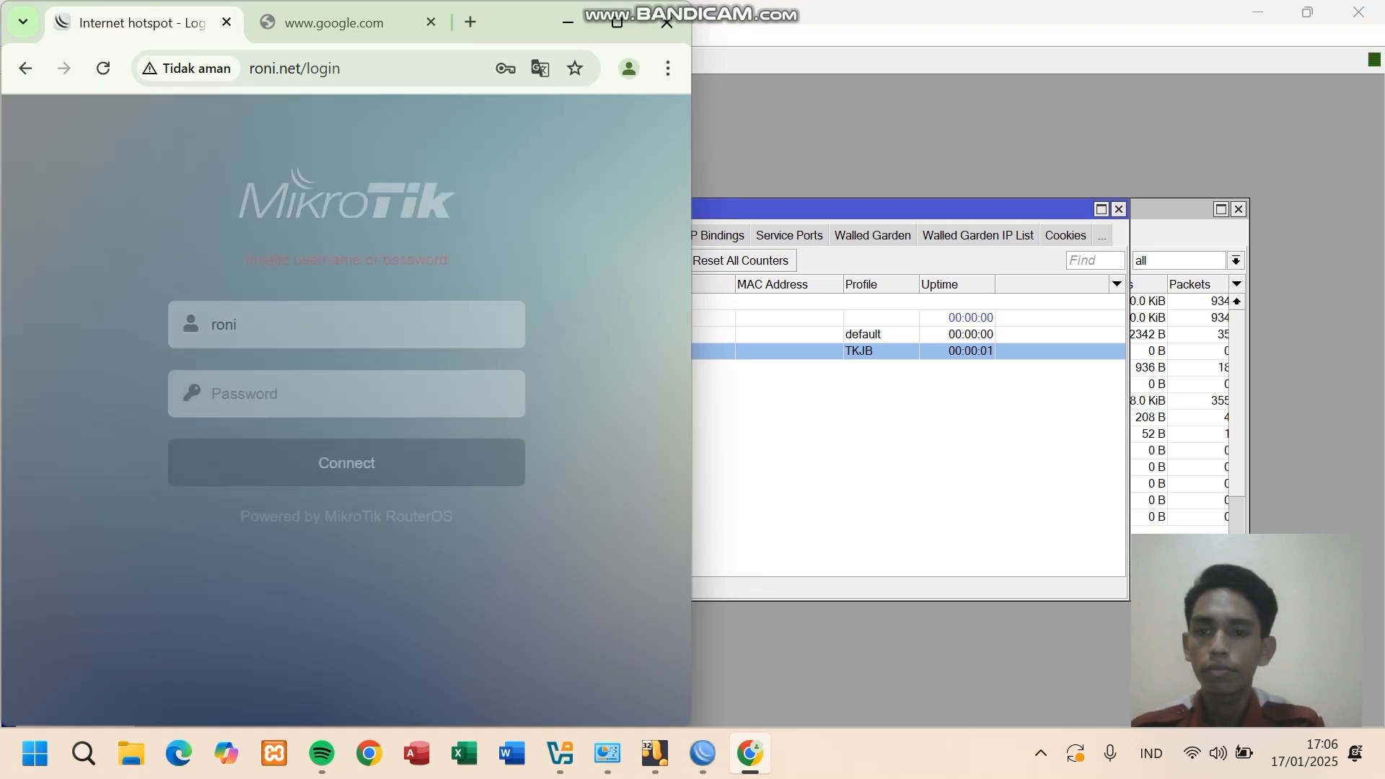
left_click(346, 324)
left_click(346, 393)
type("•")
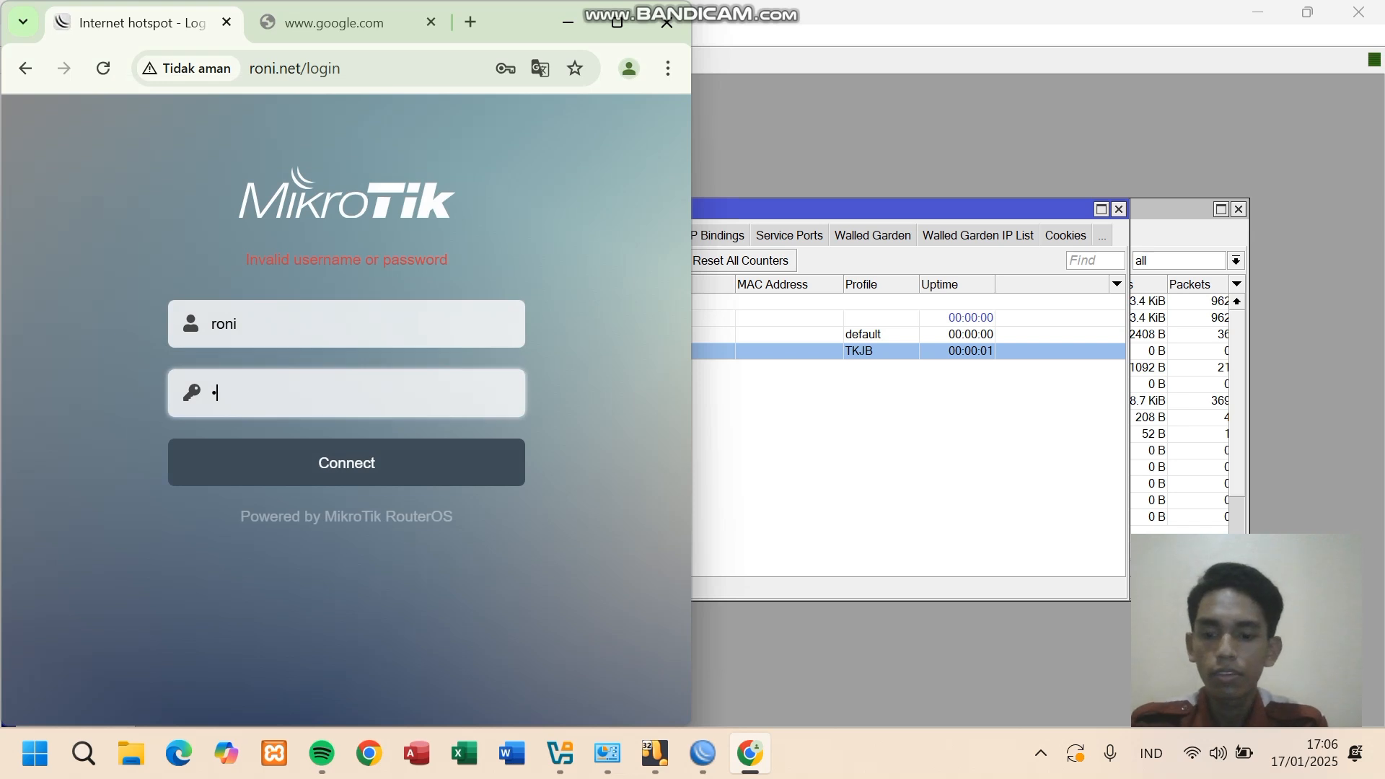
type("•••••••")
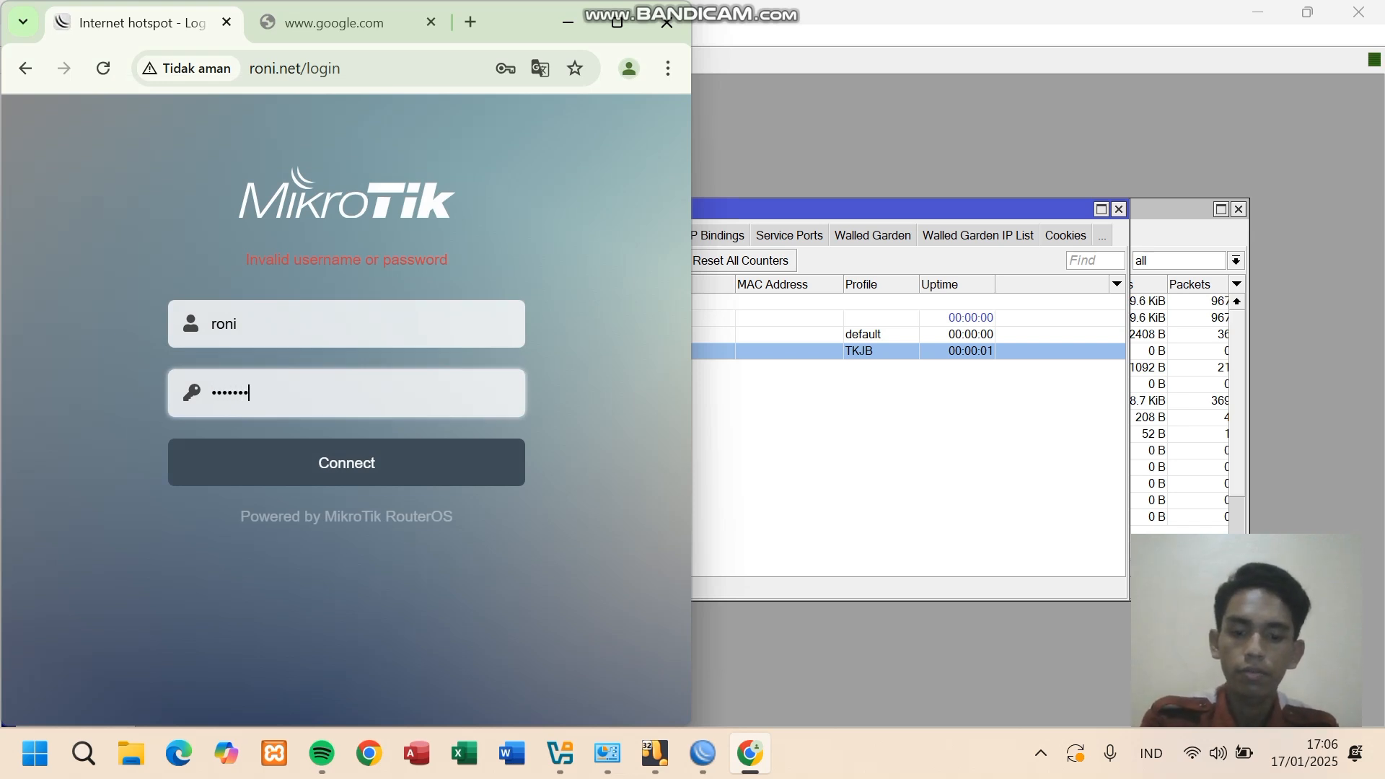
key("alt+Tab")
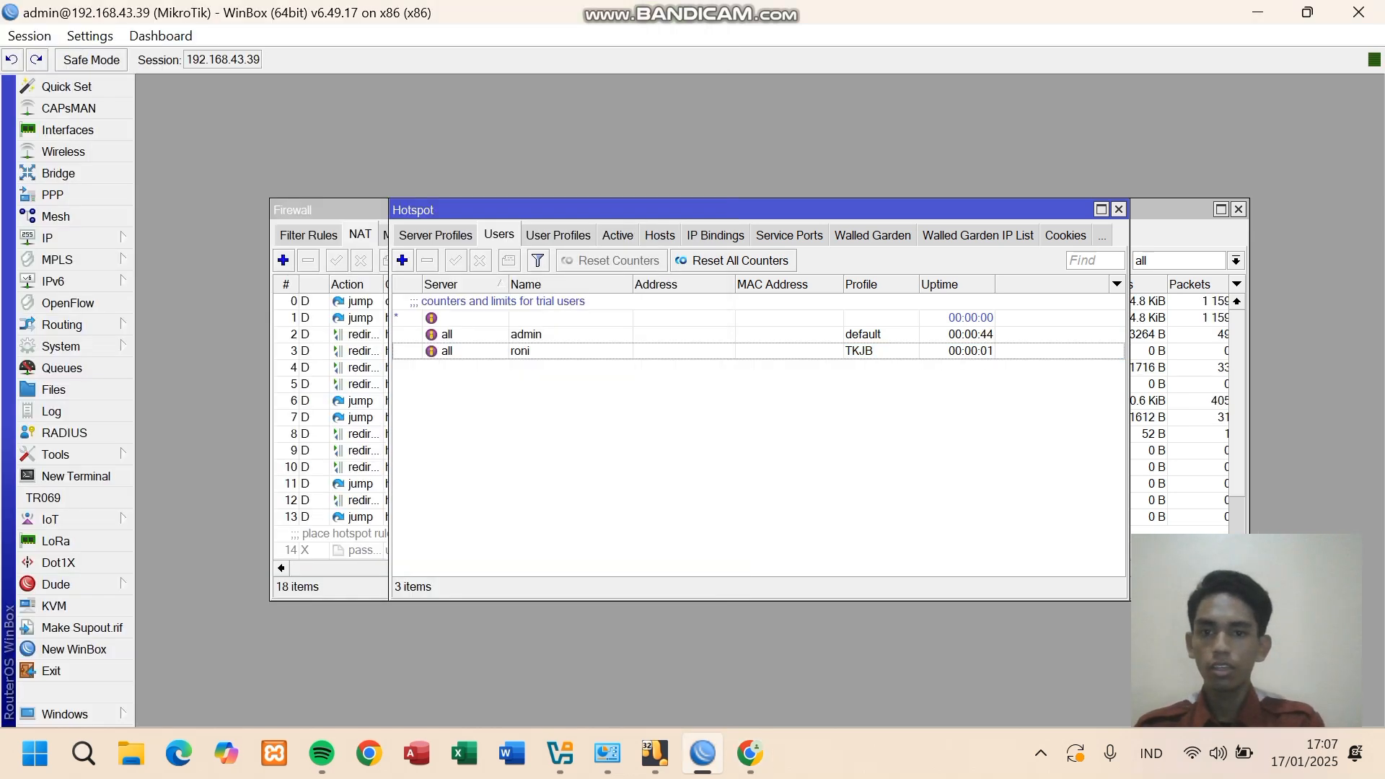
- Add a new hotspot user named user1 with a password
left_click(402, 259)
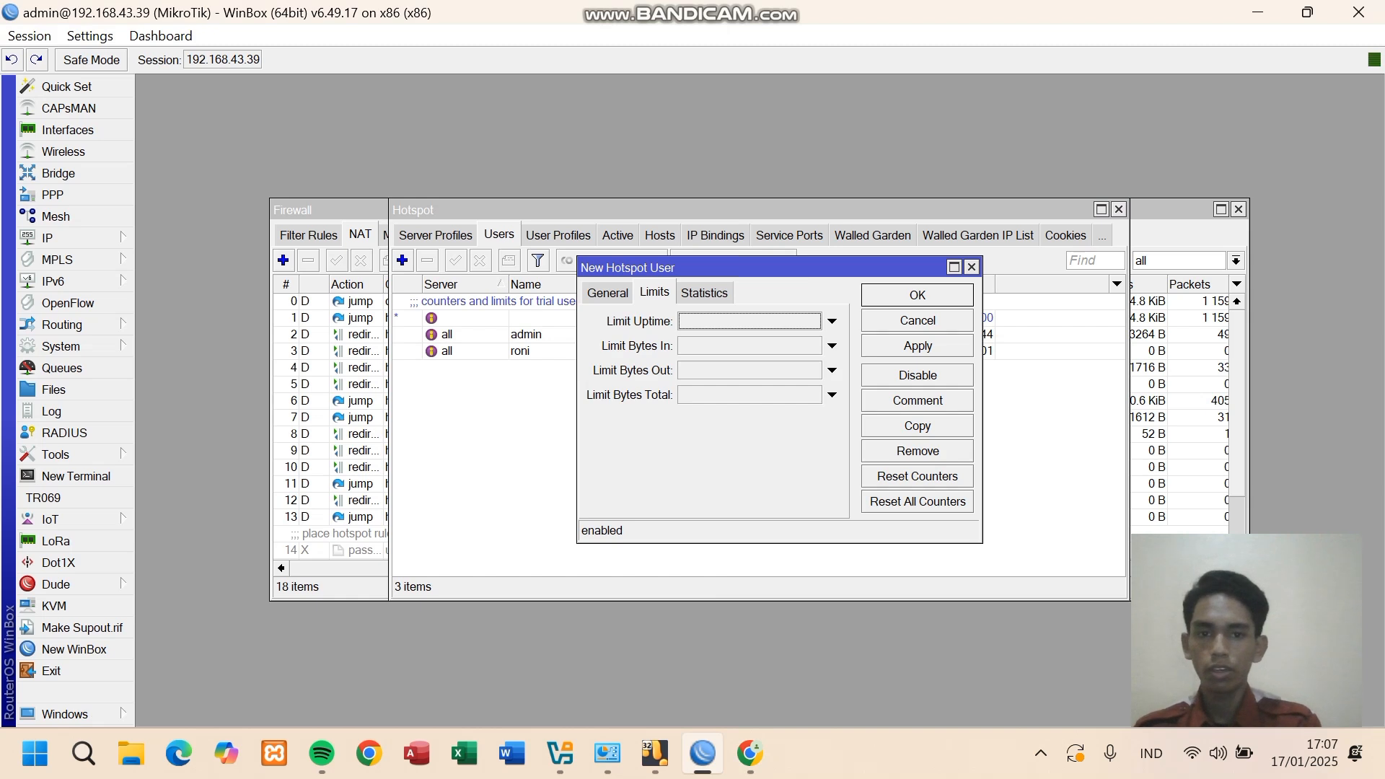
left_click(607, 293)
left_click(710, 346)
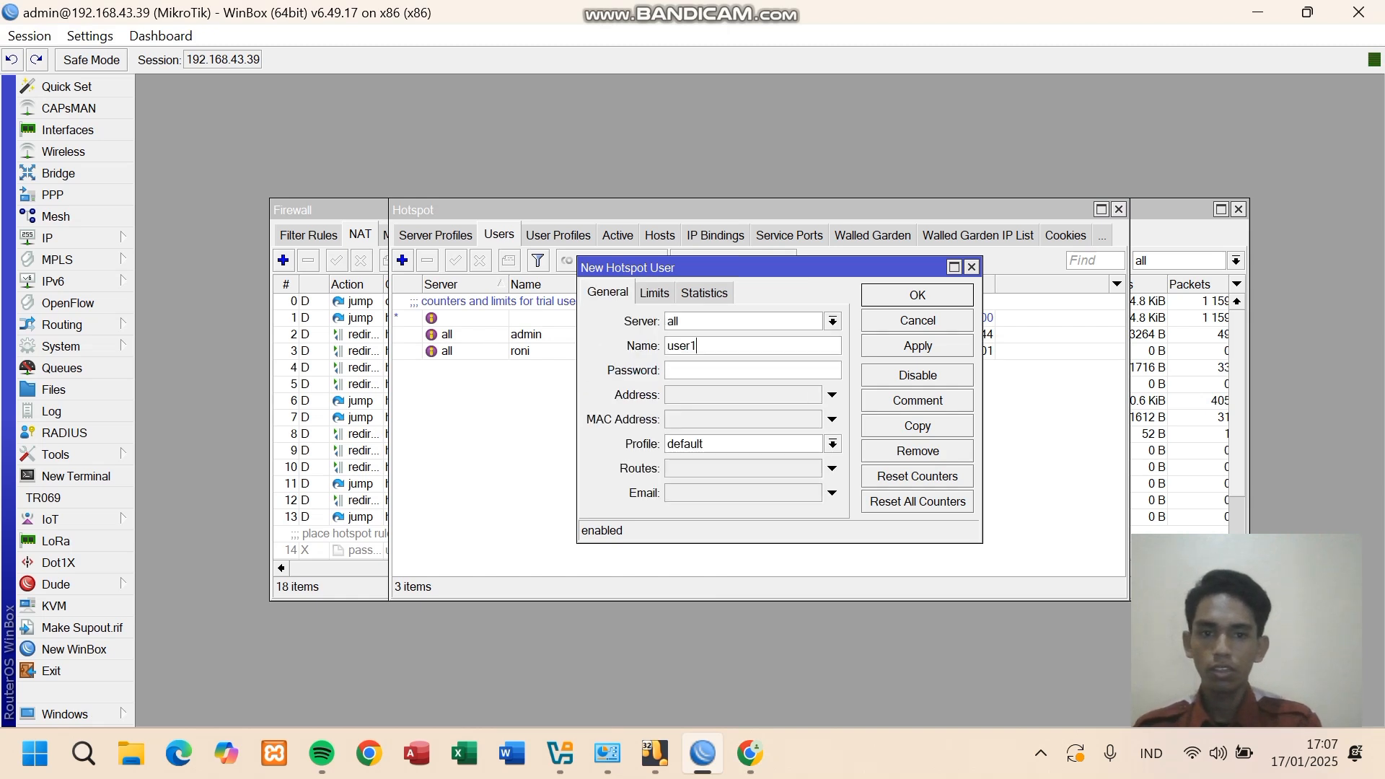
type("********")
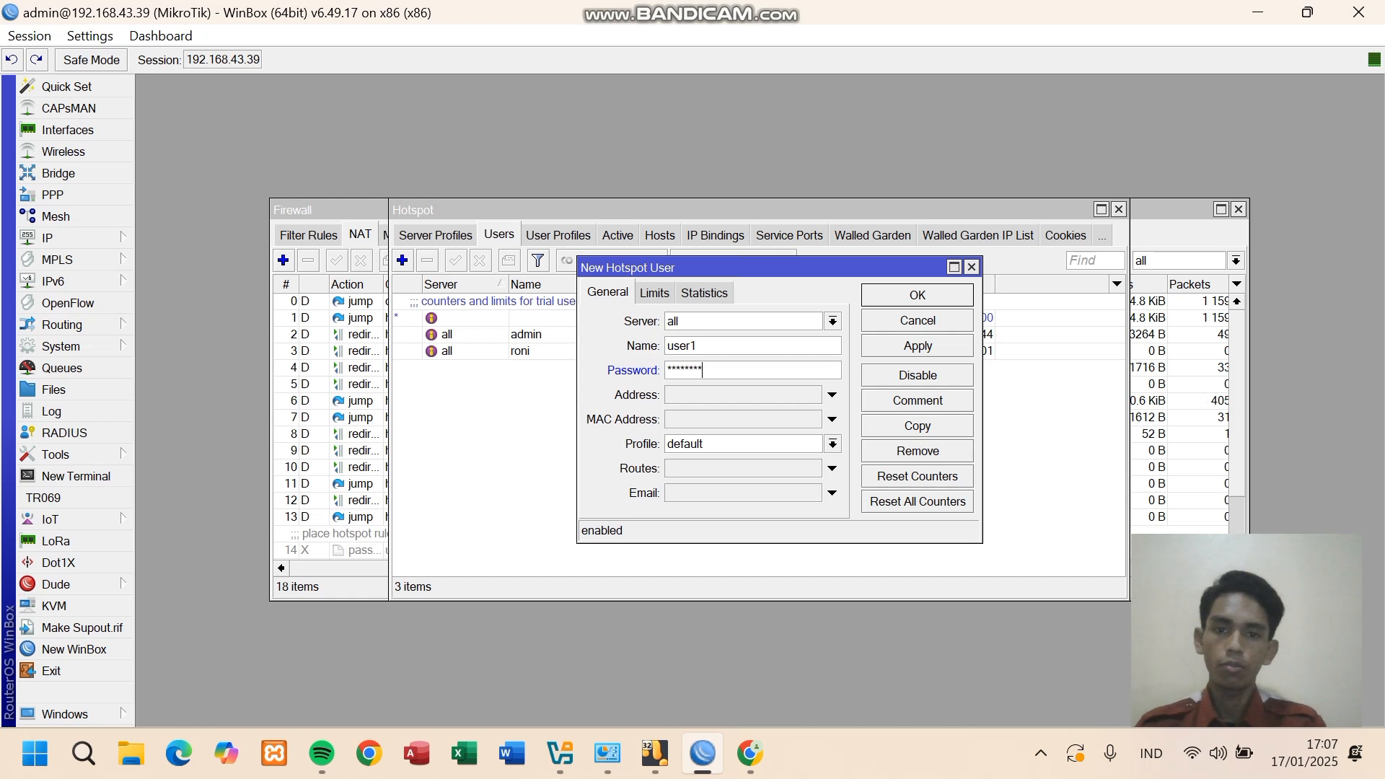
- Set user1's Limit Uptime to 00:01:00 and save the new user
left_click(654, 293)
left_click(832, 321)
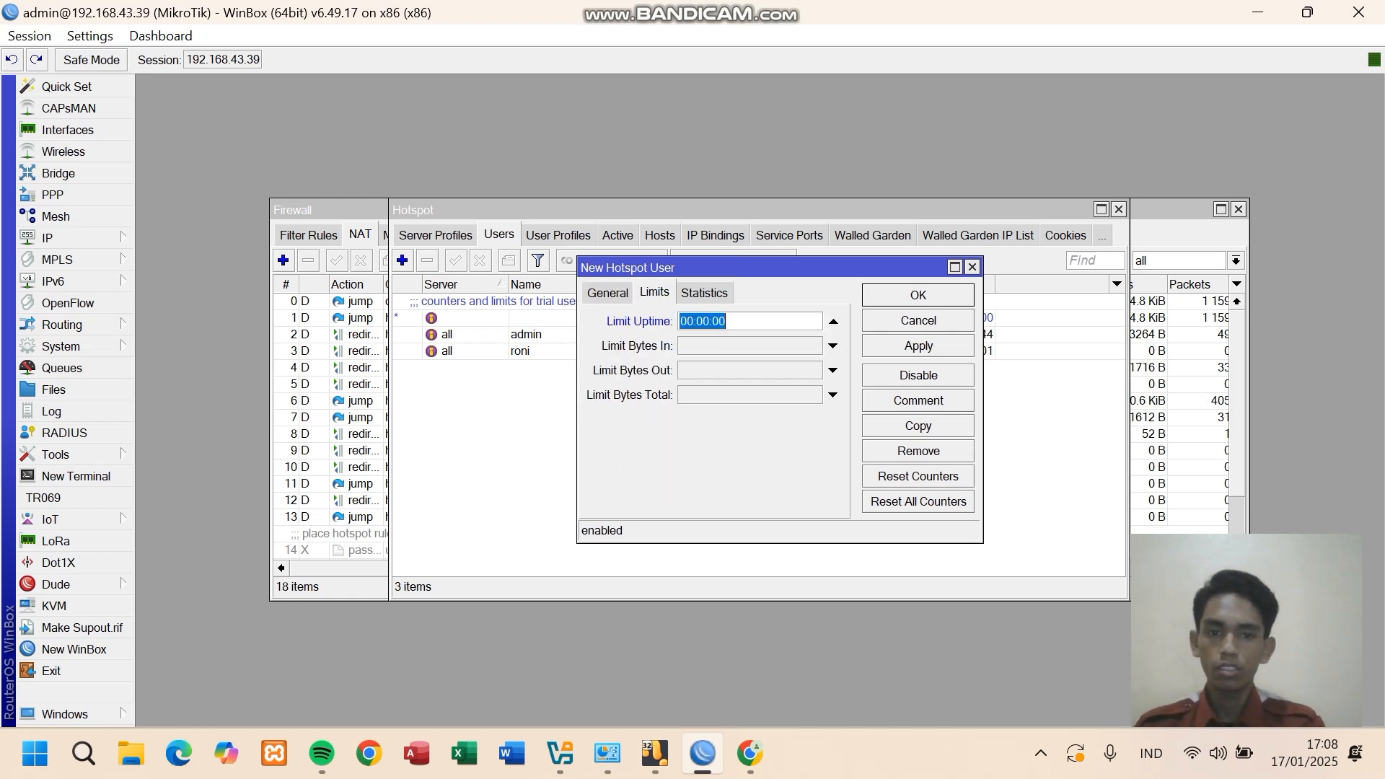
left_click(707, 321)
key("BackSpace")
key("BackSpace")
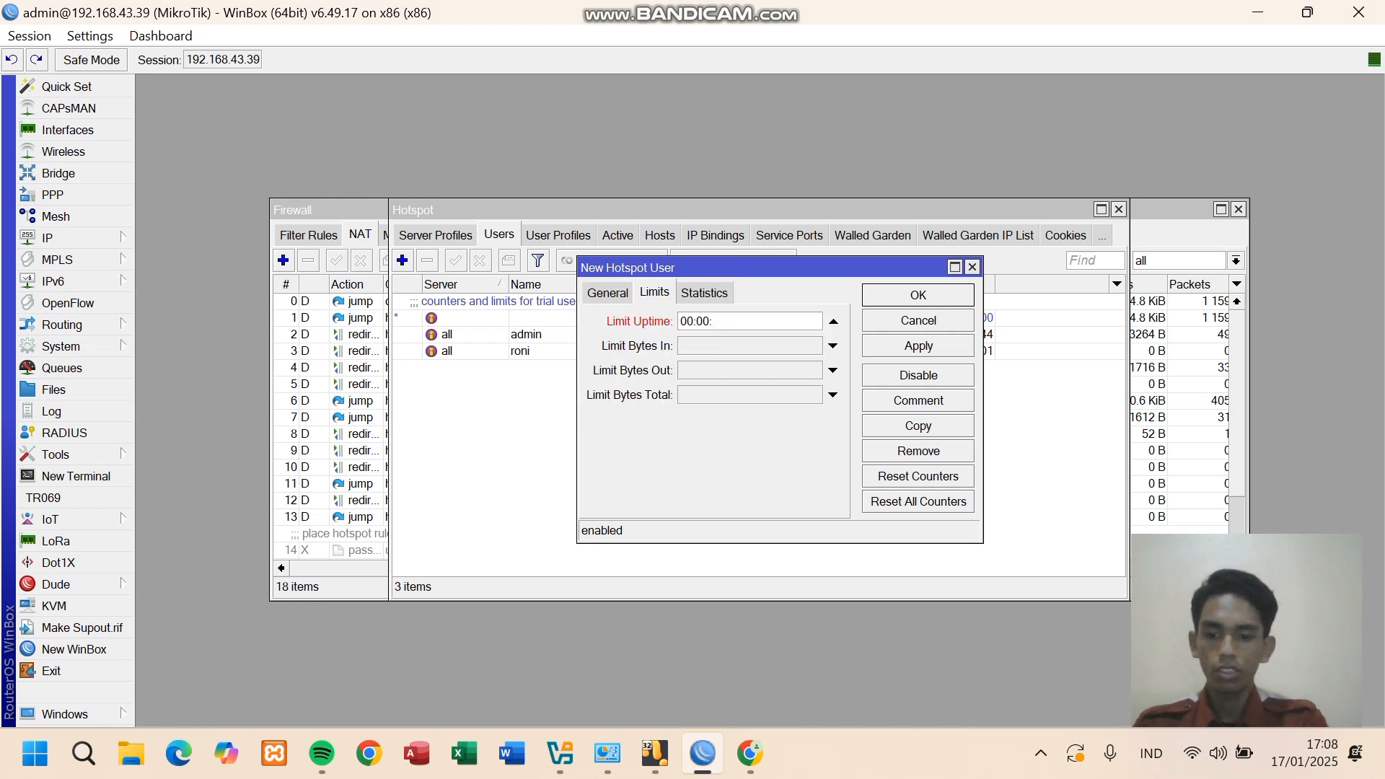
key("BackSpace")
key("BackSpace")
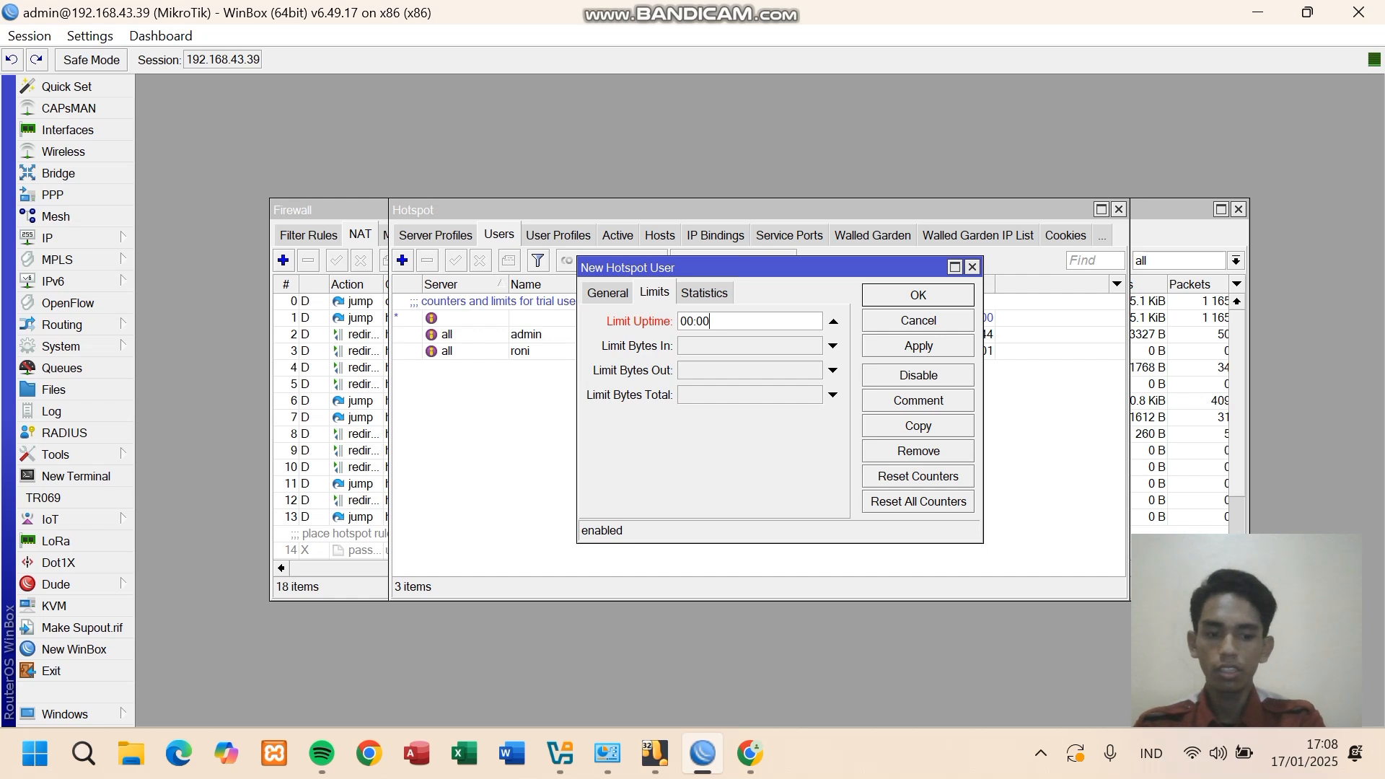
type("1")
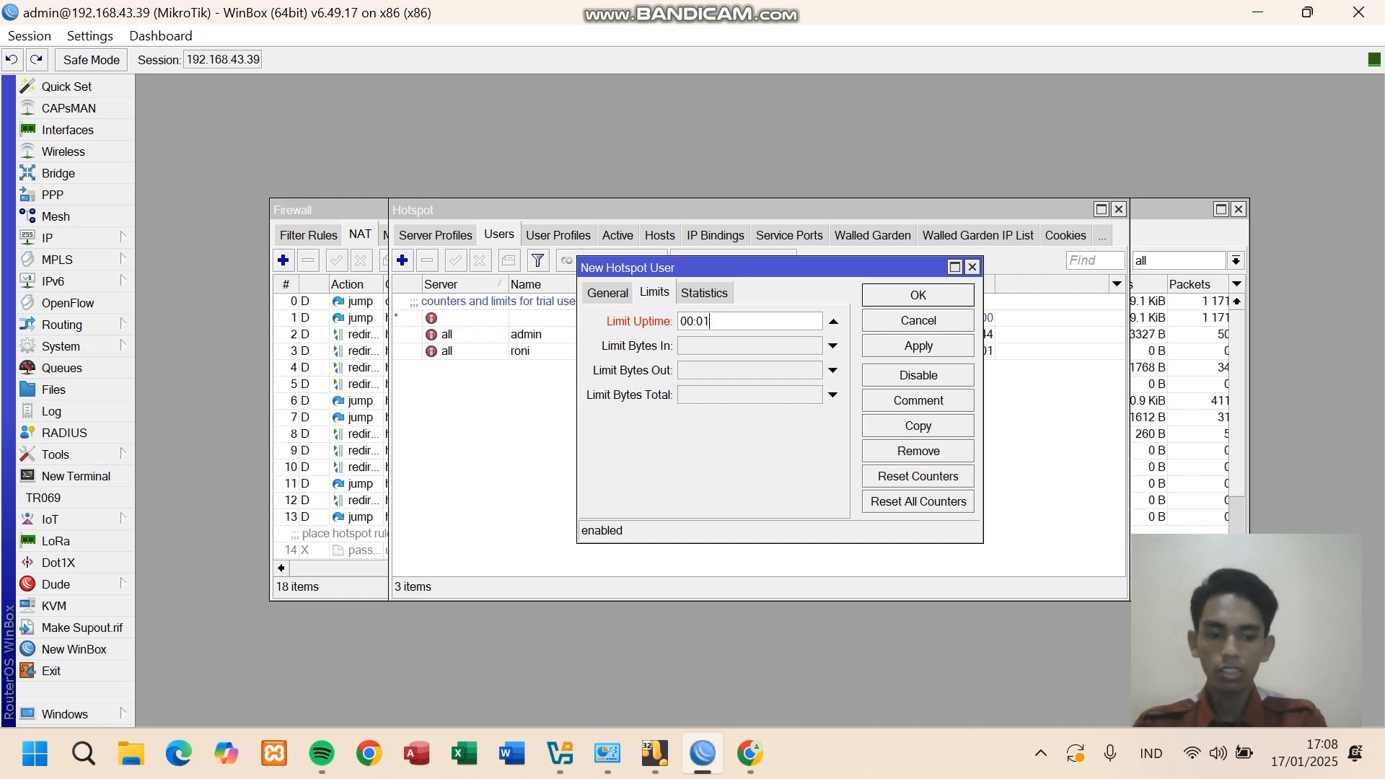
type(":00")
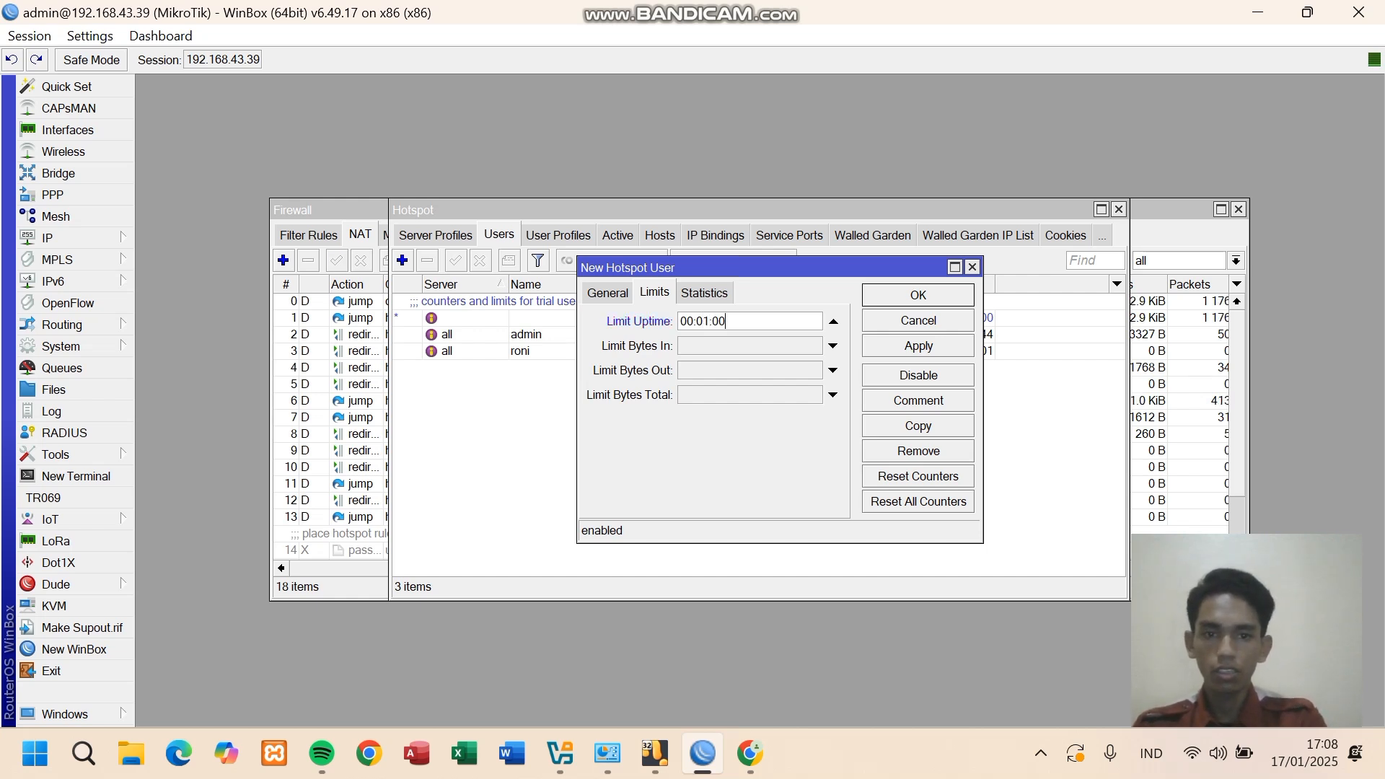
left_click(919, 345)
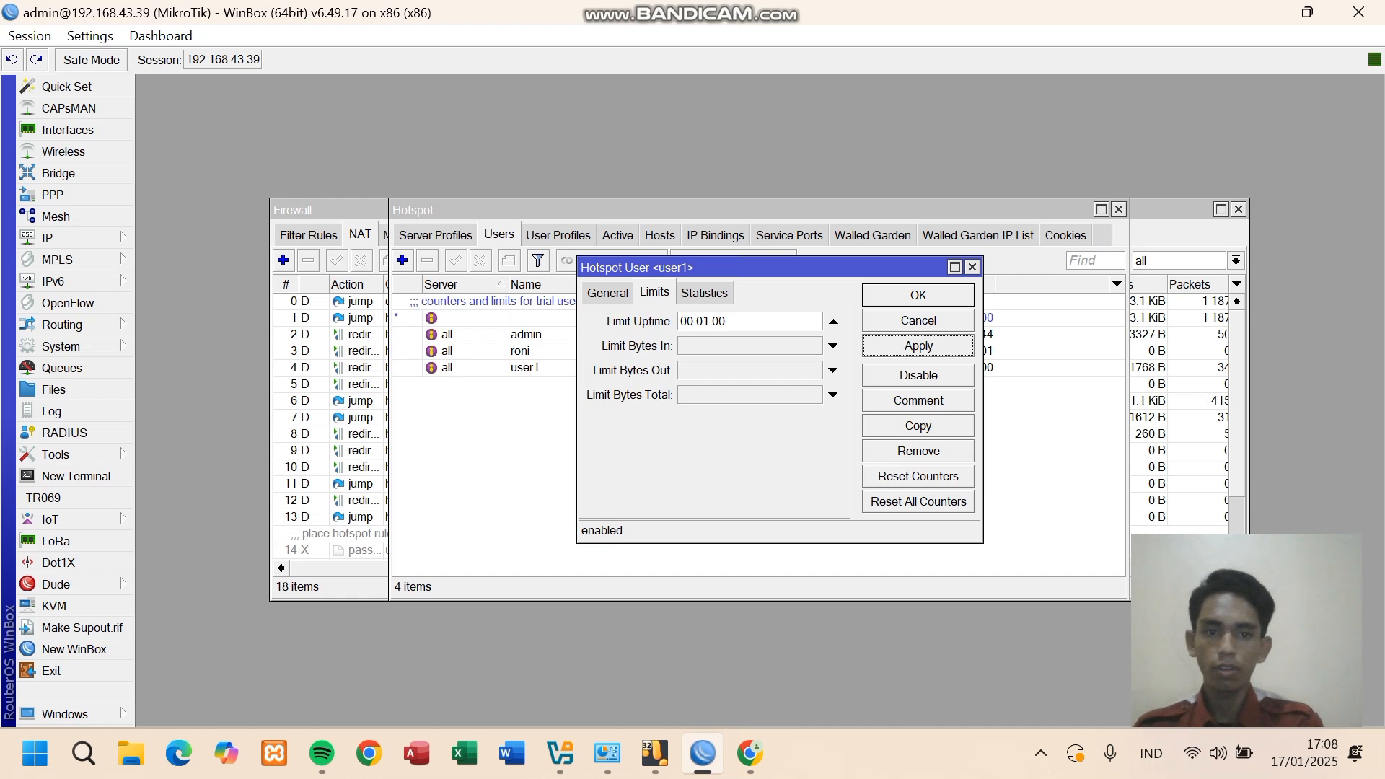
left_click(918, 295)
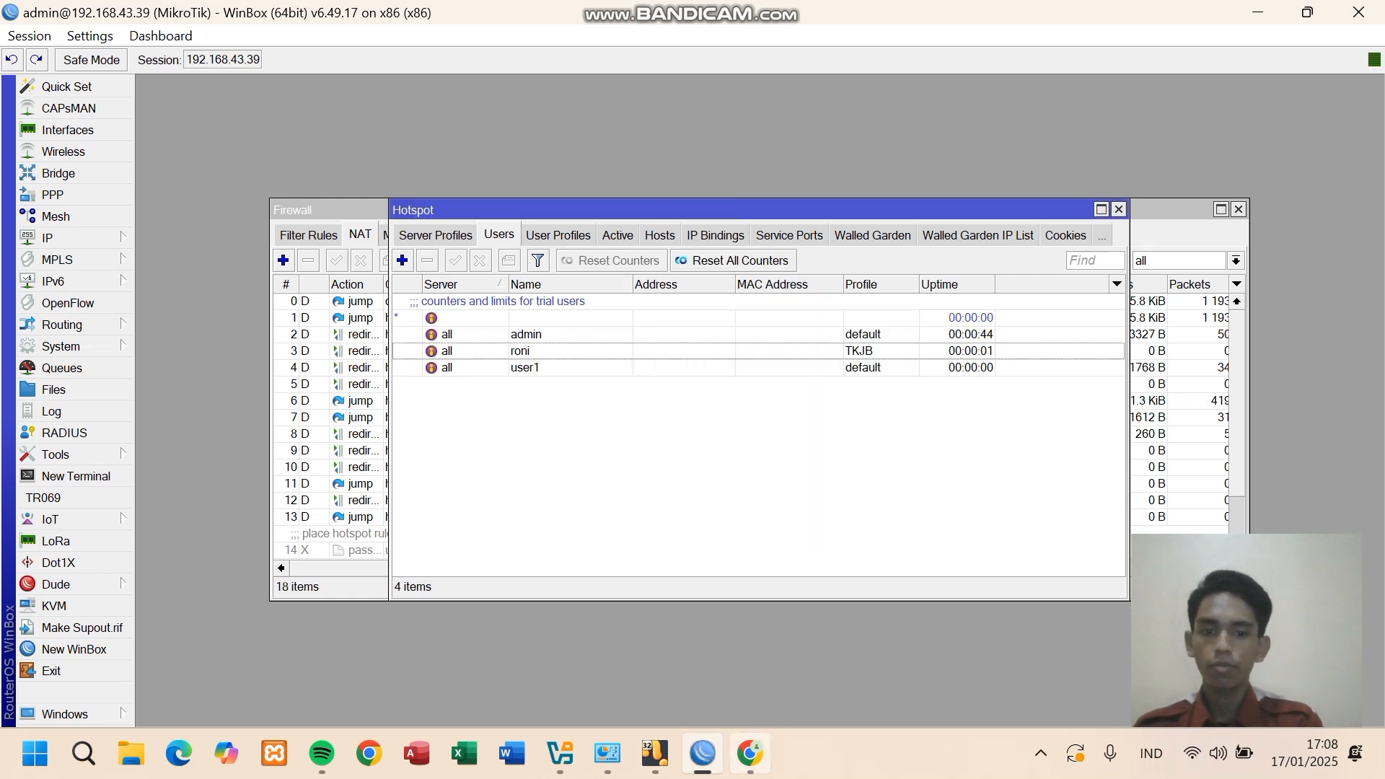
- Log in to the hotspot portal as user1 with its password
left_click(751, 754)
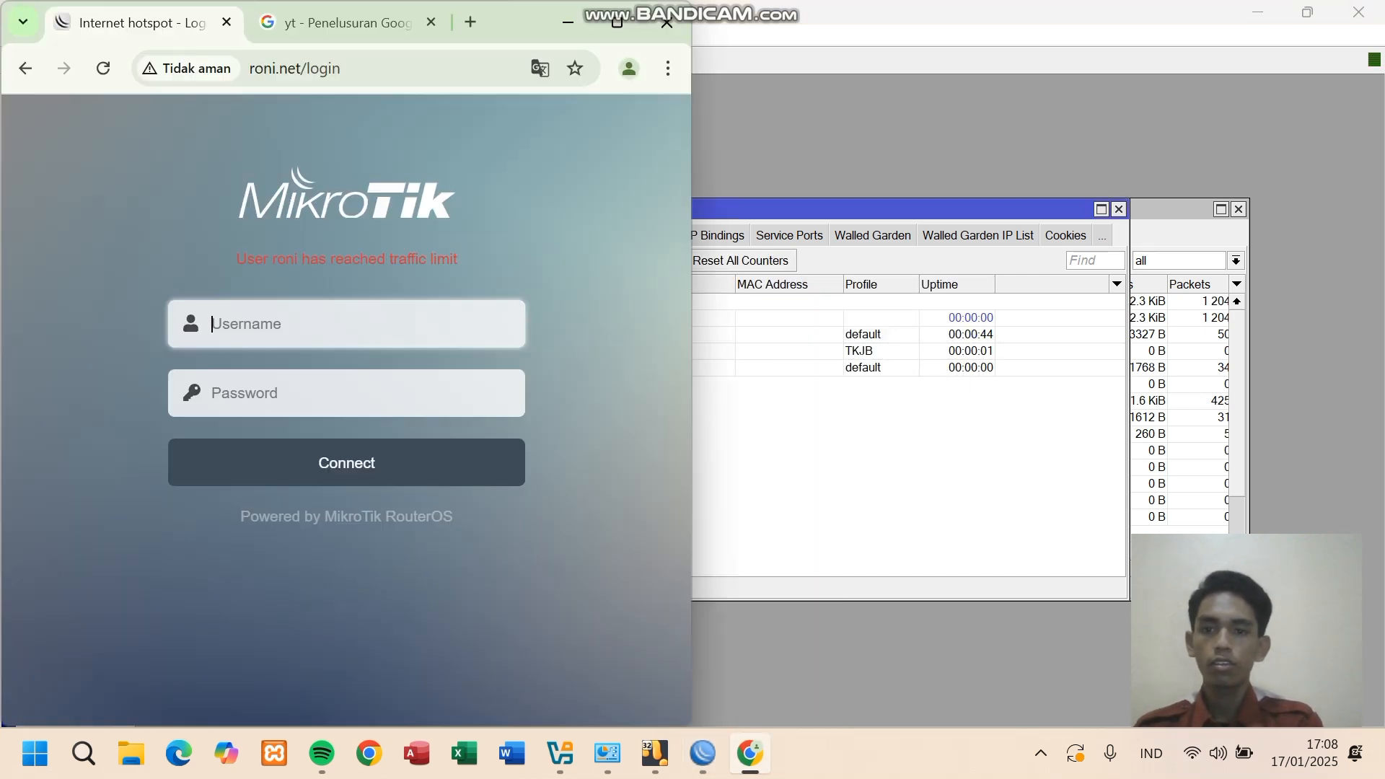
left_click(347, 324)
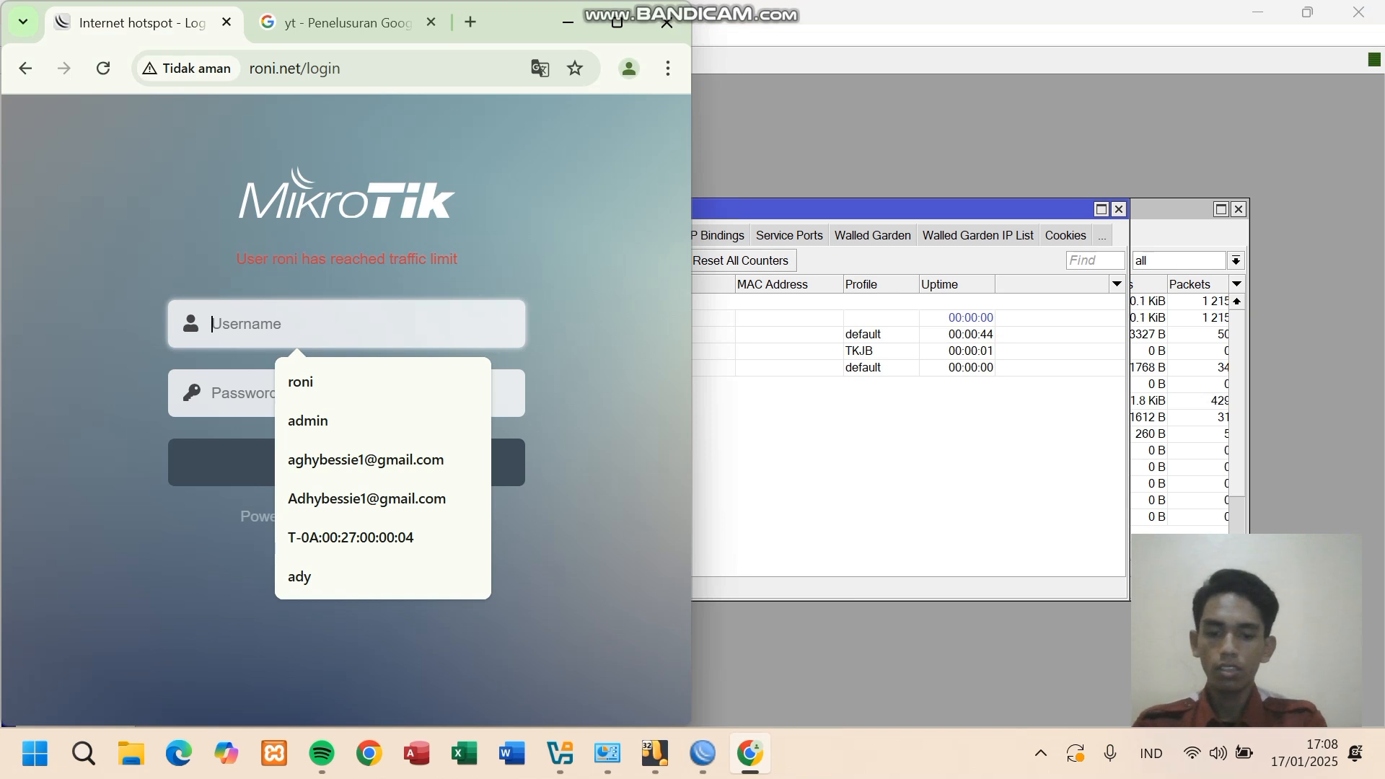
type("user1")
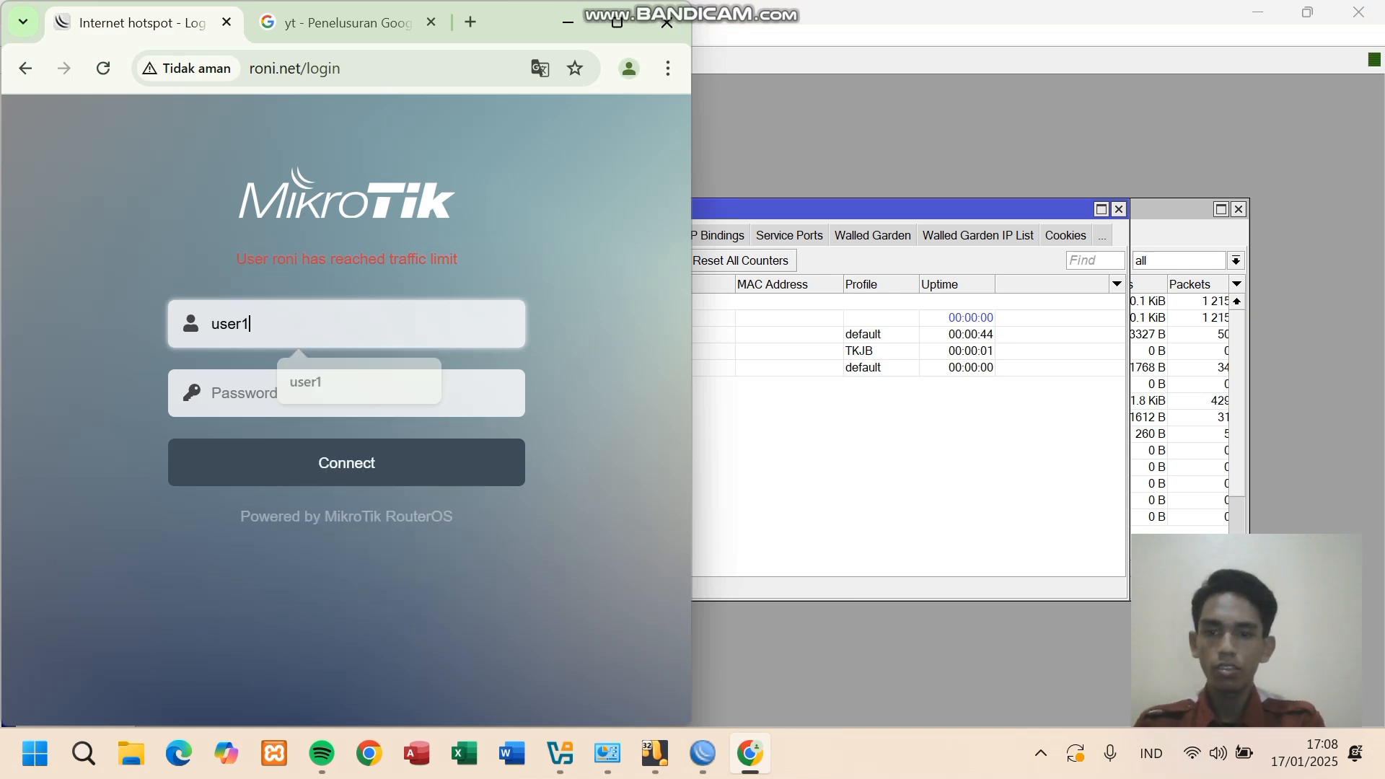
key("Tab")
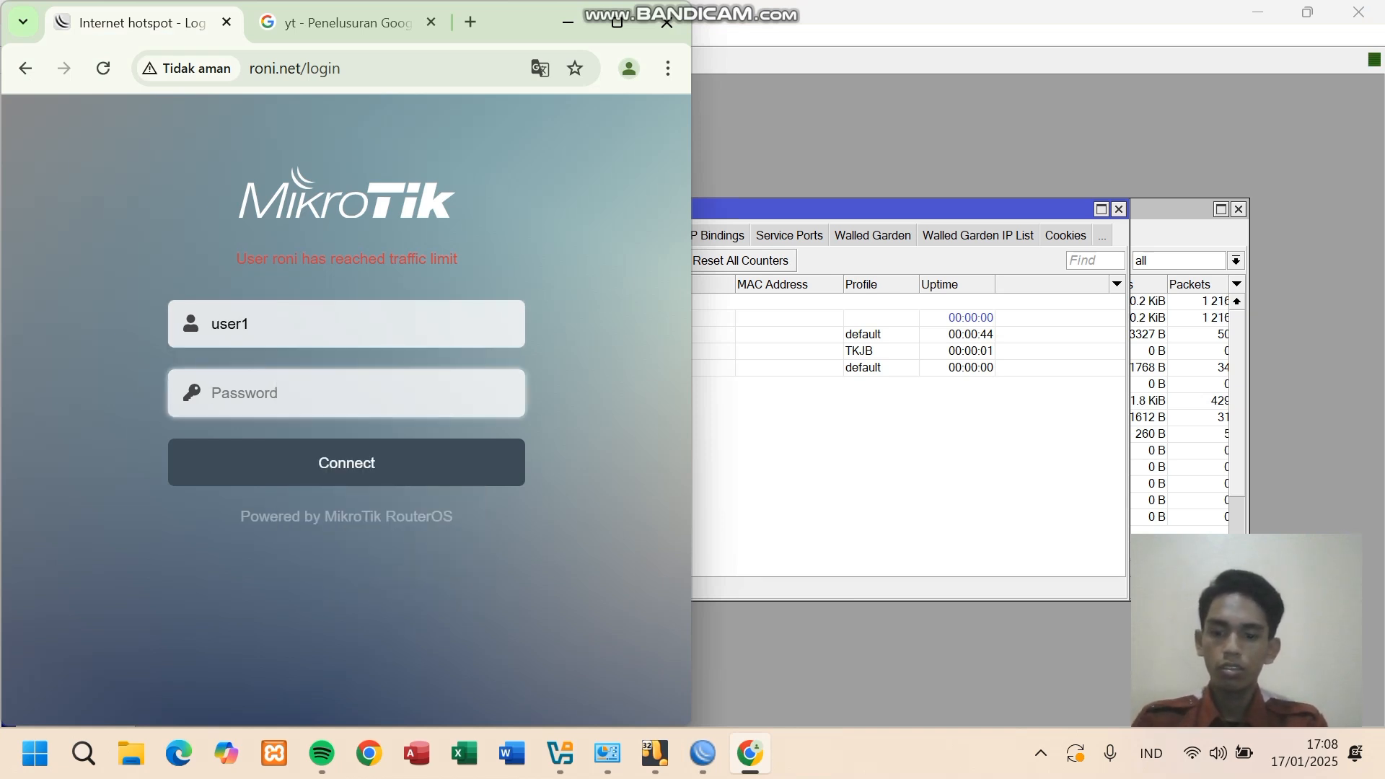
type("••••••••")
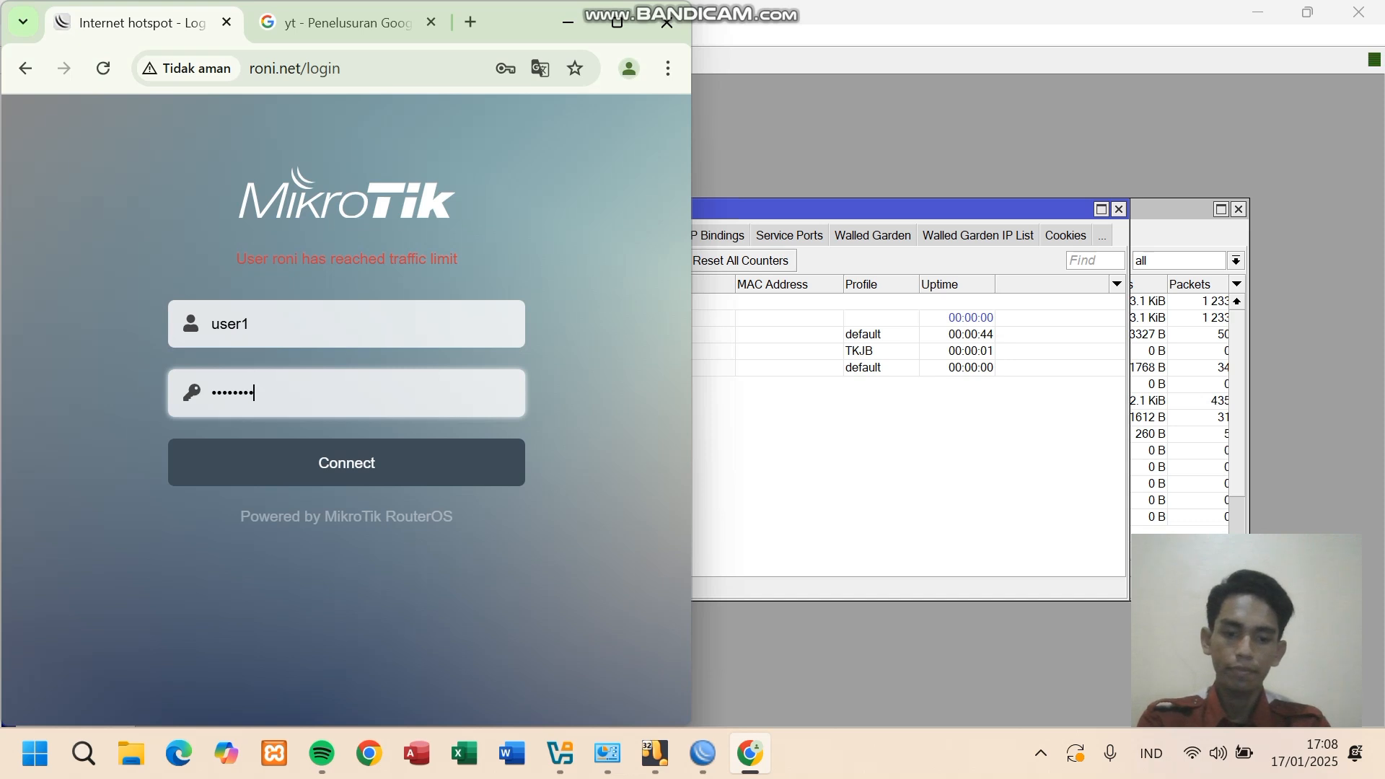
key("Return")
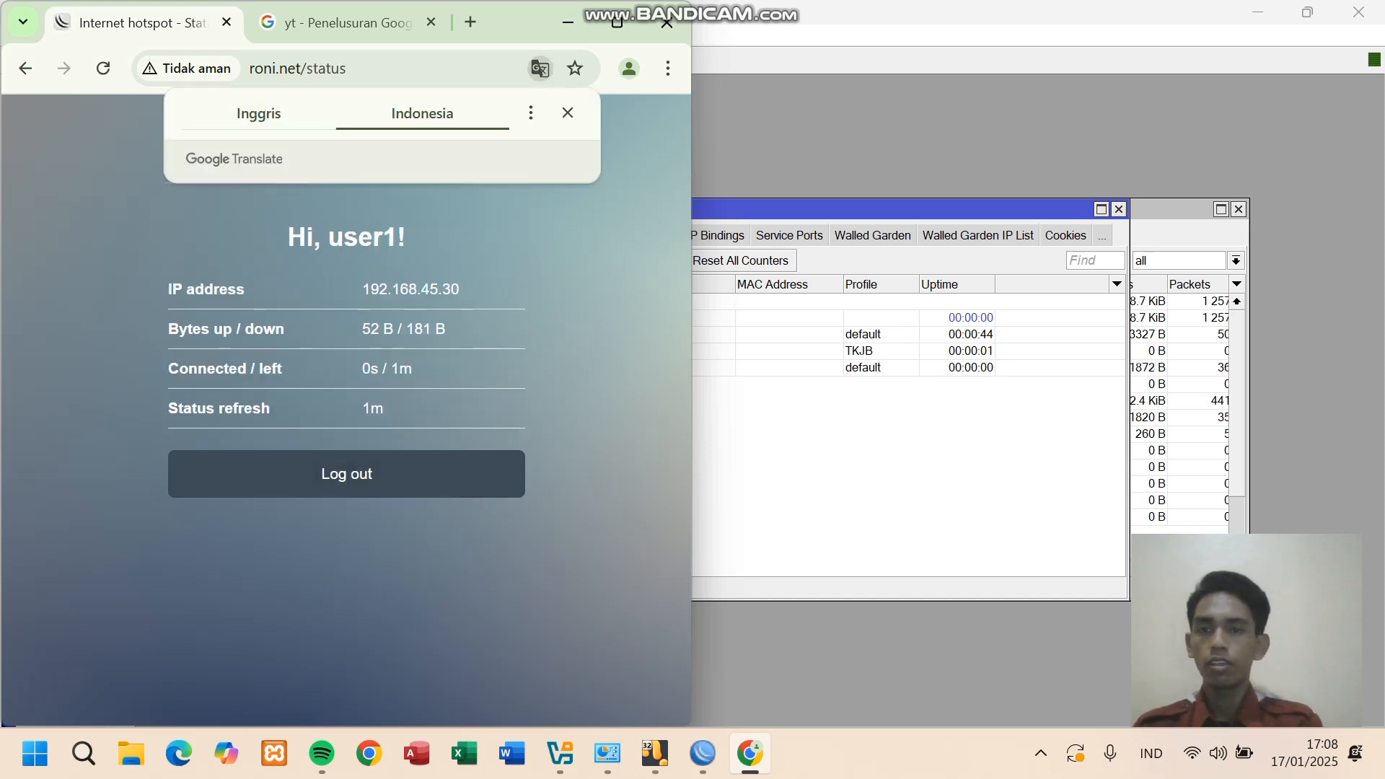
- Open YouTube from the yt results, play the Hilang mix, then pause it
left_click(347, 22)
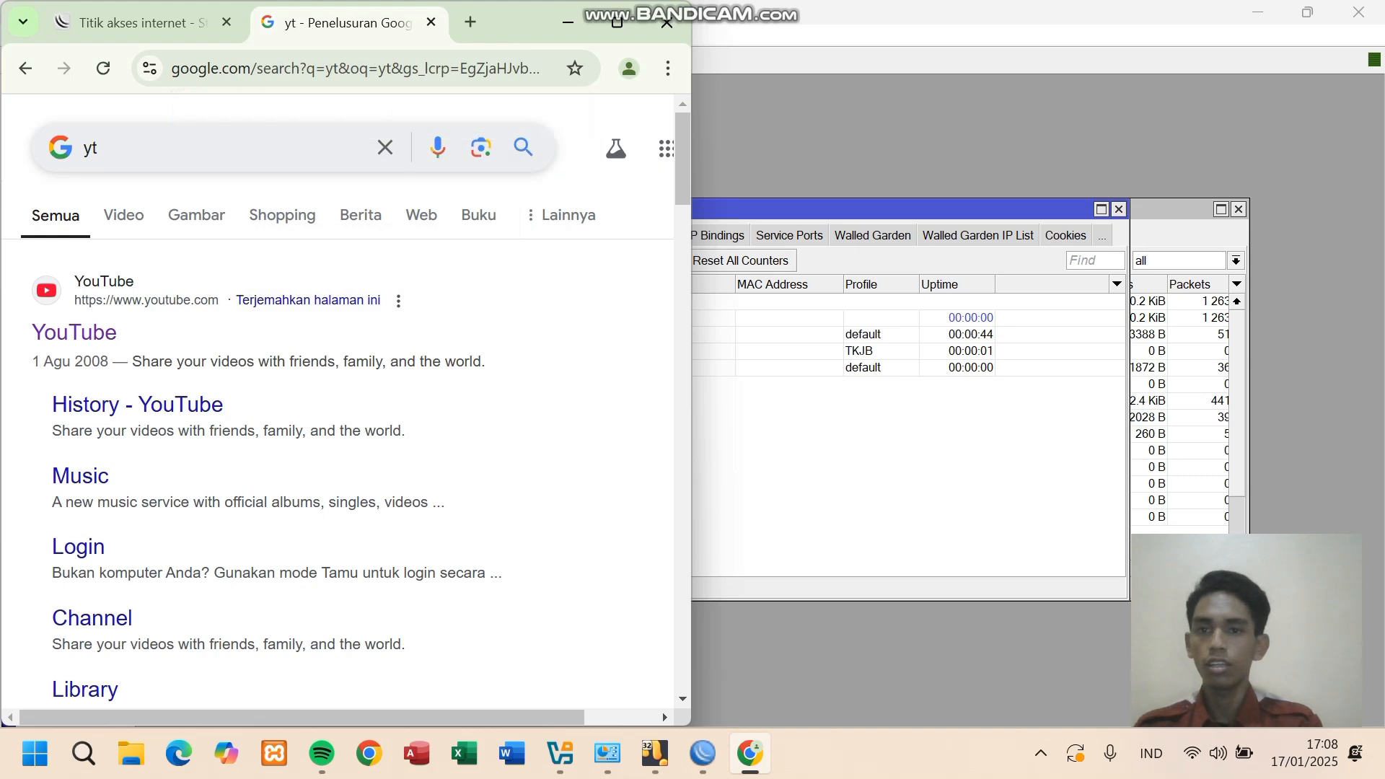
left_click(104, 68)
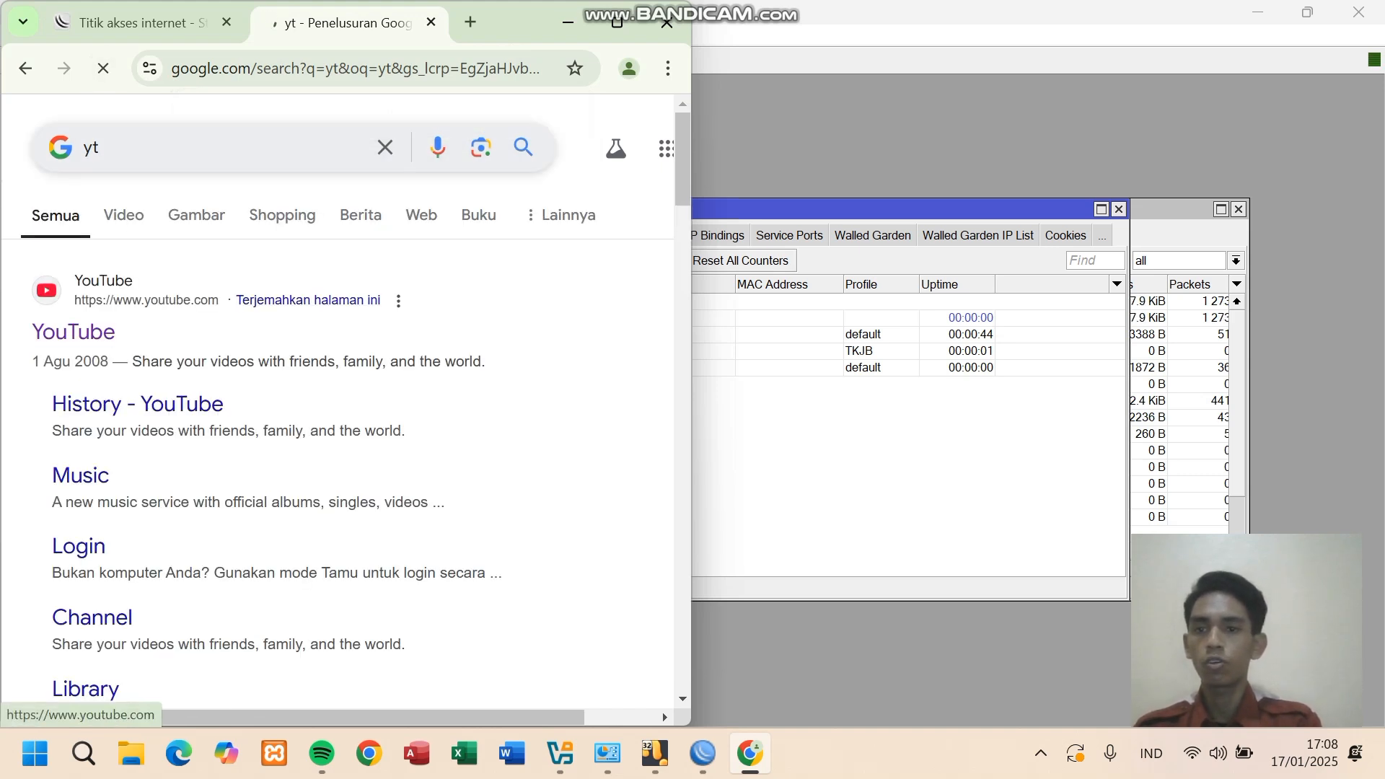
left_click(73, 331)
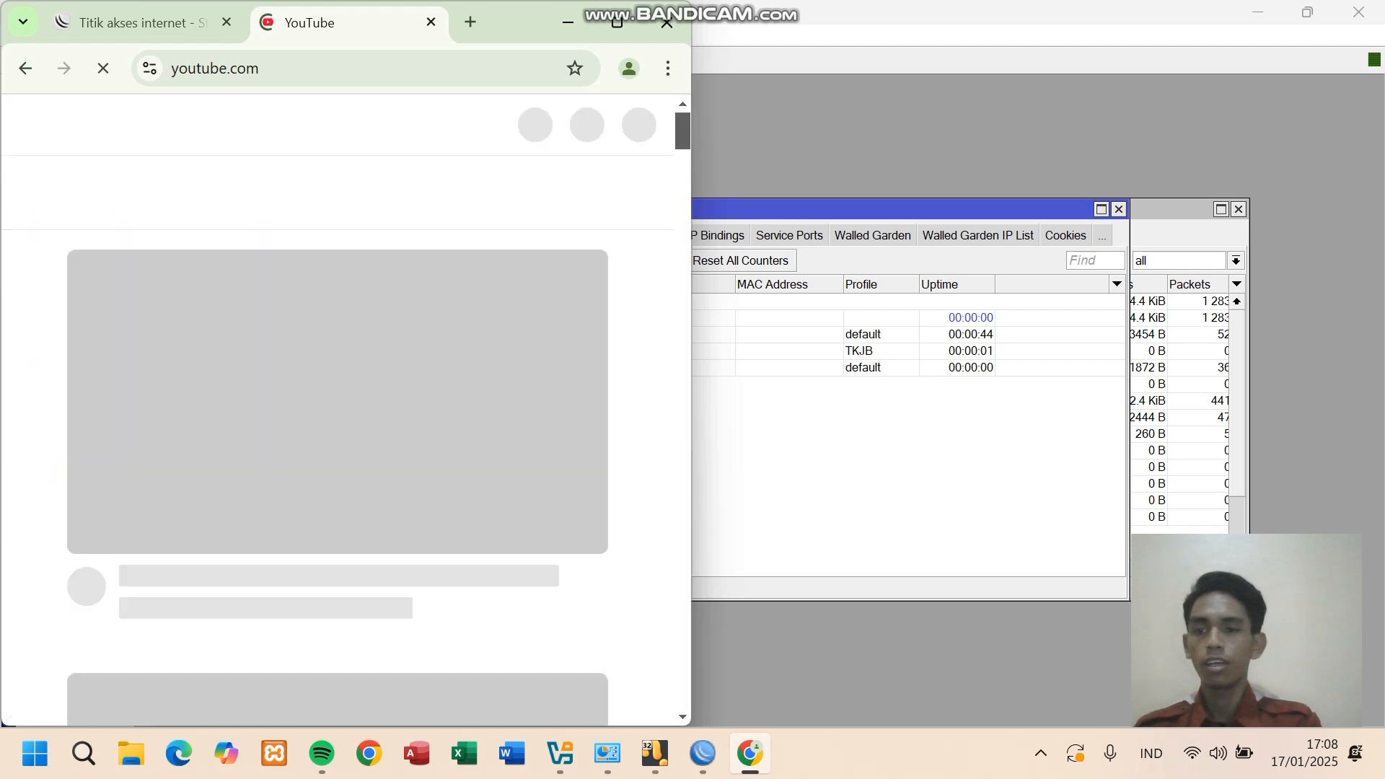
scroll(337, 433, "down", 5)
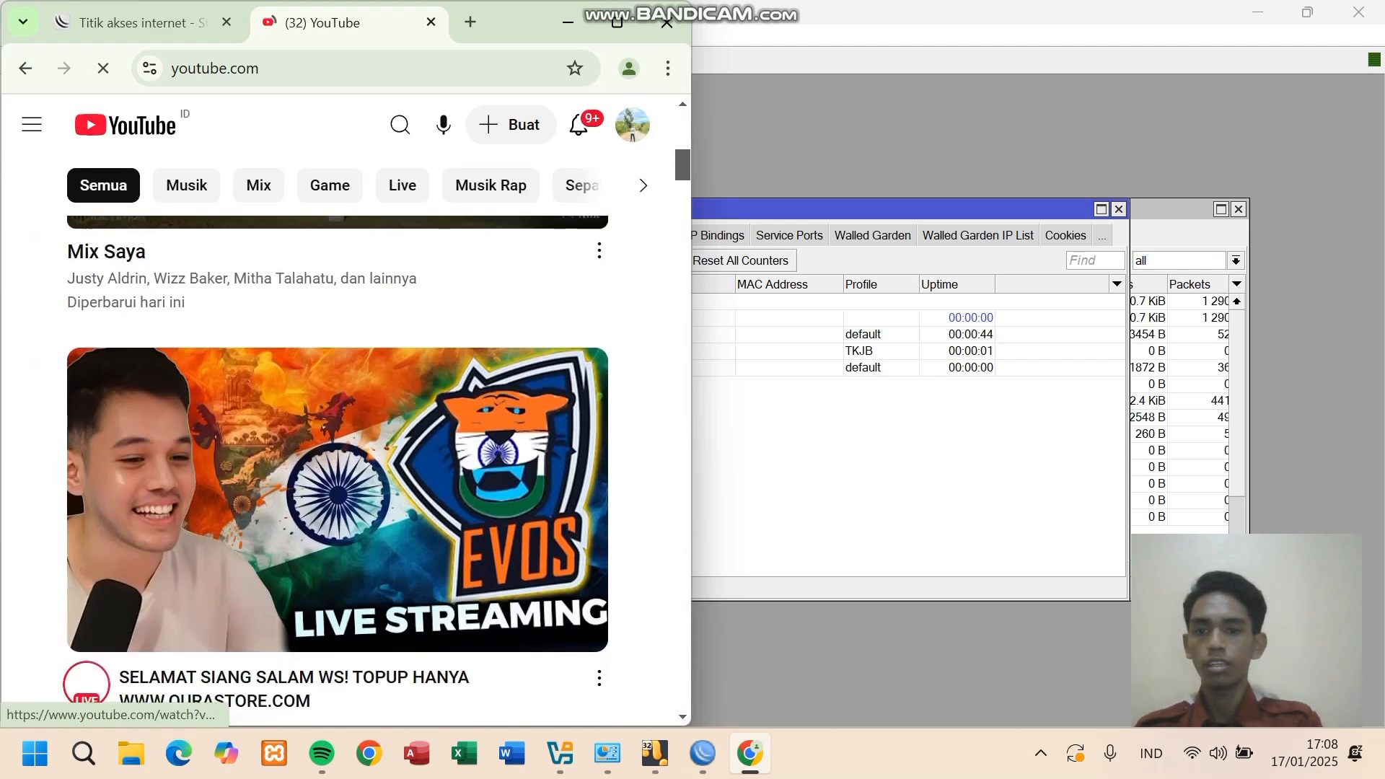
scroll(337, 432, "up", 5)
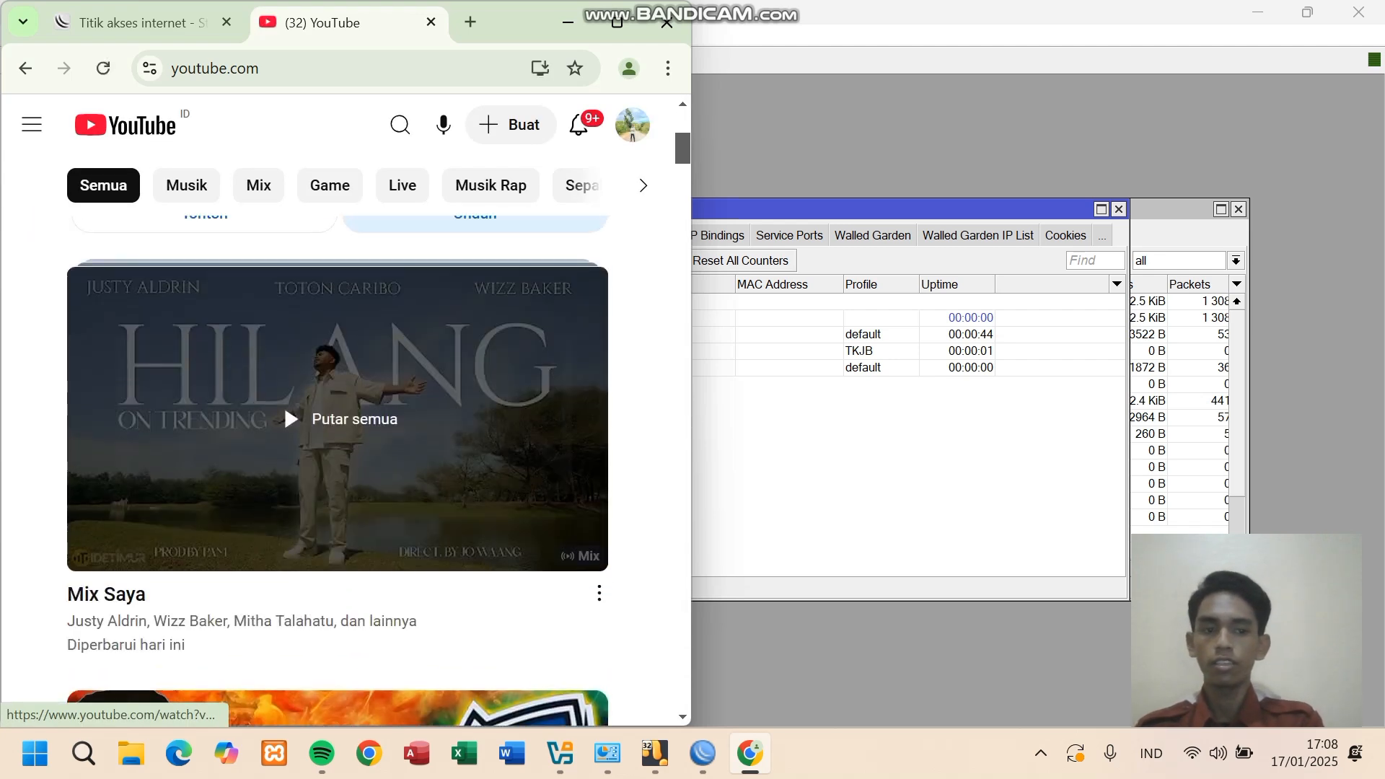
left_click(338, 418)
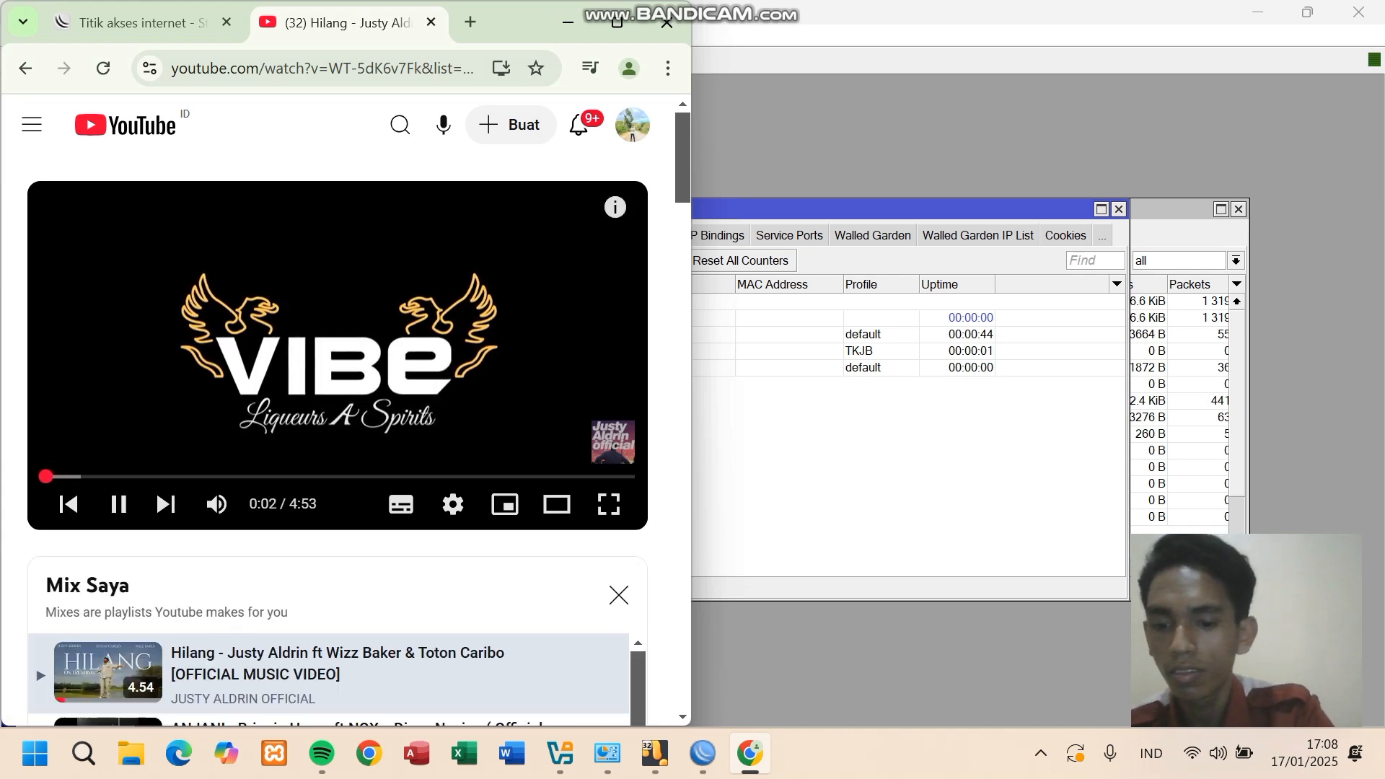
key("XF86AudioRaiseVolume")
key("XF86AudioRaiseVolume")
key("XF86AudioRaiseVolume")
key("XF86AudioRaiseVolume")
key("XF86AudioRaiseVolume")
key("XF86AudioRaiseVolume")
key("XF86AudioRaiseVolume")
key("XF86AudioRaiseVolume")
key("XF86AudioRaiseVolume")
key("XF86AudioLowerVolume")
key("XF86AudioLowerVolume")
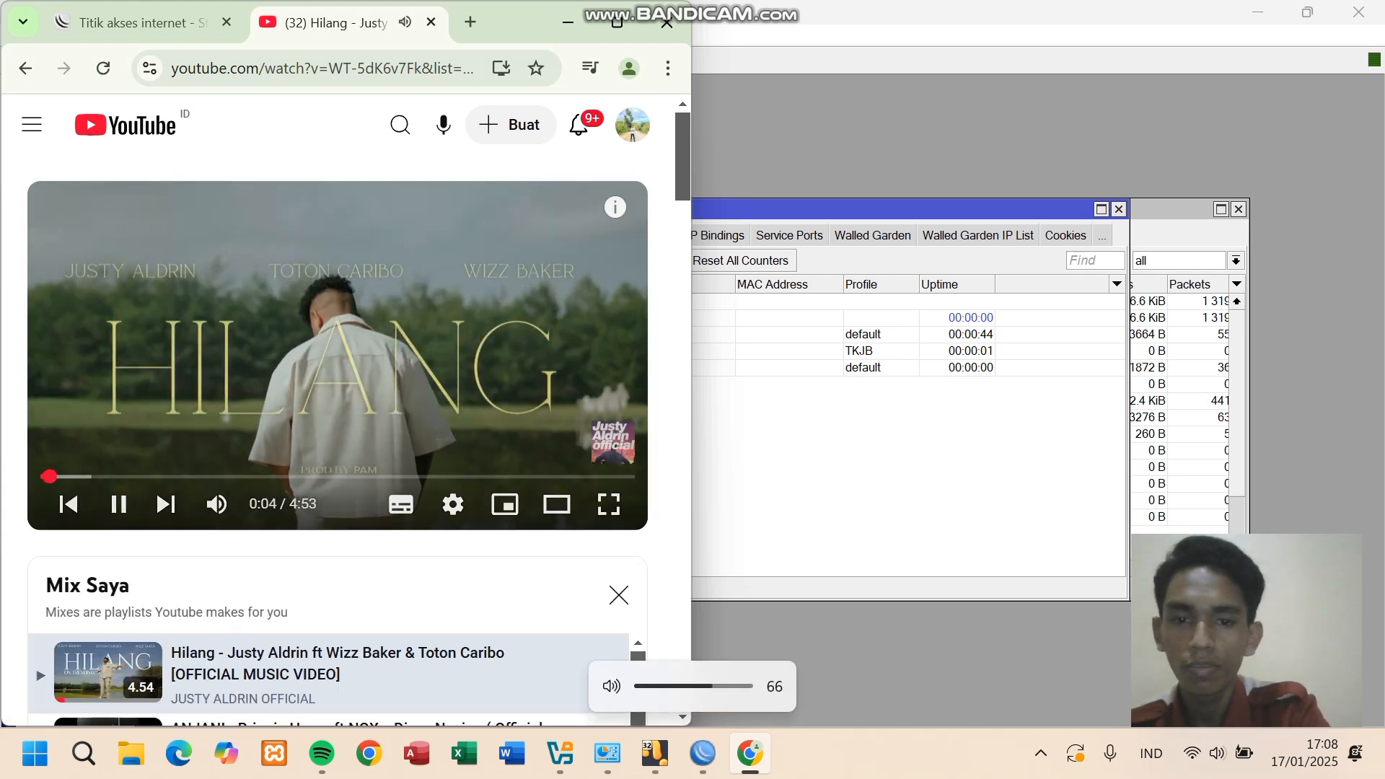
left_click(119, 504)
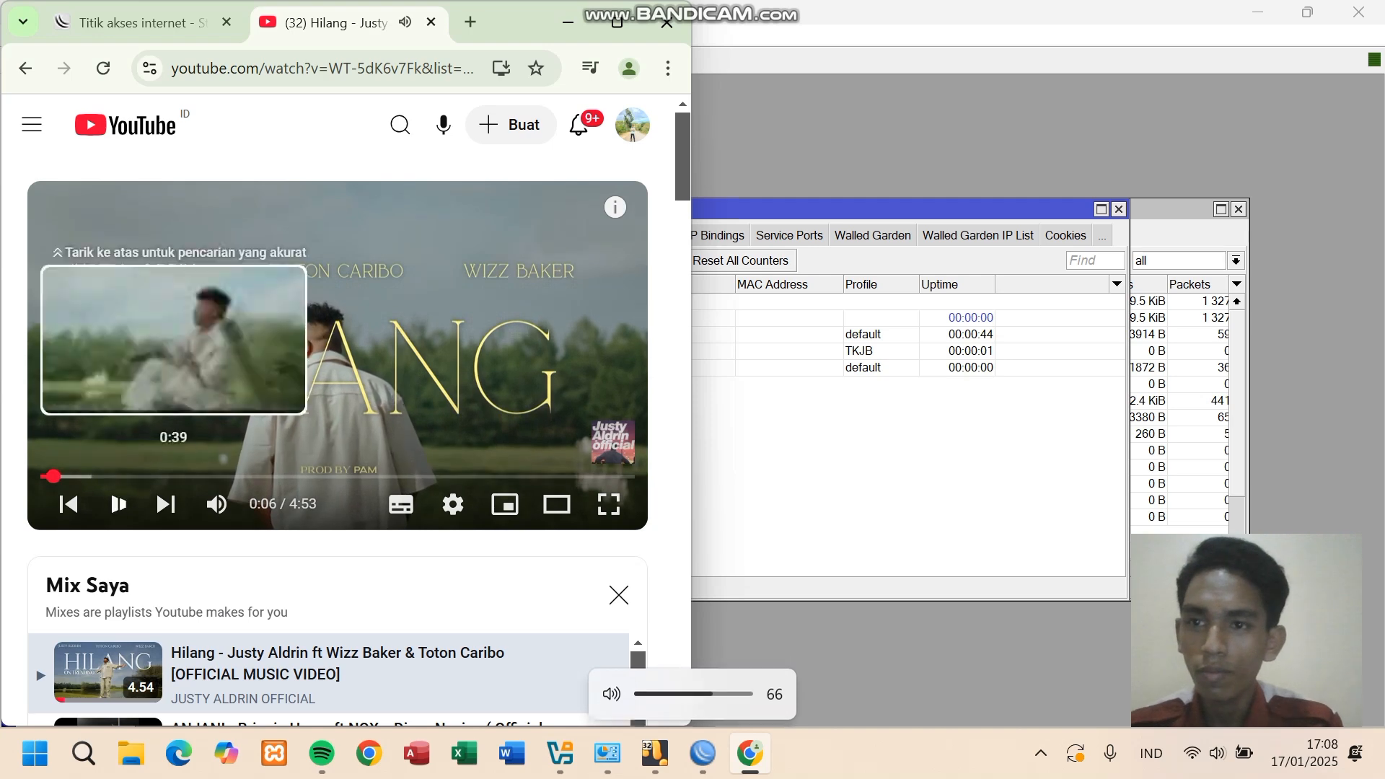
left_click(142, 23)
left_click(702, 753)
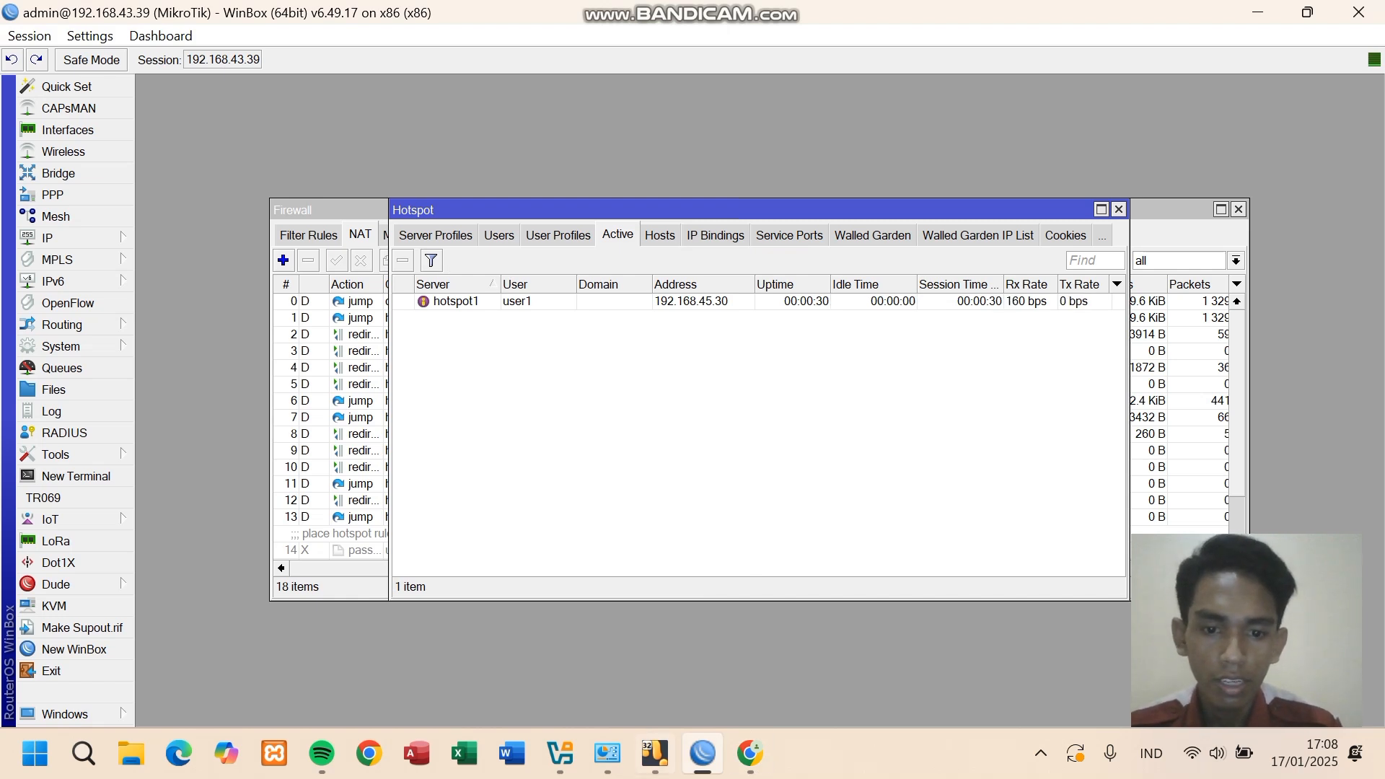
- Open Command Prompt snapped to the right half and run ping google.com -t
left_click(82, 752)
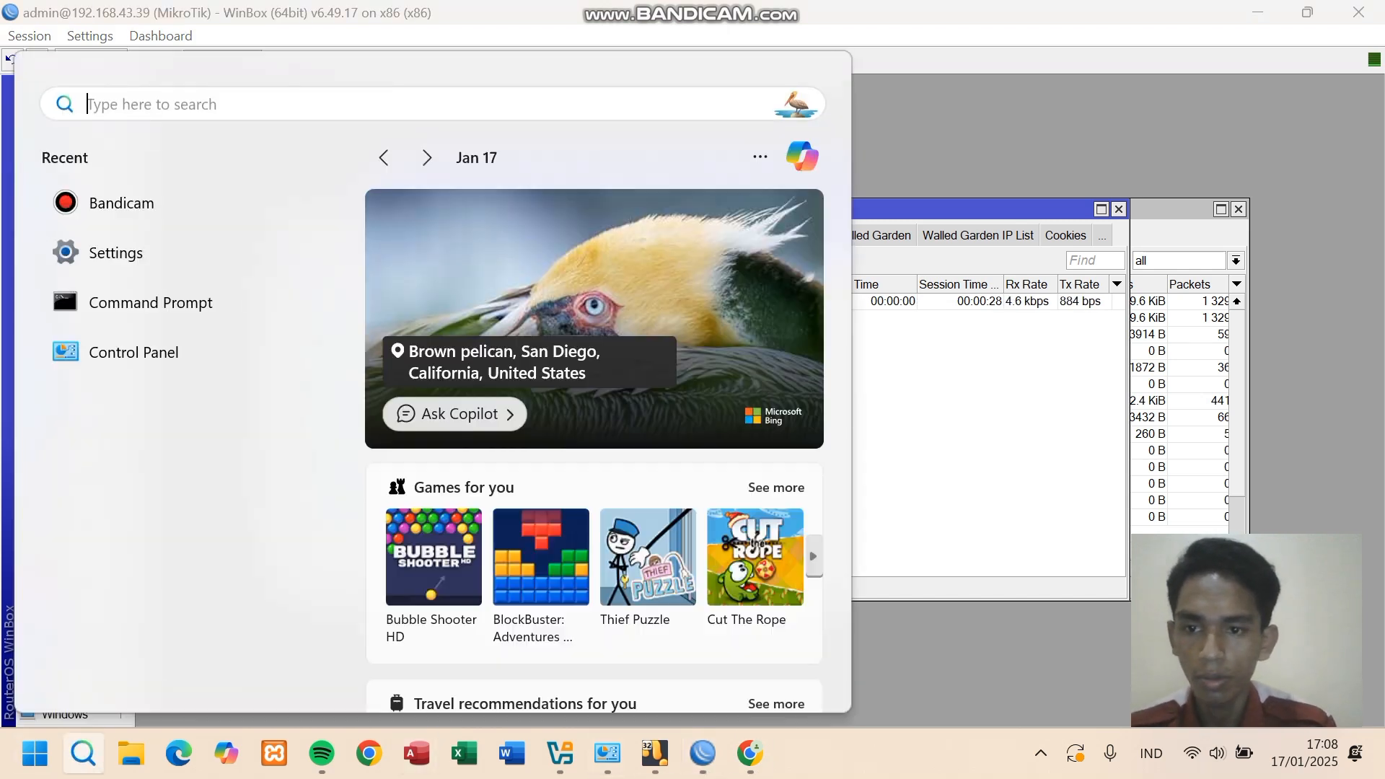
type("cmd")
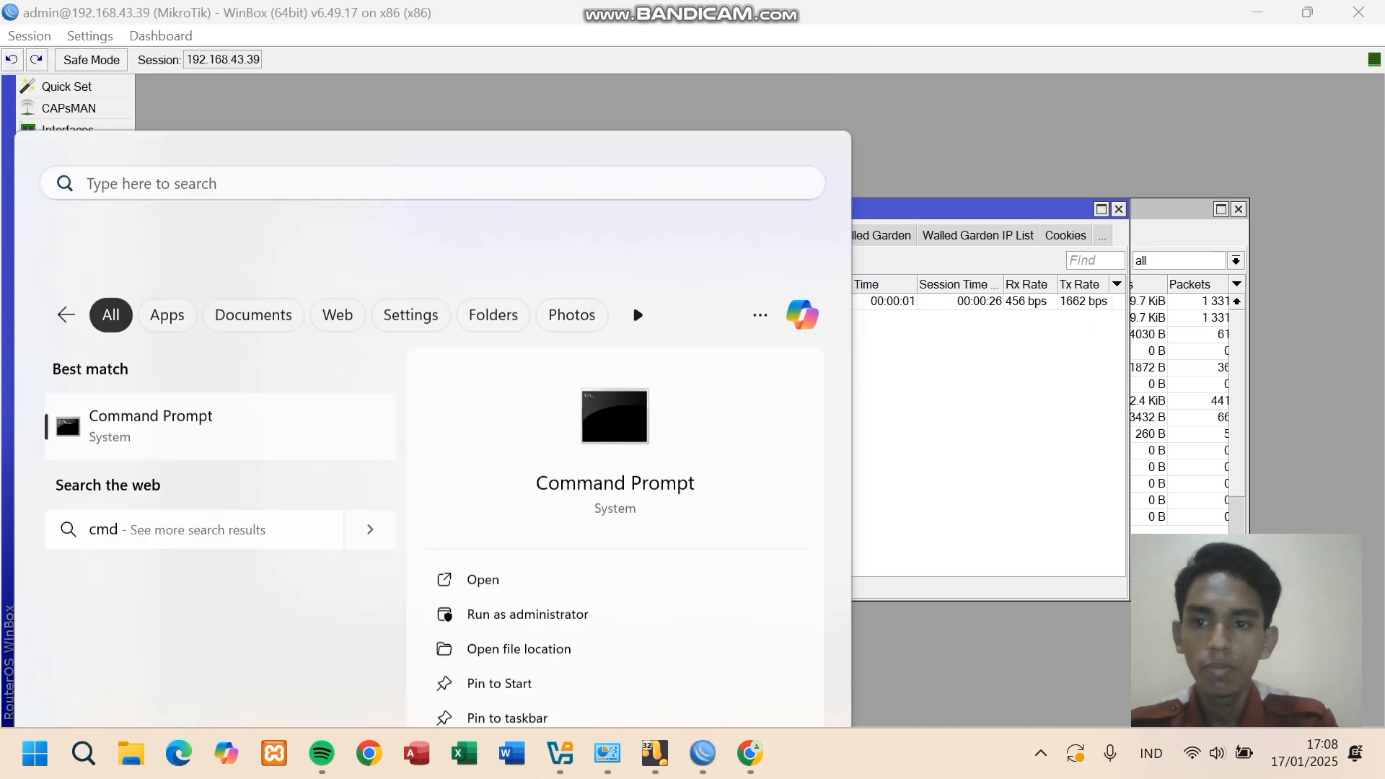
key("Return")
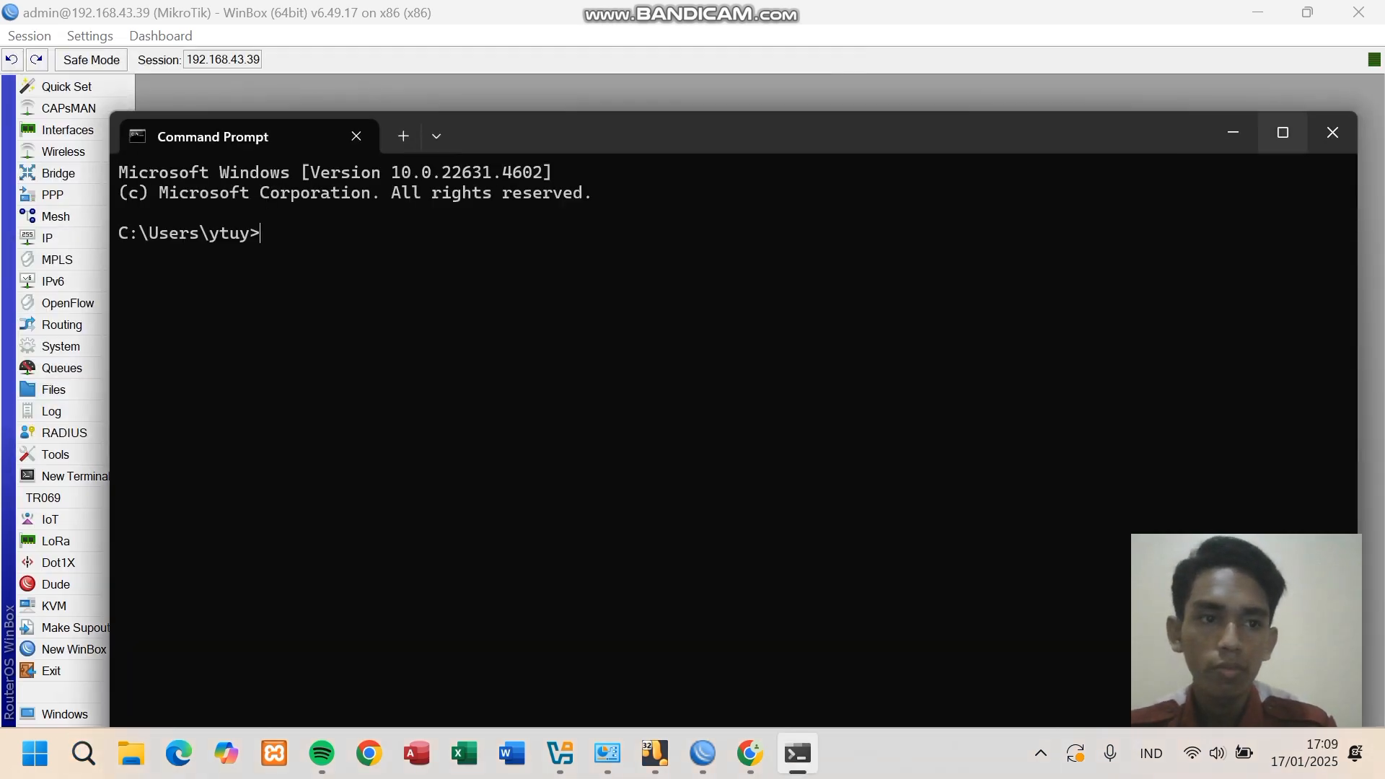
key("super+Right")
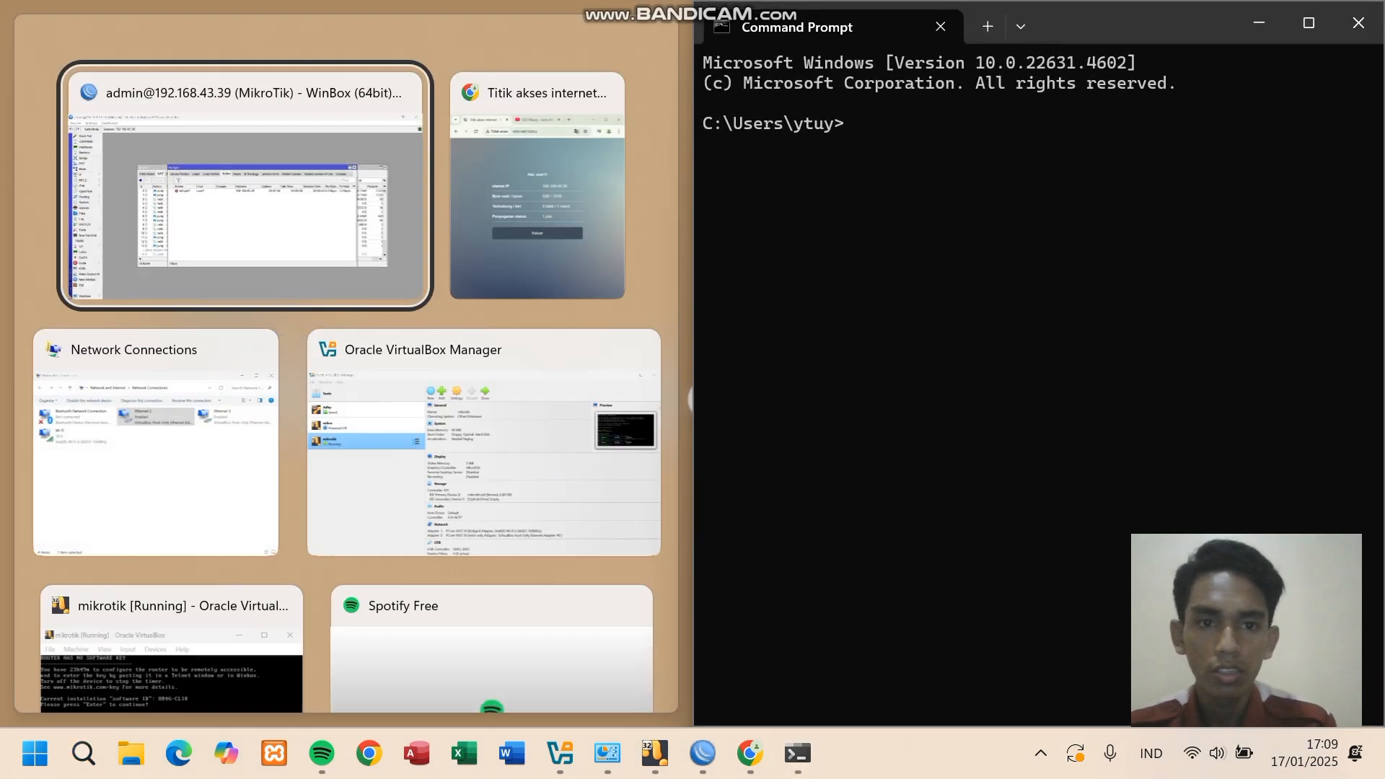
key("Return")
type("p")
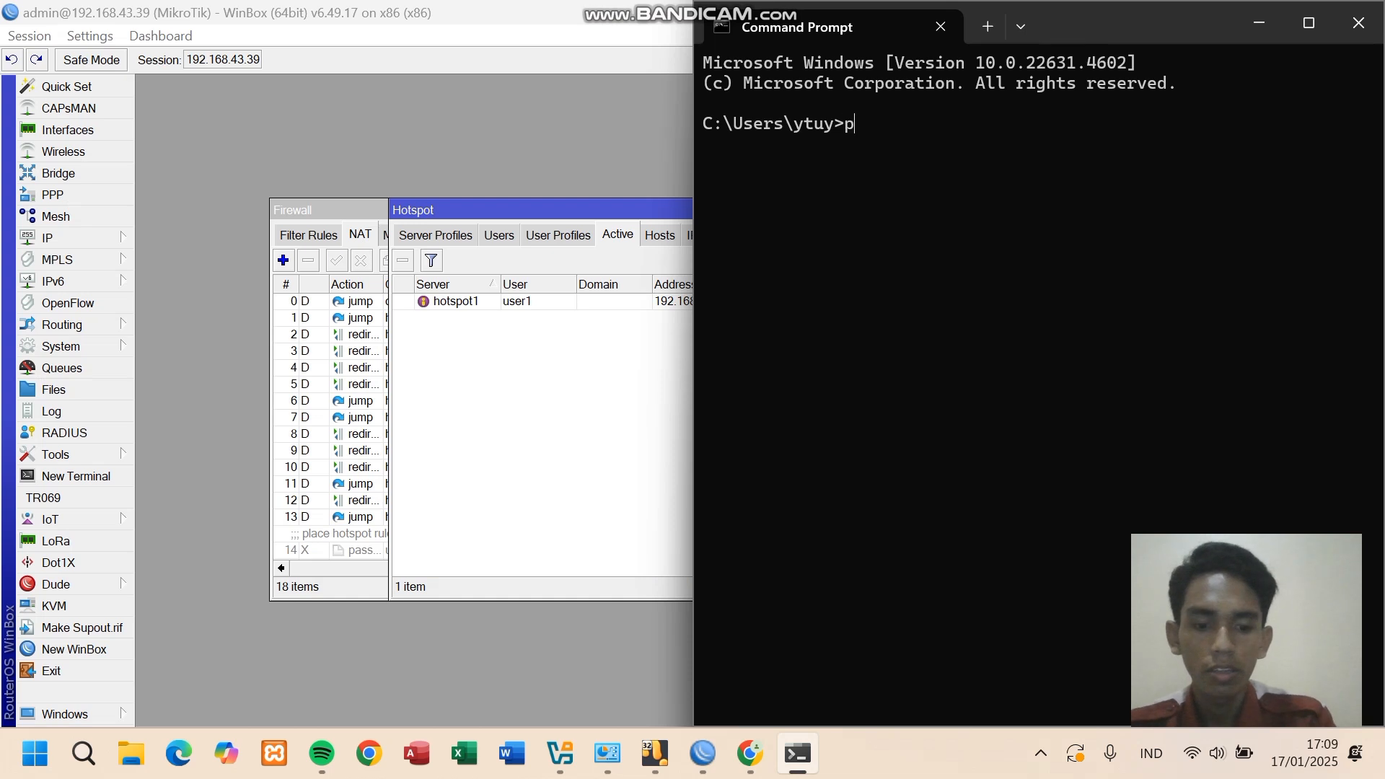
type("ing goo")
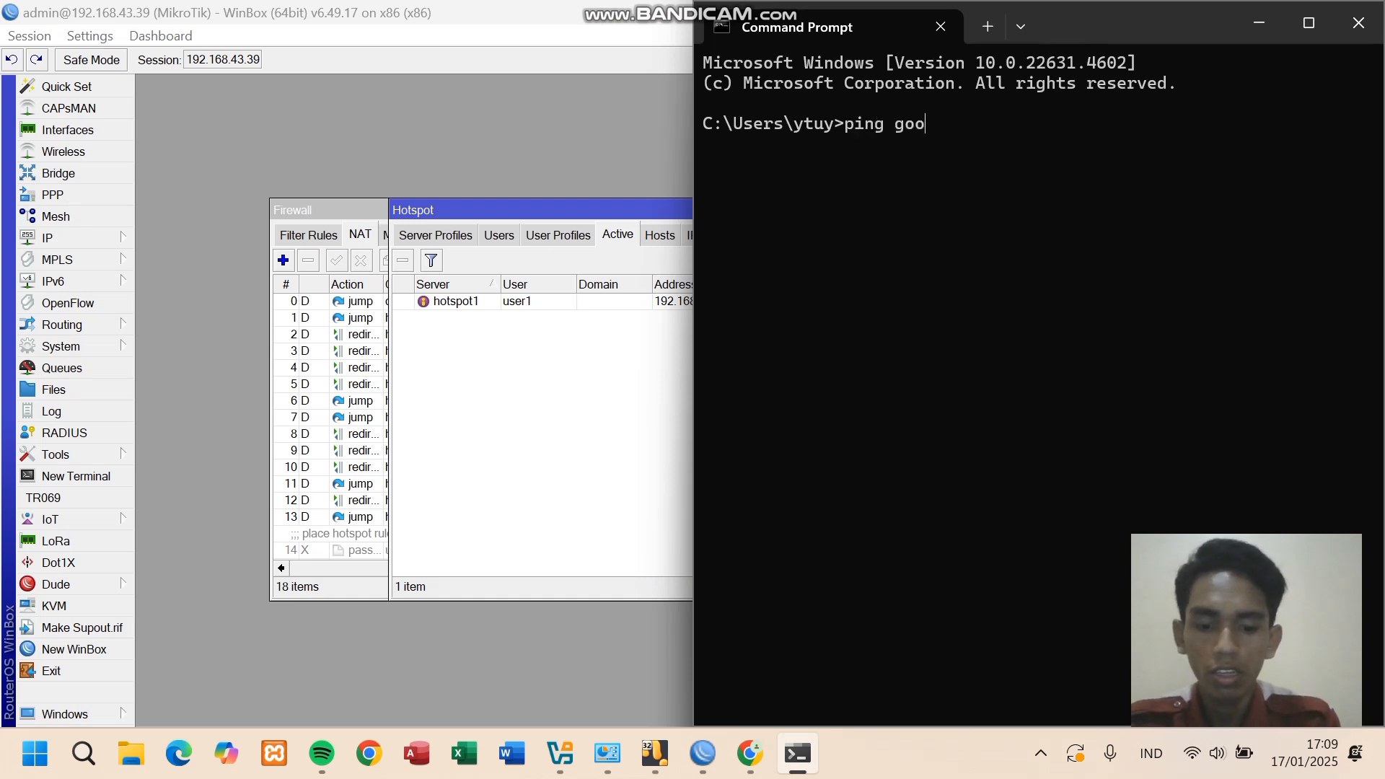
type("gle.com")
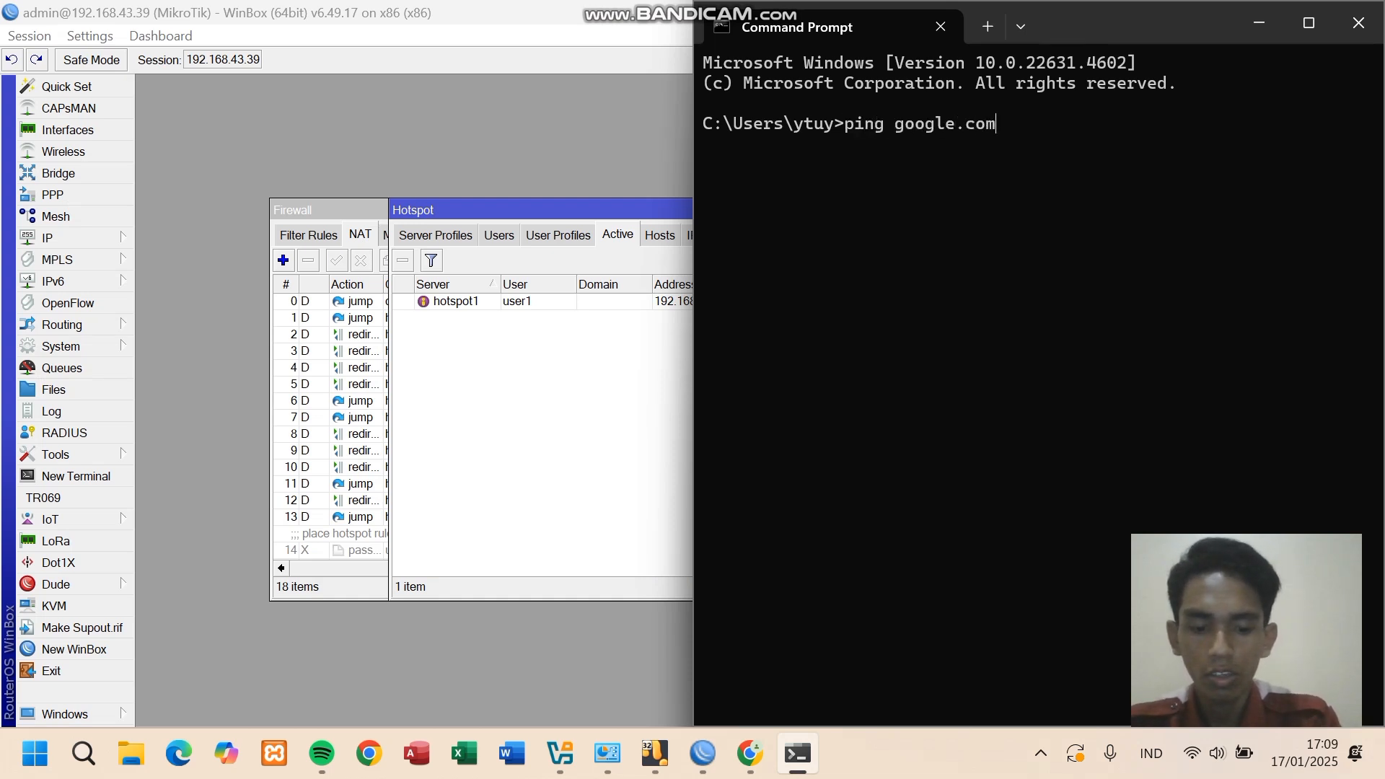
type(" -t")
key("Return")
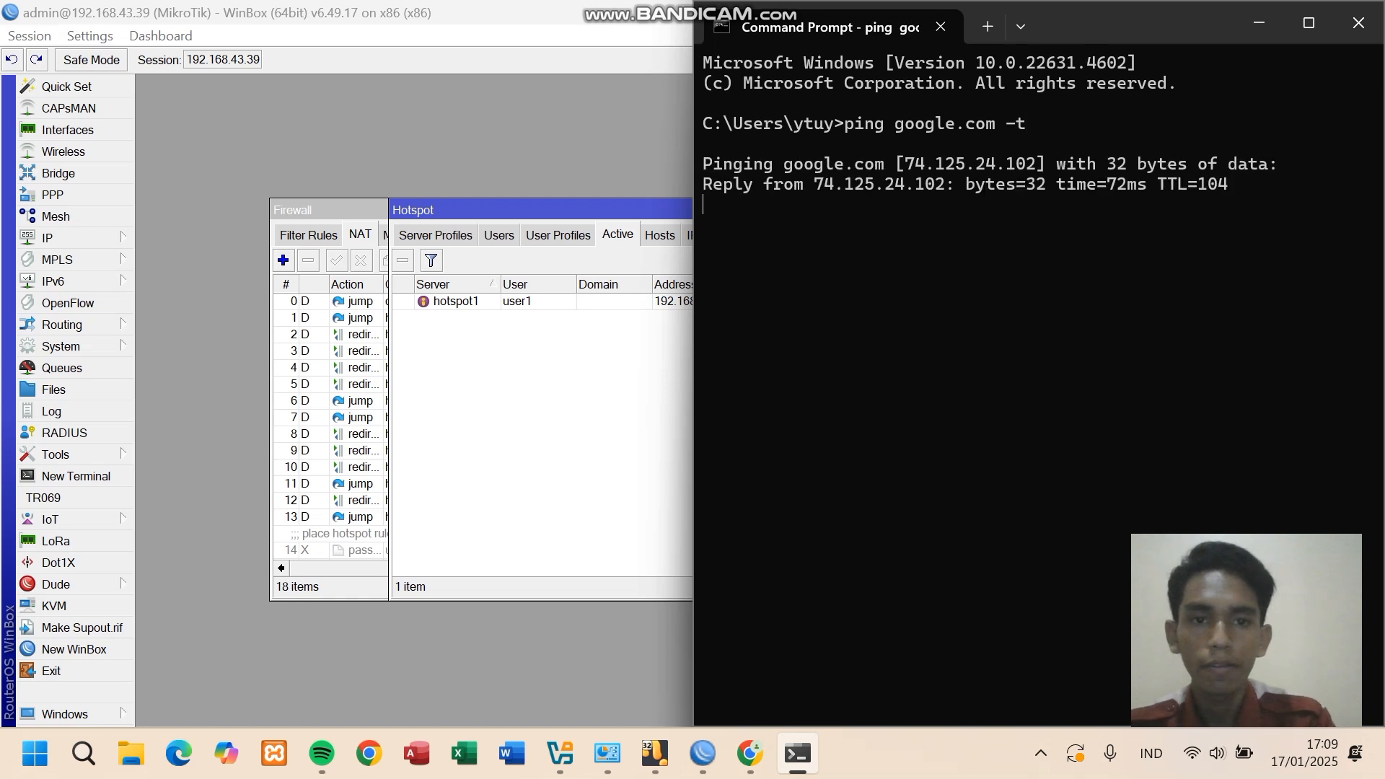
- Watch user1's uptime in WinBox alongside the ping until the session expires and the active list empties
key("alt+Tab")
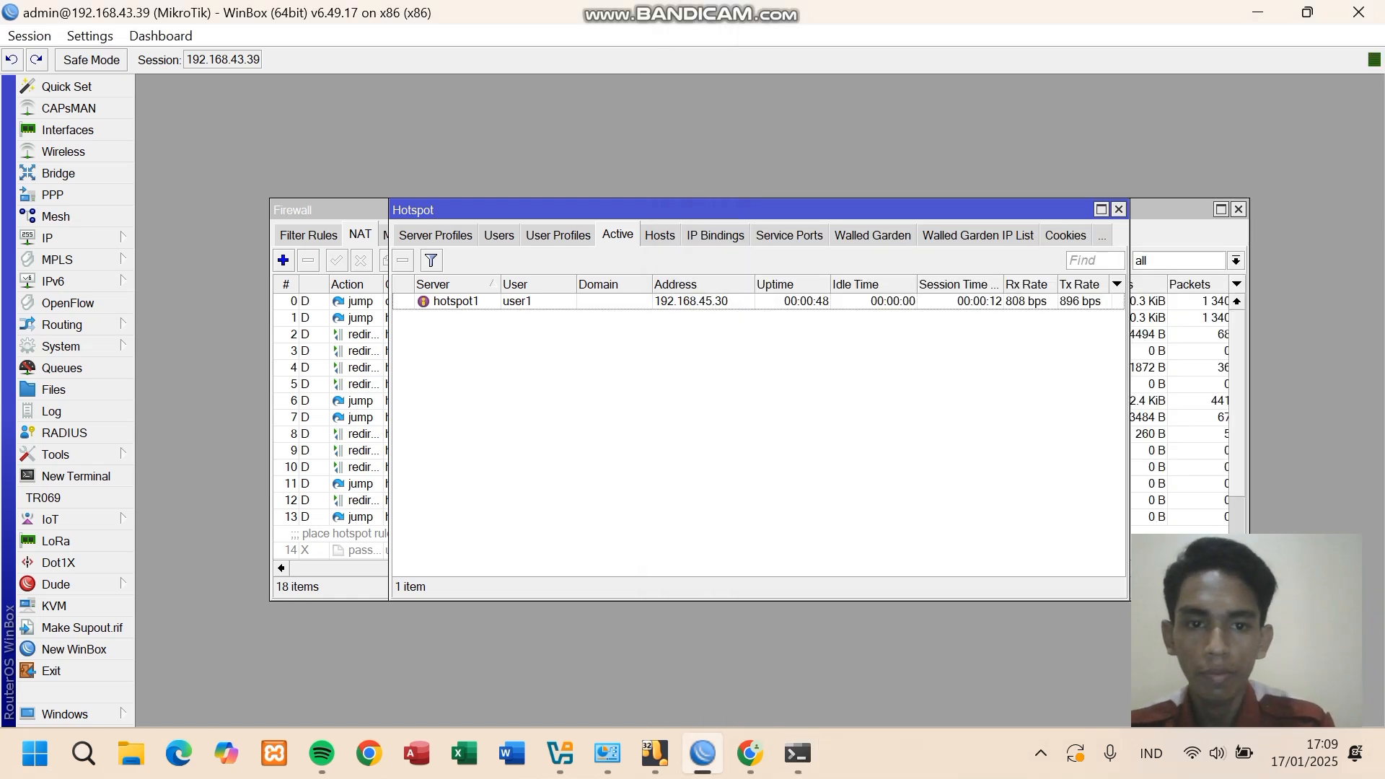
left_click_drag(642, 210, 495, 216)
key("alt+Tab")
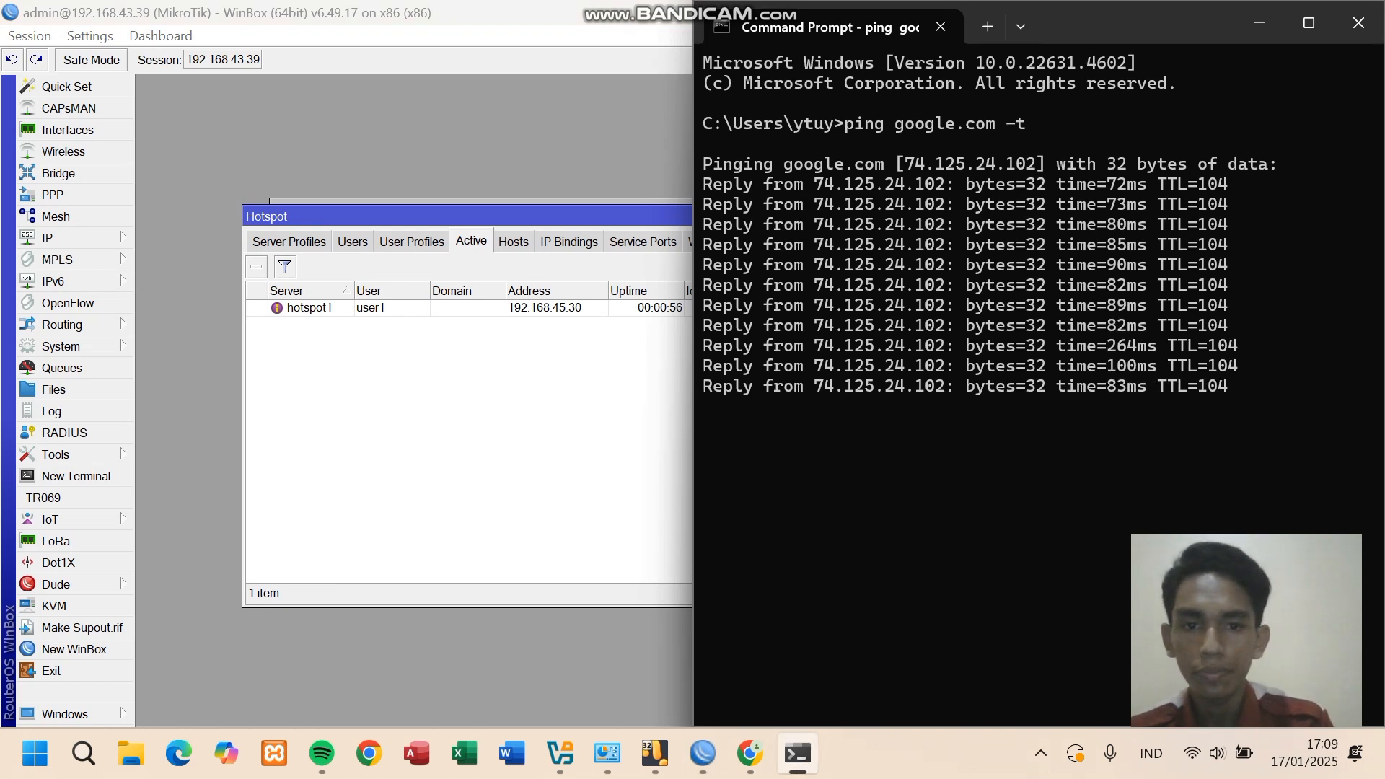
key("alt+Tab")
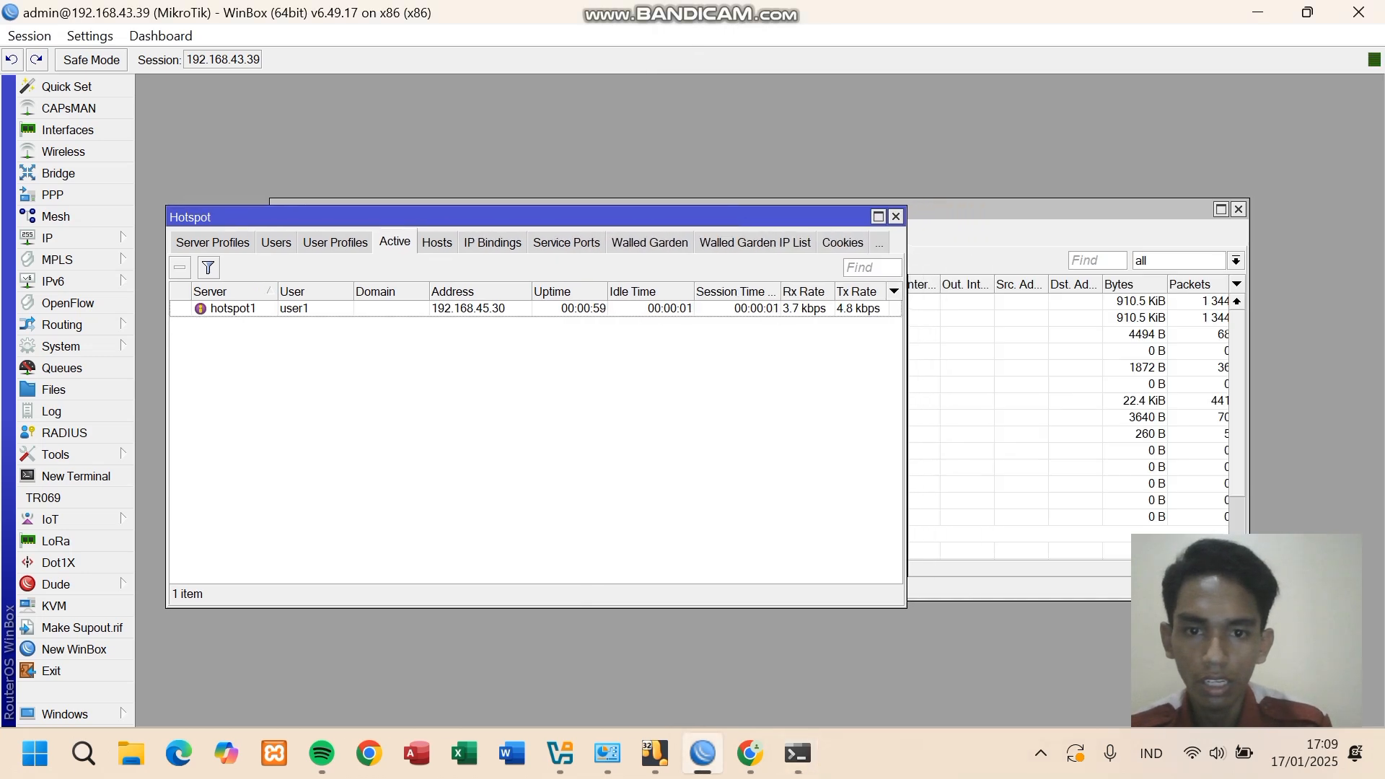
key("alt+Tab")
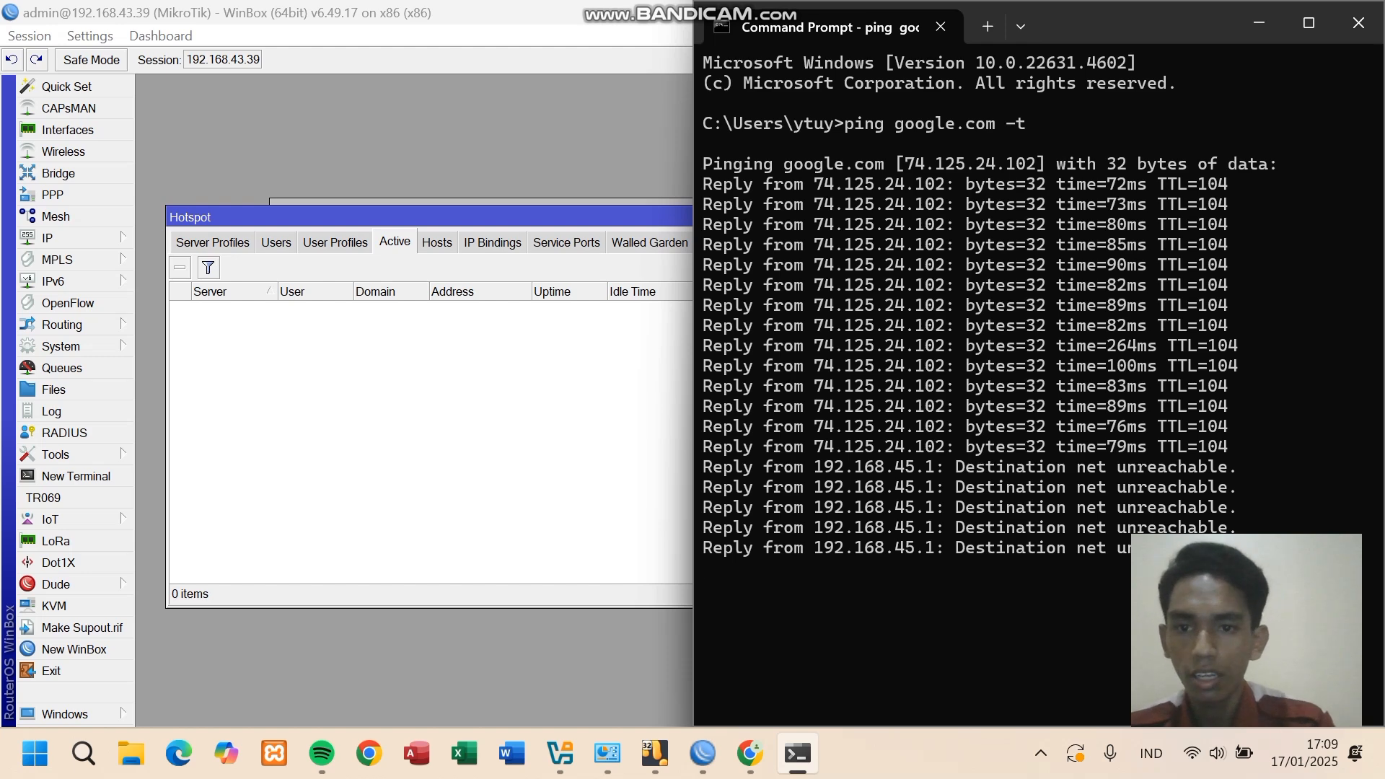
key("alt+Tab")
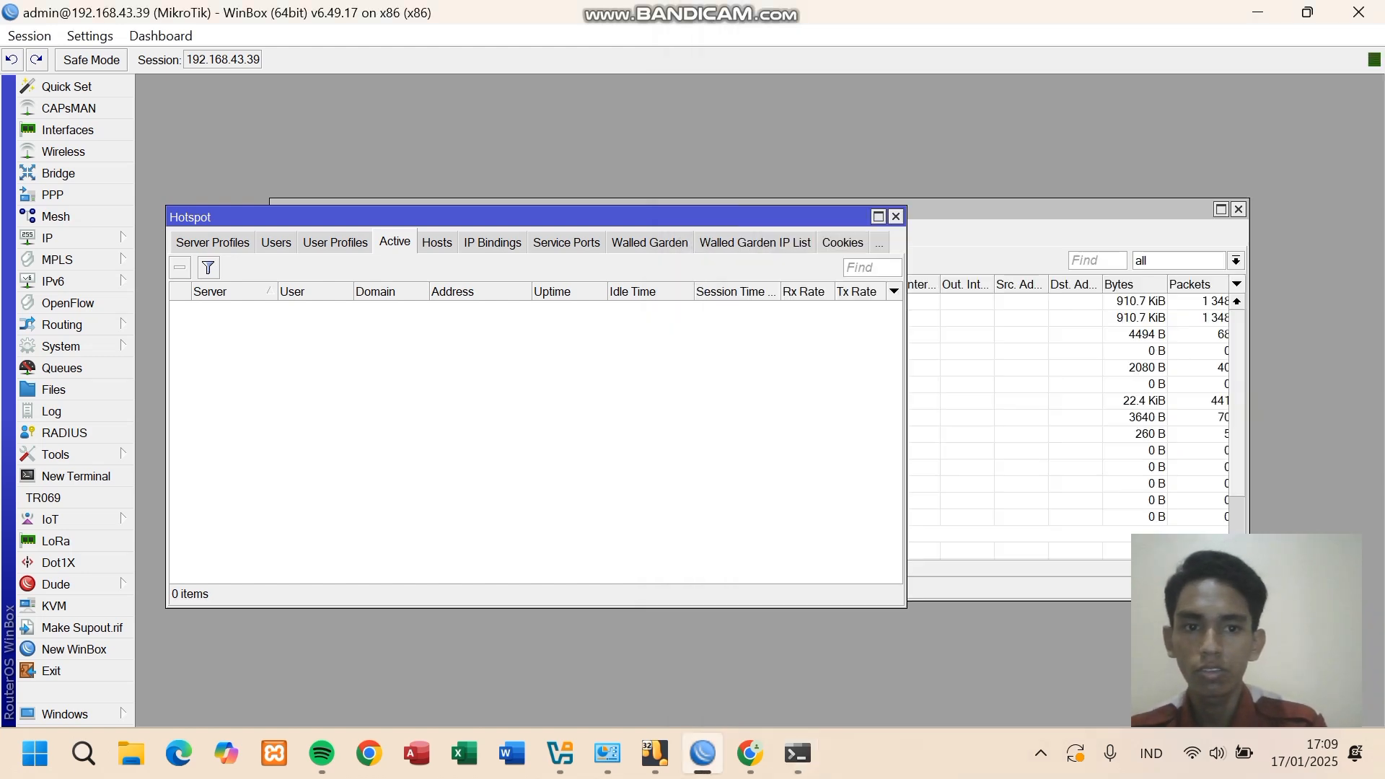
- Close WinBox's Hotspot window, reload YouTube in Chrome to find it blocked, and return to the hotspot login tab
key("Escape")
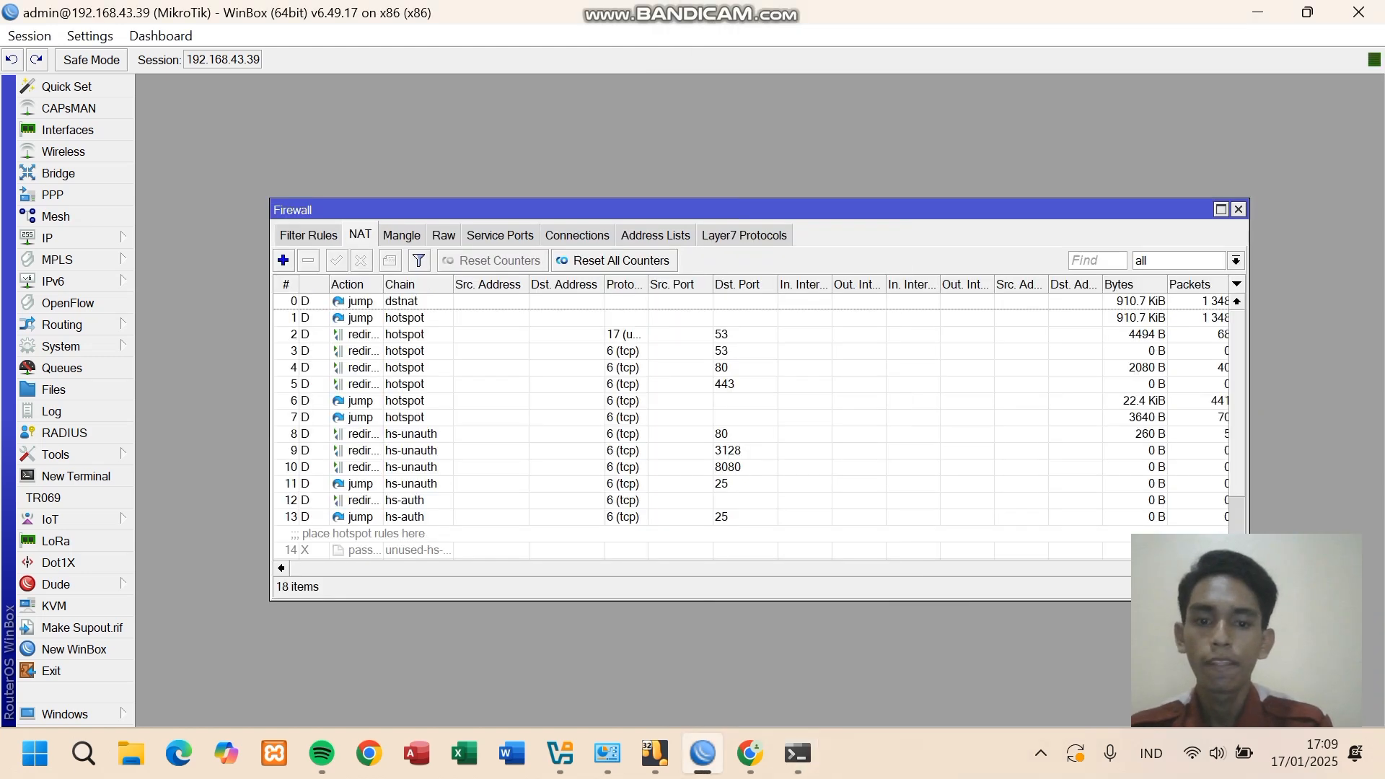
key("alt+Tab")
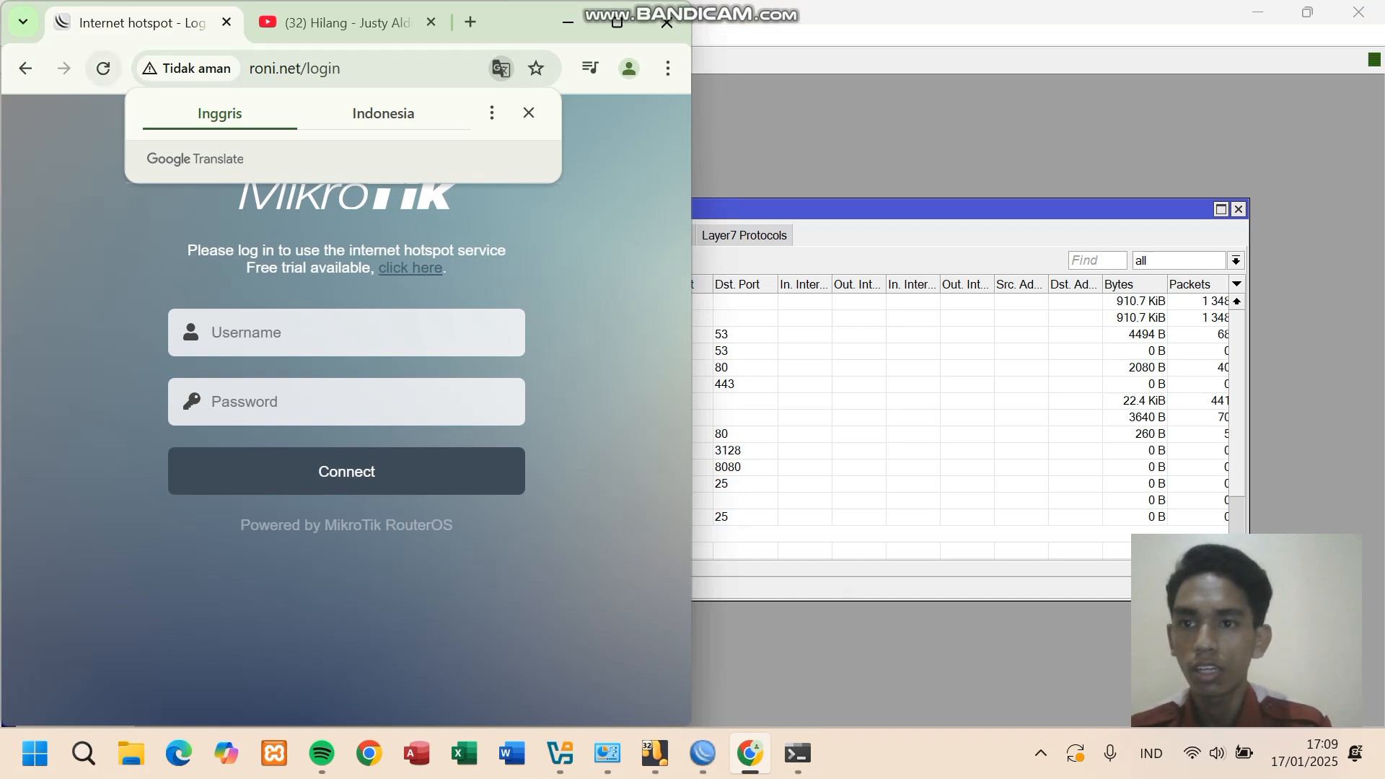
left_click(346, 23)
left_click(103, 69)
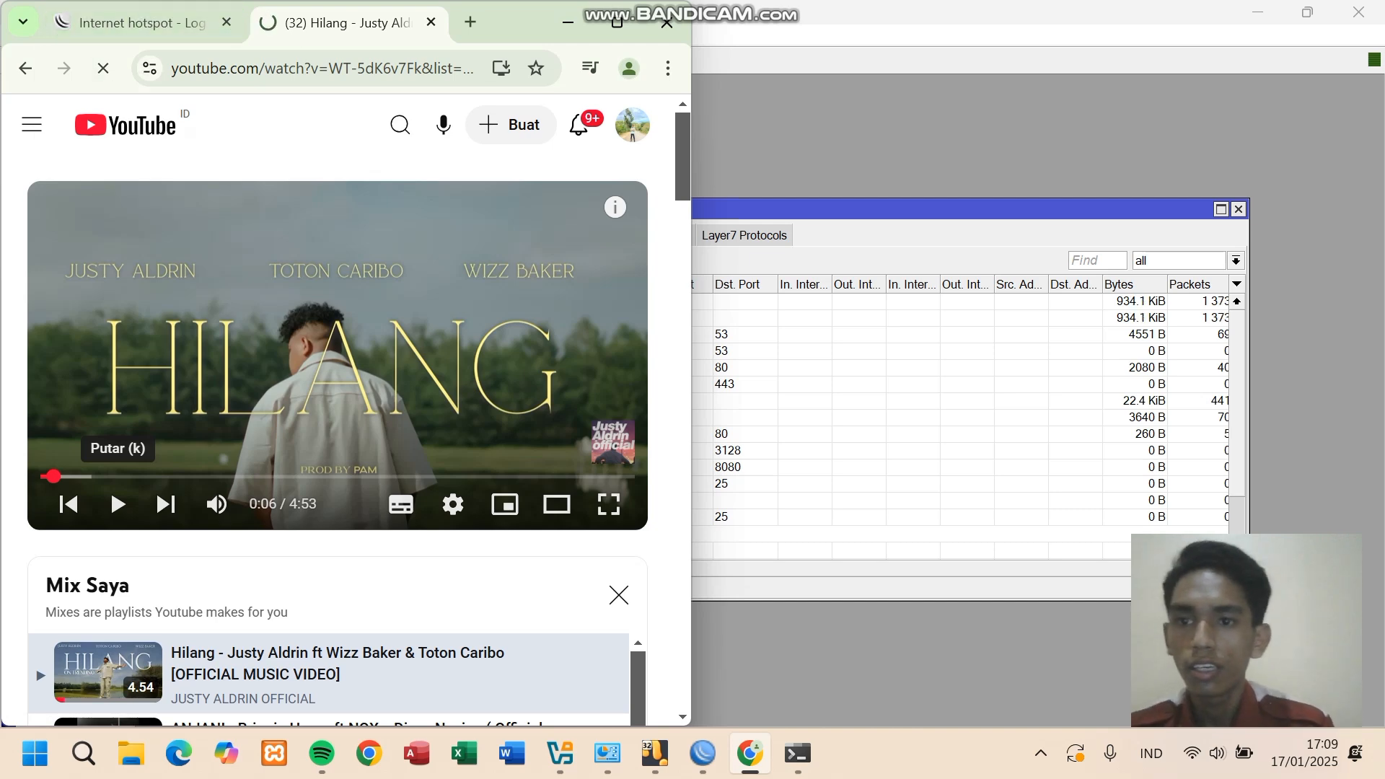
left_click(162, 24)
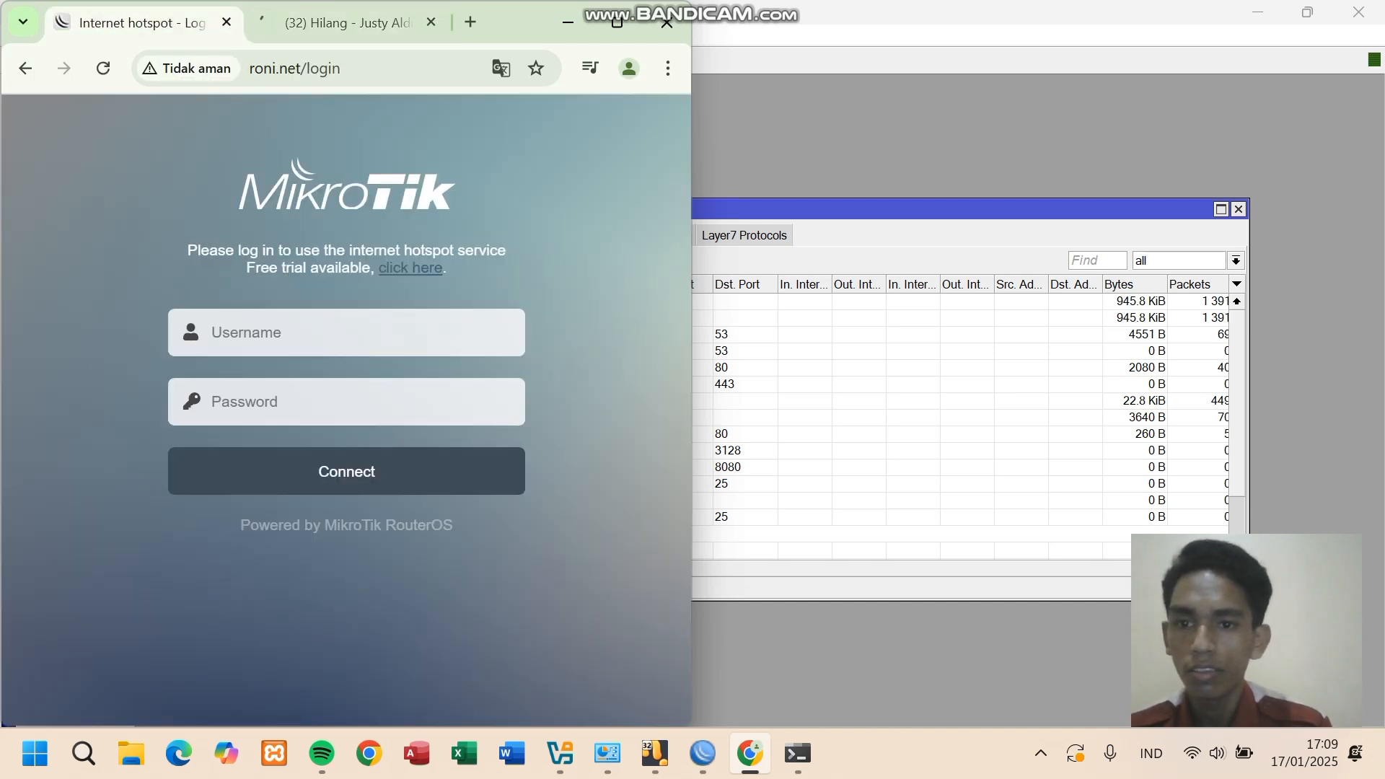